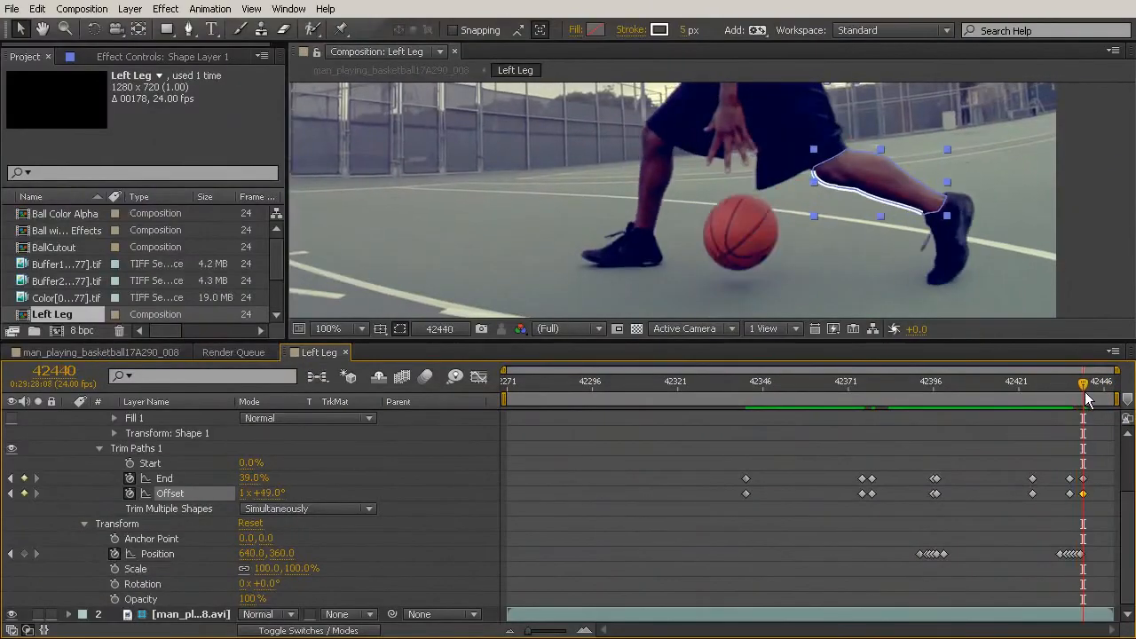
left_click_drag(1088, 399, 1079, 395)
left_click_drag(1095, 458, 1083, 506)
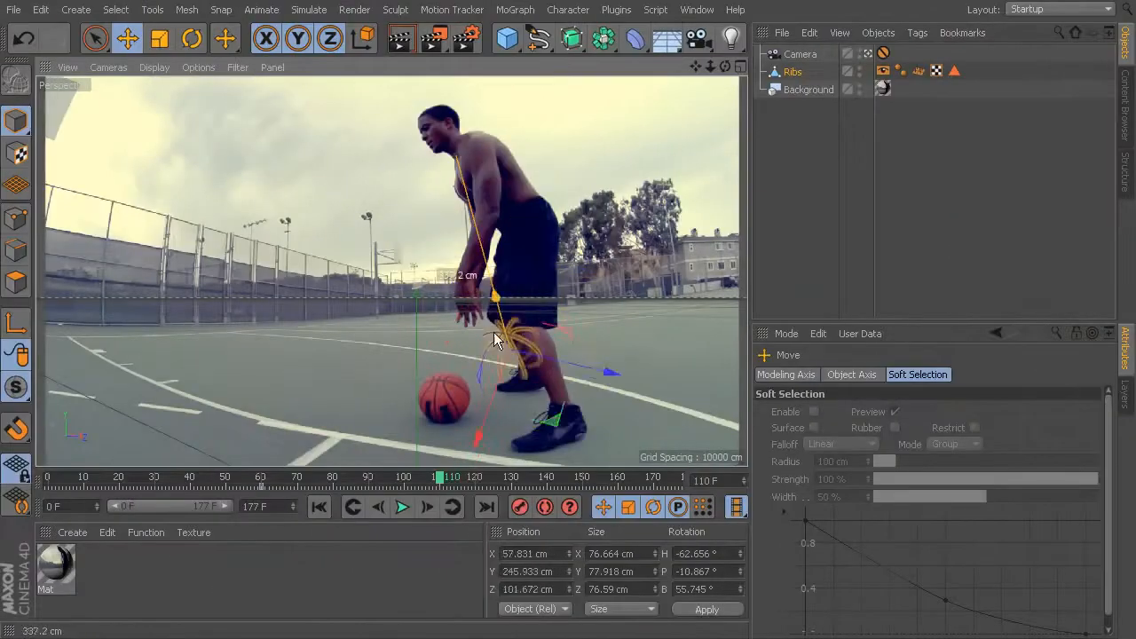
left_click_drag(511, 390, 415, 449)
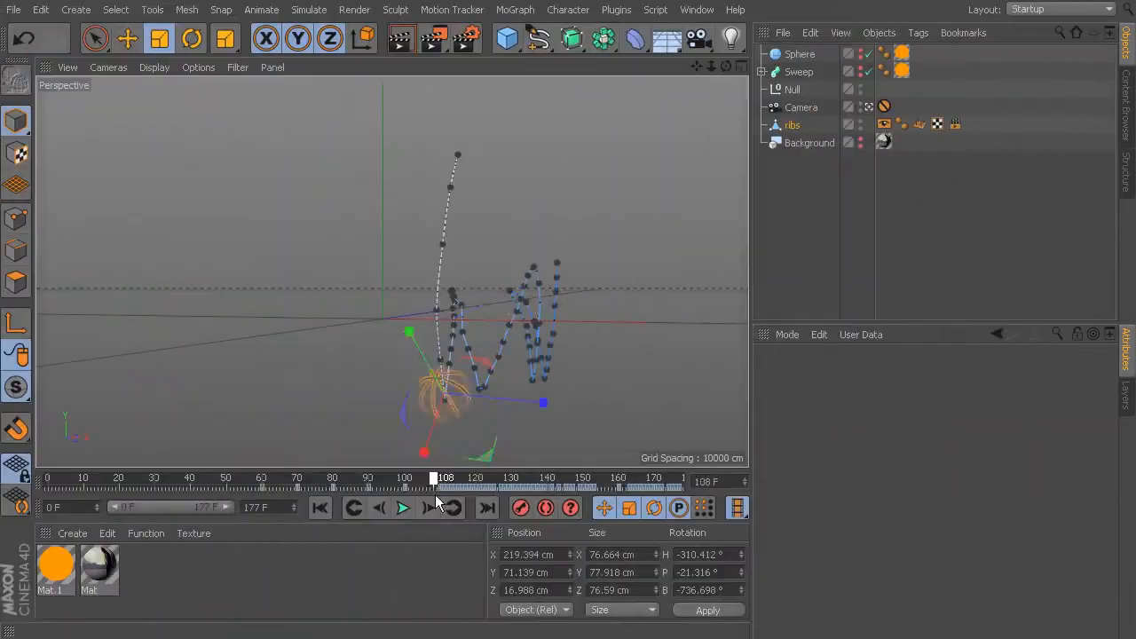
left_click_drag(512, 496, 627, 480)
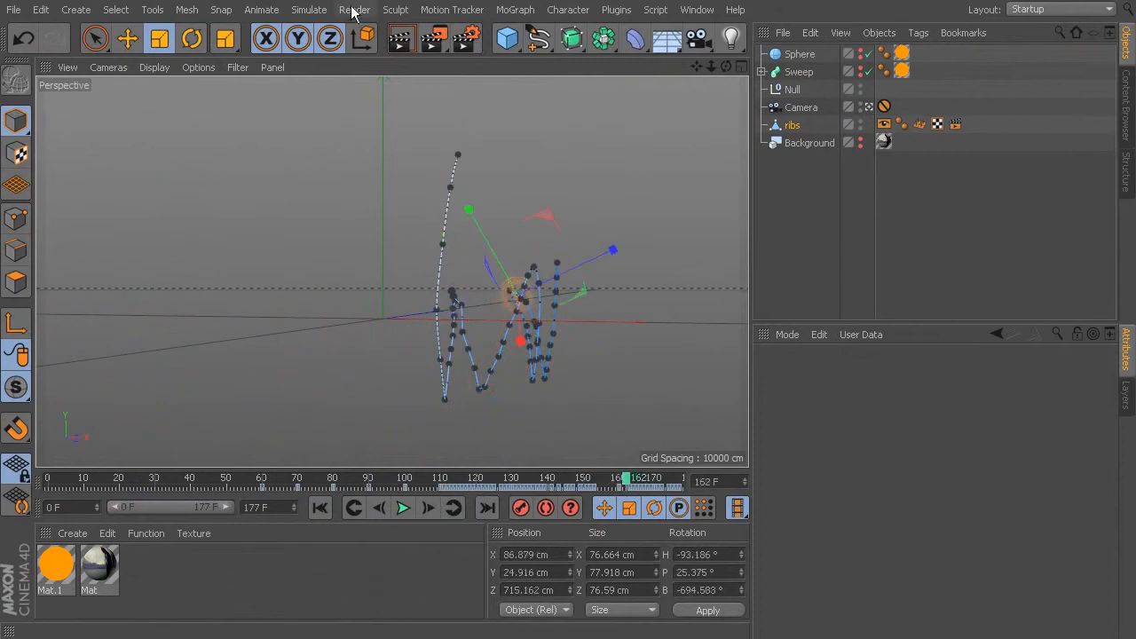
left_click(350, 11)
left_click(385, 220)
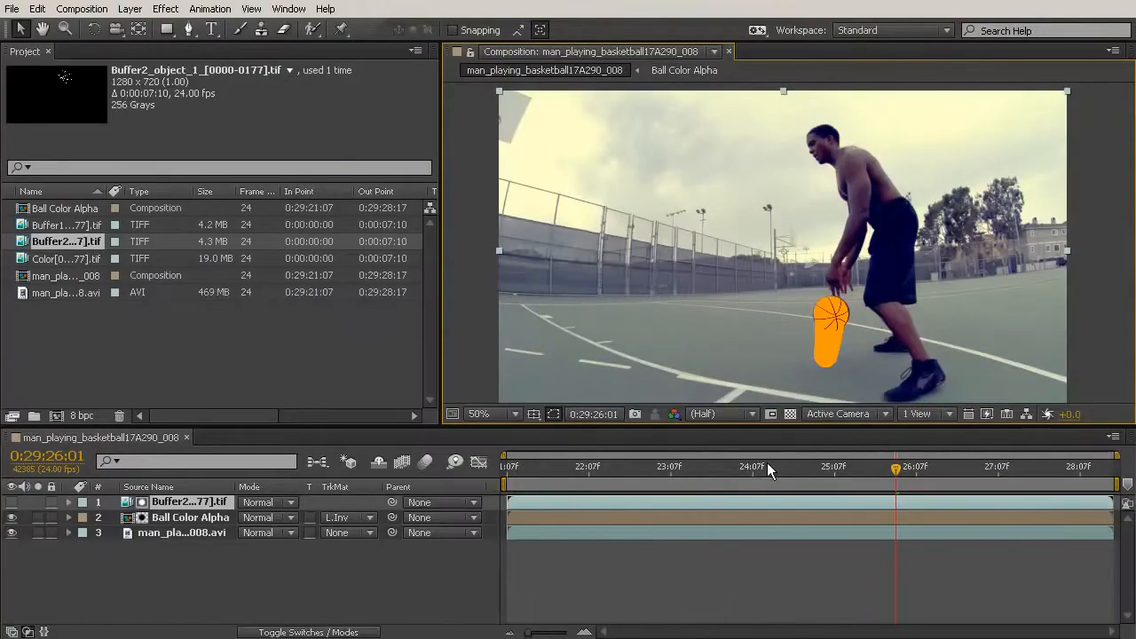
key("space")
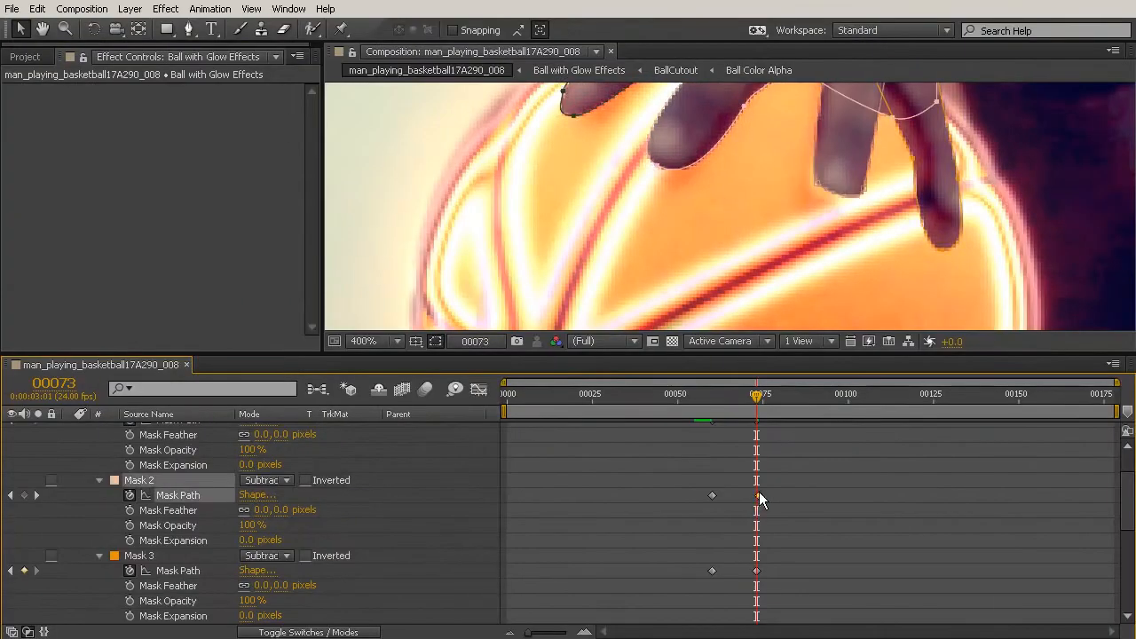
left_click_drag(759, 495, 756, 495)
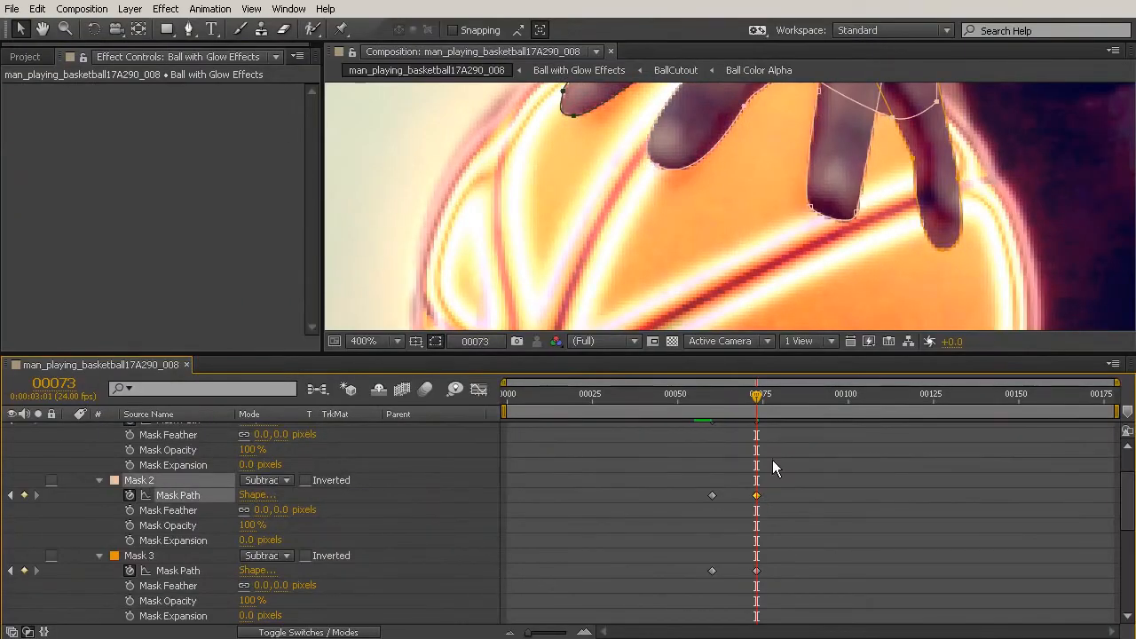
double_click(963, 203)
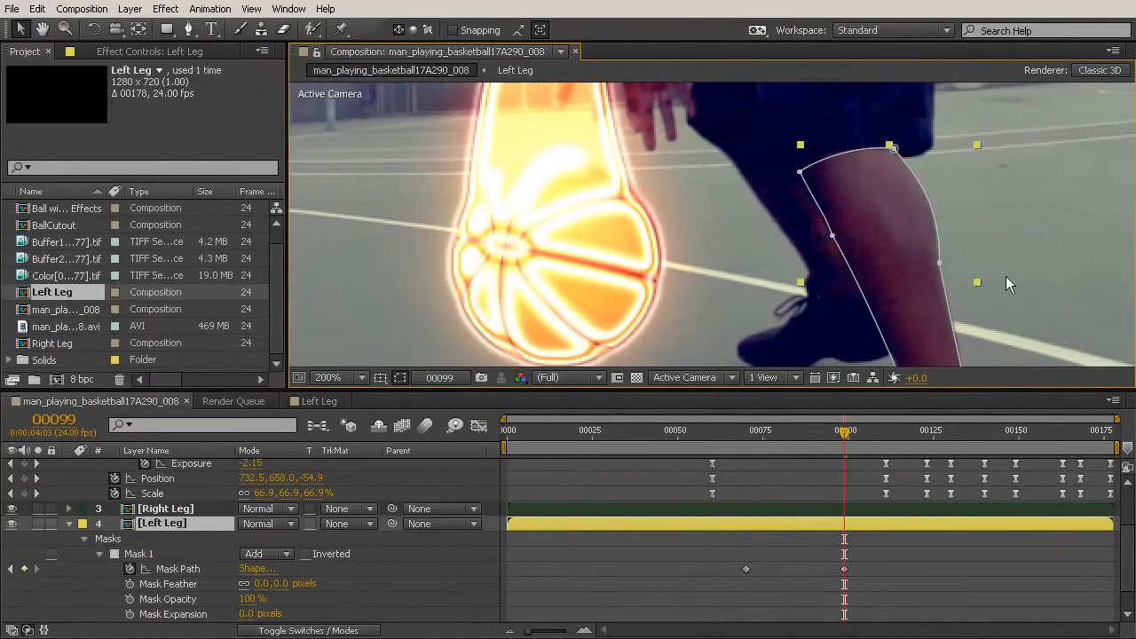
left_click_drag(1005, 276, 980, 197)
left_click_drag(844, 431, 811, 447)
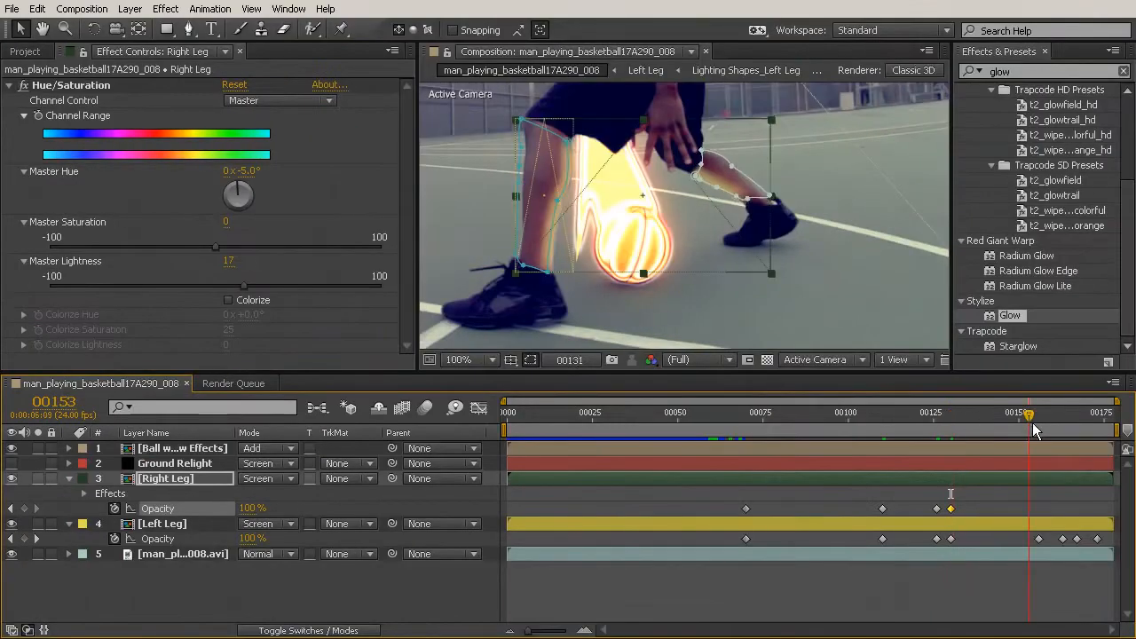
mouse_move(1031, 424)
left_mouse_down()
mouse_move(1007, 422)
mouse_move(1037, 424)
left_mouse_up()
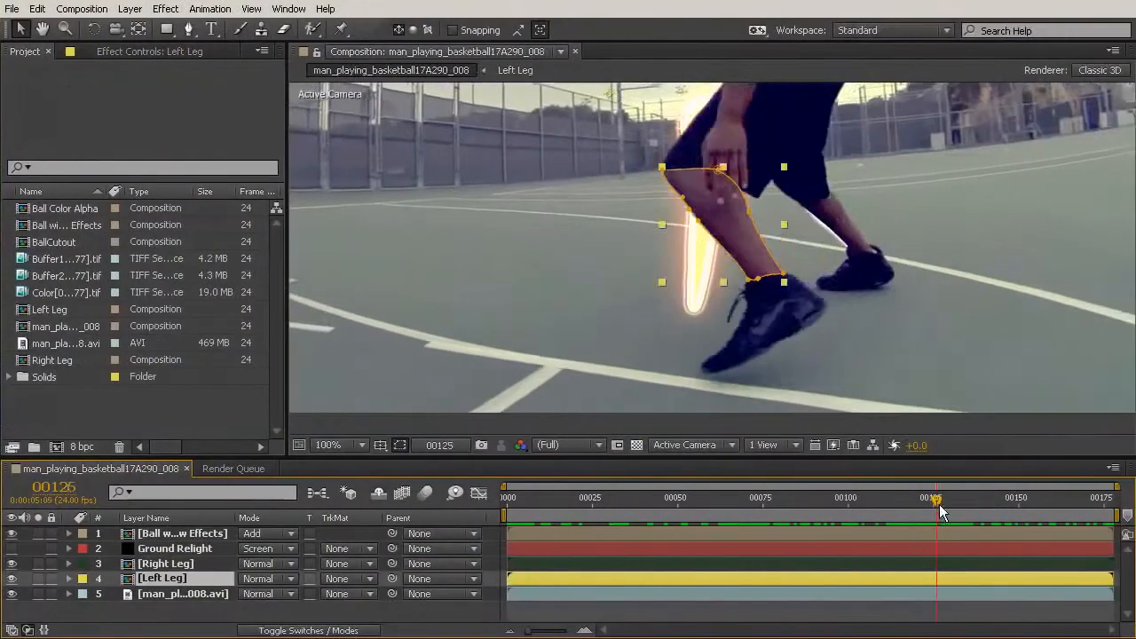
mouse_move(938, 504)
left_mouse_down()
mouse_move(987, 503)
mouse_move(959, 496)
left_mouse_up()
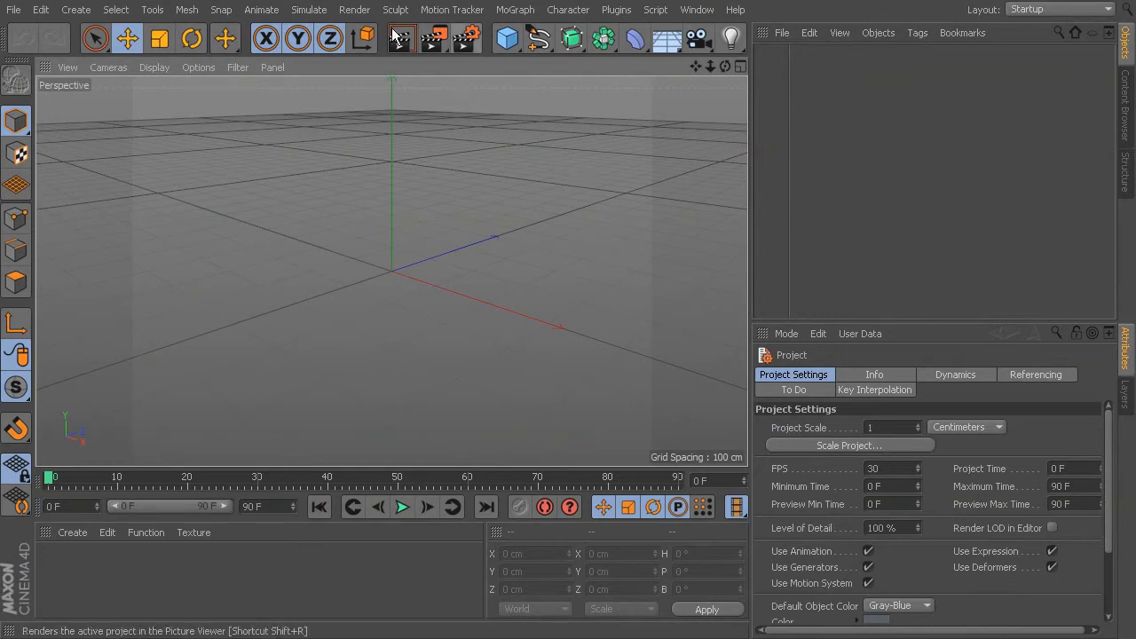
Step: Set the render output to 1280 x 720 pixels, disable the Save option, and close the render settings
left_click(353, 11)
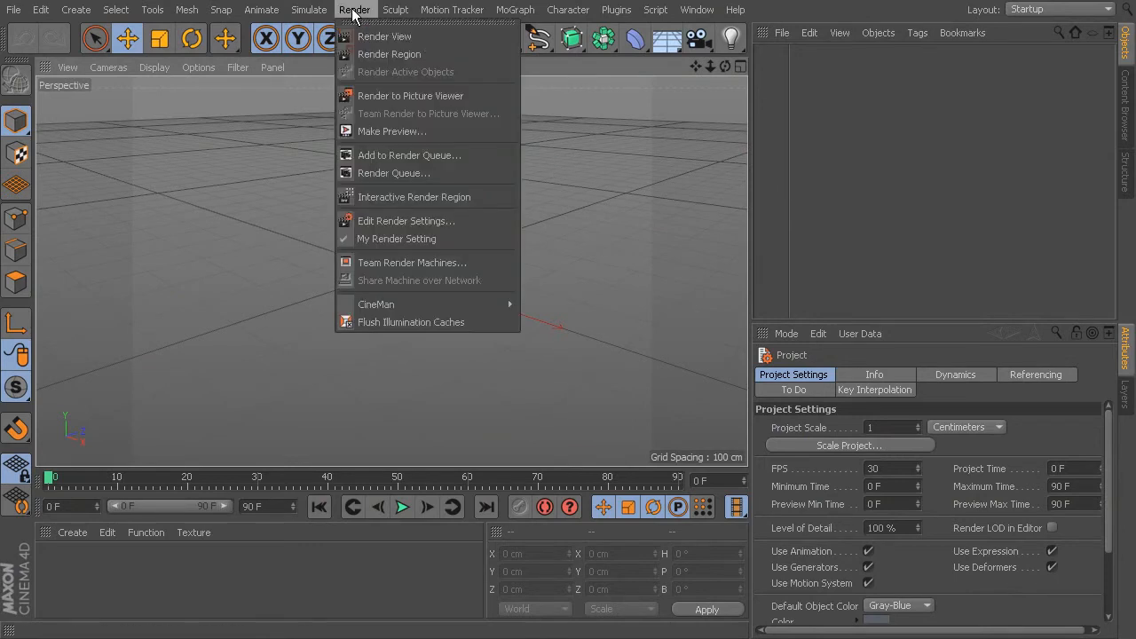
left_click(404, 220)
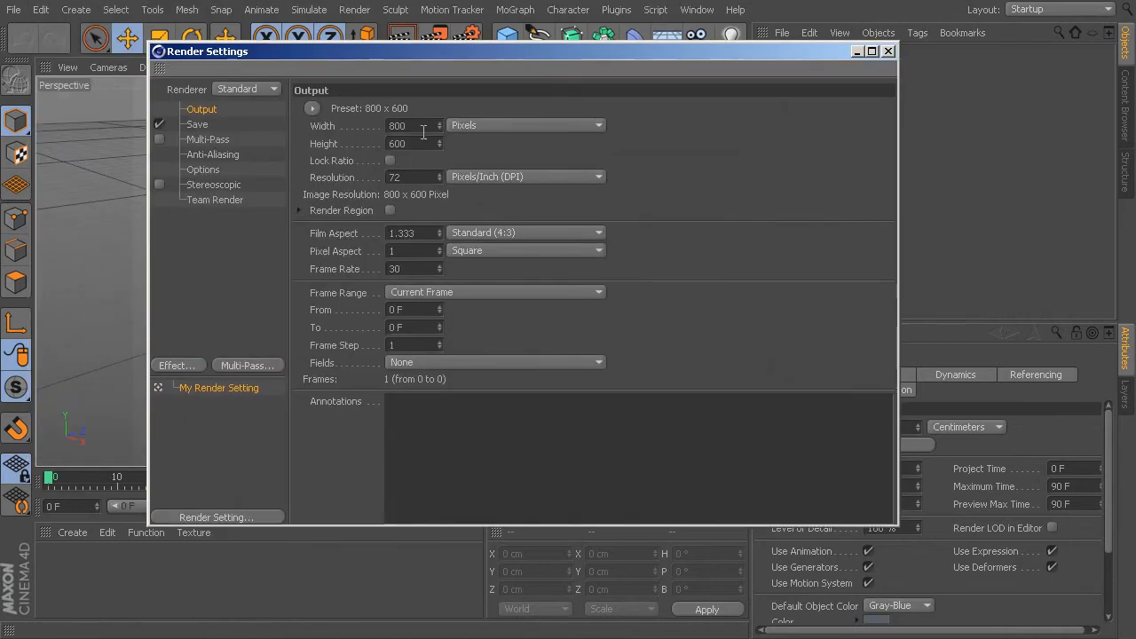
type("1280")
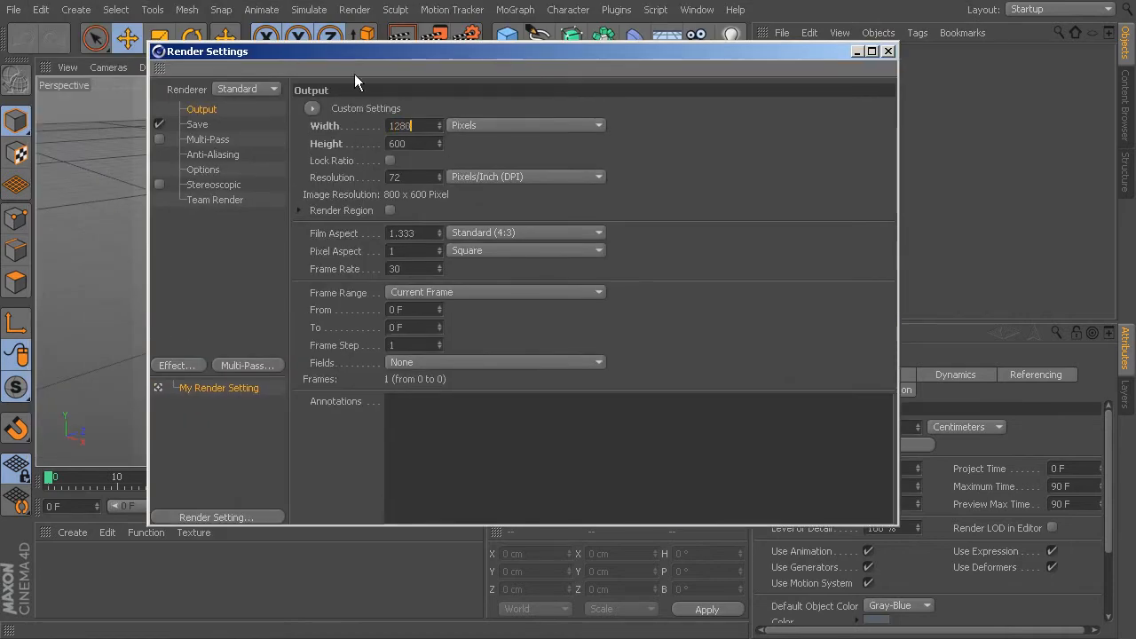
key("Tab")
type("720")
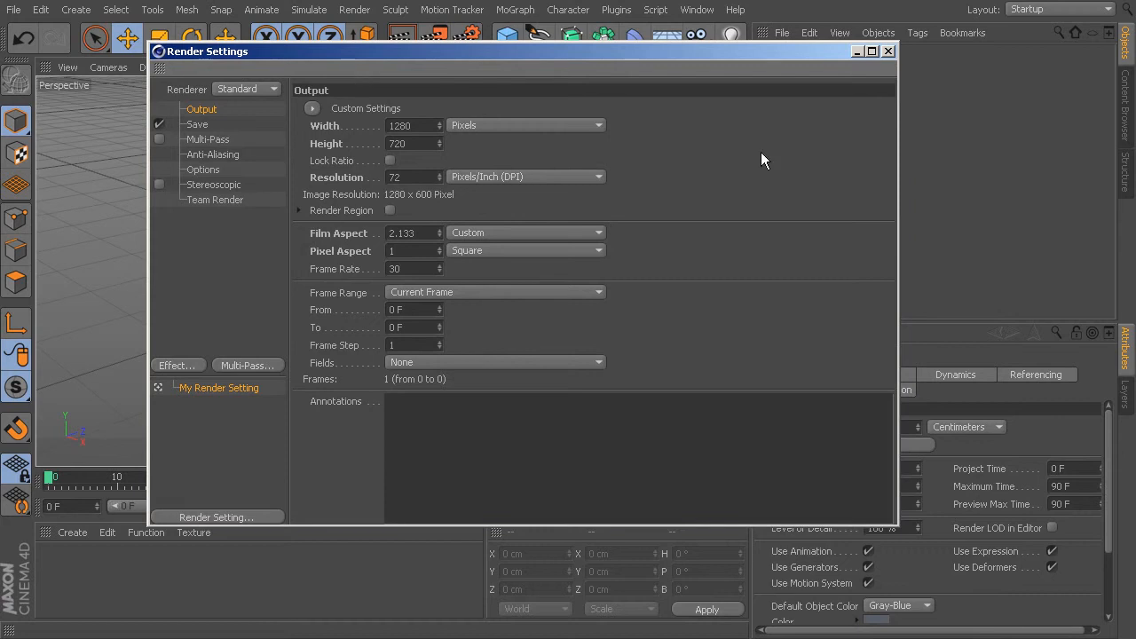
left_click(775, 133)
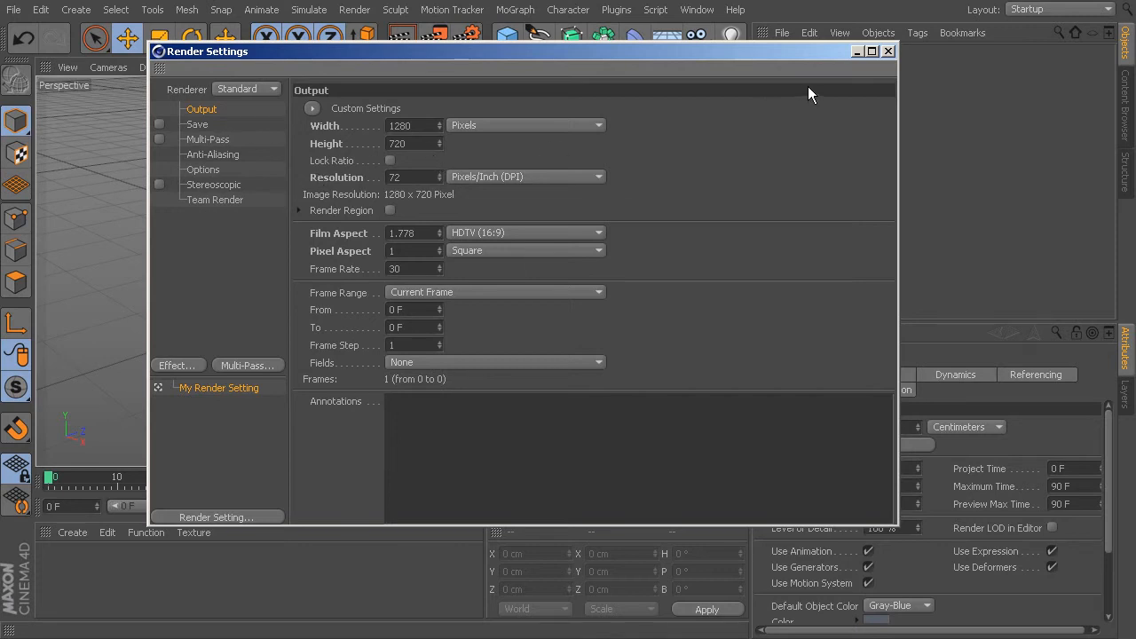
left_click(888, 51)
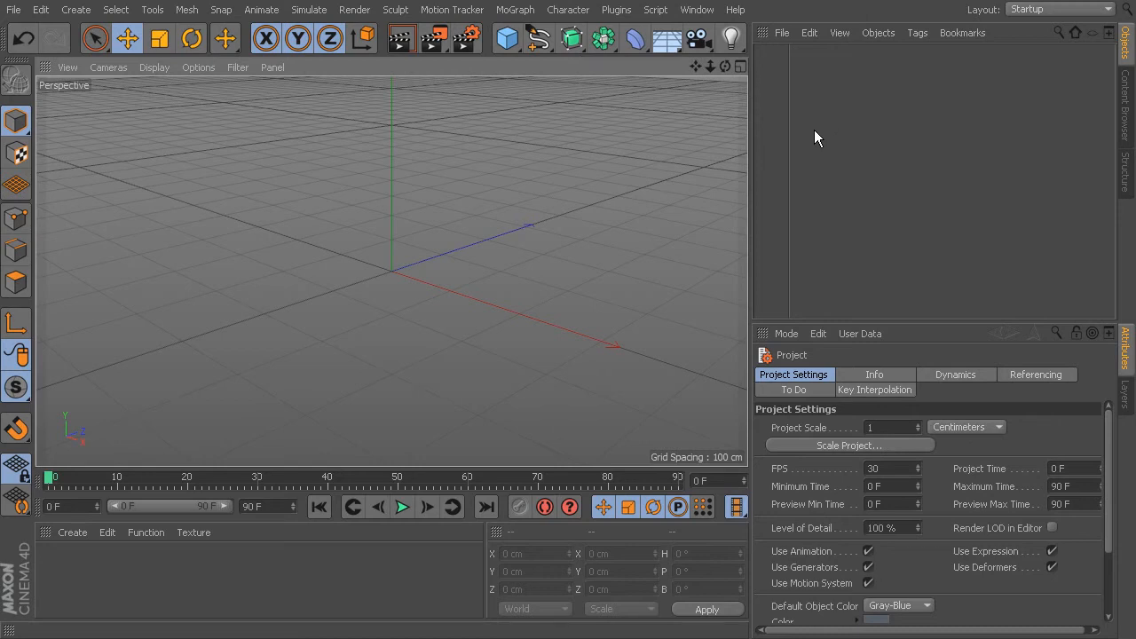
Step: Create a new material and turn off its Reflectance channel
left_click(71, 533)
left_click(92, 559)
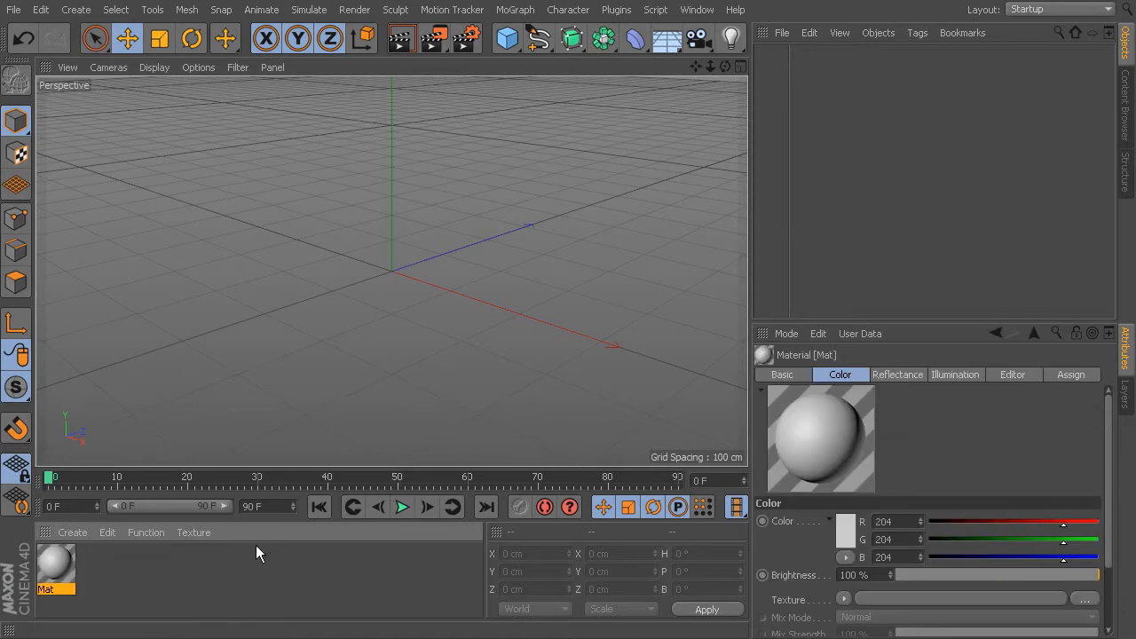
double_click(52, 567)
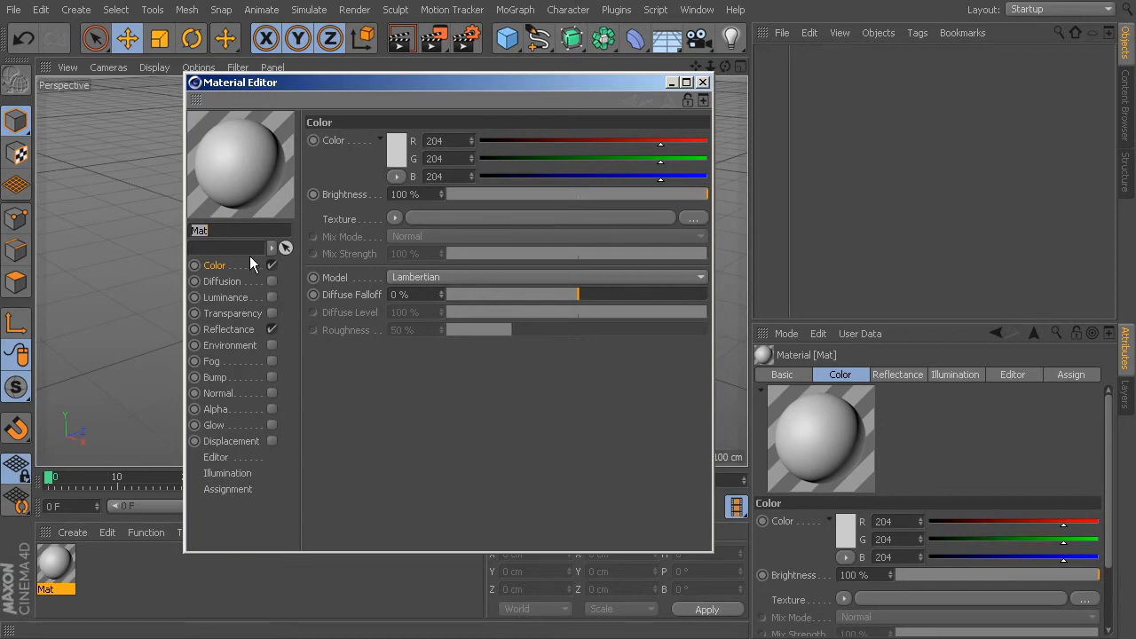
left_click(272, 329)
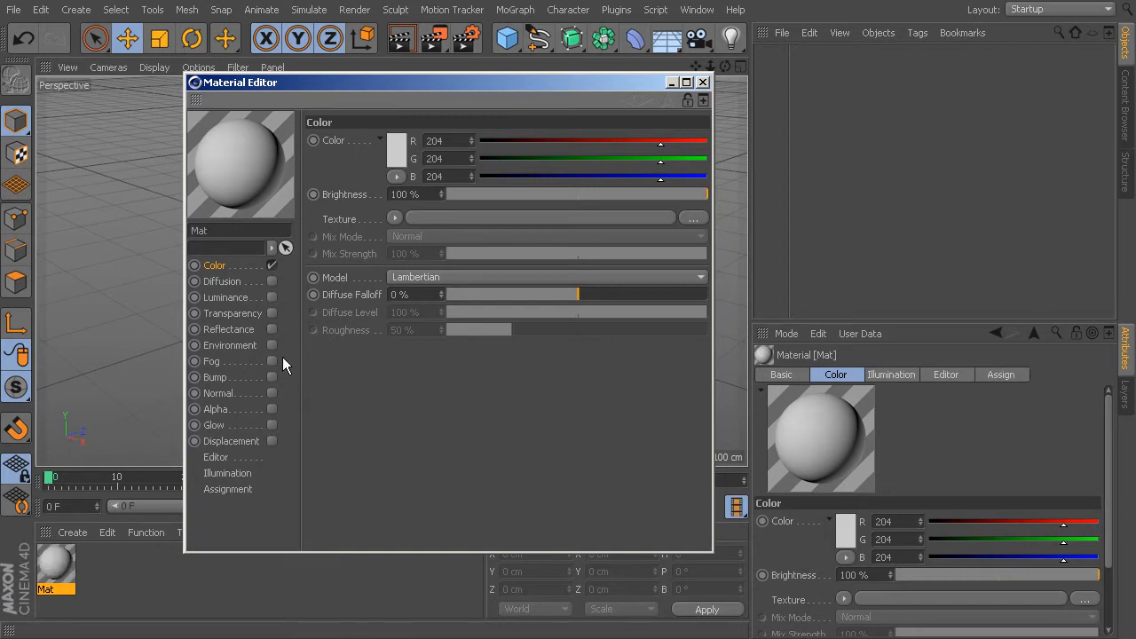
Step: Load man_playing_basketball17A290_008.avi from the project's CINEMA 4D Files/tex folder as the material's Color texture, and close the material editor
left_click(395, 217)
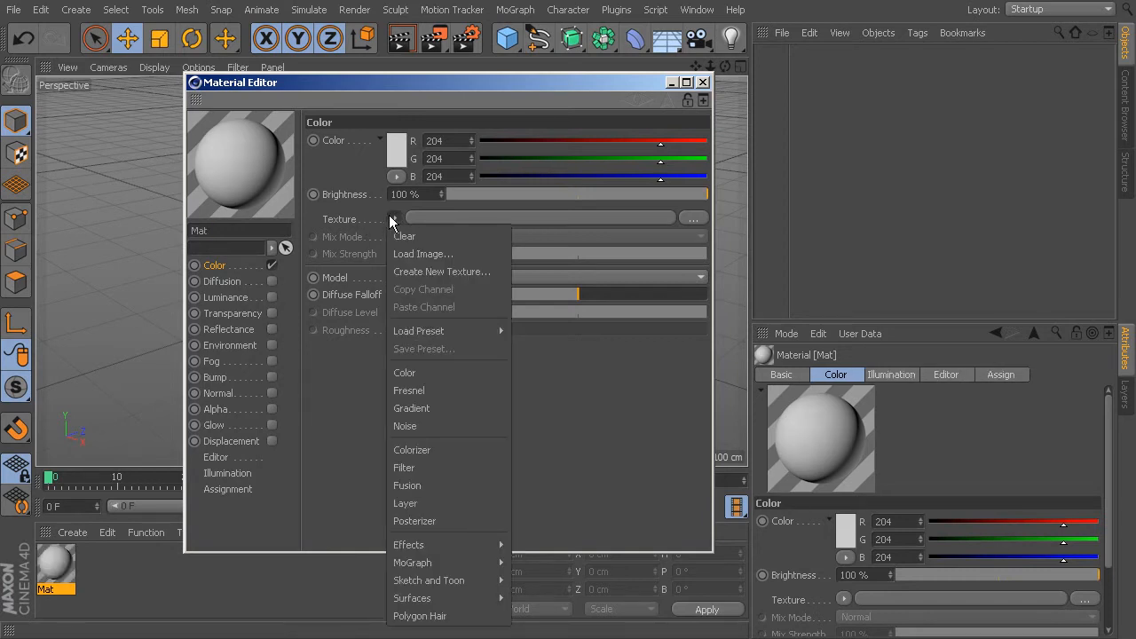
left_click(423, 255)
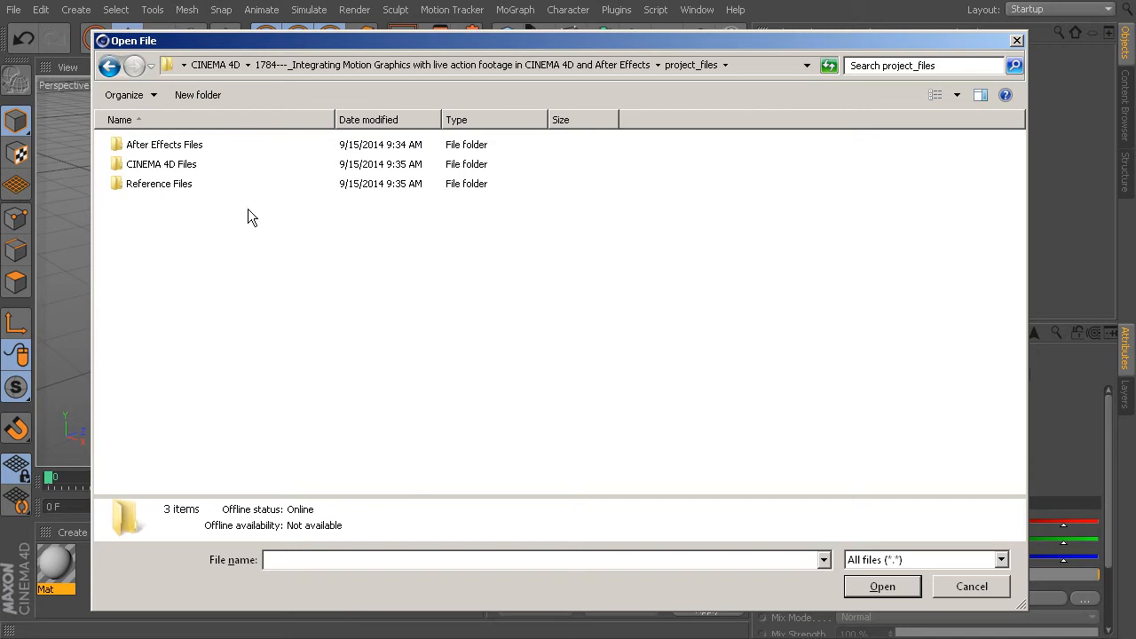
double_click(151, 165)
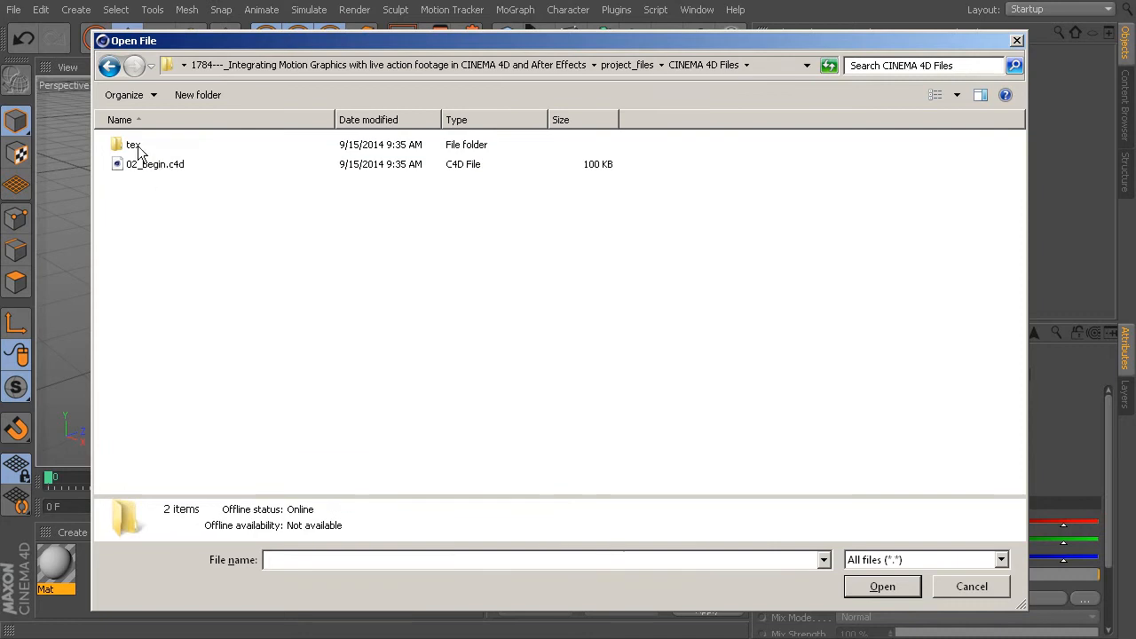
double_click(135, 146)
left_click(168, 147)
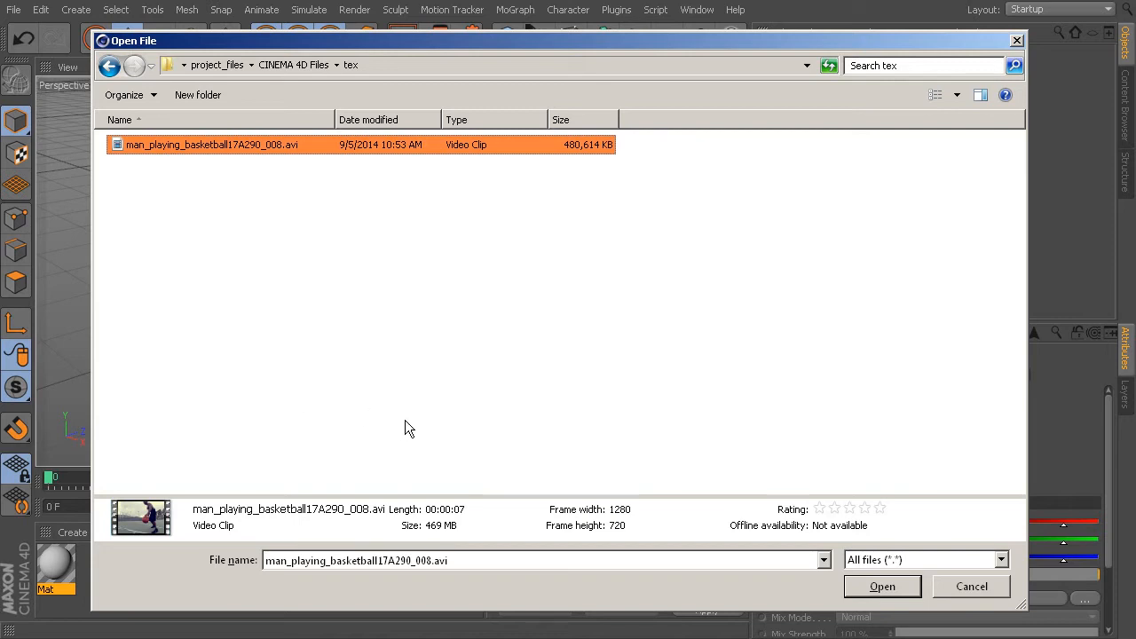
left_click(871, 585)
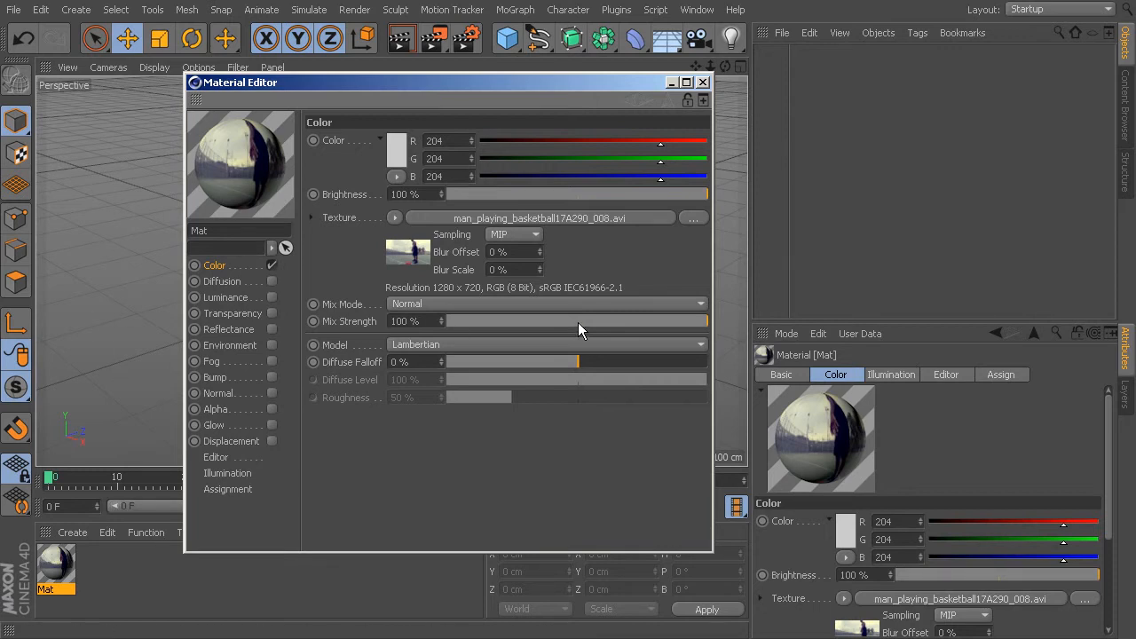
left_click(701, 83)
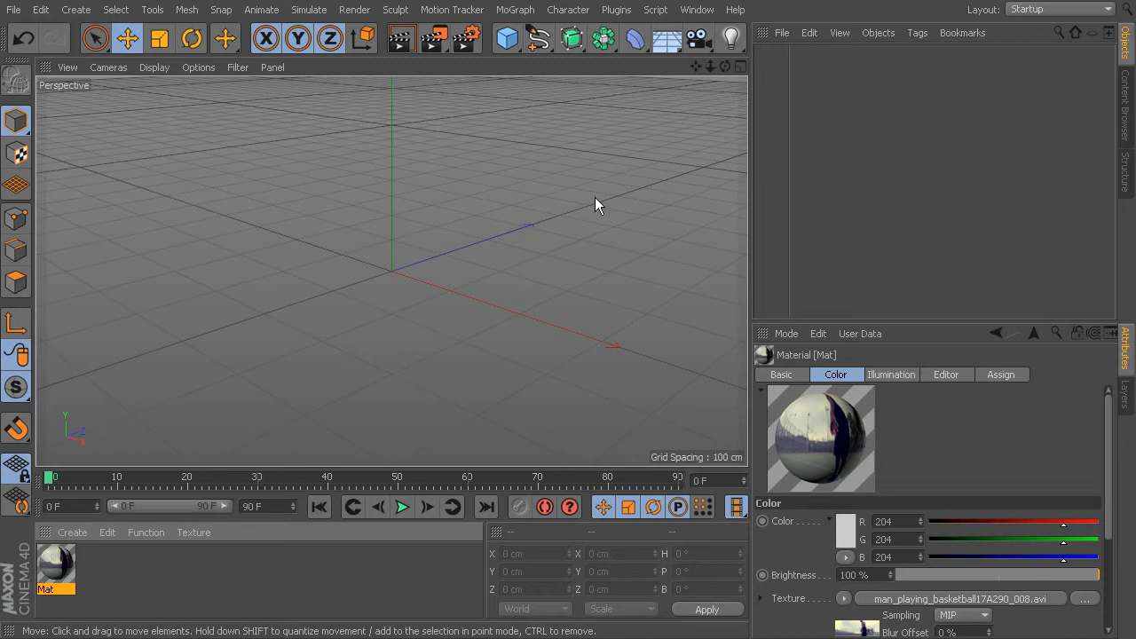
Step: Add a Background object to the scene and apply the footage material to it
left_click(668, 41)
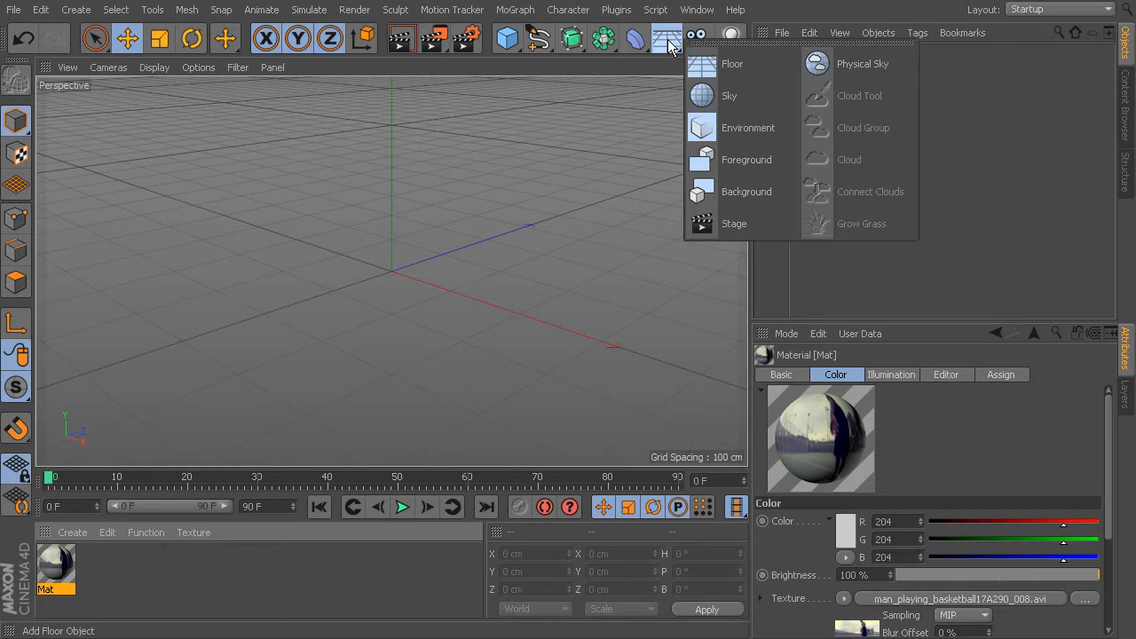
left_click(749, 195)
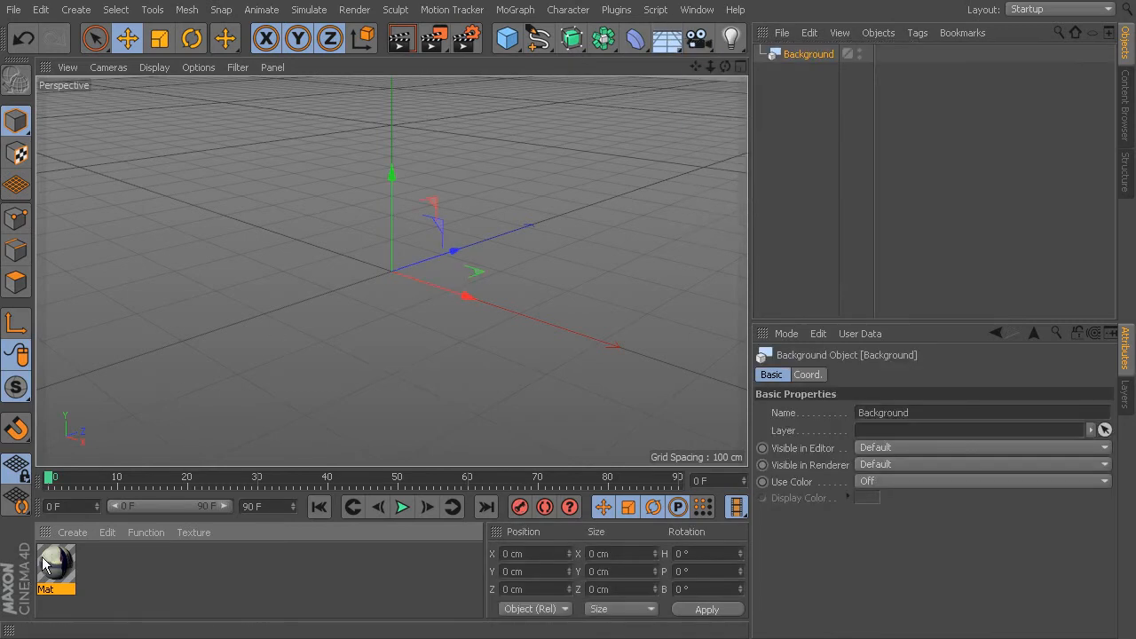
left_click_drag(46, 564, 822, 57)
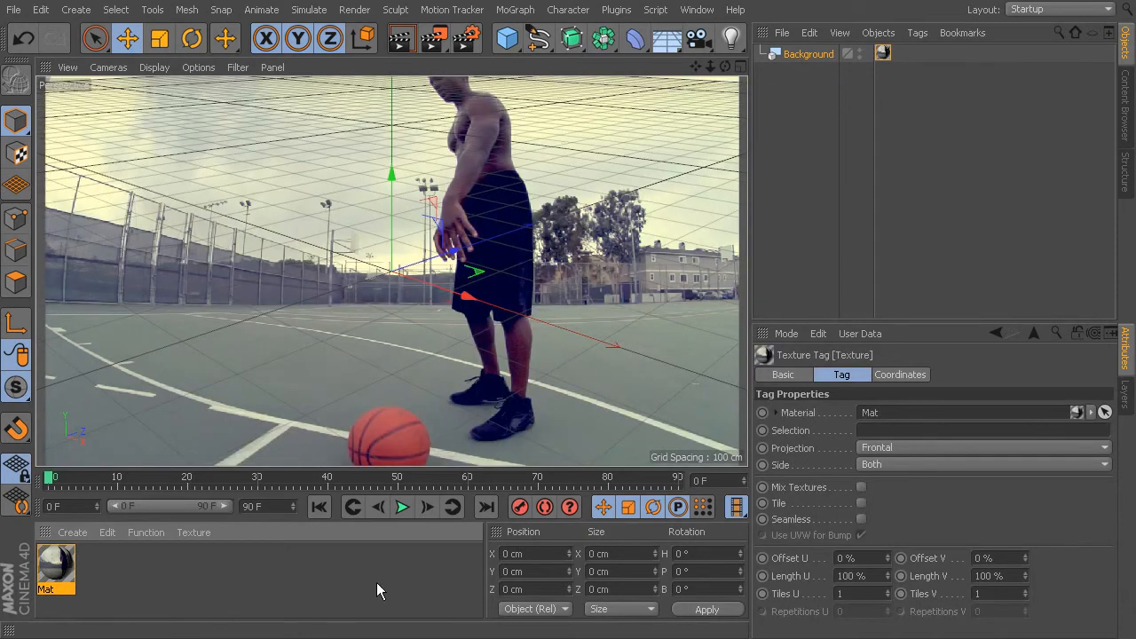
Step: Orbit the view and play the timeline to check how the background footage behaves, then stop playback
left_click_drag(266, 317, 419, 128, "alt")
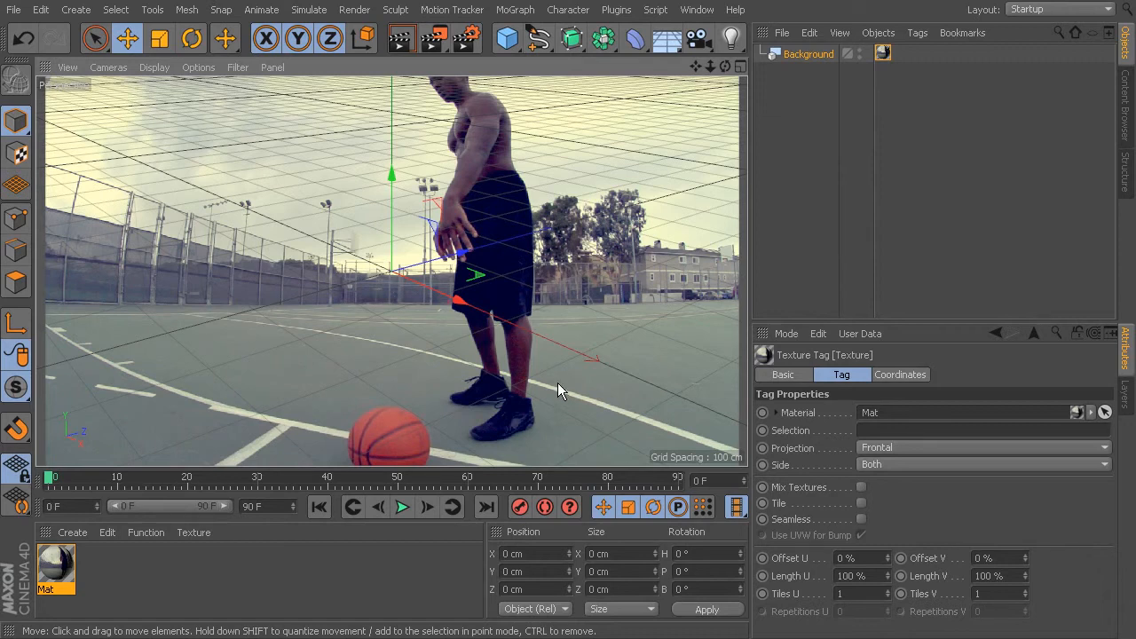
left_click(403, 508)
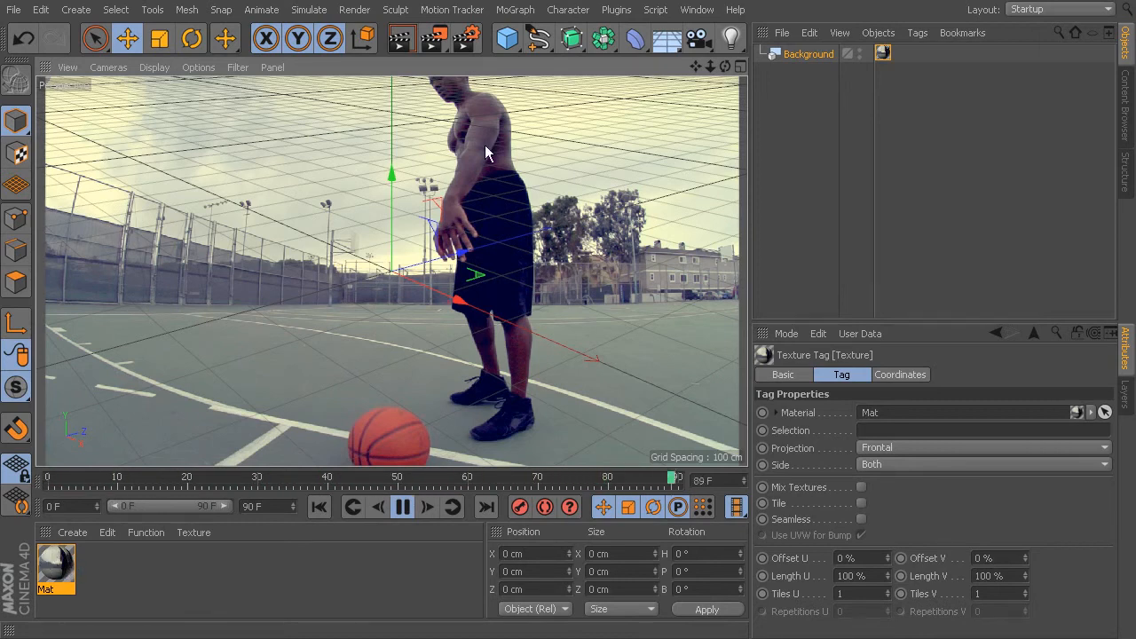
left_click(402, 505)
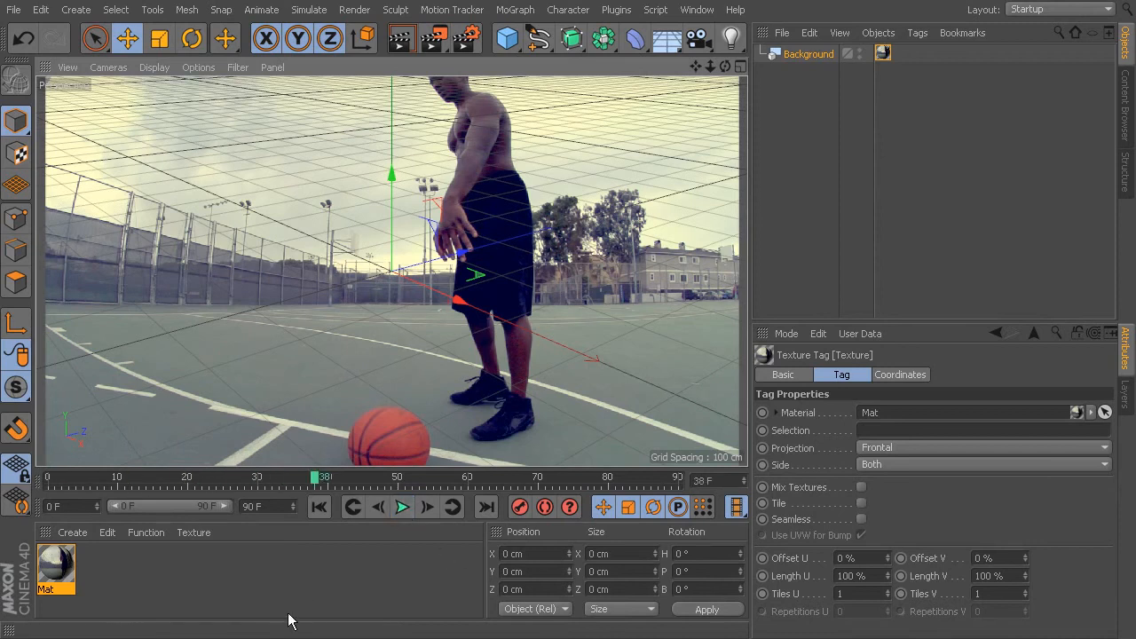
Step: Enable Animate Preview in the footage material's Editor settings and return to its Color channel
double_click(57, 567)
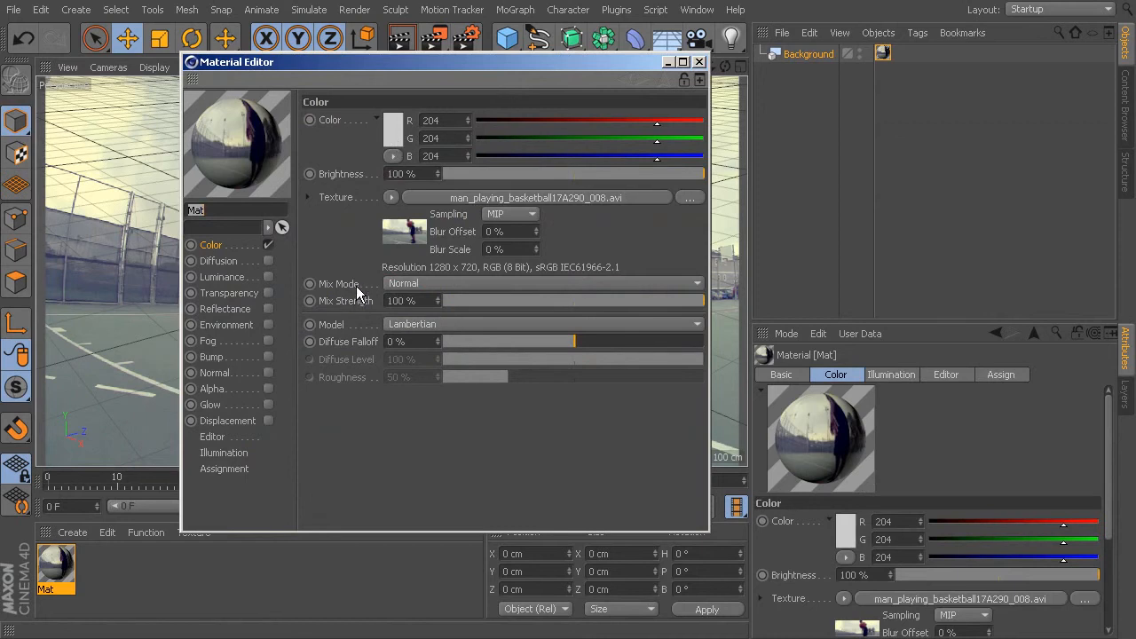
left_click(221, 436)
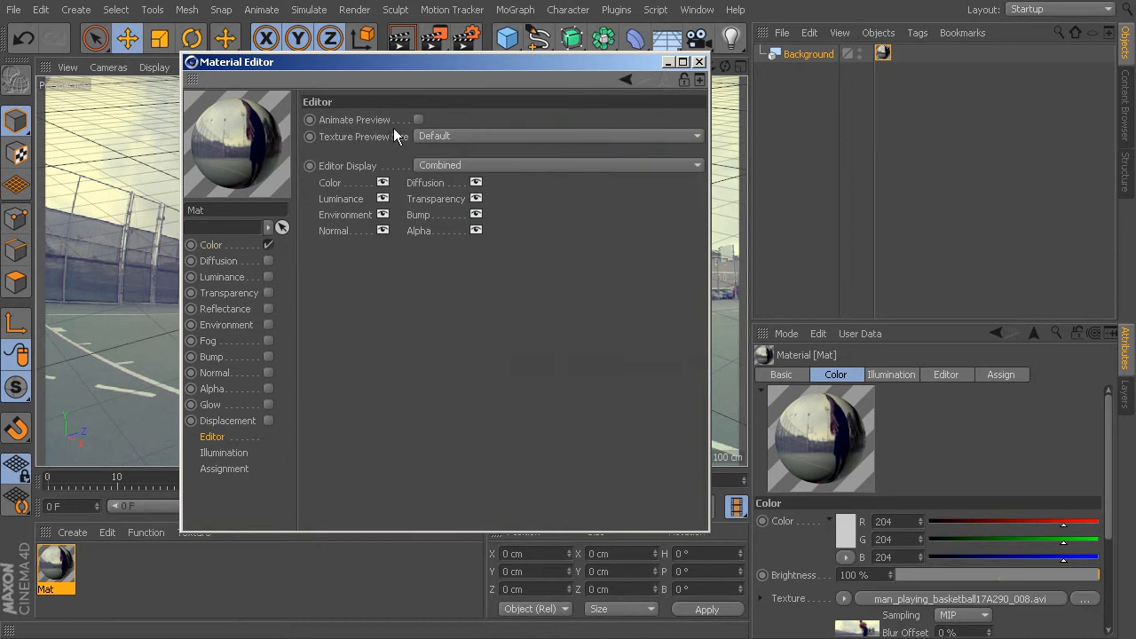
left_click(418, 119)
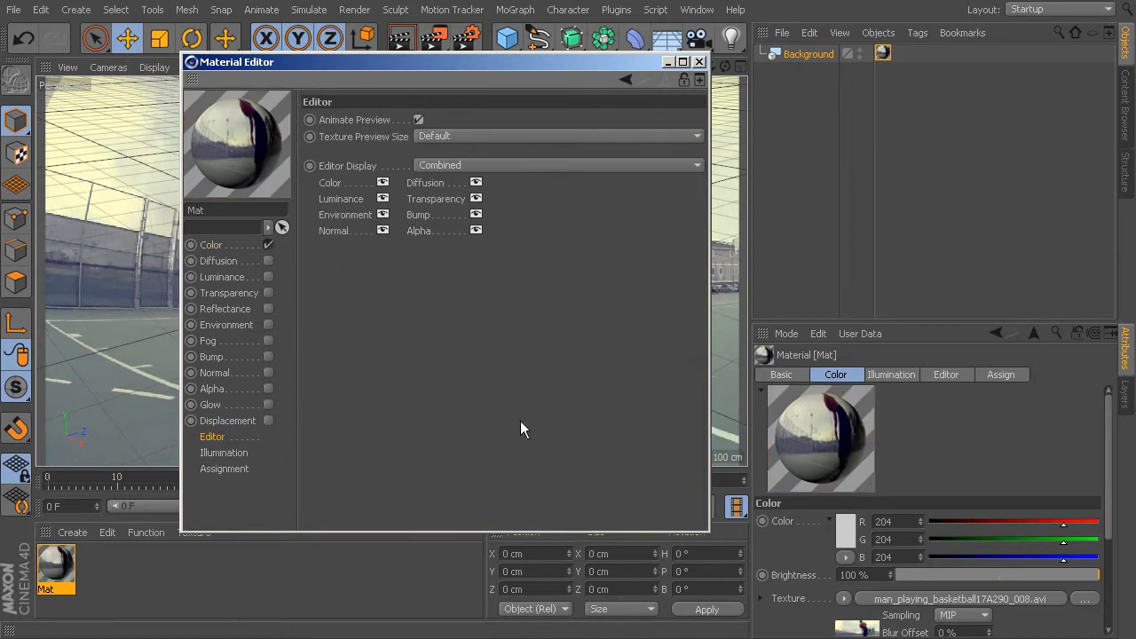
left_click(212, 246)
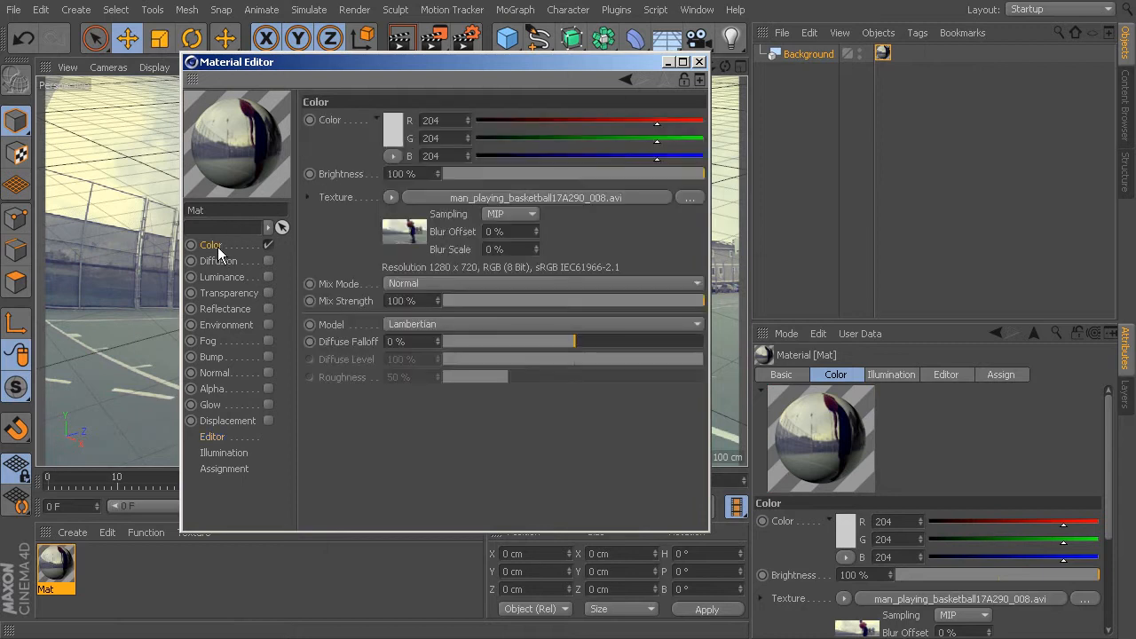
Step: Open the Color texture's animation settings and set the movie Timing to Exact Frame
left_click(415, 238)
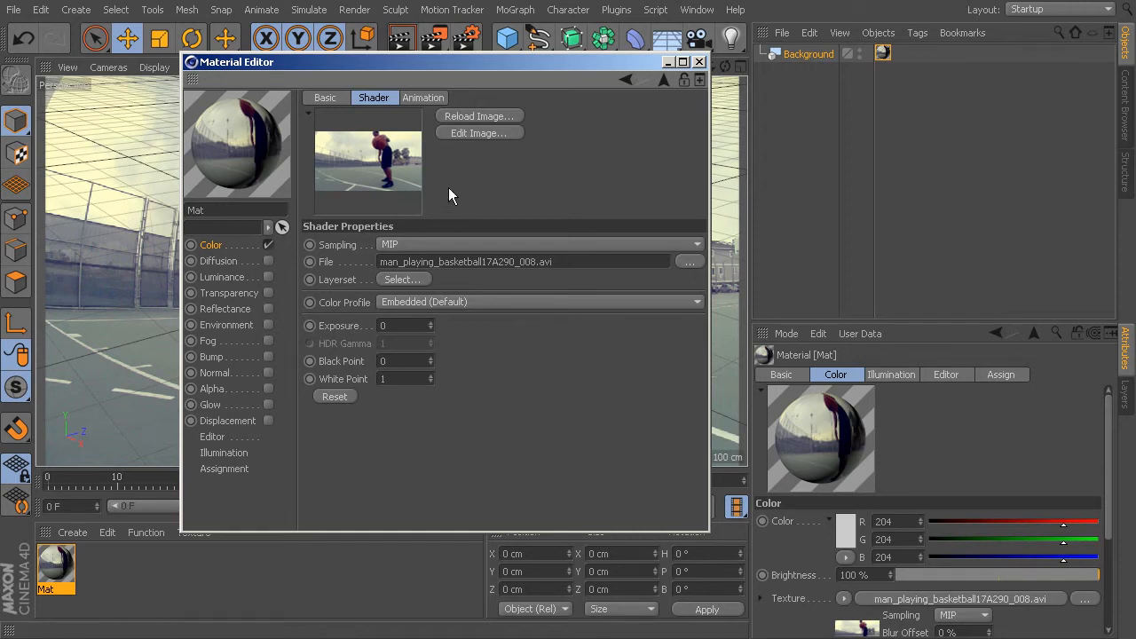
left_click(424, 97)
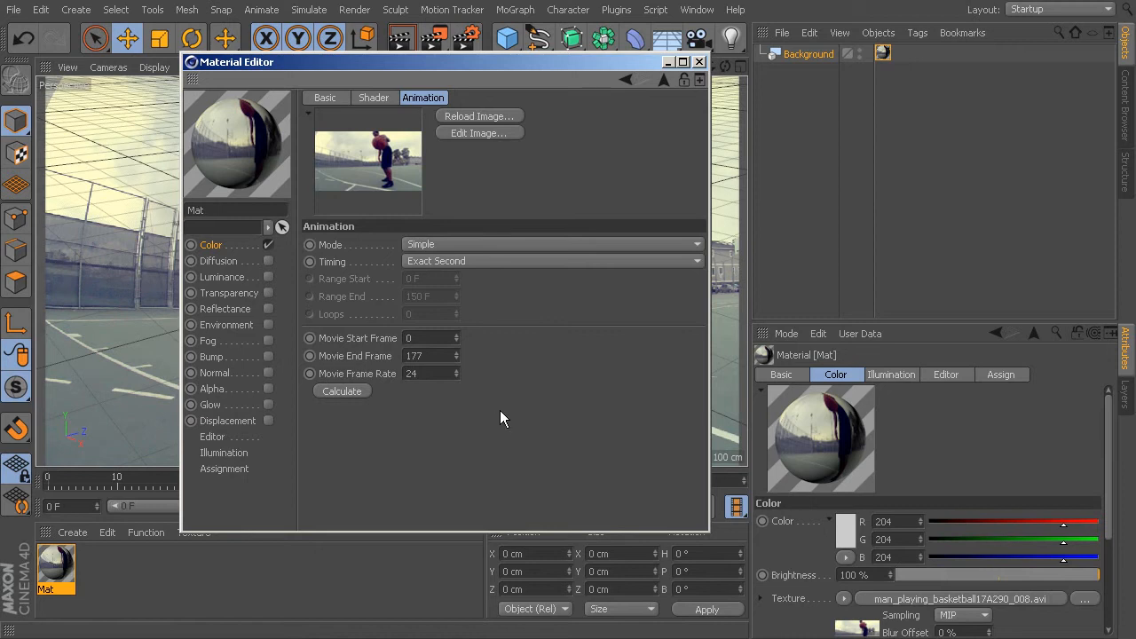
left_click(458, 263)
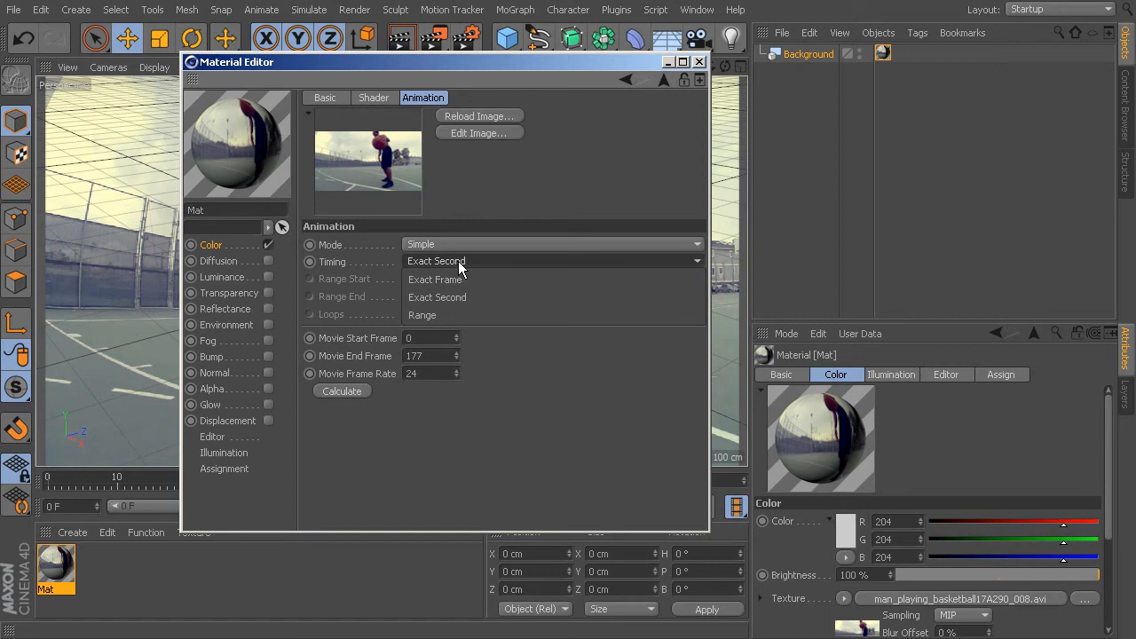
left_click(449, 282)
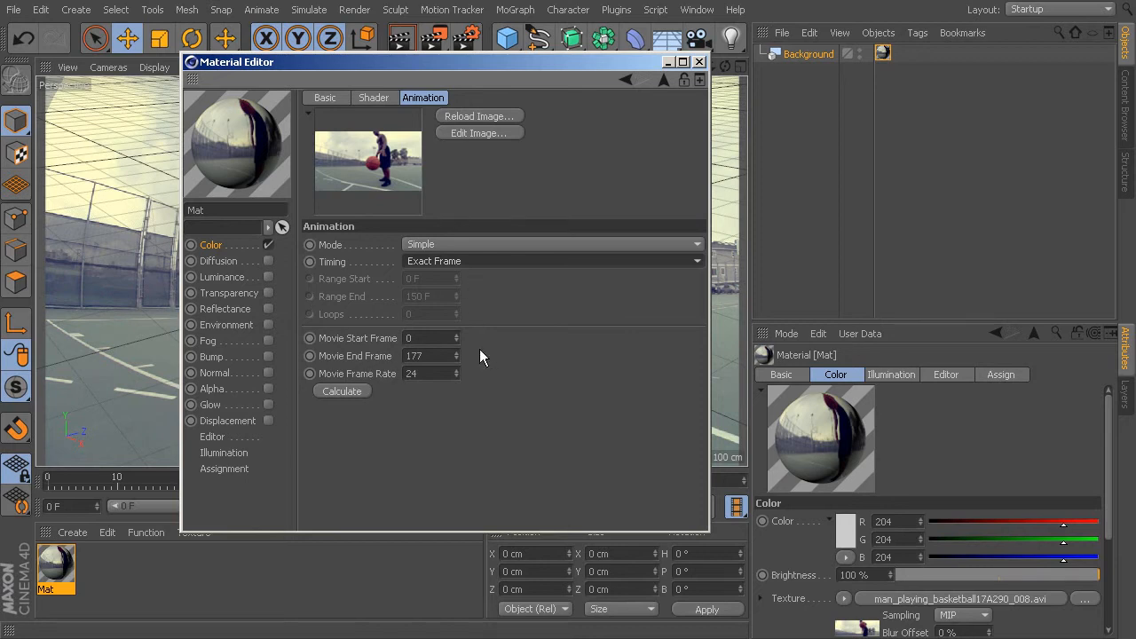
Step: Set the project's end frame to 177 and extend the visible timeline range to cover frames 0 to 177
left_click_drag(588, 63, 515, 19)
left_click(241, 506)
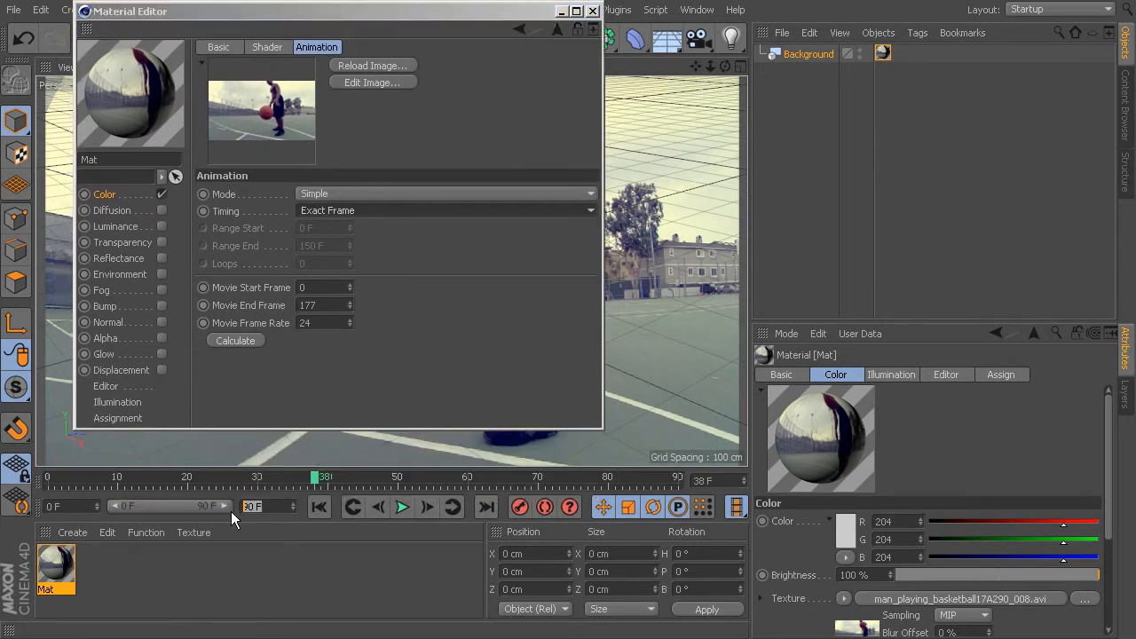
type("177")
key("Return")
left_click(270, 543)
left_click_drag(175, 502, 234, 508)
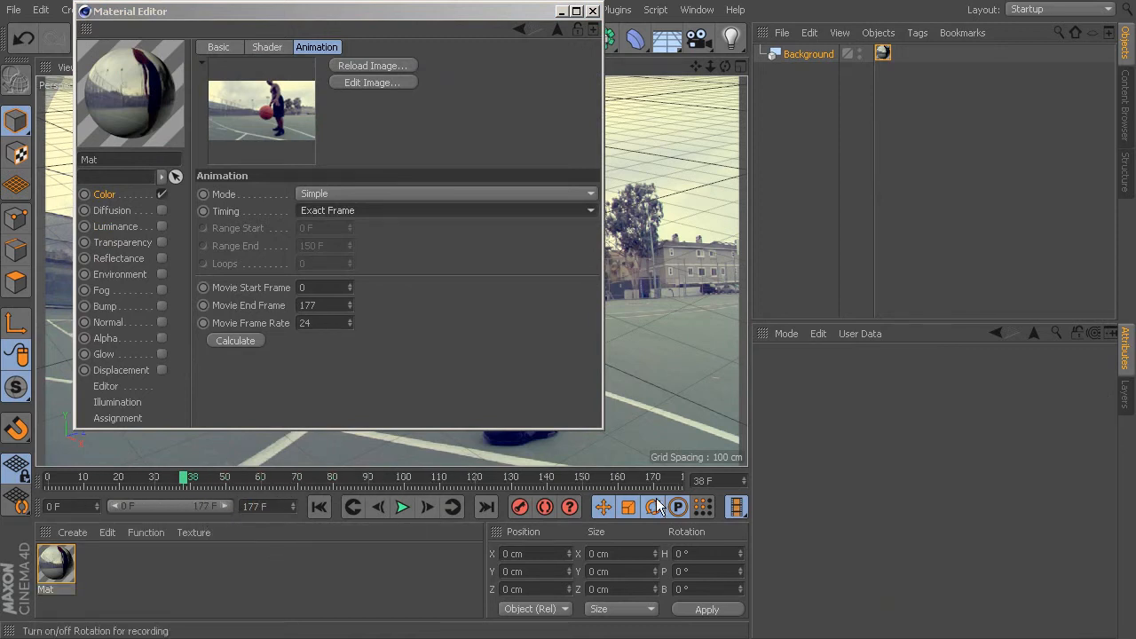
Step: Set the footage texture's Movie Frame Rate to 30, run Calculate for the movie, and close the material editor
left_click_drag(409, 5, 447, 46)
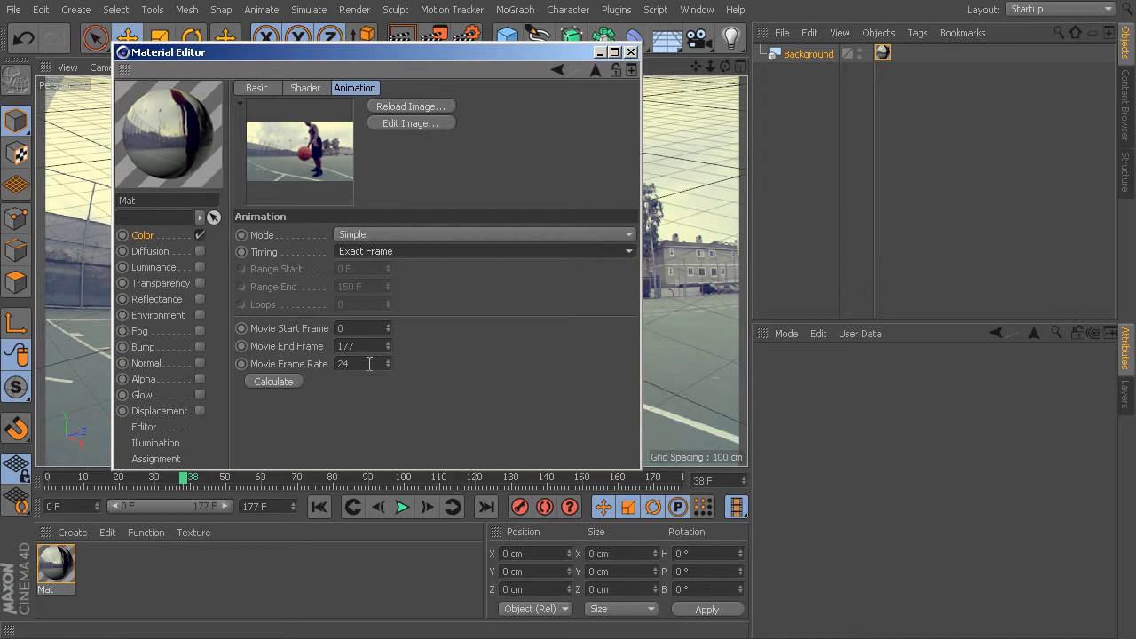
left_click_drag(369, 364, 303, 362)
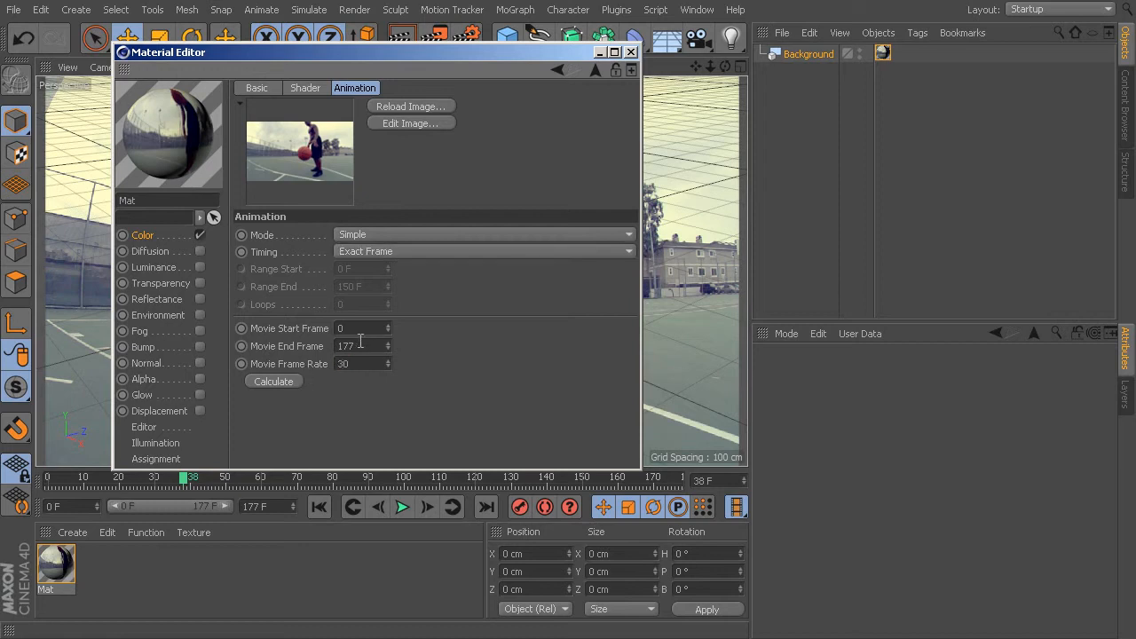
type("30")
key("Return")
left_click(276, 381)
left_click(631, 51)
Step: Play the footage in the viewport, stop playback, and move the playhead to frame 14
left_click(400, 507)
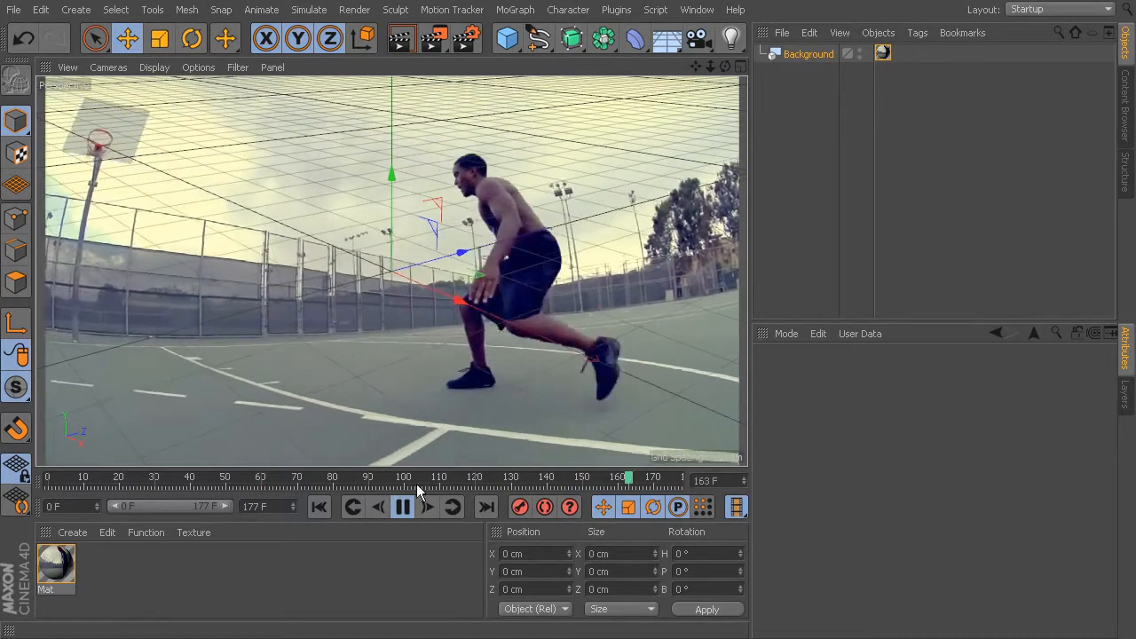
left_click(400, 506)
left_click_drag(51, 493, 100, 467)
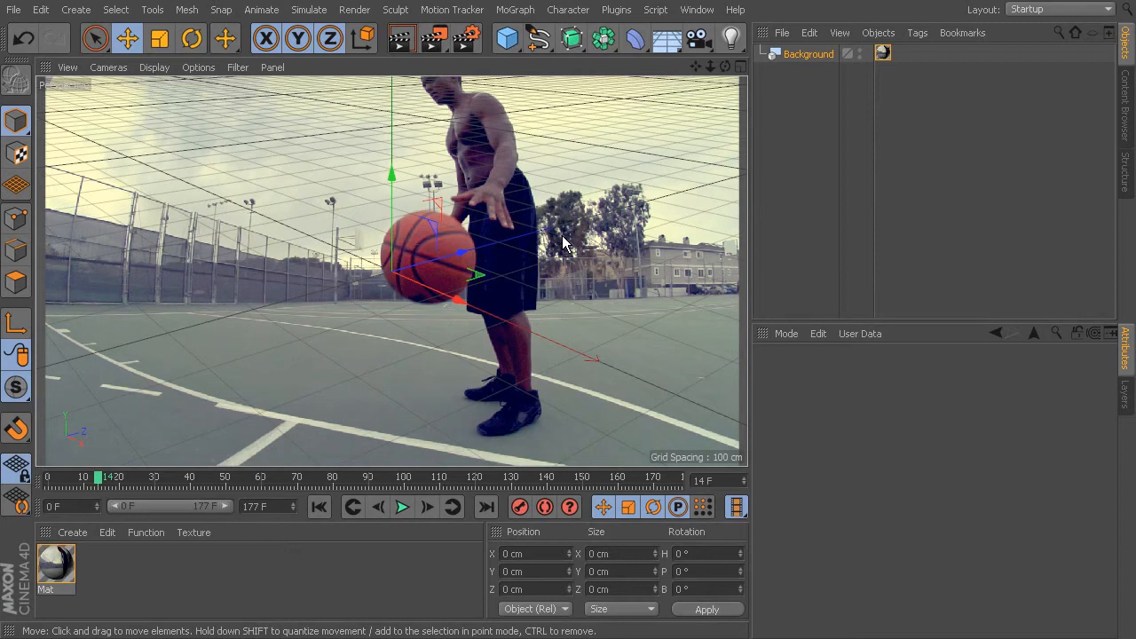
Step: Open BasketBall_Ribs.c4d from the project's Reference Files folder
left_click(17, 9)
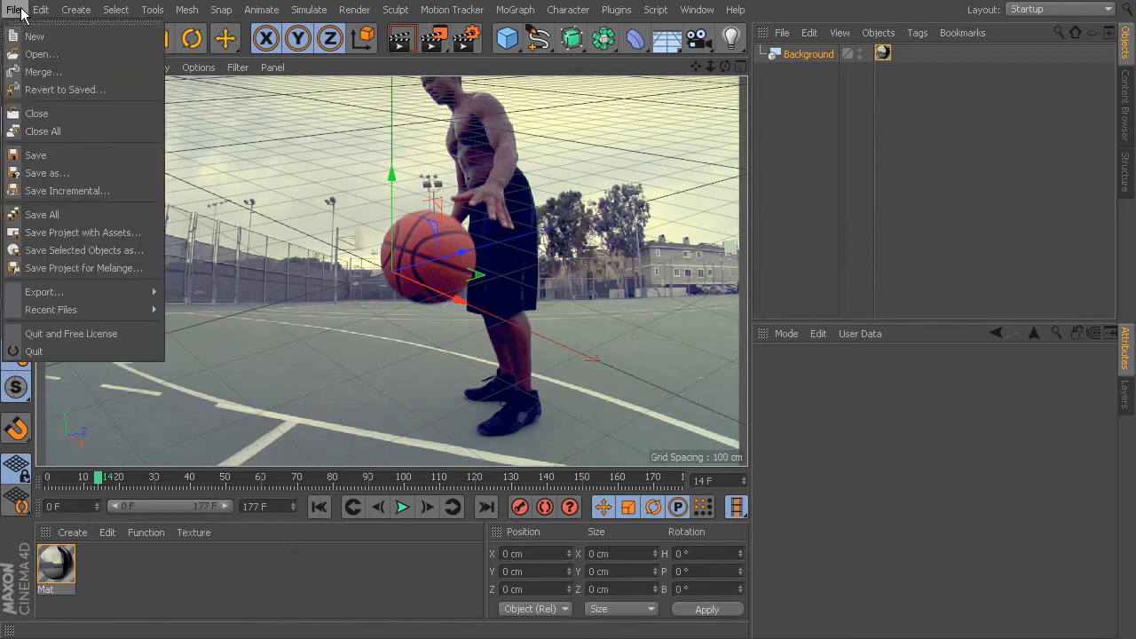
left_click(37, 54)
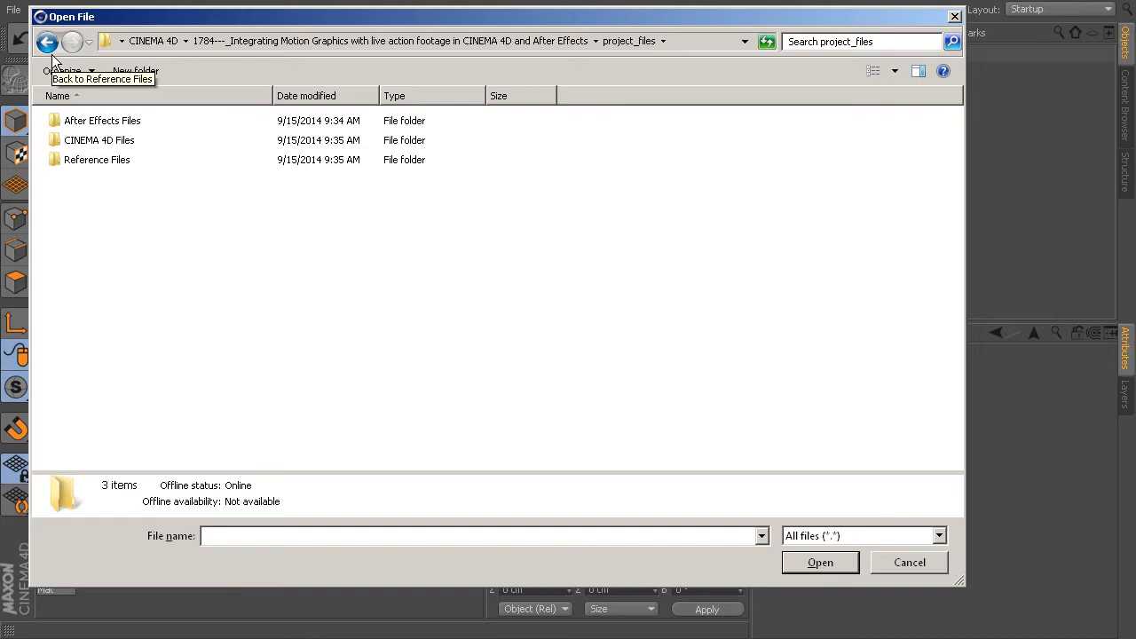
double_click(90, 137)
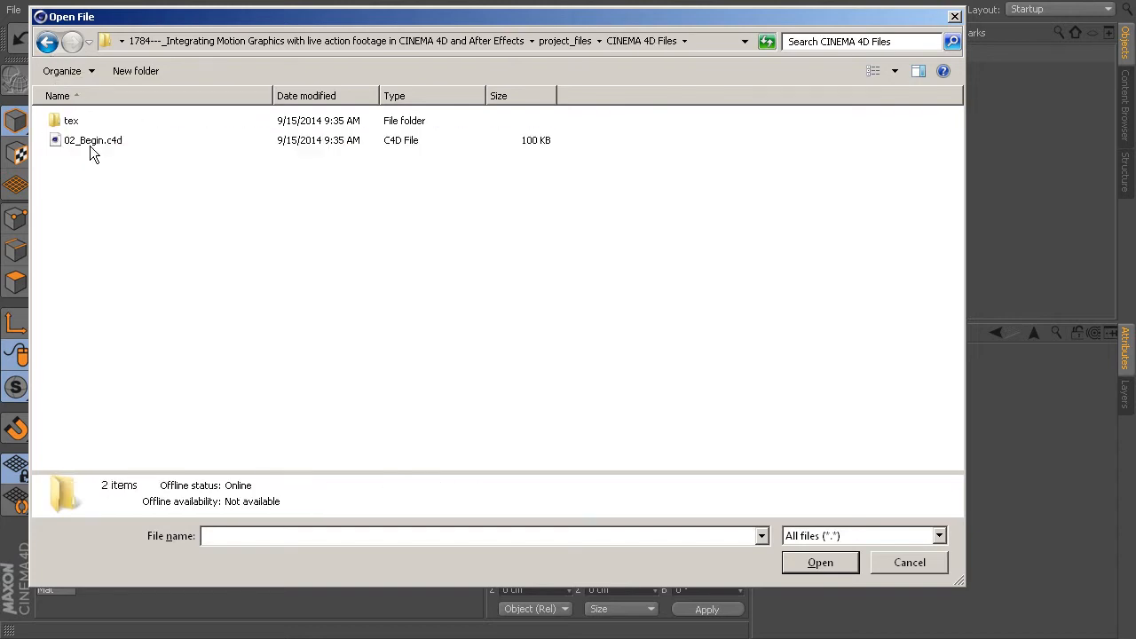
left_click(47, 41)
left_click(76, 159)
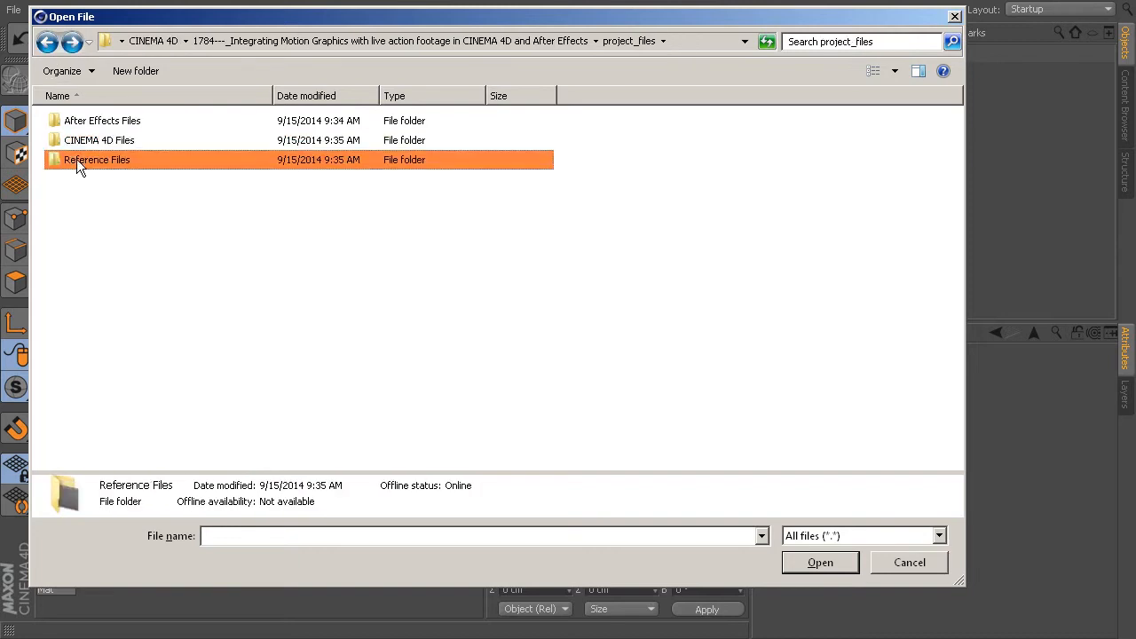
double_click(77, 162)
left_click(109, 124)
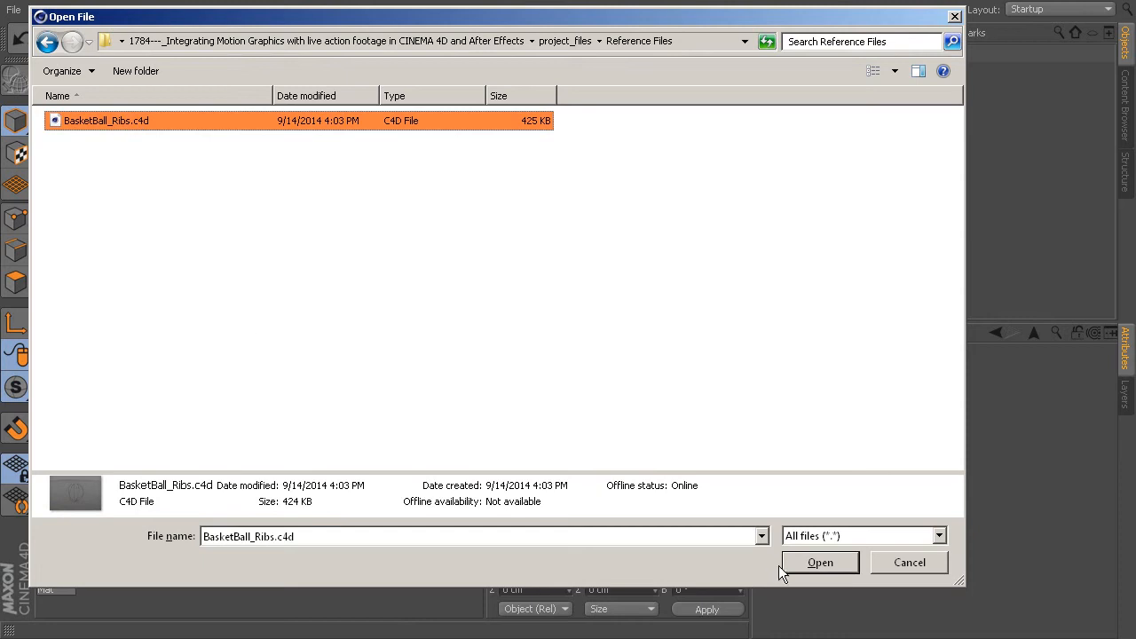
left_click(810, 562)
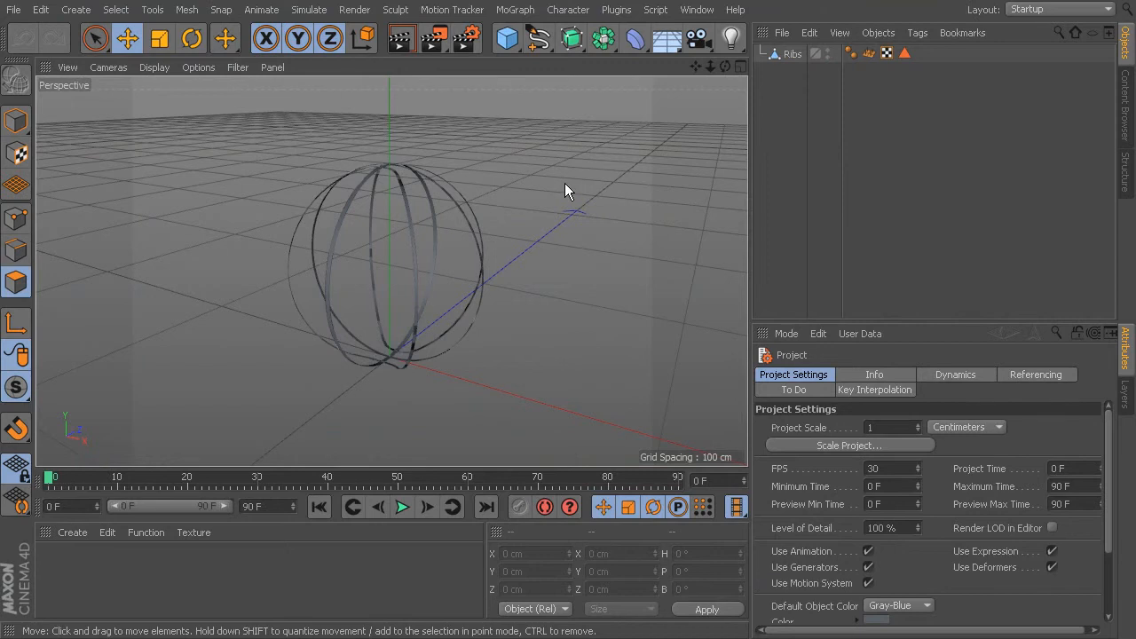
Step: In the Front view, move only the Ribs object's axis up to the ball's centre, at about Y 39.93 cm, and return to Perspective
left_click(789, 54)
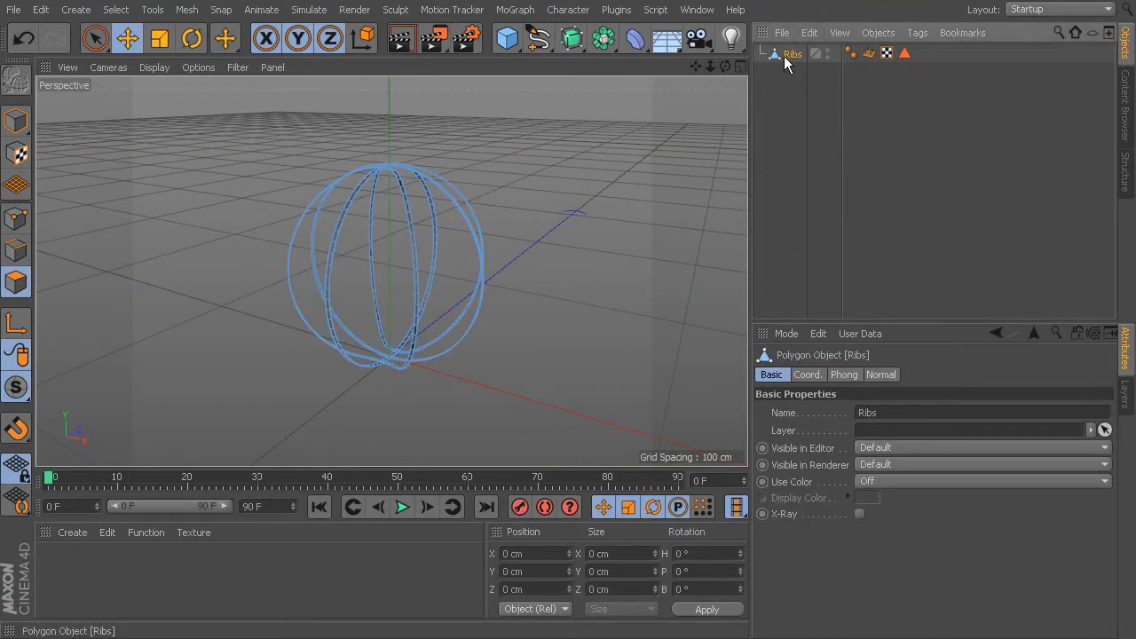
left_click(19, 121)
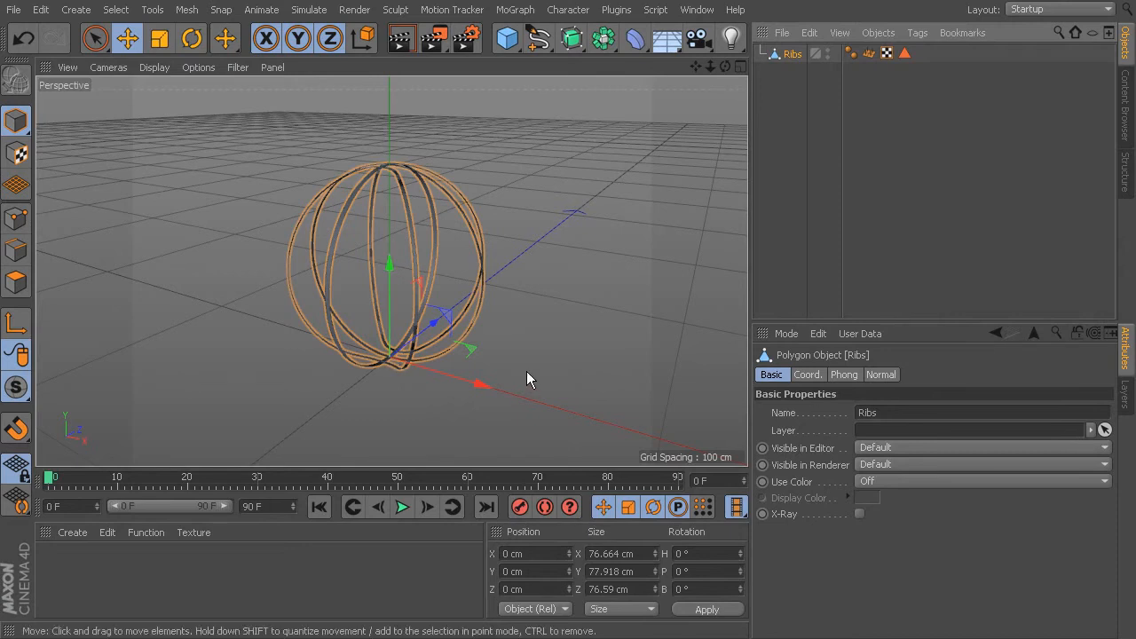
middle_click(445, 243)
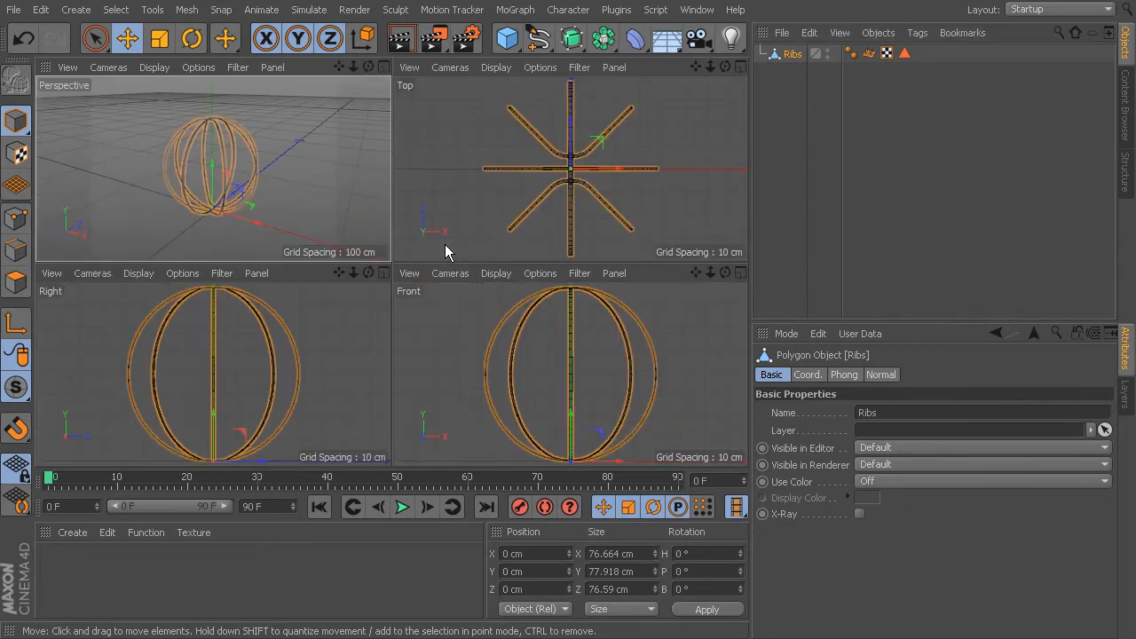
middle_click(594, 377)
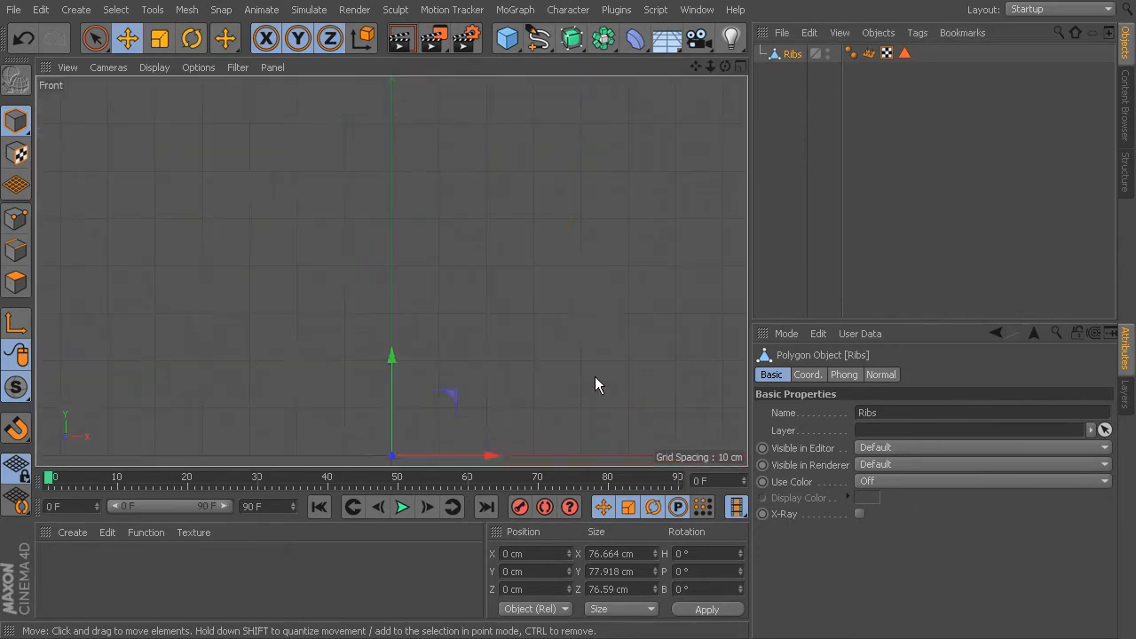
left_click(15, 326)
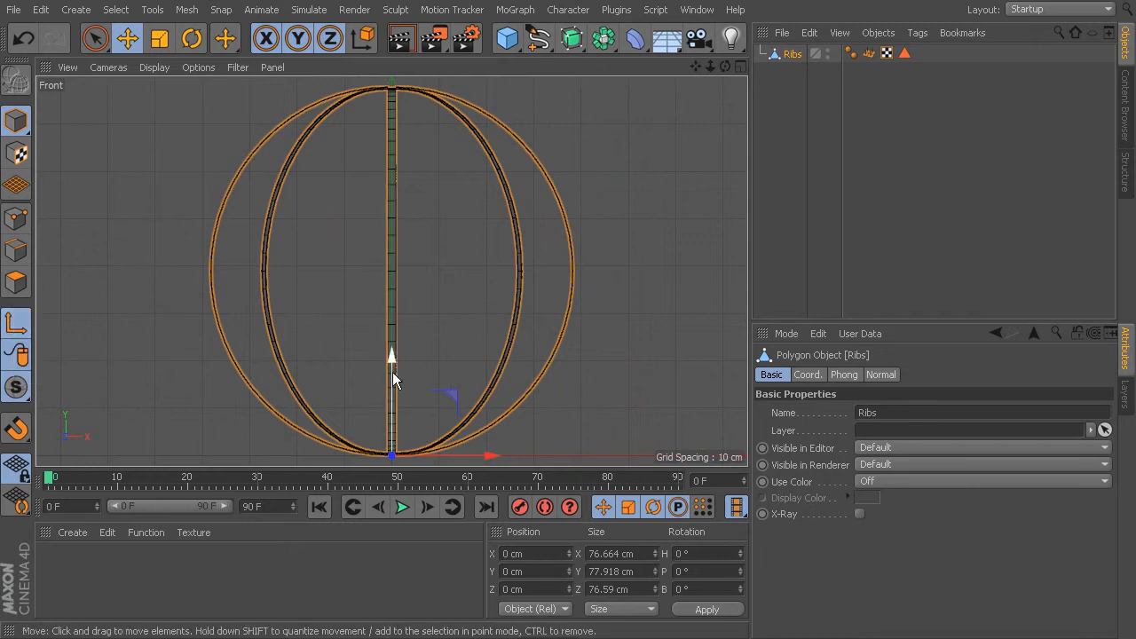
left_click_drag(390, 361, 633, 173)
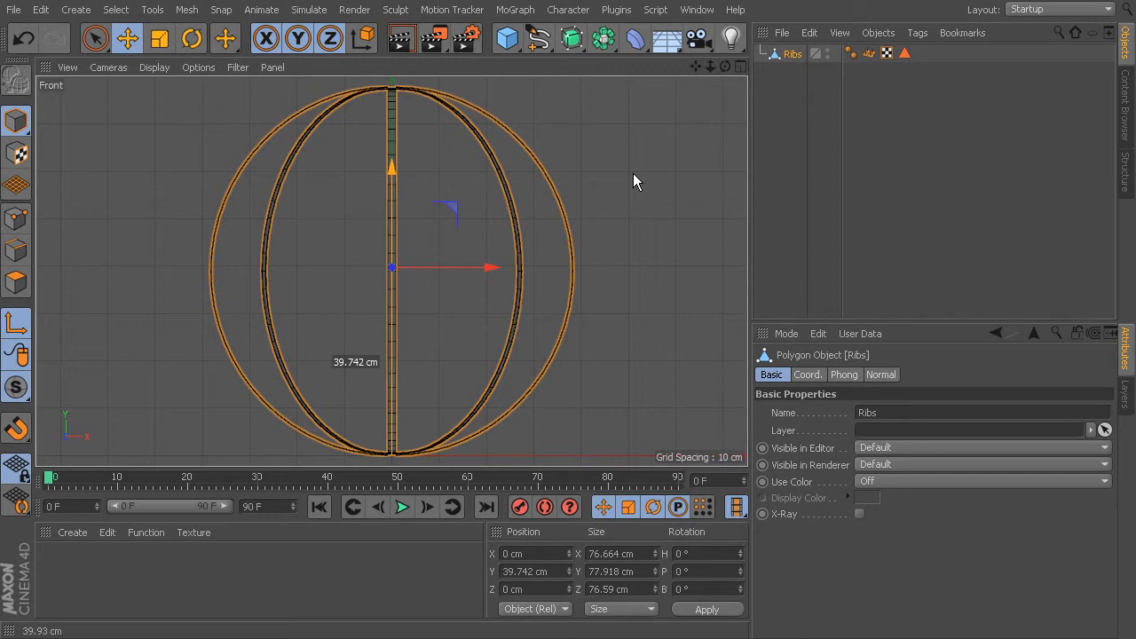
left_click_drag(633, 173, 633, 173)
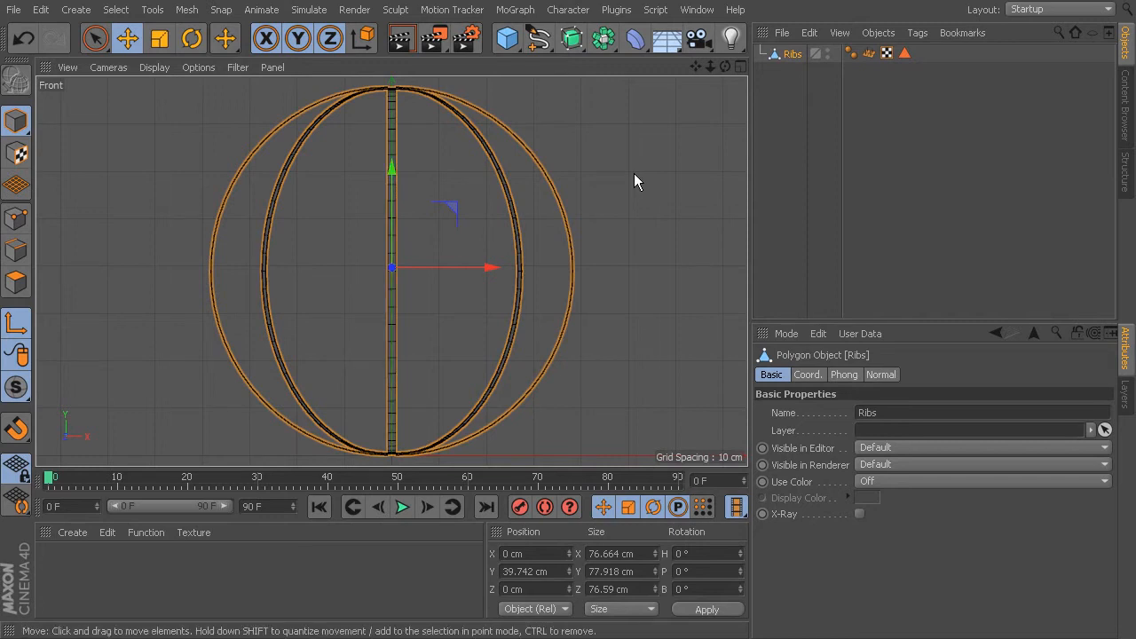
left_click_drag(392, 240, 390, 230)
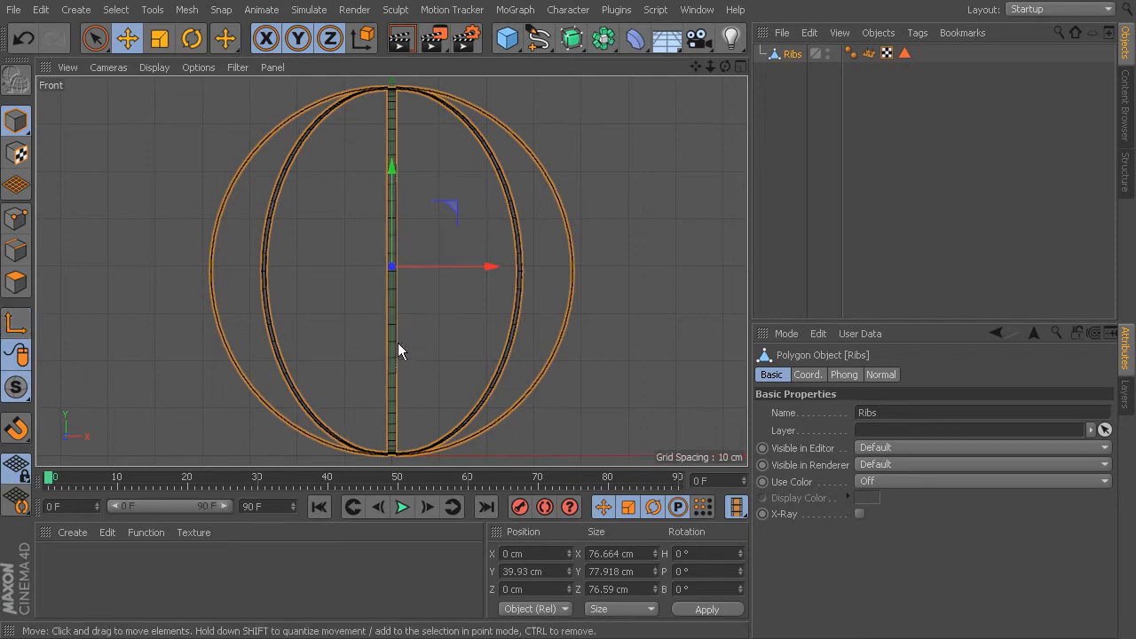
middle_click(438, 332)
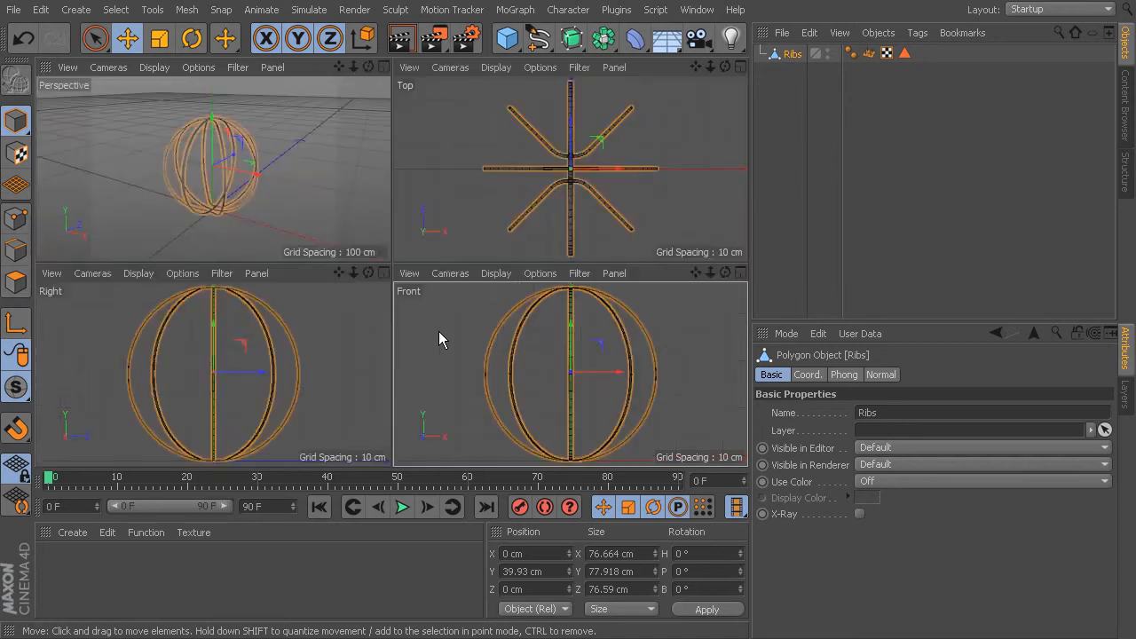
middle_click(299, 229)
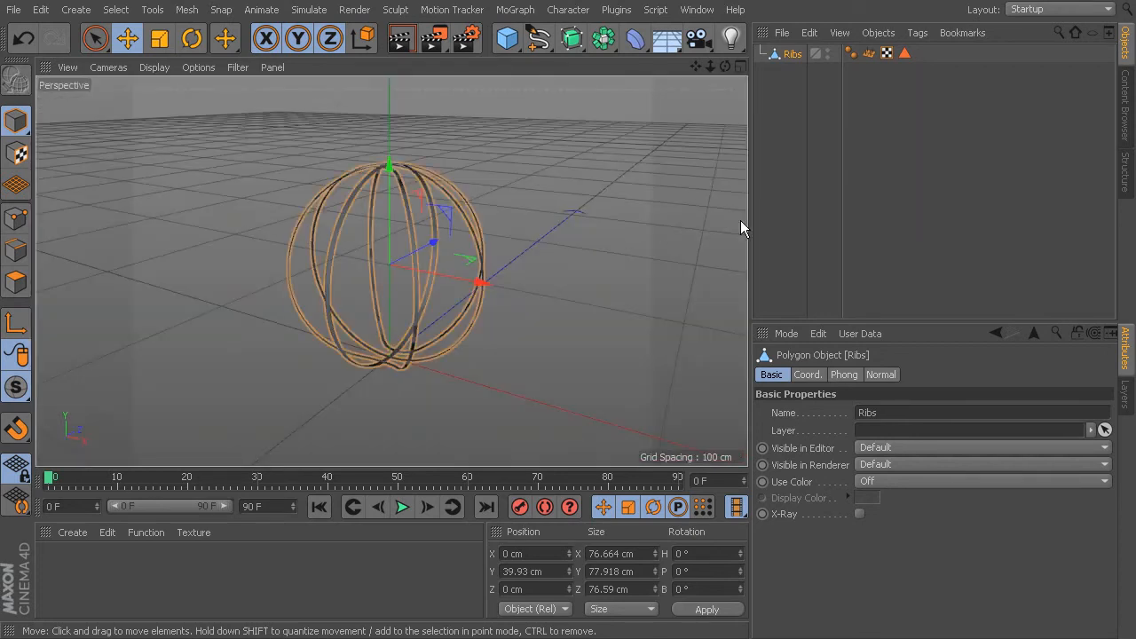
Step: Copy the Ribs object and paste it into the 02_Begin.c4d scene
right_click(789, 54)
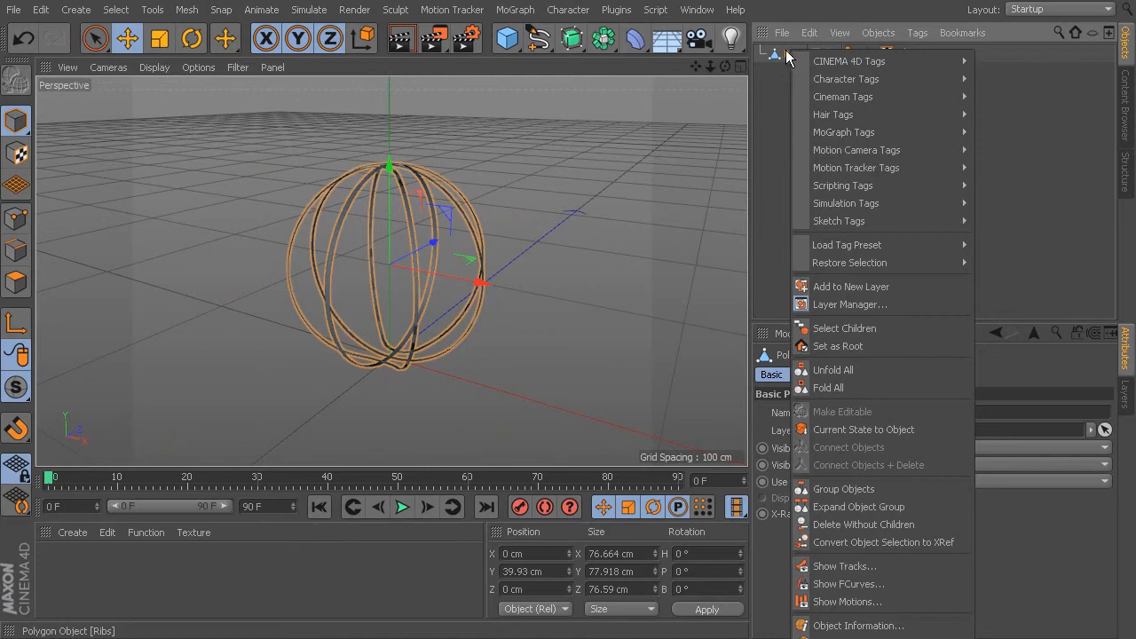
left_click(789, 51)
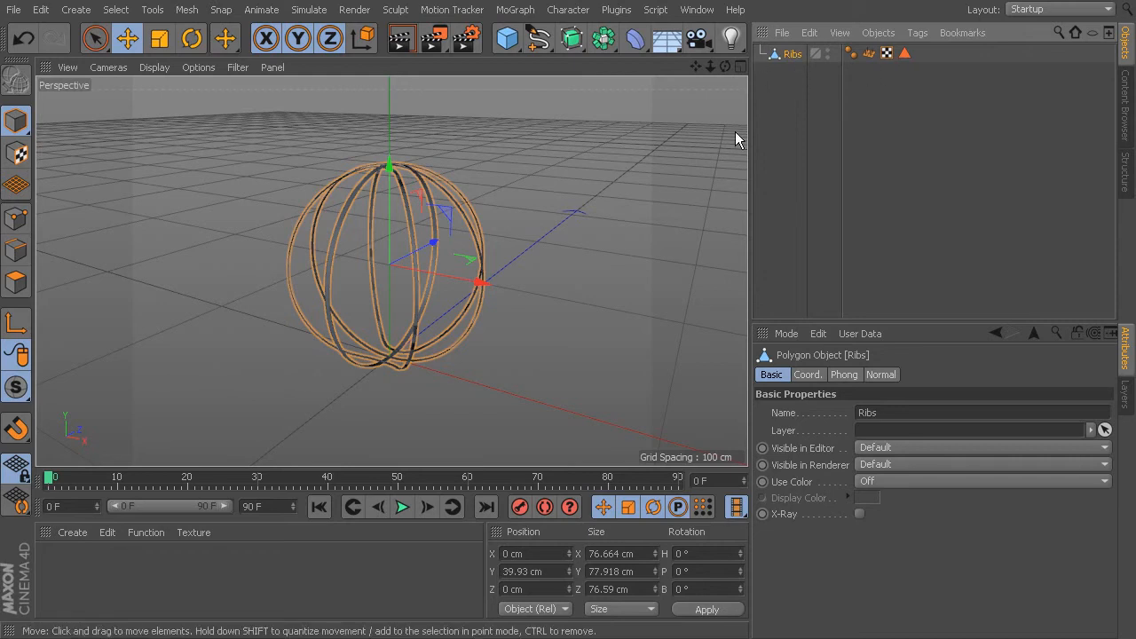
left_click(697, 9)
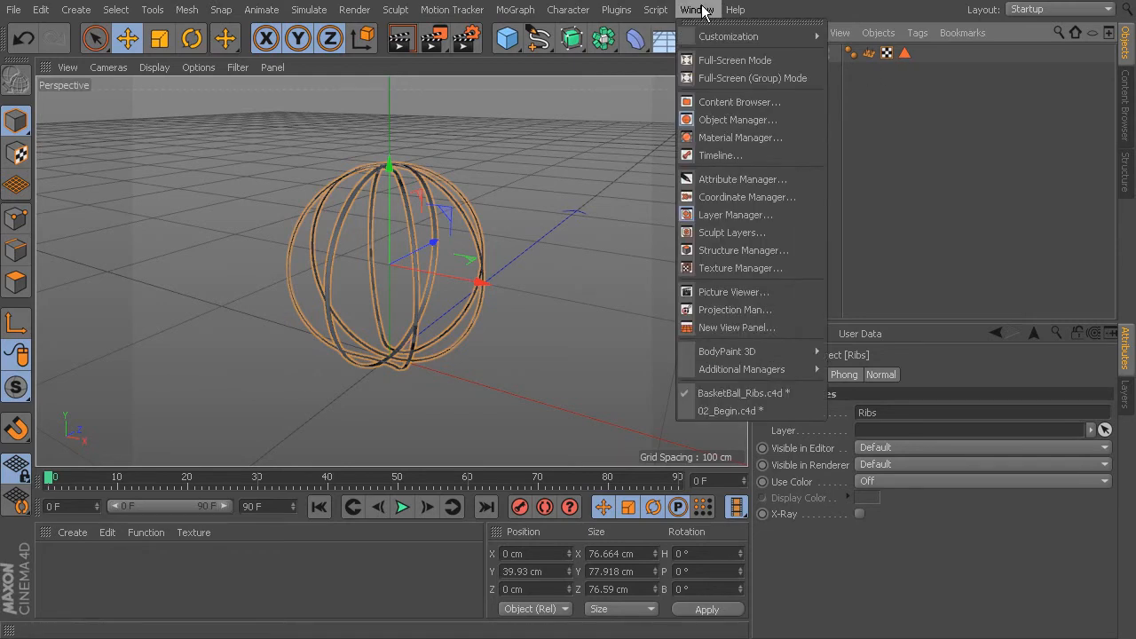
left_click(720, 413)
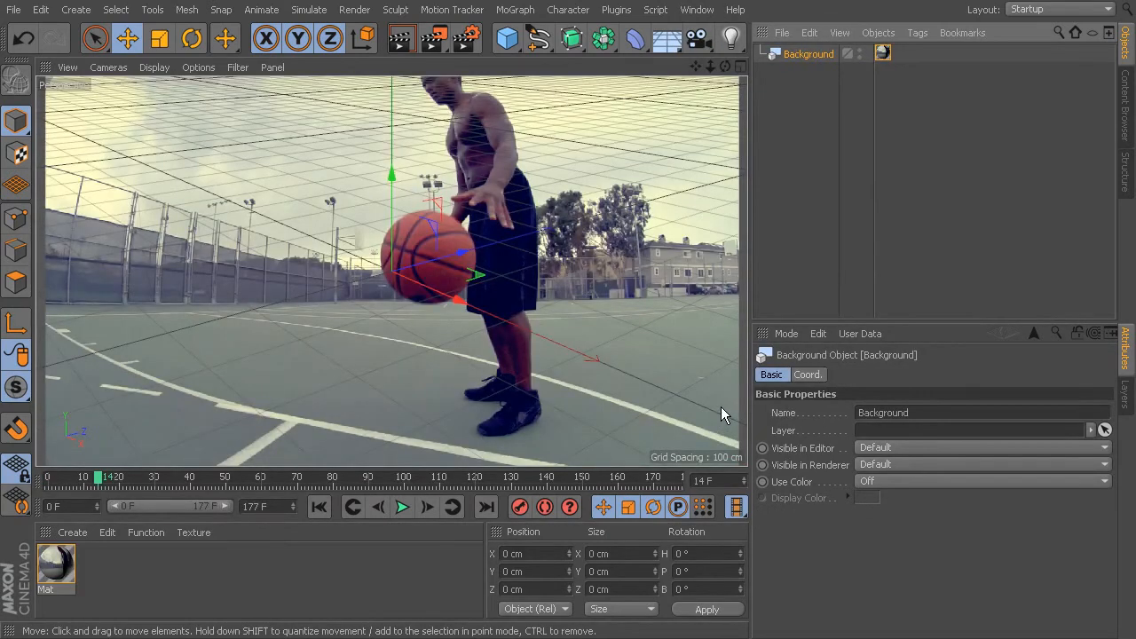
key("ctrl+v")
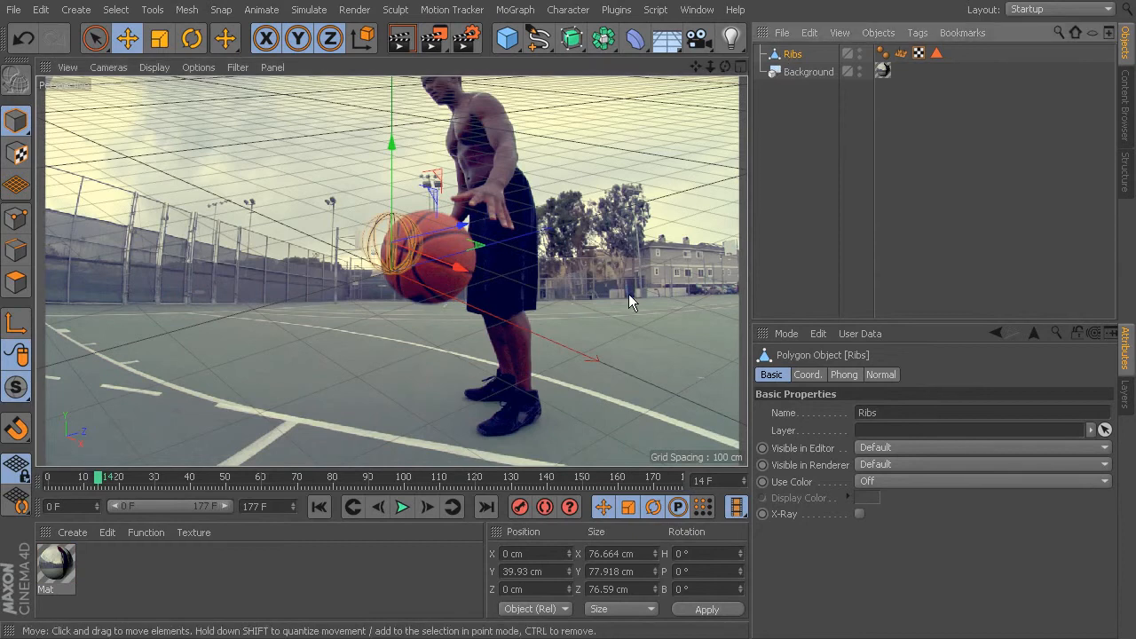
Step: Add a Camera object, look through it, and orbit it to about 52.5° heading and 2.2° pitch
left_click(701, 37)
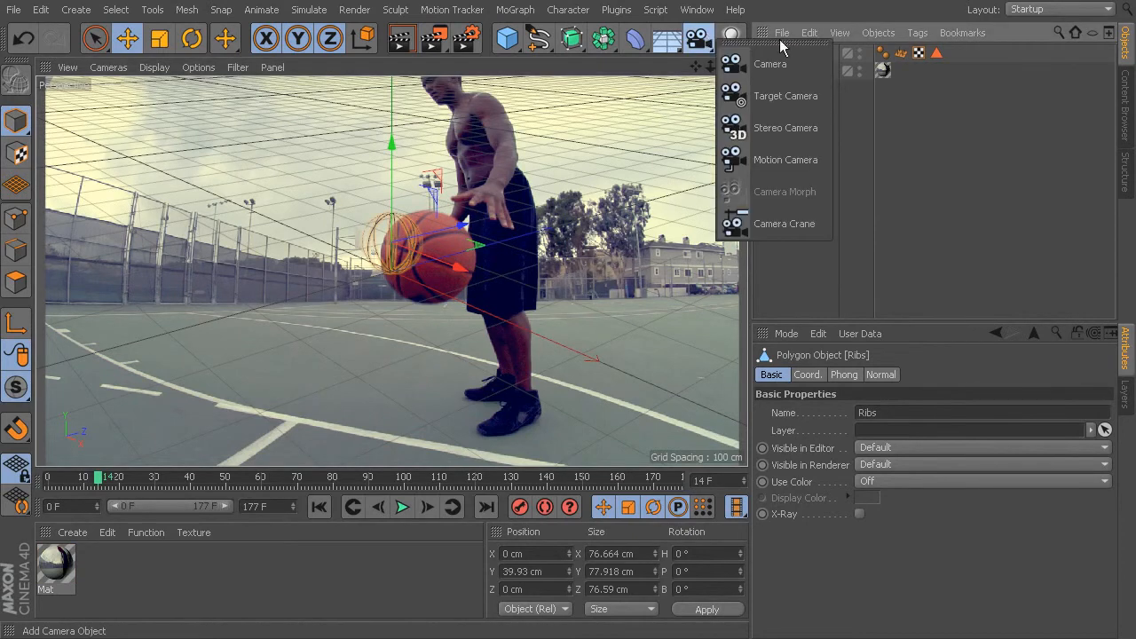
left_click(789, 67)
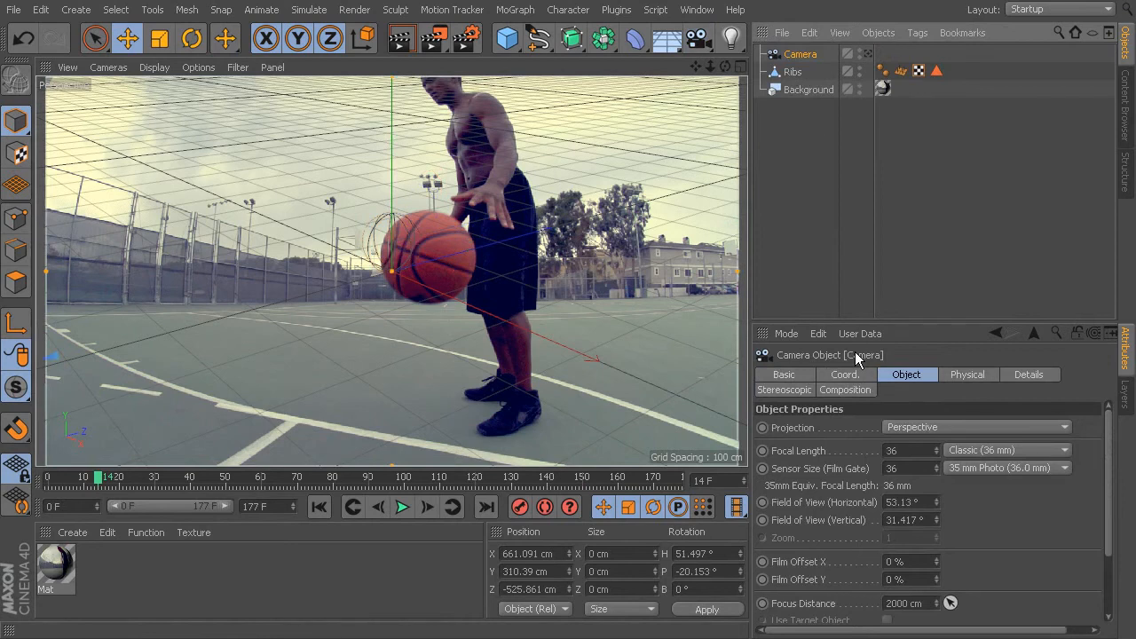
left_click_drag(676, 307, 576, 267, "alt")
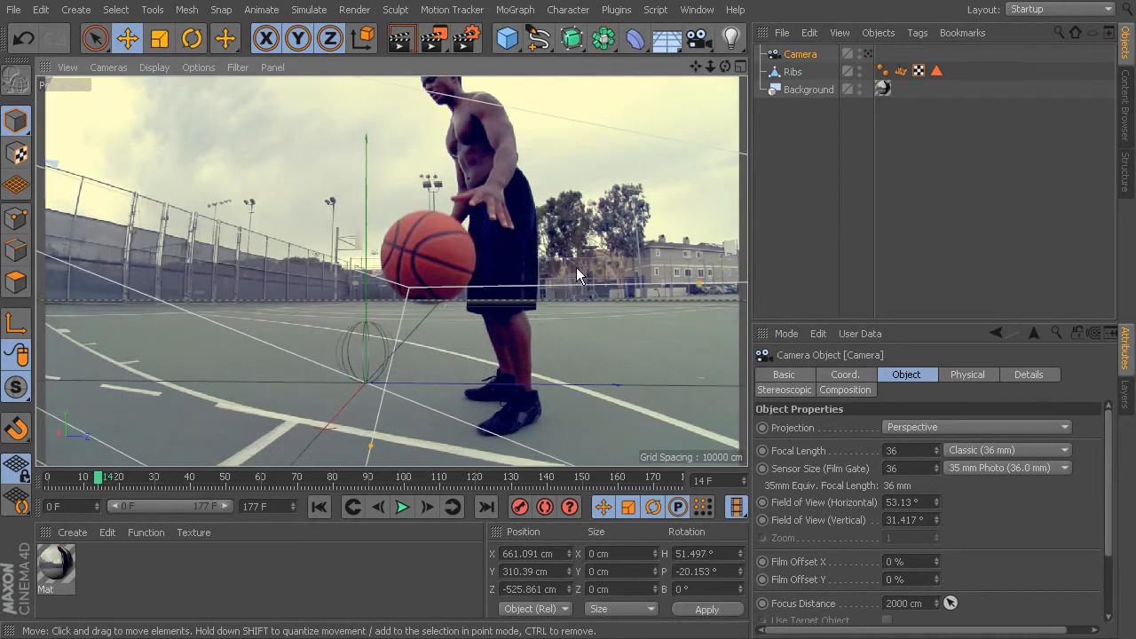
left_click(867, 55)
left_click_drag(558, 263, 565, 257, "alt")
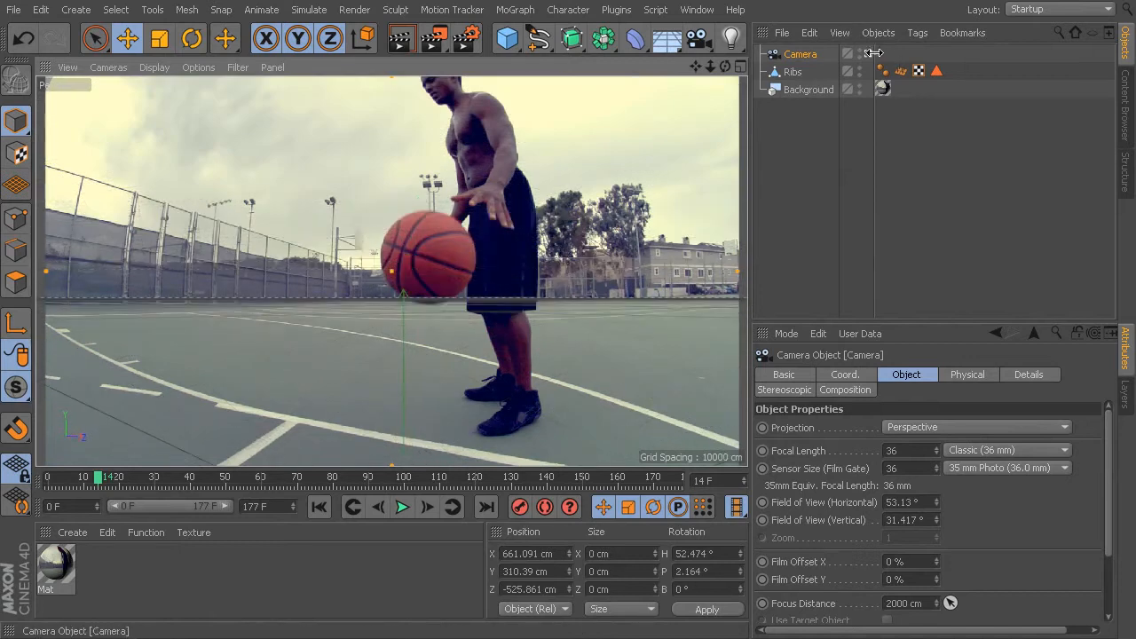
Step: Turn the camera to about 53.6° heading and 2.2° pitch, and lock it with a Protection tag
left_click_drag(559, 329, 556, 334, "alt")
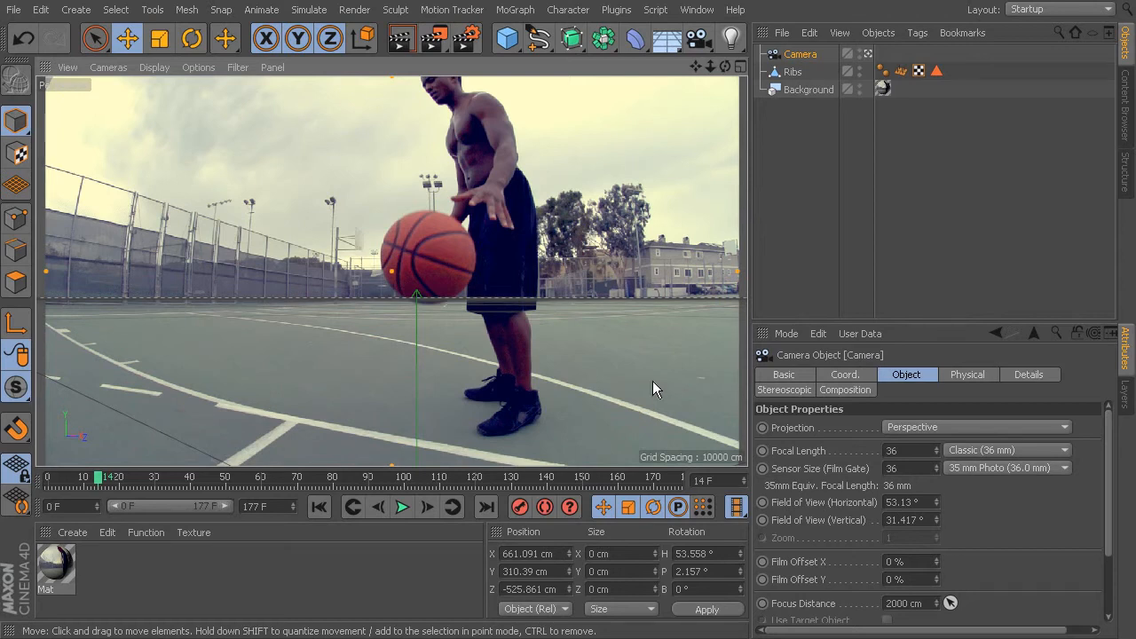
left_click(918, 33)
mouse_move(941, 59)
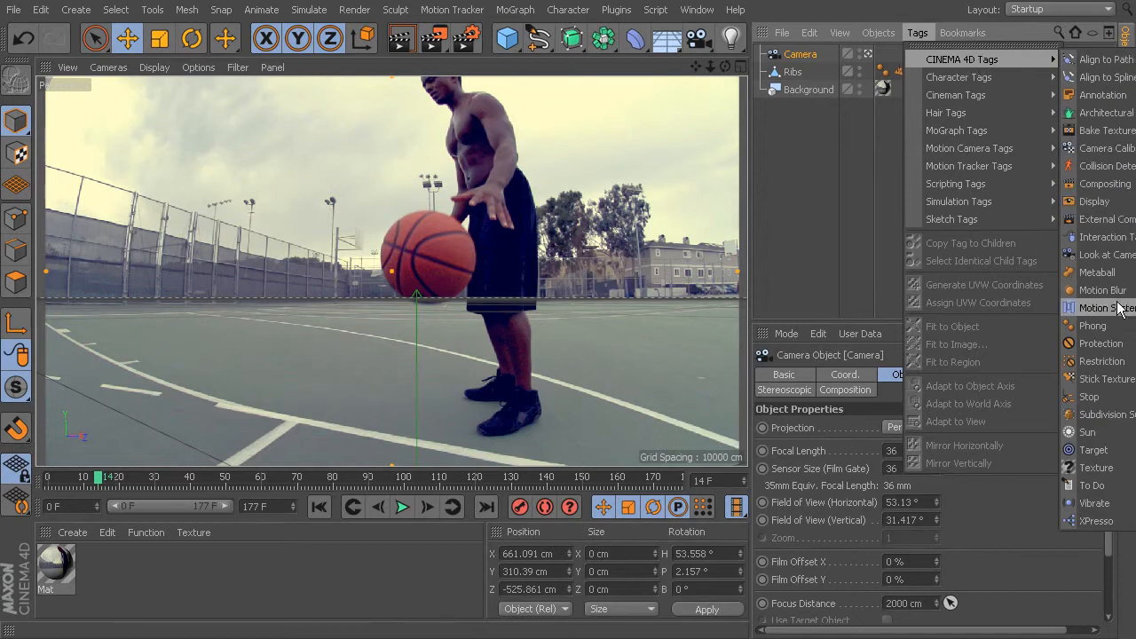
left_click(1101, 345)
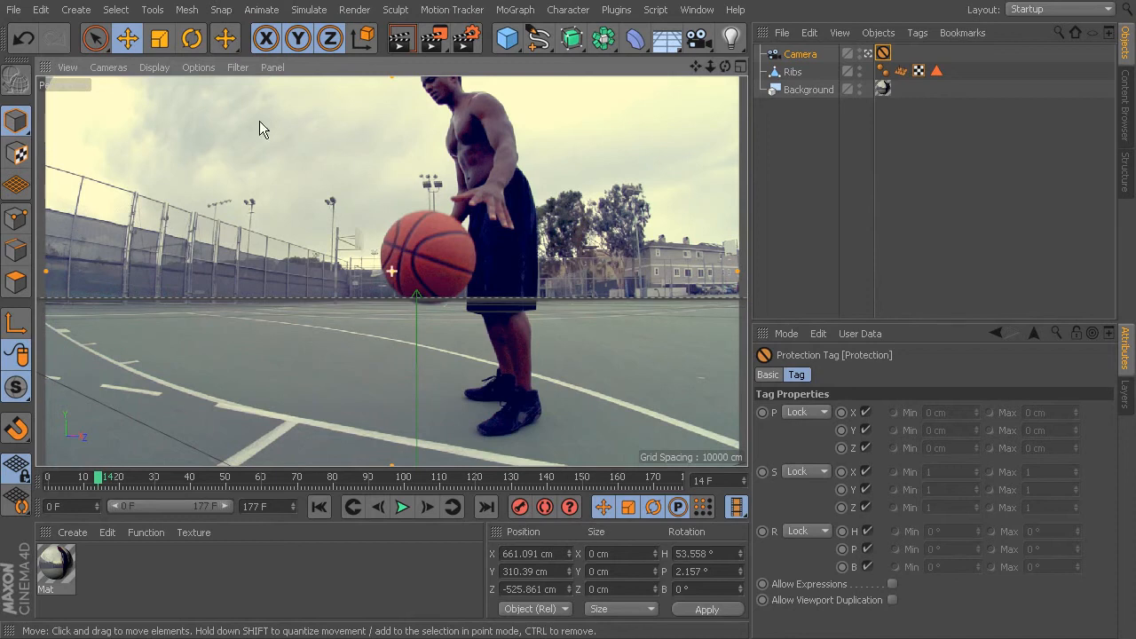
Step: Raise the Ribs object to about Y 358 cm over the ball and rotate it to about H -53.4°, P -18.7°, B 91.7°
left_click(810, 72)
left_click_drag(416, 424, 373, 167)
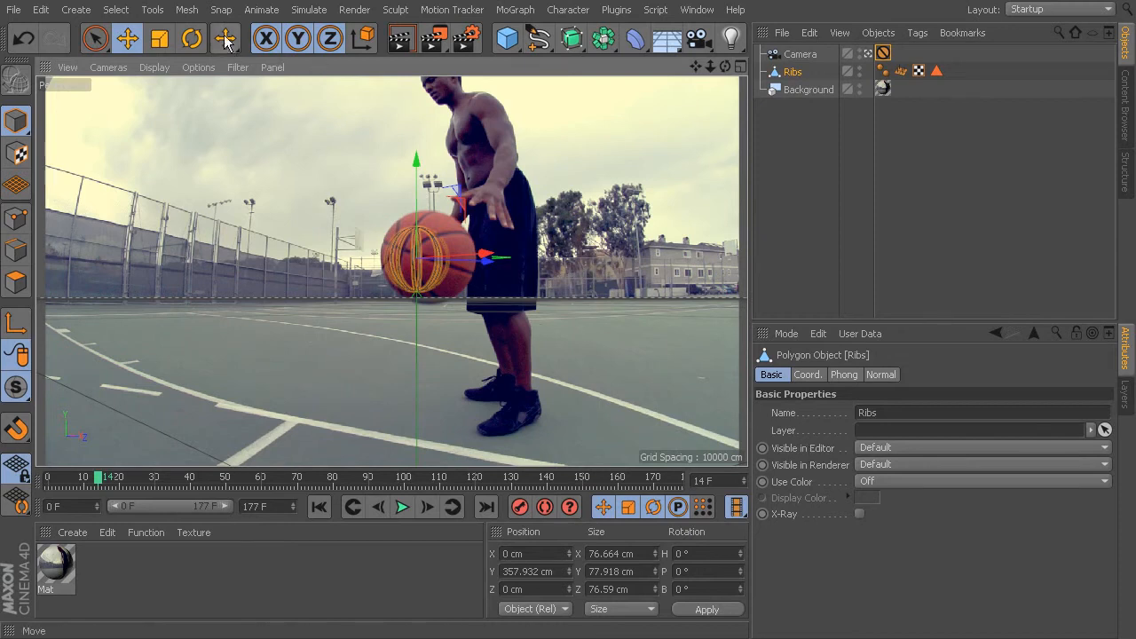
left_click(192, 38)
left_click_drag(434, 227, 404, 239)
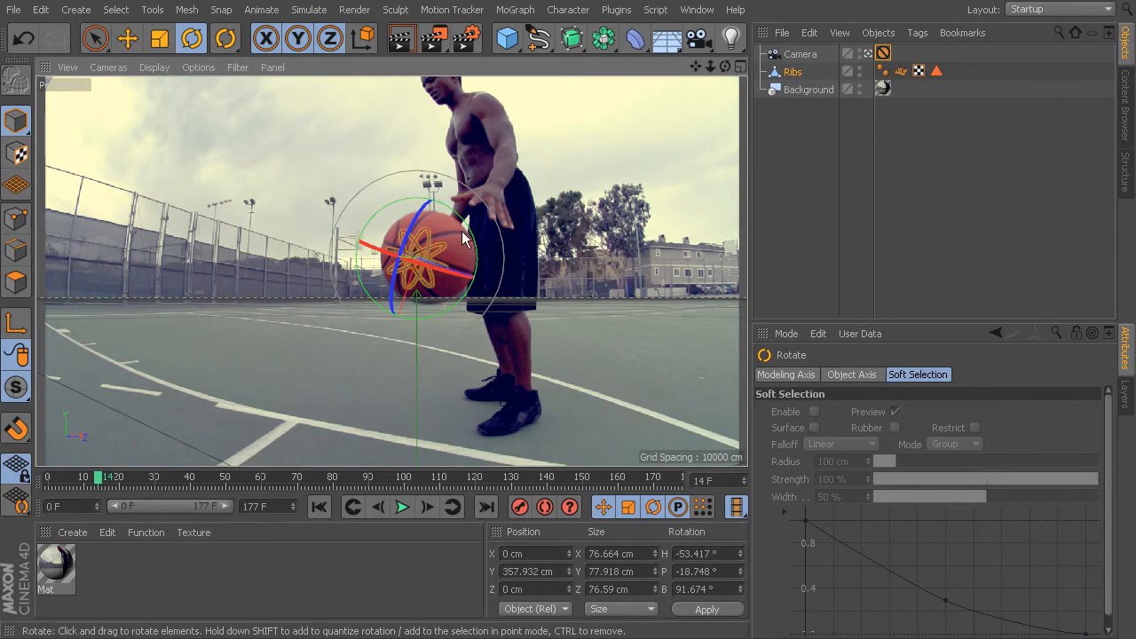
Step: At frame 60, move the Ribs onto the held ball at about X 181, Y 442, Z -101 cm, rotated to about H -49.8°, P -17.9°, B 104.2°
left_click_drag(64, 476, 261, 566)
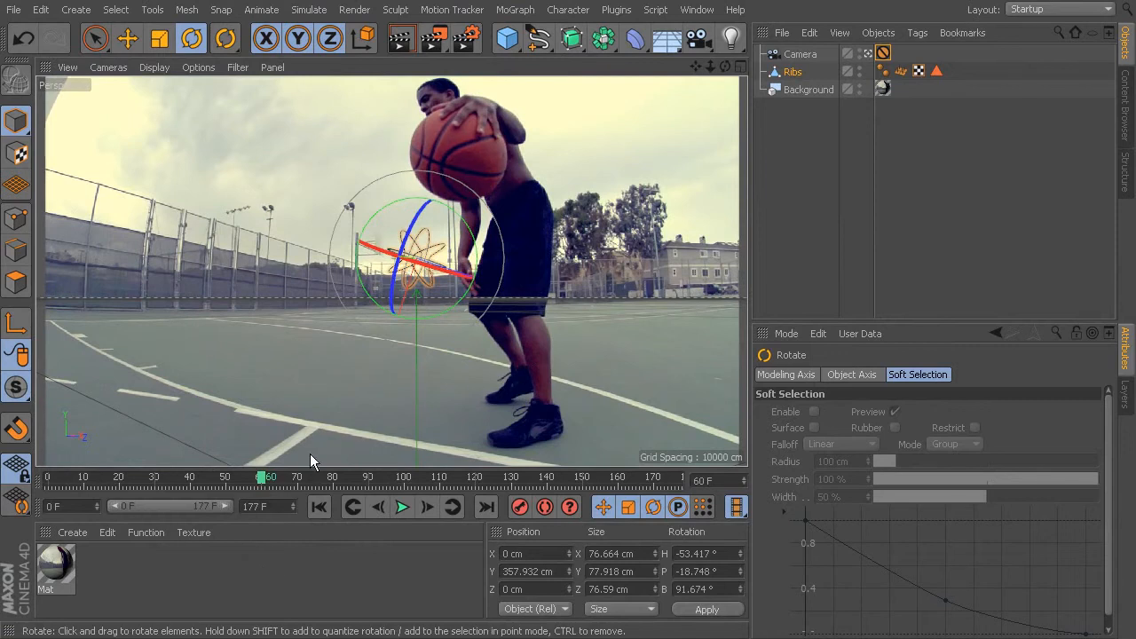
left_click_drag(426, 238, 365, 285)
key("e")
left_click_drag(377, 328, 424, 213)
left_click_drag(477, 168, 518, 176)
left_click_drag(430, 159, 417, 167)
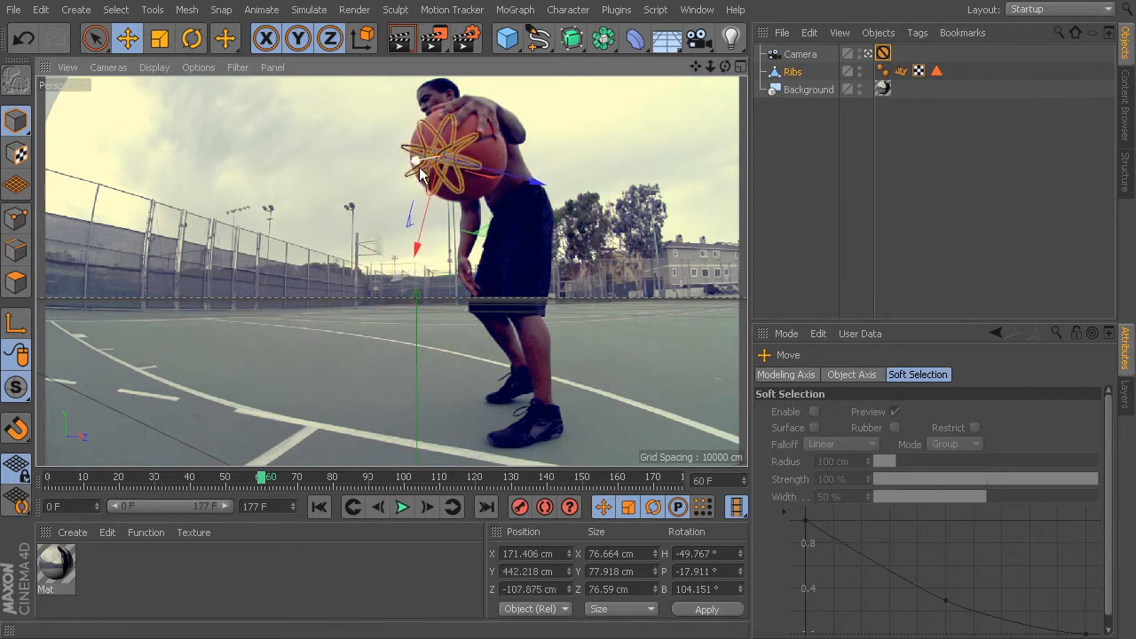
left_click_drag(498, 172, 520, 174)
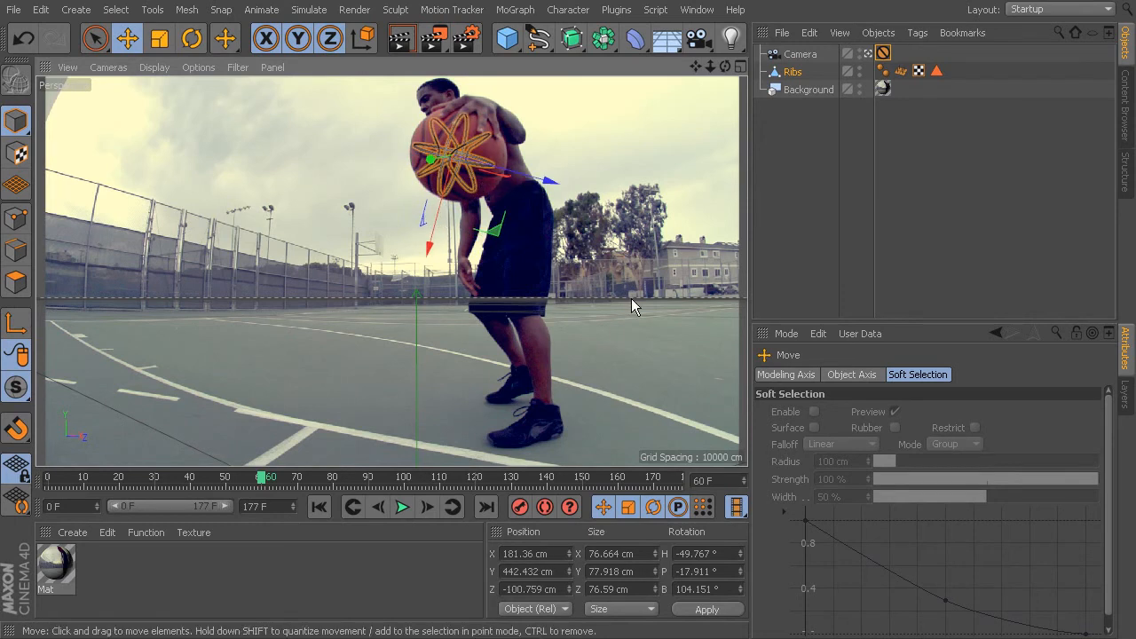
left_click(660, 285)
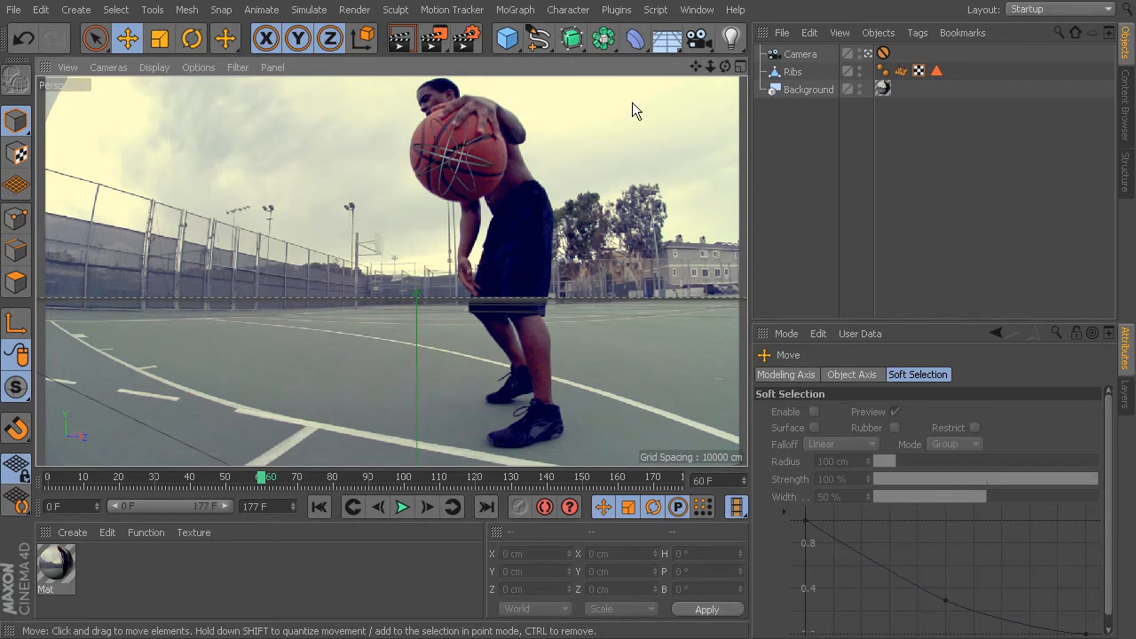
Step: Add a Display tag to the Ribs object and enable its Backface Culling override
left_click(789, 75)
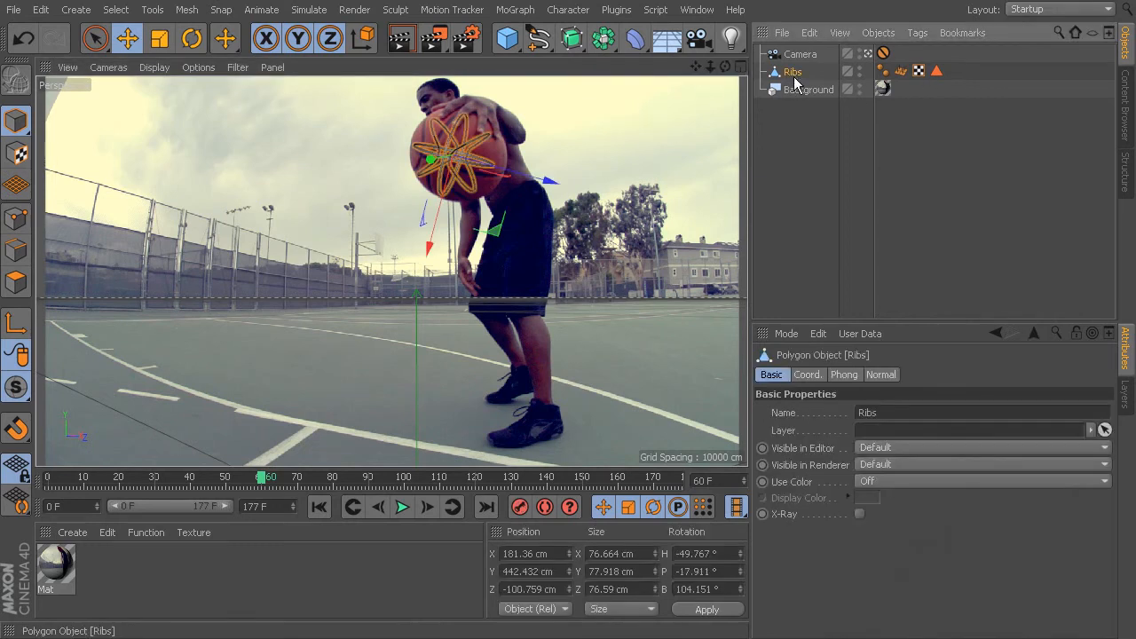
left_click(917, 33)
mouse_move(931, 66)
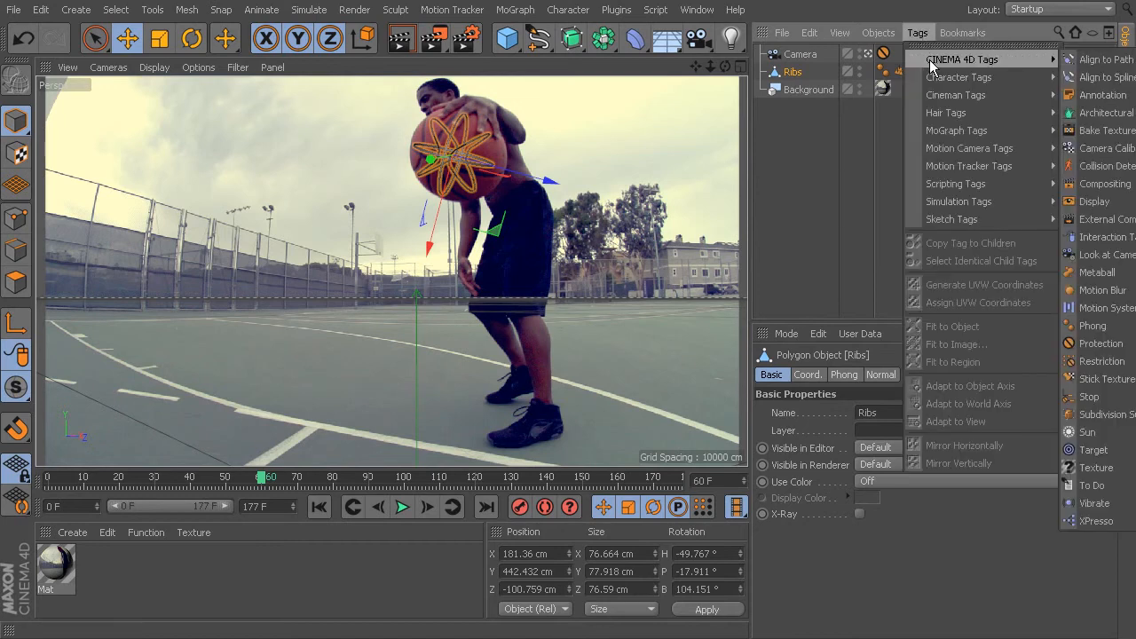
left_click(1099, 205)
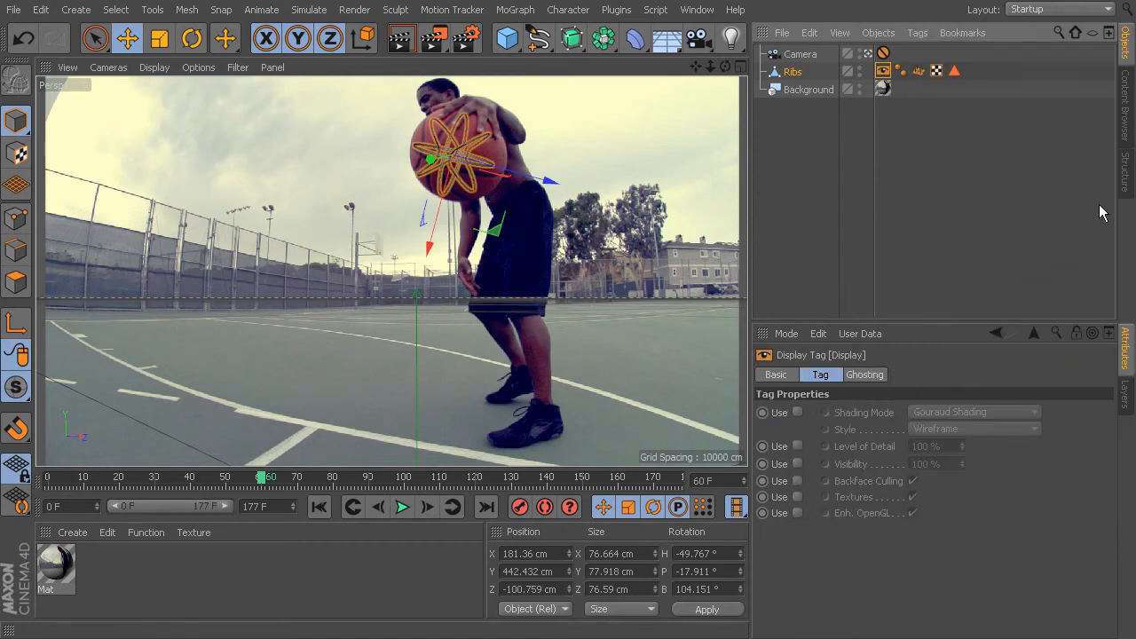
left_click(797, 481)
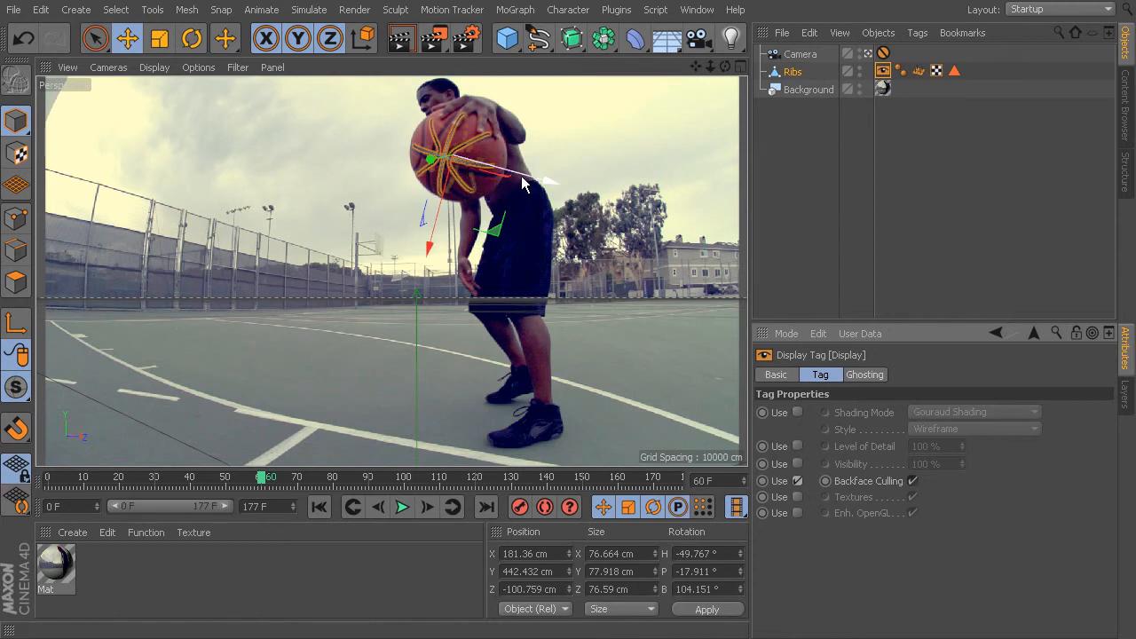
Step: Shift the Ribs to about X 212, Y 435, Z -124 cm and rotate them to about H -62.4°, P -25.9°, B 108.6°
left_click_drag(518, 175, 443, 204)
left_click_drag(439, 165, 491, 168)
left_click_drag(446, 212, 444, 218)
left_click_drag(508, 170, 511, 171)
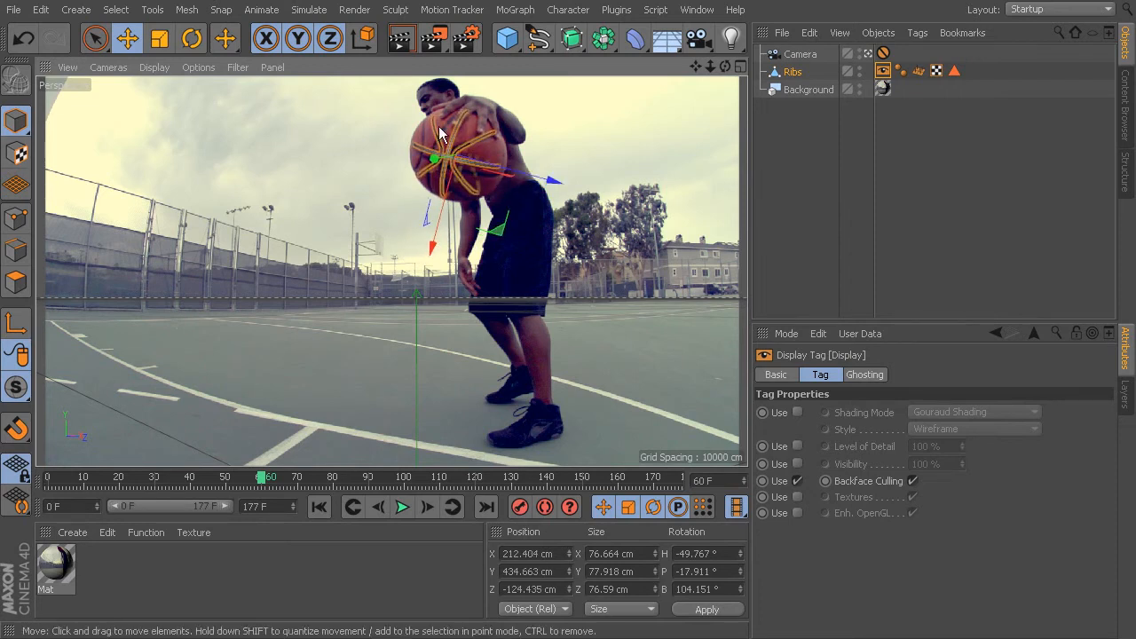
left_click(192, 38)
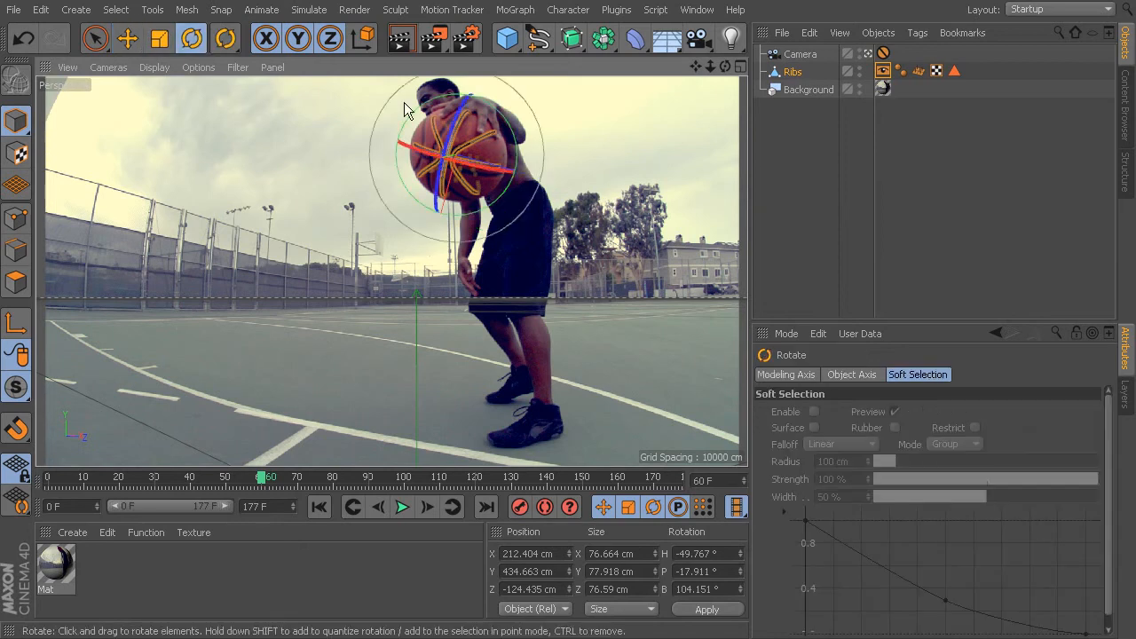
left_click_drag(512, 134, 443, 167)
mouse_move(454, 106)
left_mouse_down()
mouse_move(438, 117)
mouse_move(445, 102)
left_mouse_up()
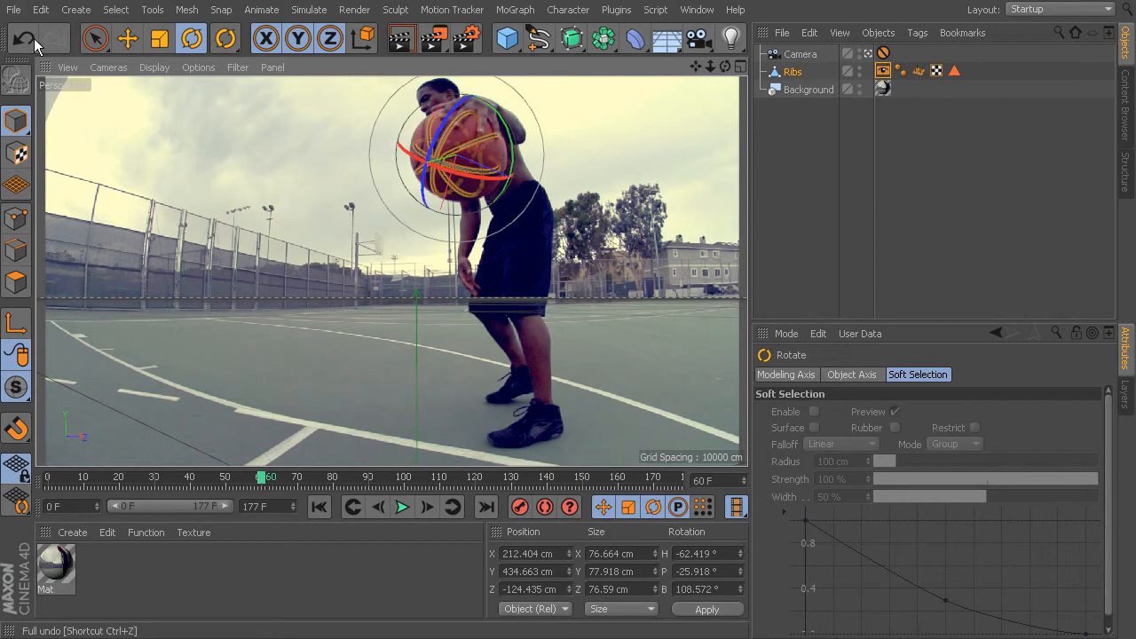
Step: Fine-tune the Ribs' position over the ball to about X 217.6, Y 432.3, Z -129.5 cm
left_click(127, 38)
left_click_drag(543, 193, 532, 189)
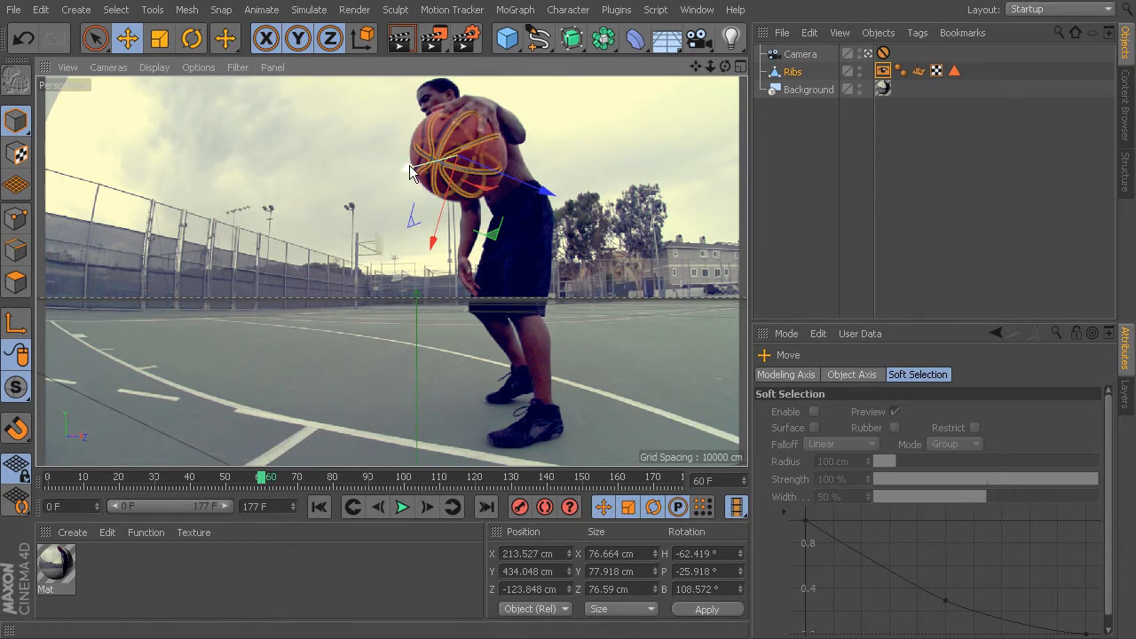
left_click_drag(403, 170, 443, 202)
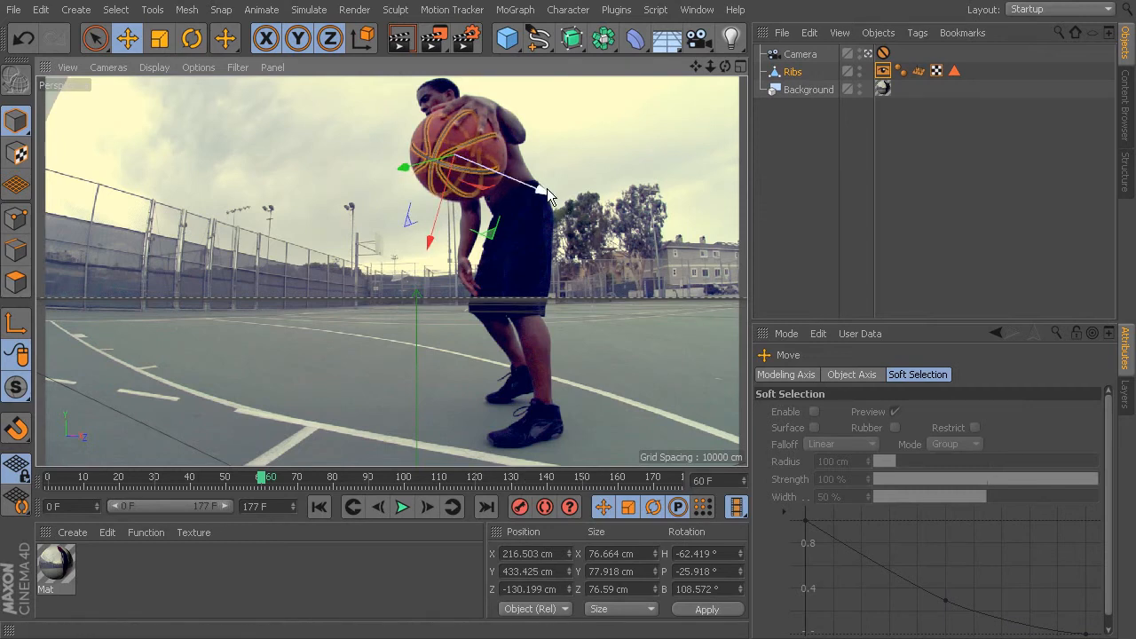
left_click_drag(544, 199, 543, 197)
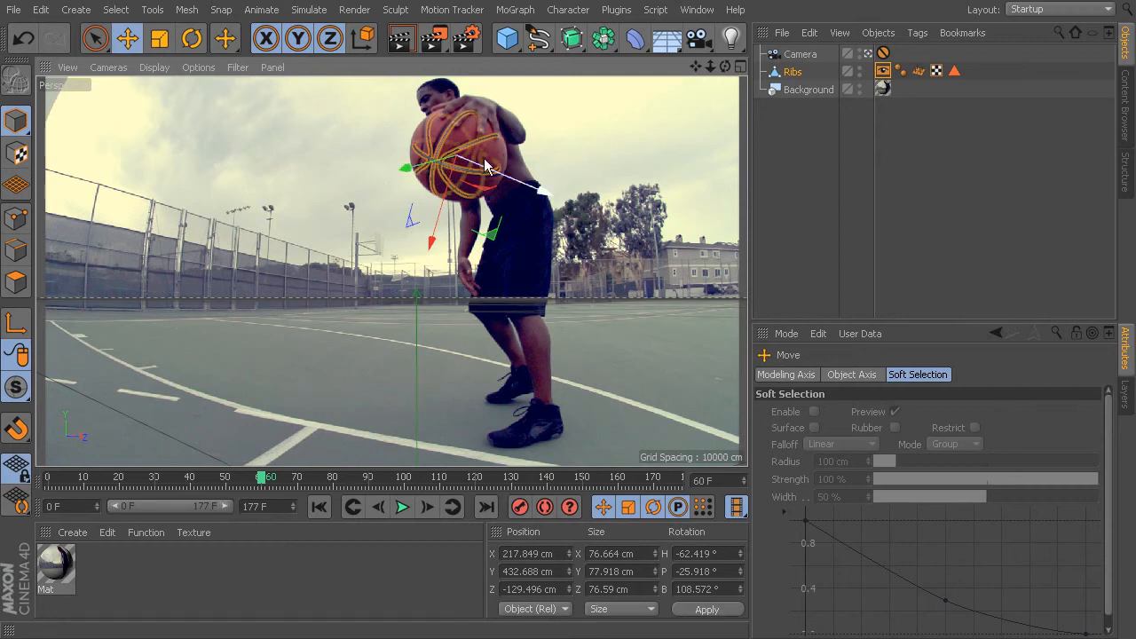
left_click_drag(443, 210, 441, 210)
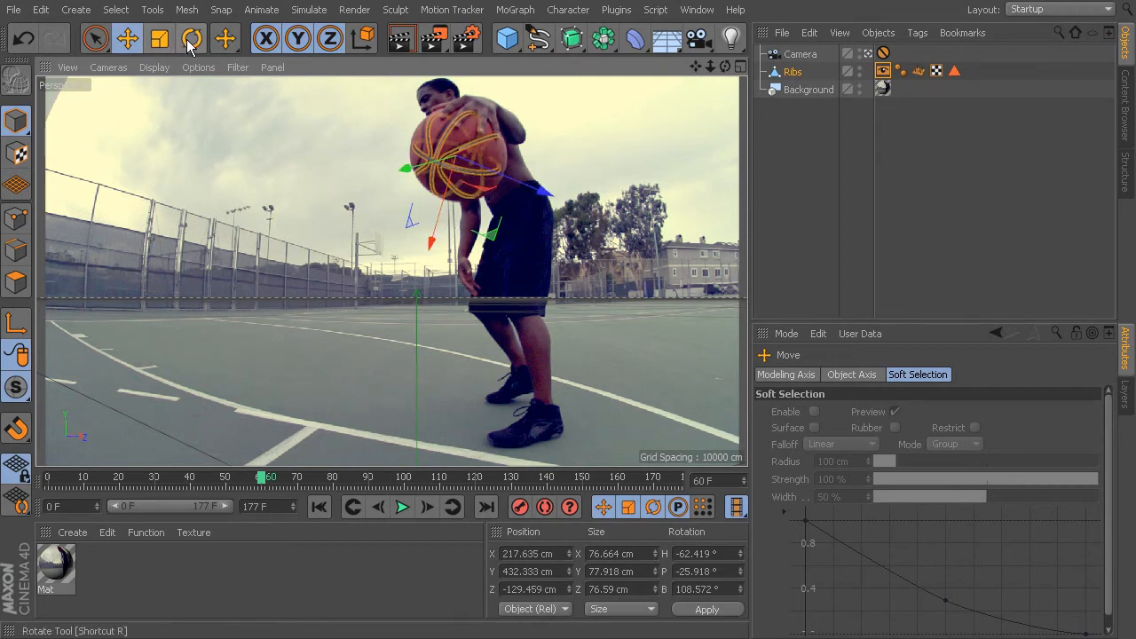
Step: Rotate the Ribs to about H -71.7°, P -28.4°, B 104.3° so they follow the ball's seams
left_click(192, 38)
left_click_drag(477, 175, 463, 172)
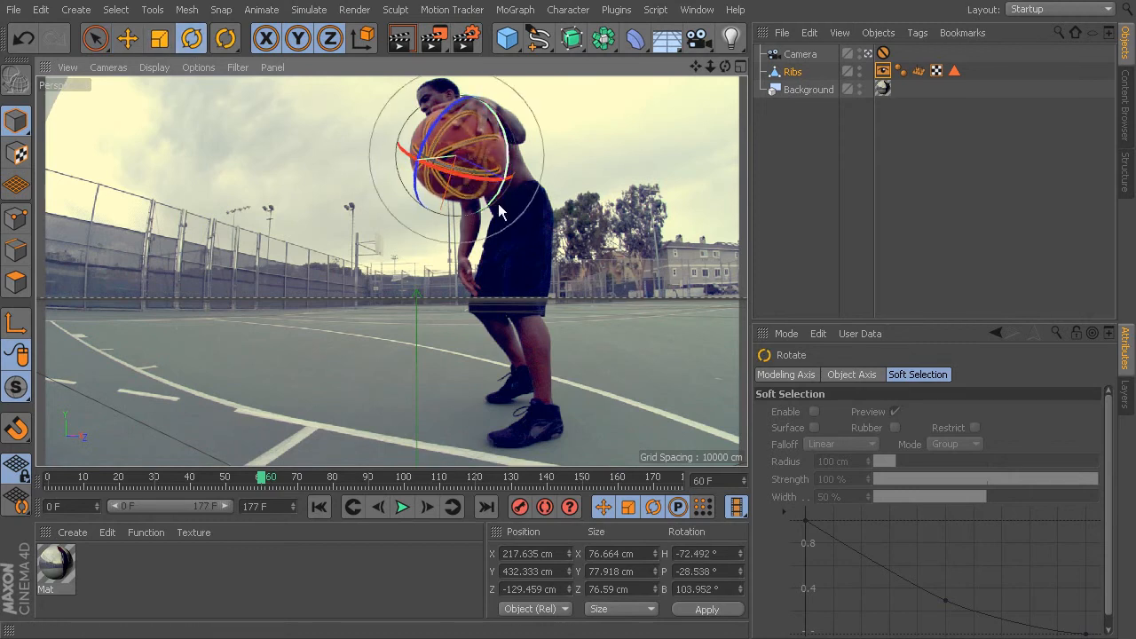
left_click(537, 244)
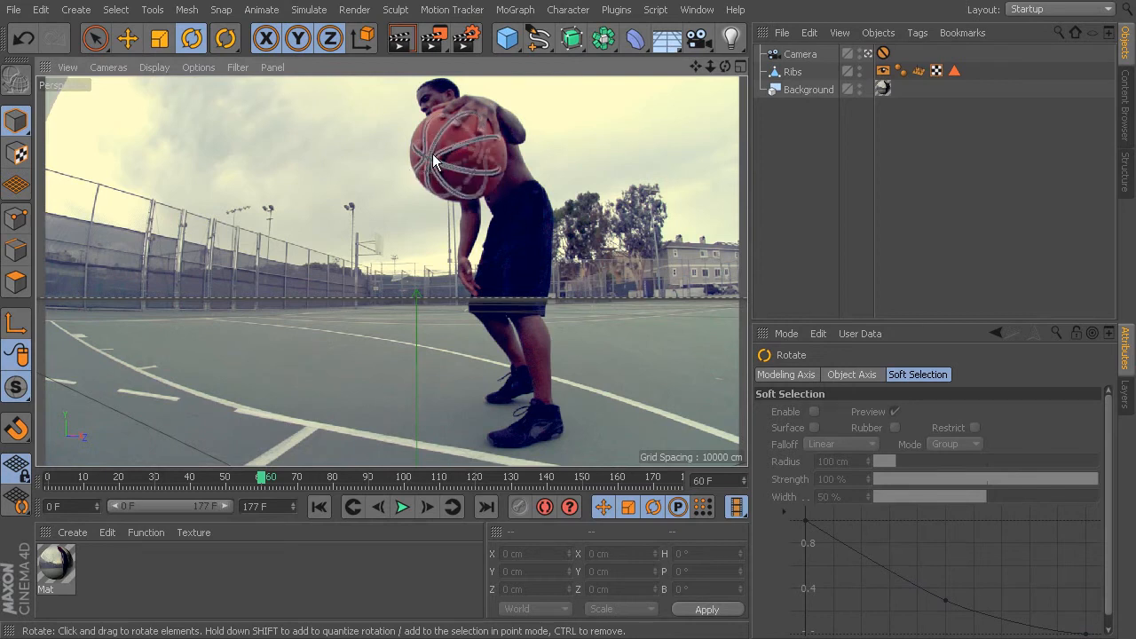
left_click(484, 185)
left_click_drag(490, 180, 494, 181)
left_click(627, 299)
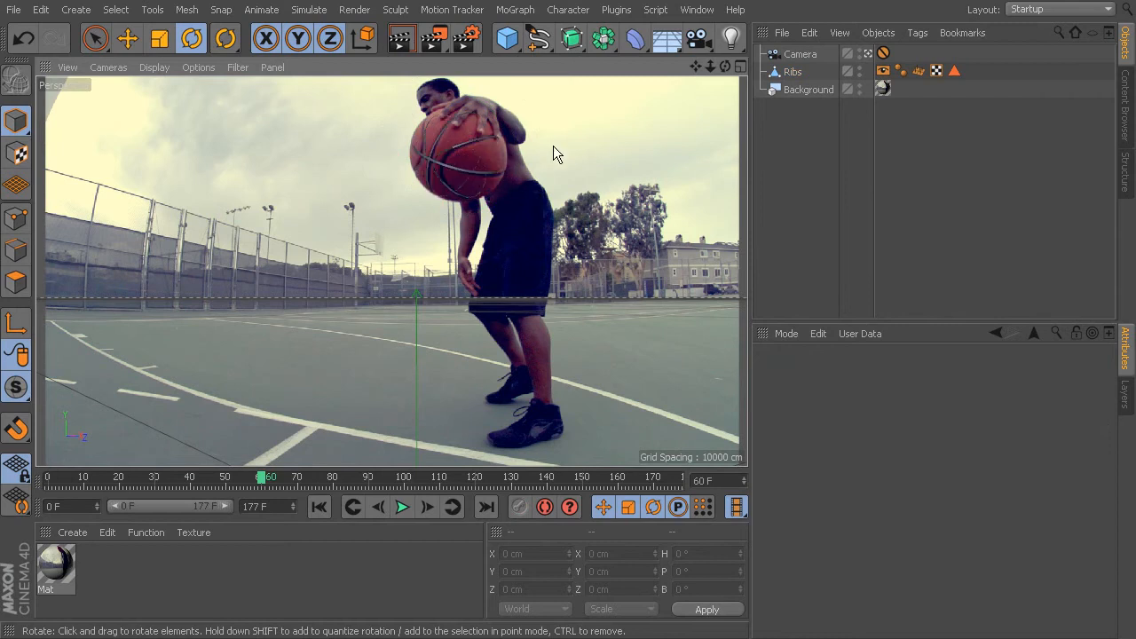
Step: Keyframe the Ribs object's X, Y, Z position and H, P, B rotation at frame 60
left_click(465, 169)
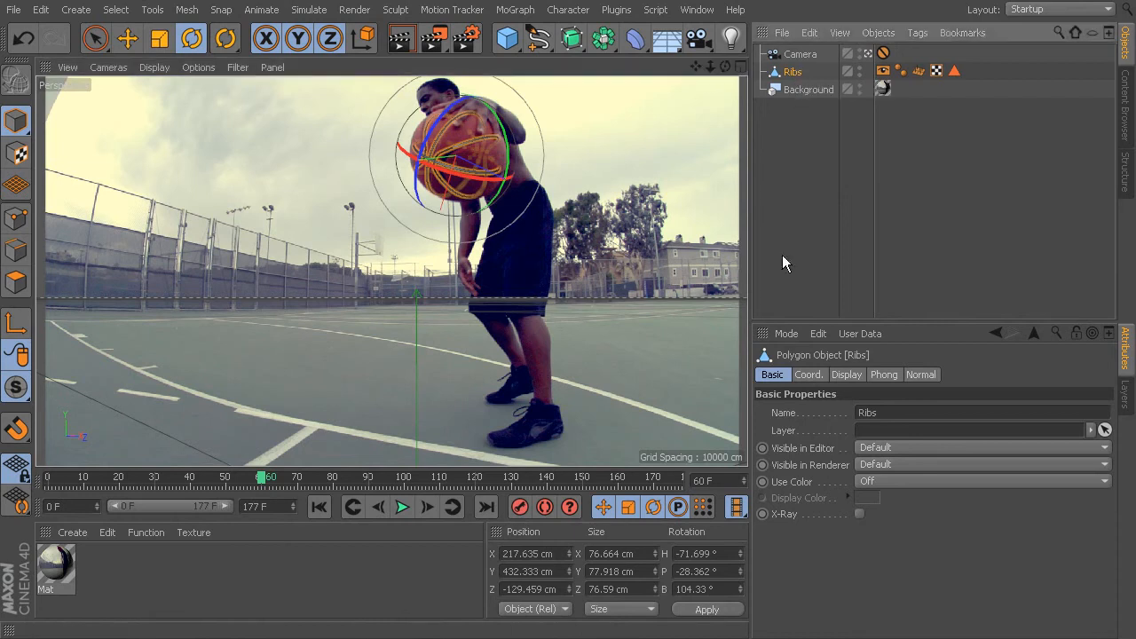
left_click(808, 375)
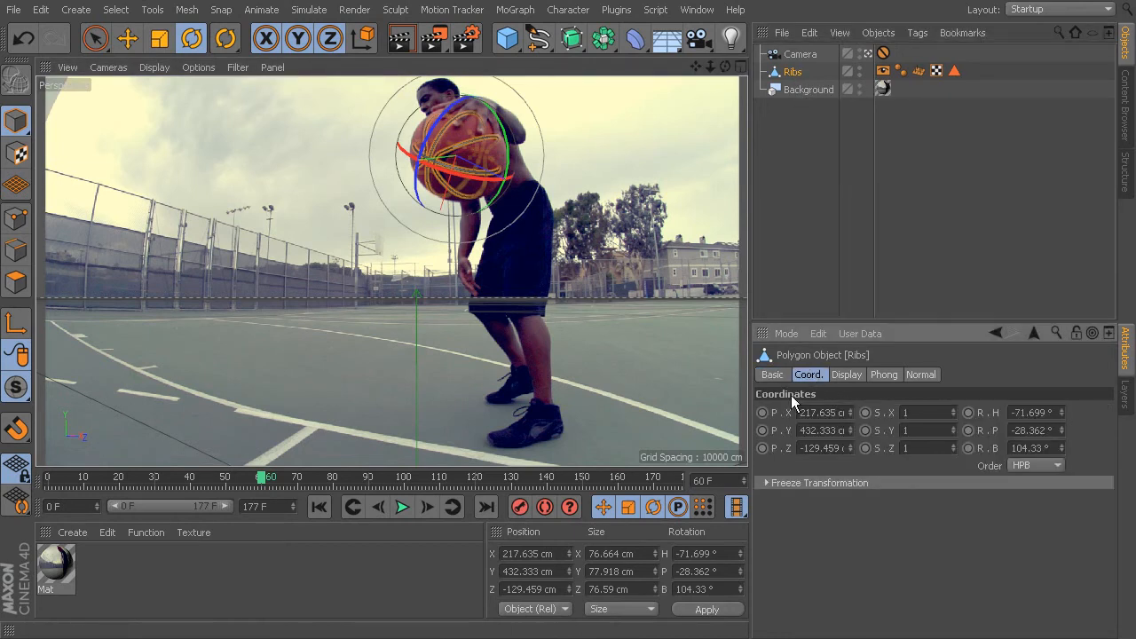
left_click(761, 413)
left_click(761, 431)
left_click(762, 448)
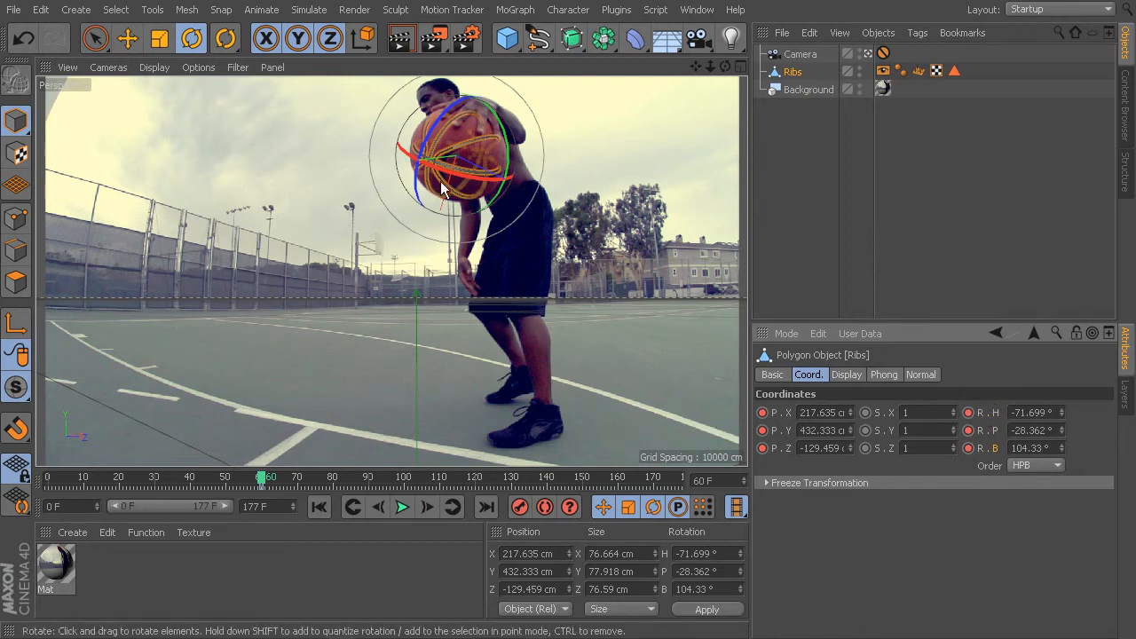
Step: At frame 110, roughly rotate the Ribs and move them down onto the ball at about X -118, Y 164, Z 144 cm
left_click_drag(296, 495, 229, 497)
left_click_drag(257, 535, 440, 571)
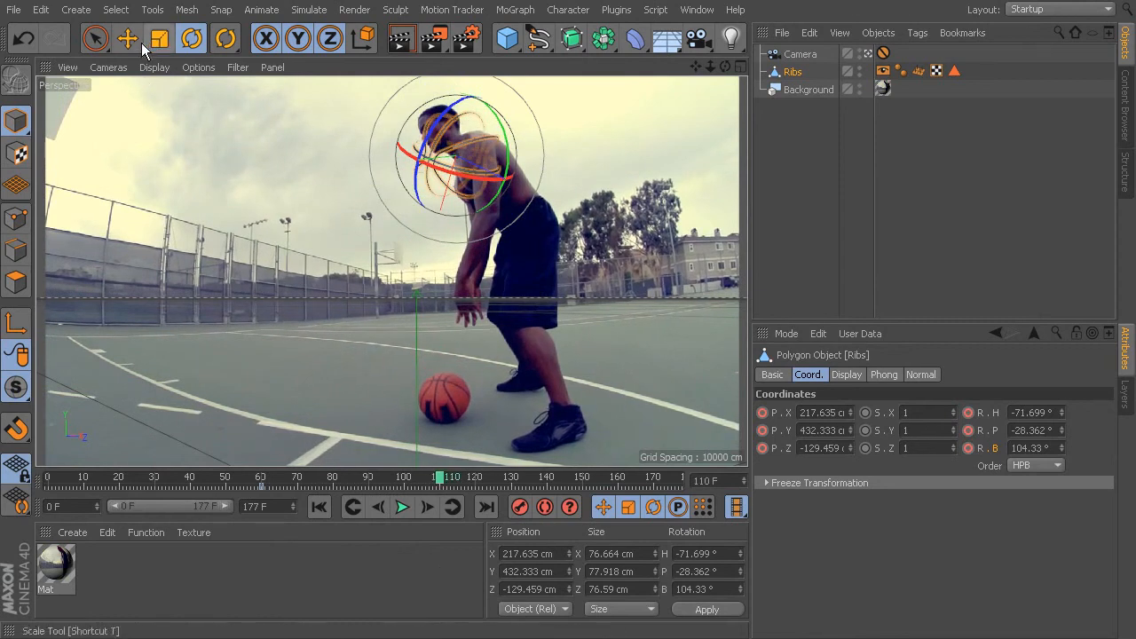
left_click_drag(430, 157, 454, 113)
left_click_drag(446, 209, 468, 213)
left_click_drag(425, 142, 435, 164)
key("e")
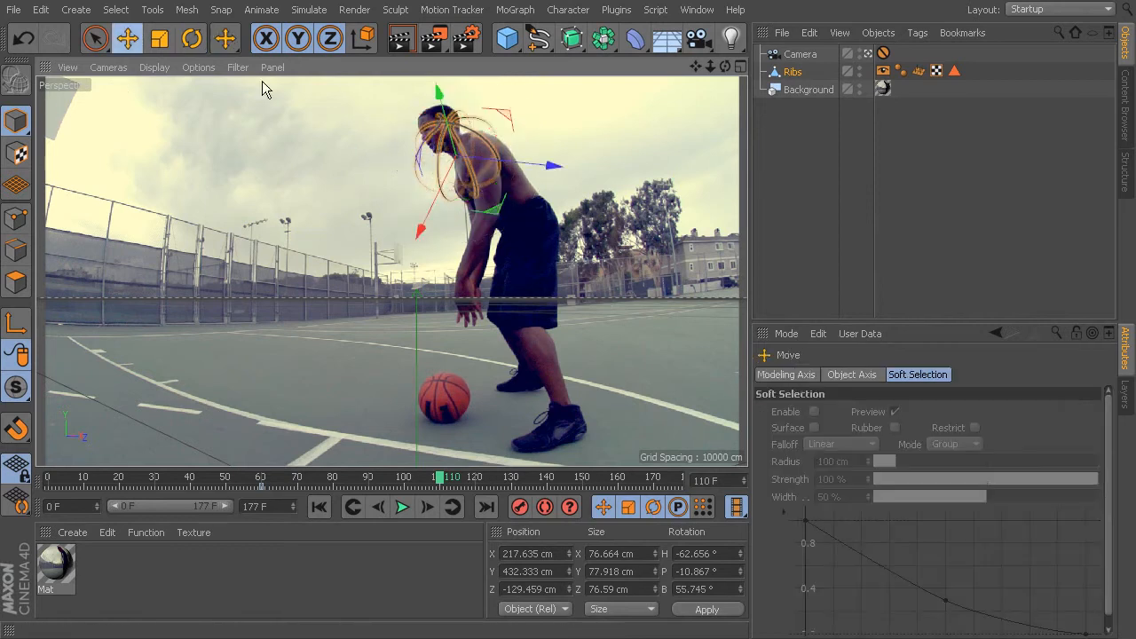
left_click_drag(441, 122, 488, 409)
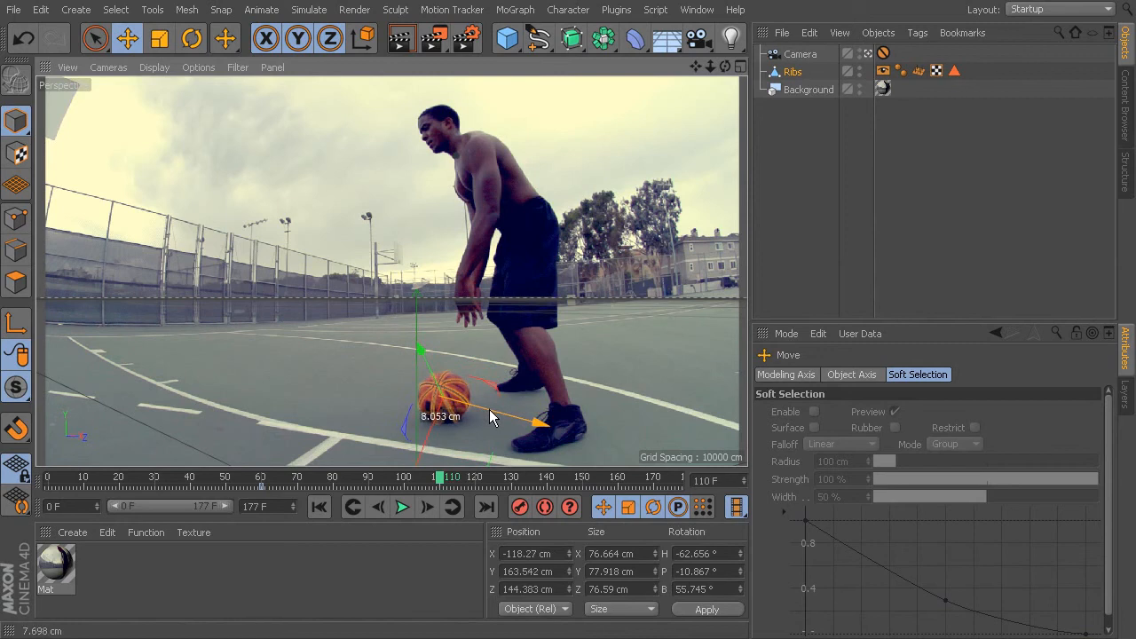
Step: Rotate the Ribs to about H -58.7°, P -4.2°, B 46.1° to match the seams, and keyframe their position and rotation at frame 110
left_click(190, 39)
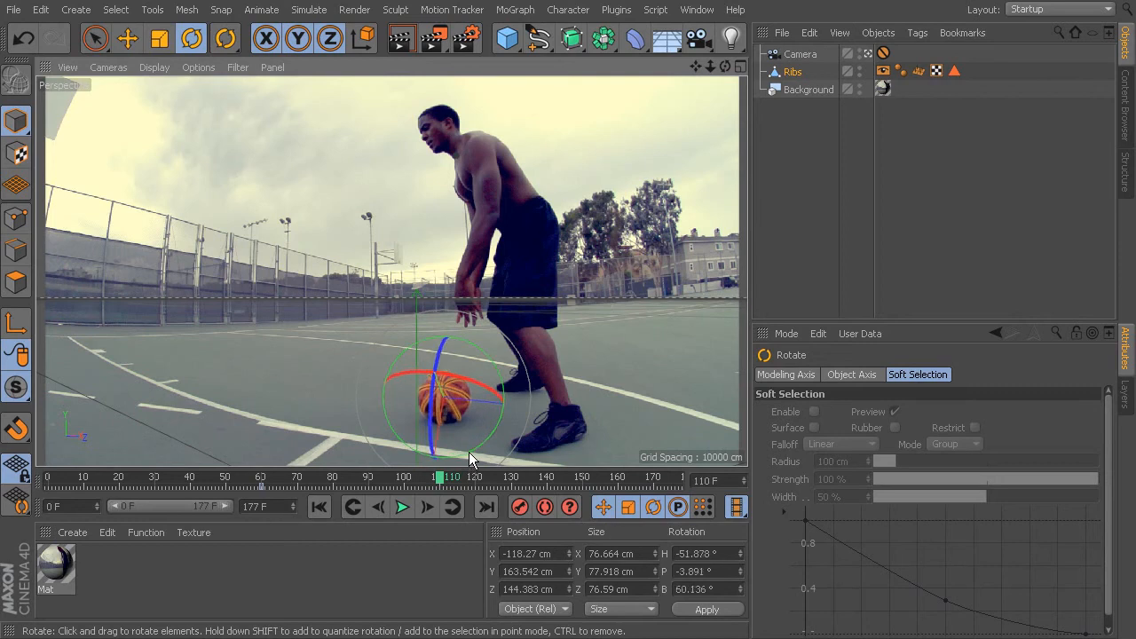
left_click_drag(461, 452, 426, 385)
left_click(801, 192)
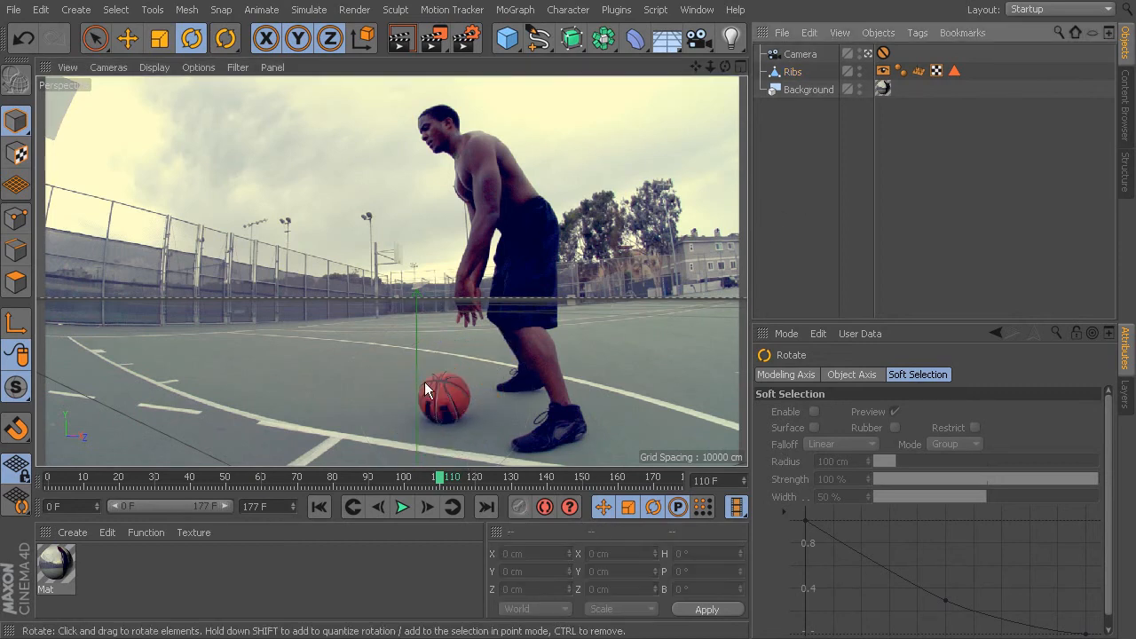
left_click(479, 422)
left_click_drag(482, 381, 479, 379)
left_click(605, 455)
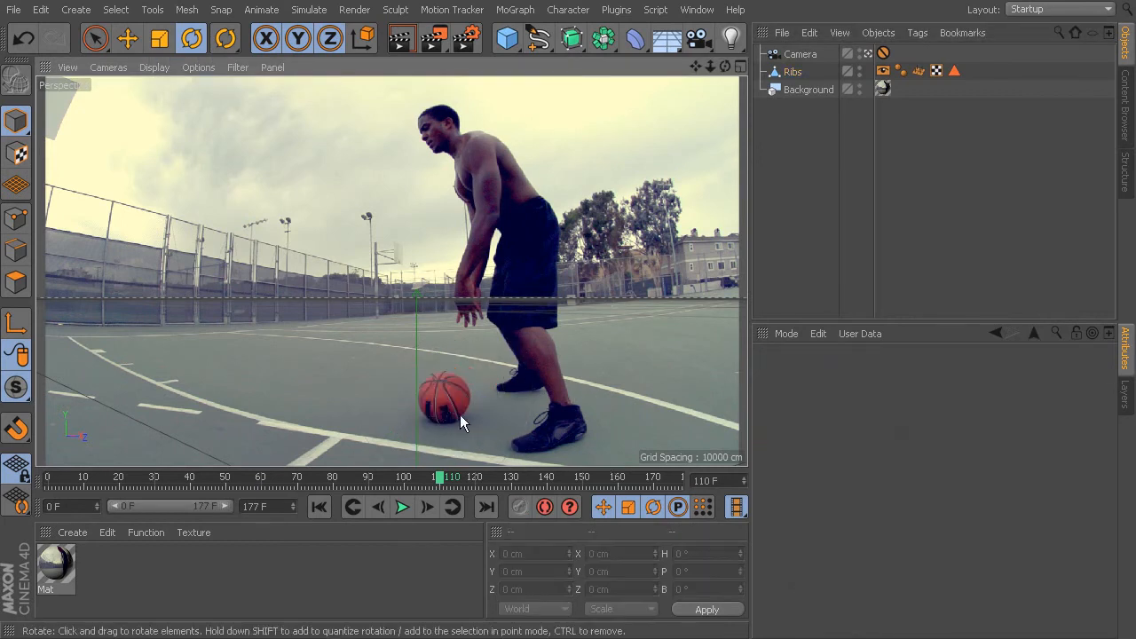
left_click(791, 72)
left_click_drag(761, 413, 772, 454)
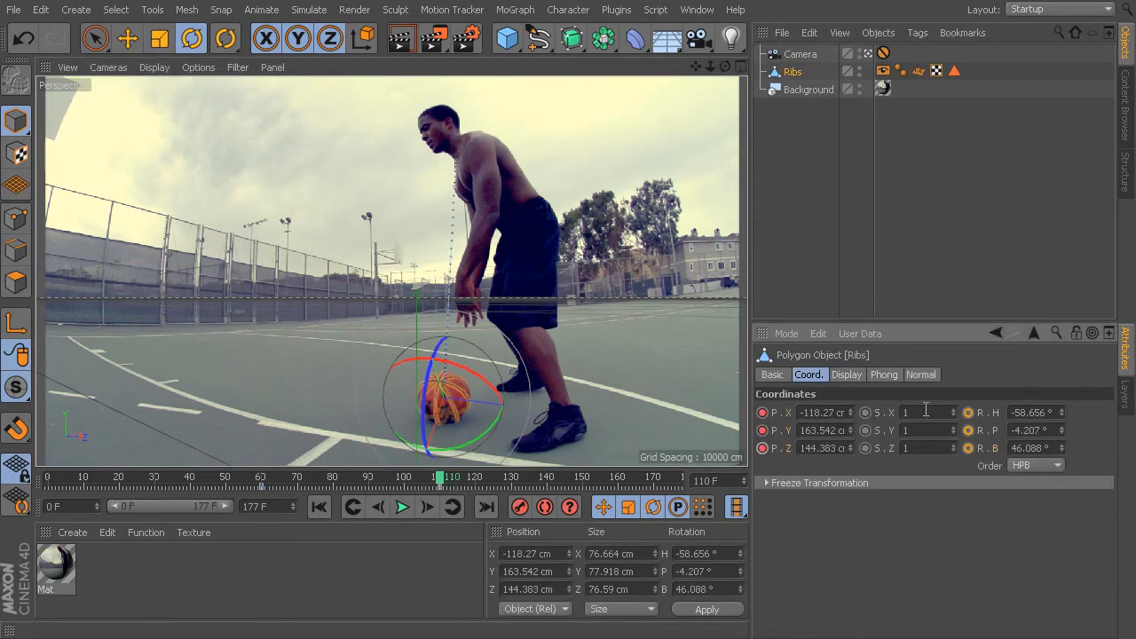
Step: At frame 113, rotate and move the Ribs onto the ball at about X -186, Y 202, Z 216 cm, H -32.5°, P 9.4°, B -60.5°
left_click_drag(337, 478, 449, 575)
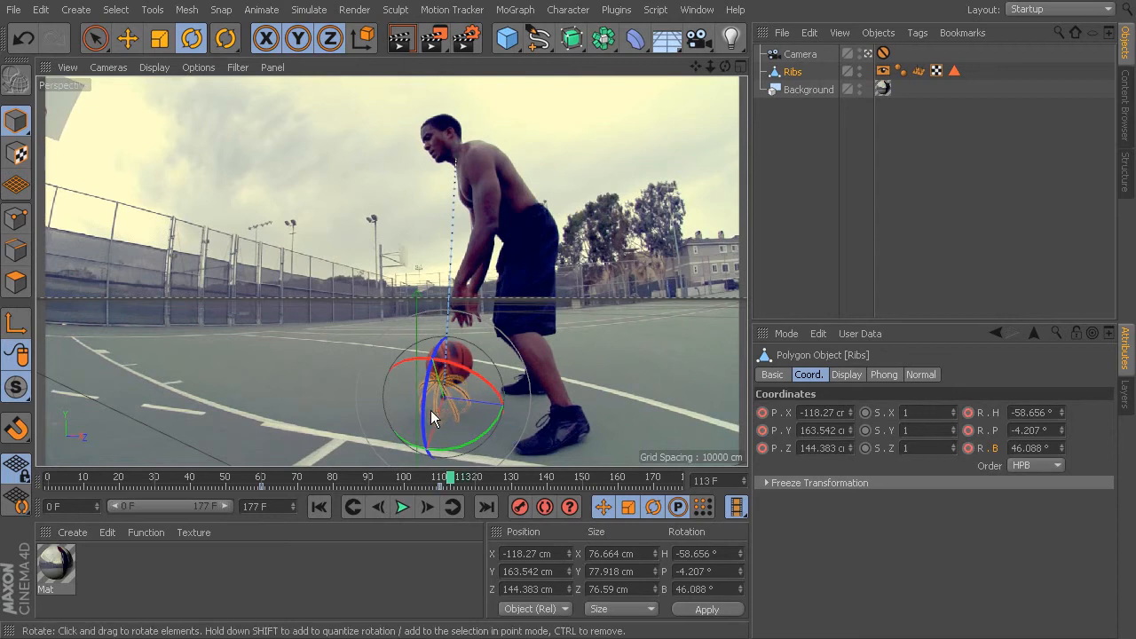
left_click_drag(428, 415, 446, 367)
left_click_drag(455, 446, 447, 392)
left_click_drag(408, 357, 477, 355)
left_click(127, 38)
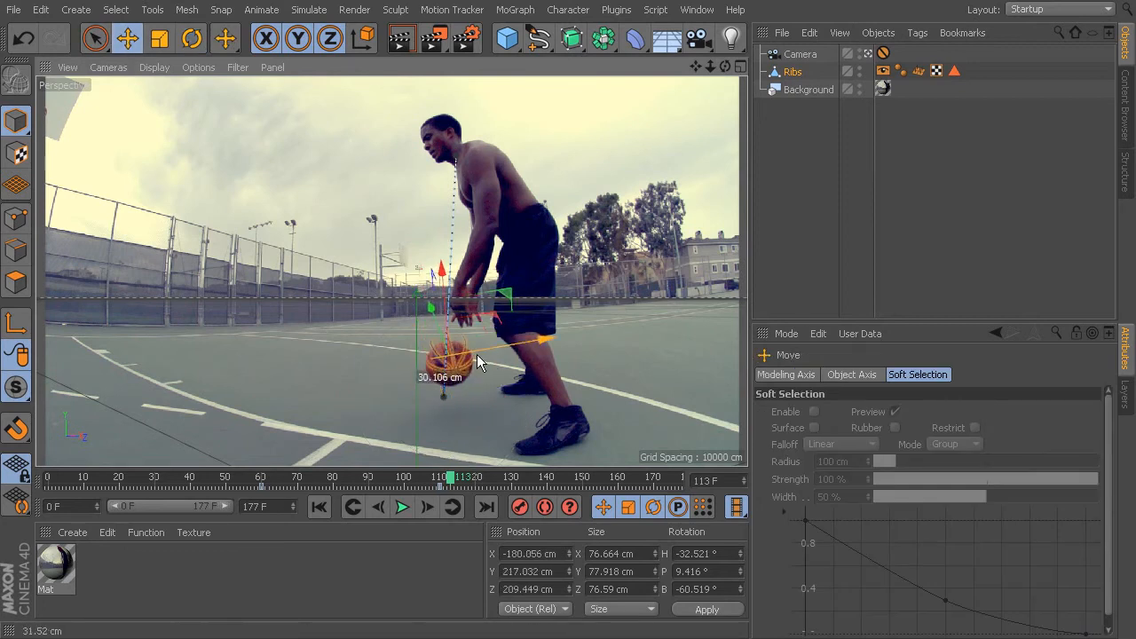
left_click_drag(440, 298, 448, 309)
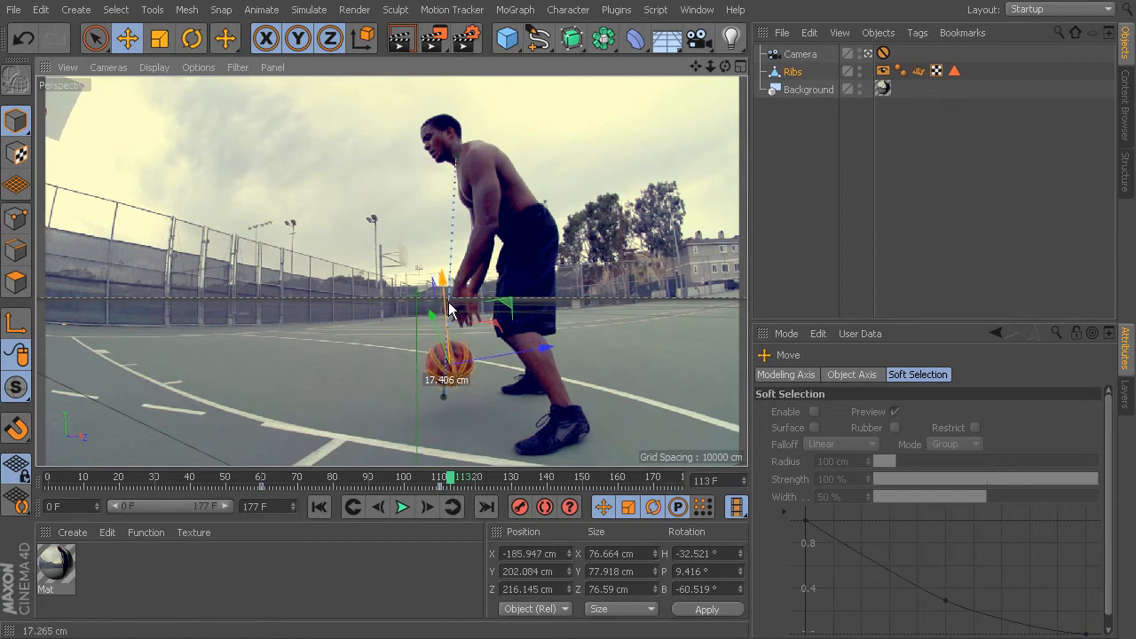
Step: Compare the Ribs with the ball's seams, and keyframe their X, Y, Z position and H, P, B rotation at frame 113
left_click(552, 377)
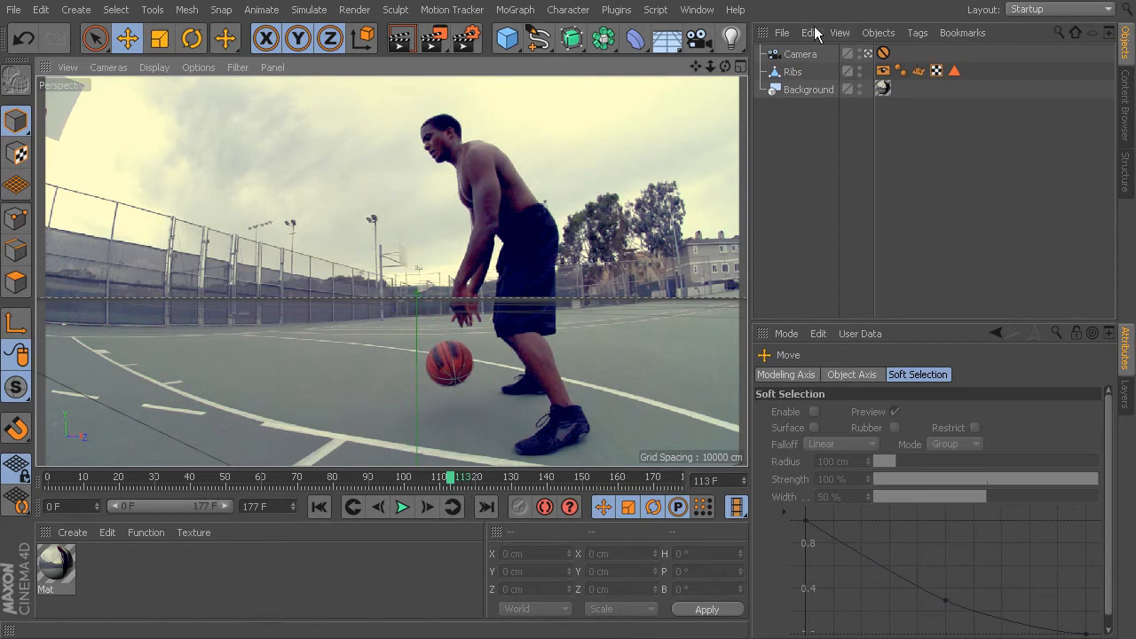
left_click(795, 72)
left_click(968, 413)
left_click(968, 431)
left_click(763, 412)
left_click(763, 431)
left_click(762, 448)
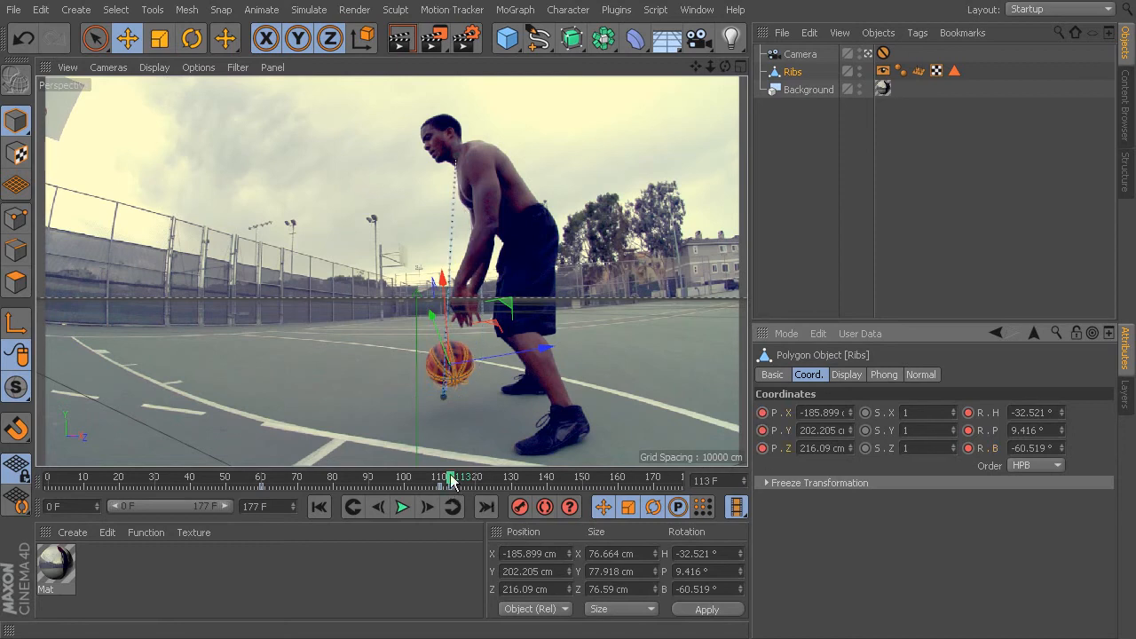
left_click_drag(453, 483, 444, 484)
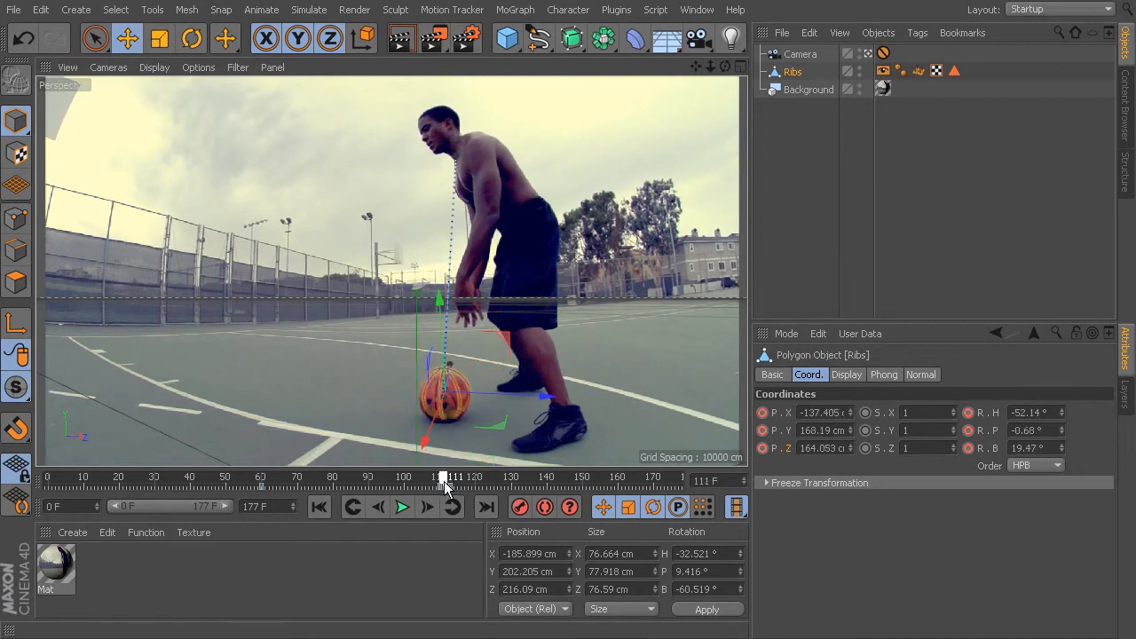
left_click_drag(443, 347, 445, 362)
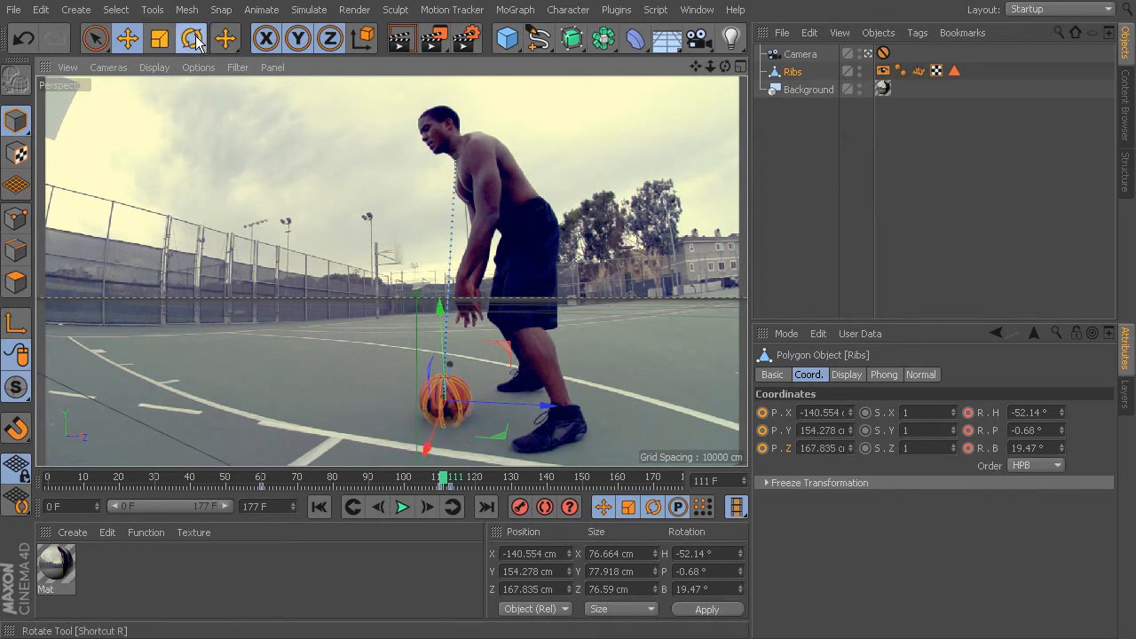
left_click(192, 38)
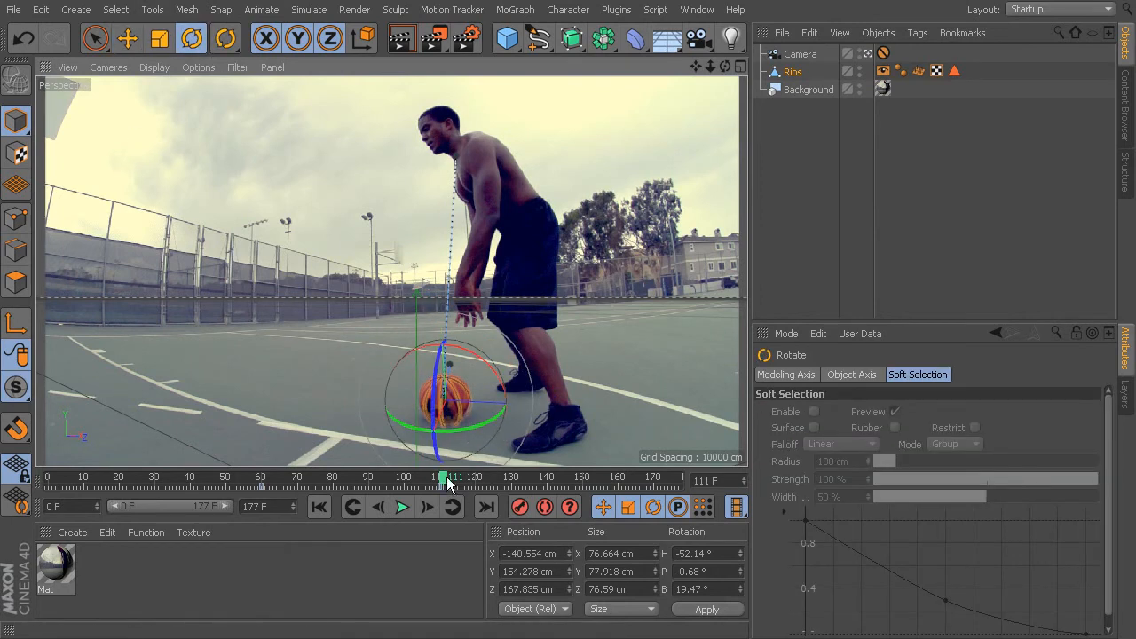
left_click_drag(441, 478, 441, 479)
left_click(664, 394)
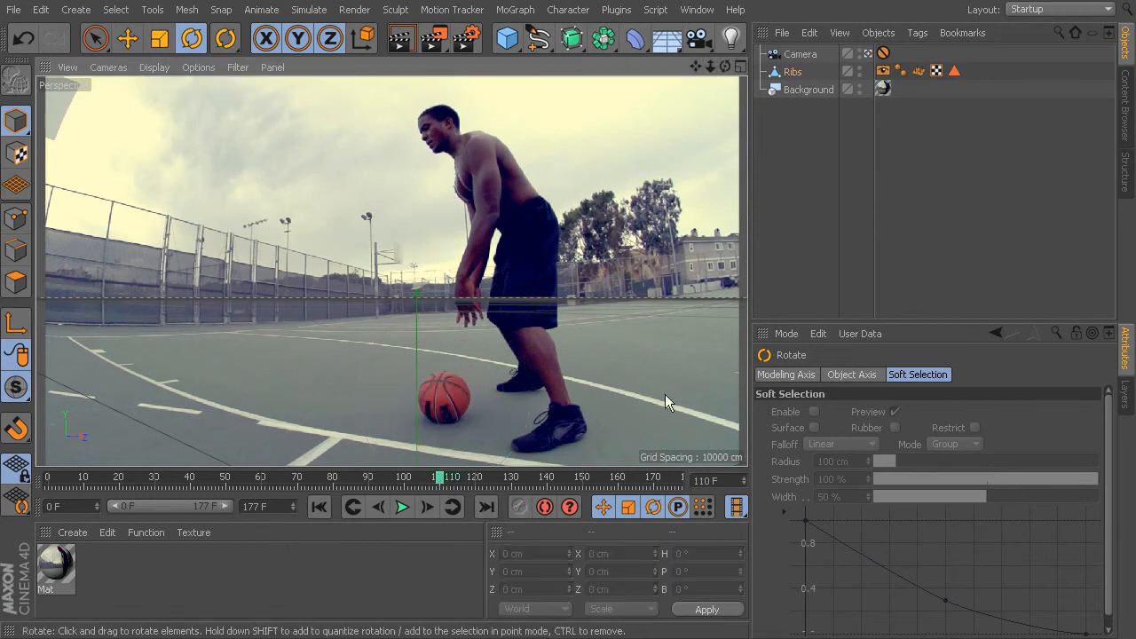
Step: At frame 111, rotate the Ribs to about H -59.3°, P -3.2°, B 19.2° and move them to about X -141, Y 157, Z 166 cm
left_click(427, 506)
left_click(444, 376)
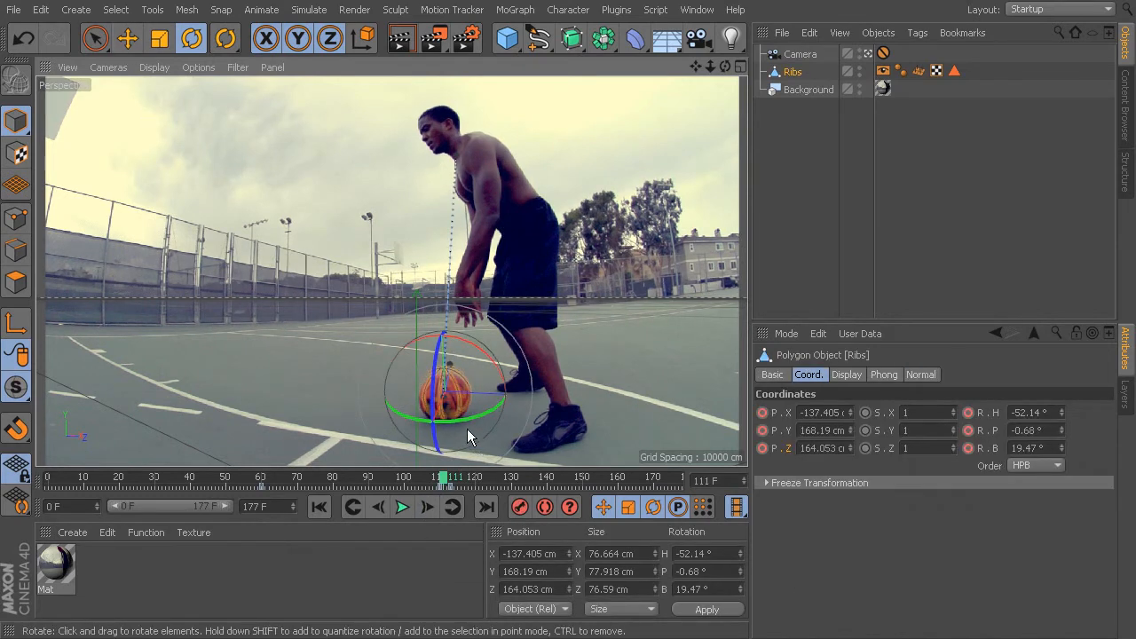
mouse_move(456, 418)
left_mouse_down()
mouse_move(477, 420)
mouse_move(448, 431)
left_mouse_up()
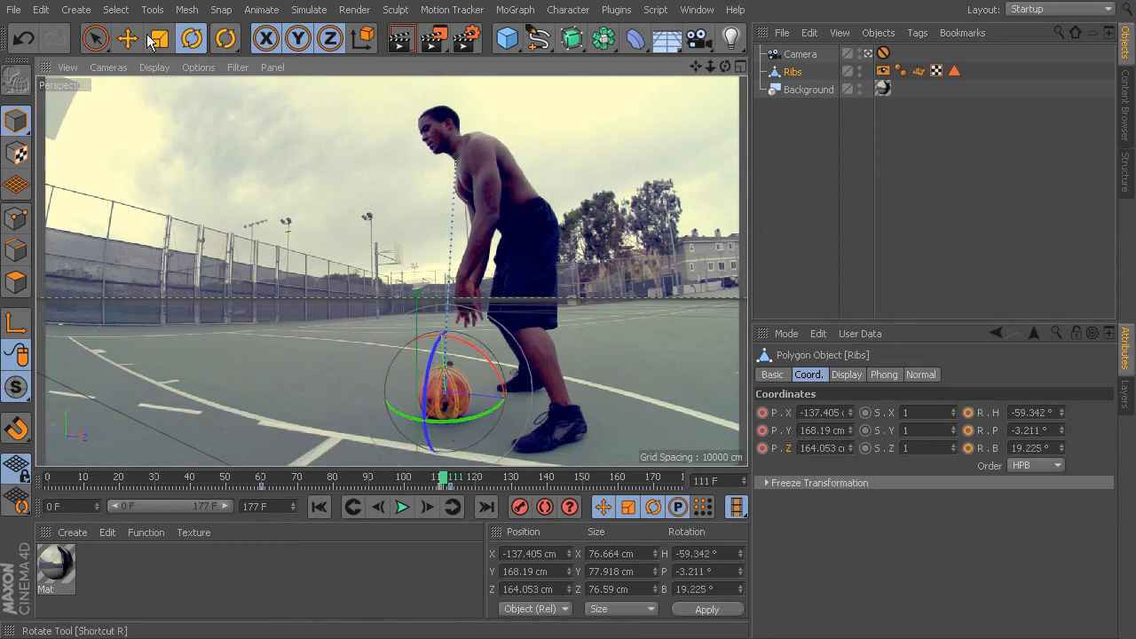
left_click(126, 38)
left_click_drag(441, 332, 441, 339)
left_click_drag(490, 402, 490, 402)
Step: Fine-tune the Ribs at frame 111 to a bank of about 21.2° and a position of about X -142.4, Y 158.3, Z 168.5 cm
left_click(191, 38)
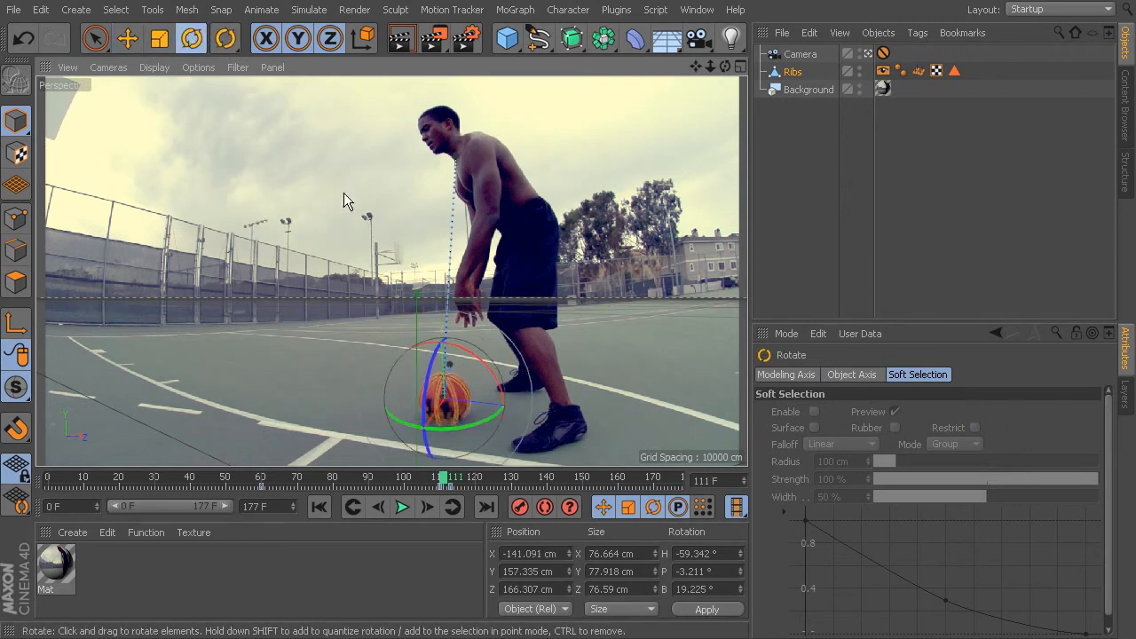
left_click_drag(436, 361, 434, 363)
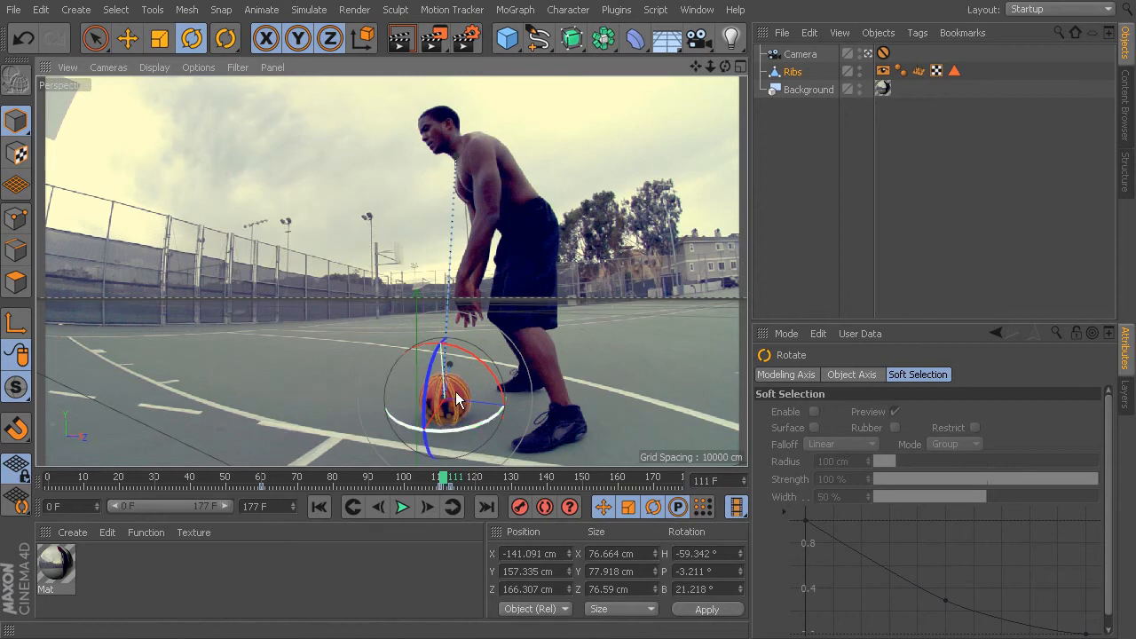
left_click(128, 39)
left_click_drag(433, 421, 437, 414)
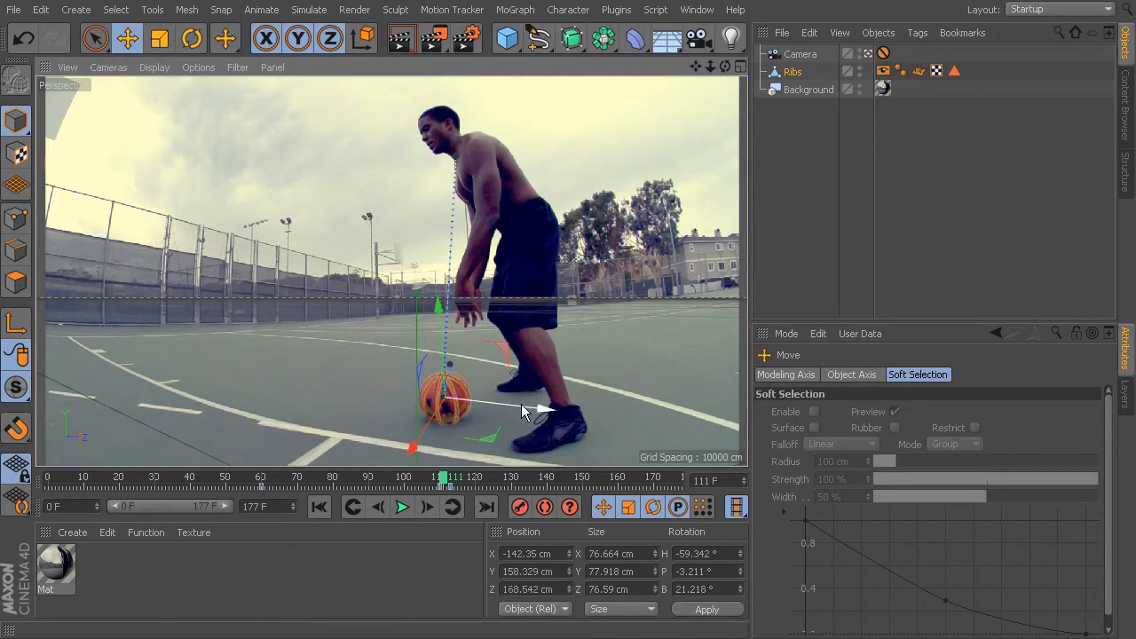
left_click(548, 388)
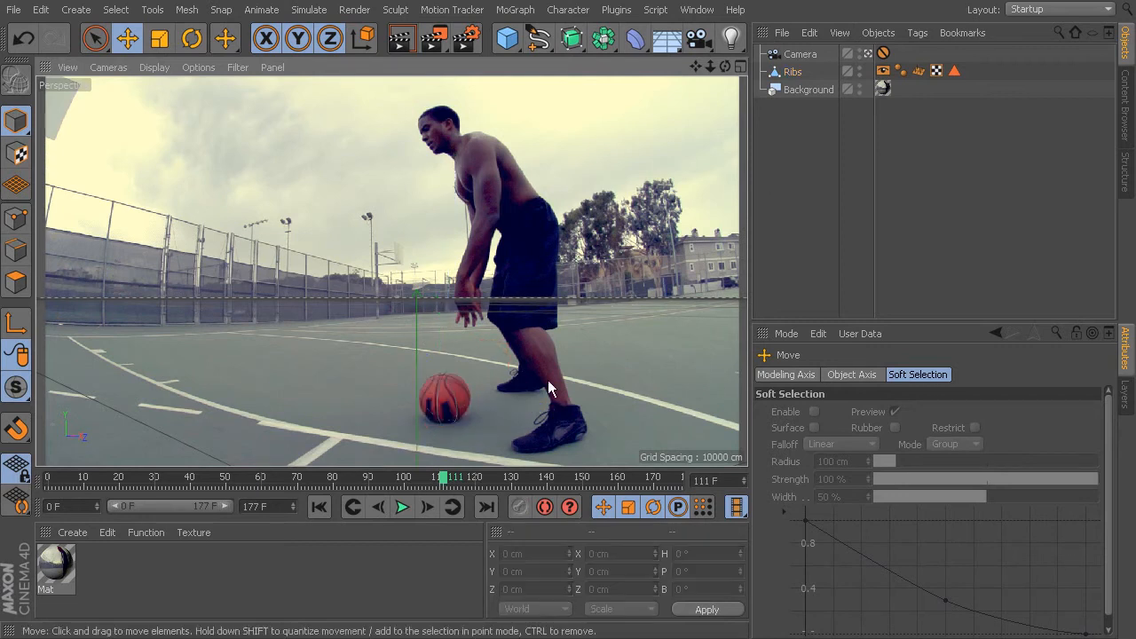
left_click(448, 399)
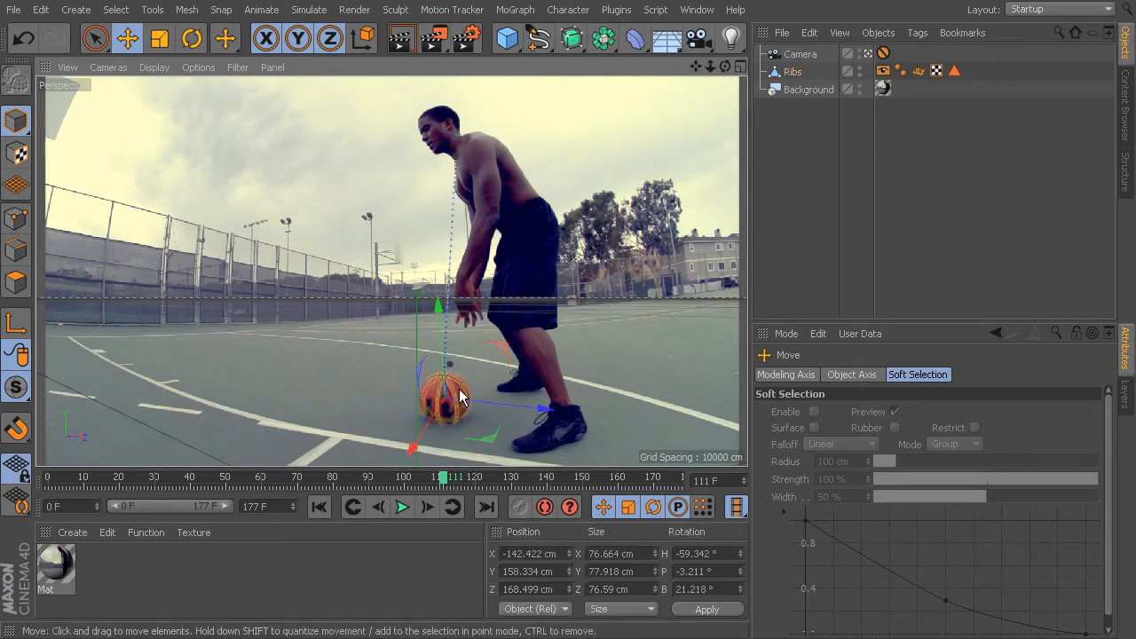
Step: Rotate the Ribs to about H -61.3°, P 0.4°, B 28.1° to match the ball's seams at frame 111
left_click(191, 38)
left_click_drag(429, 372, 426, 380)
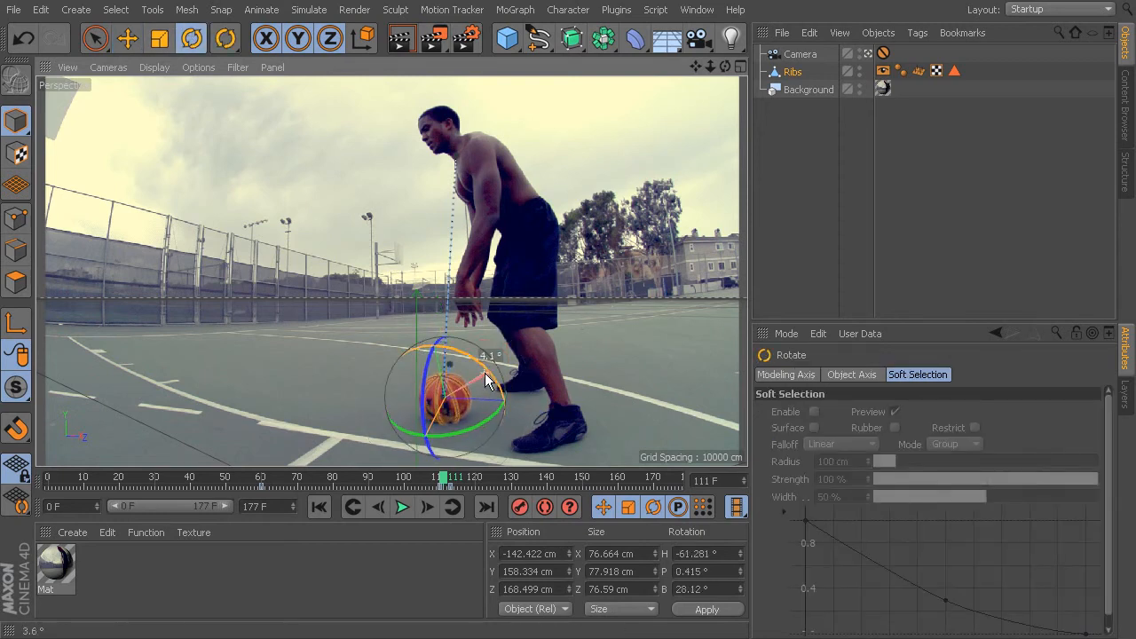
left_click(622, 350)
left_click(446, 383)
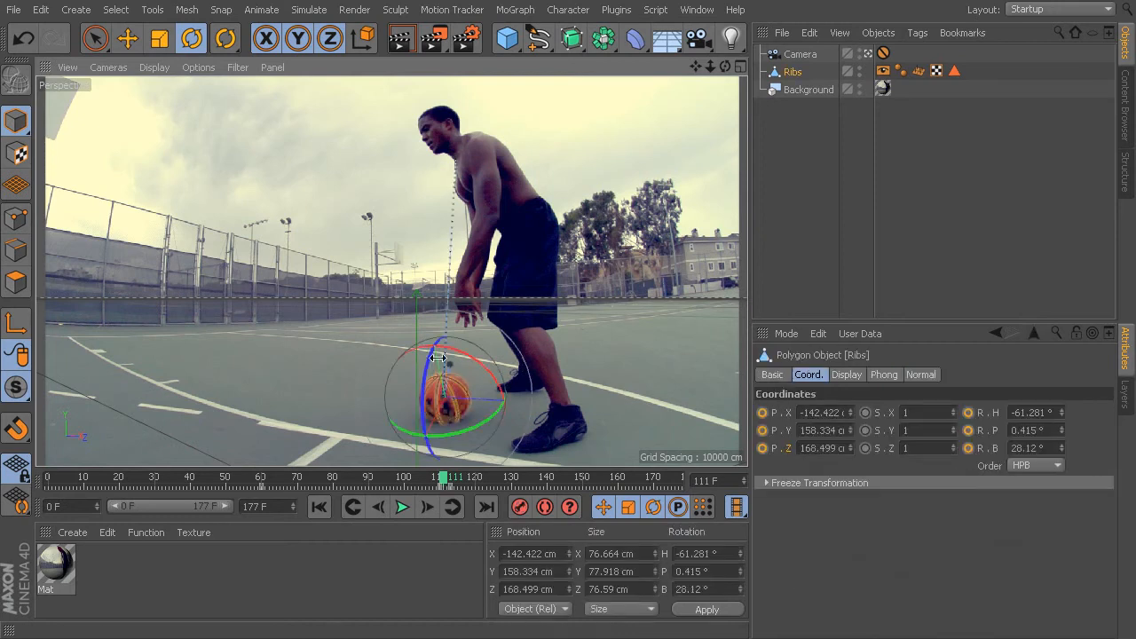
Step: Keyframe the Ribs' position and rotation at frame 111, and move the playhead to frame 113
left_click(761, 413, "ctrl")
left_click(761, 430, "ctrl")
left_click(762, 449, "ctrl")
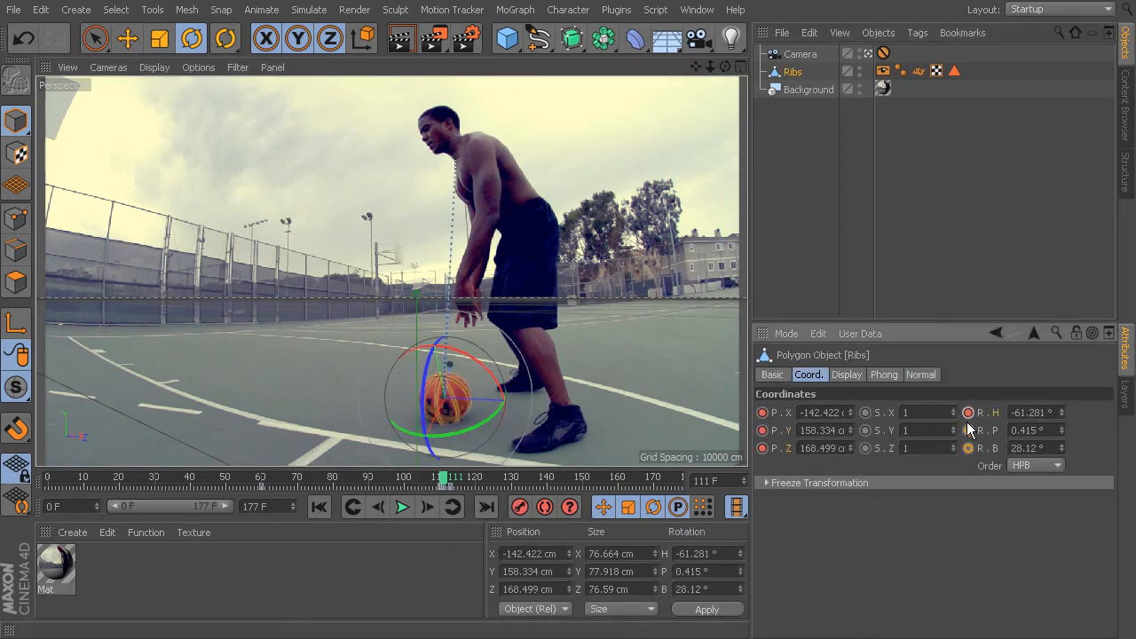
left_click(441, 482)
left_click_drag(441, 482, 450, 485)
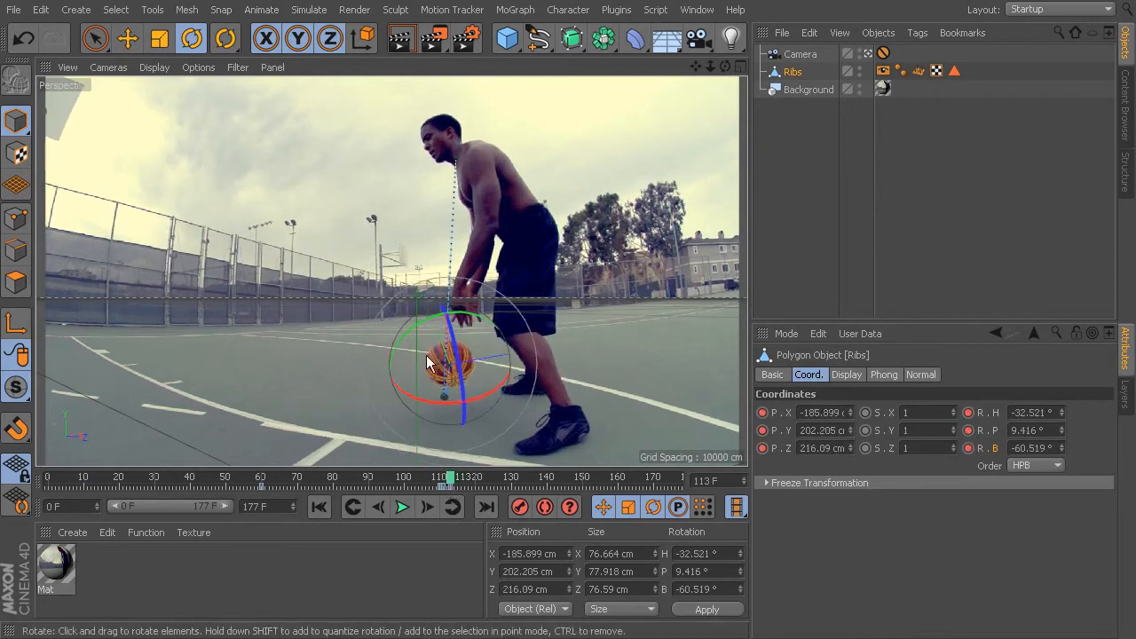
left_click_drag(419, 325, 447, 329)
left_click(127, 38)
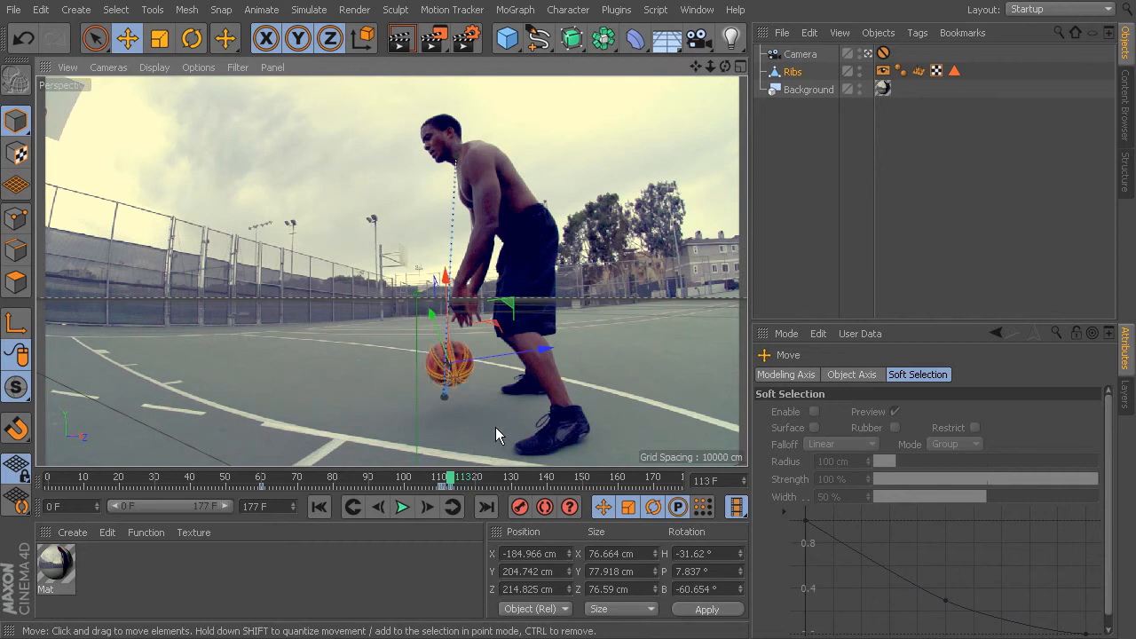
left_click(581, 403)
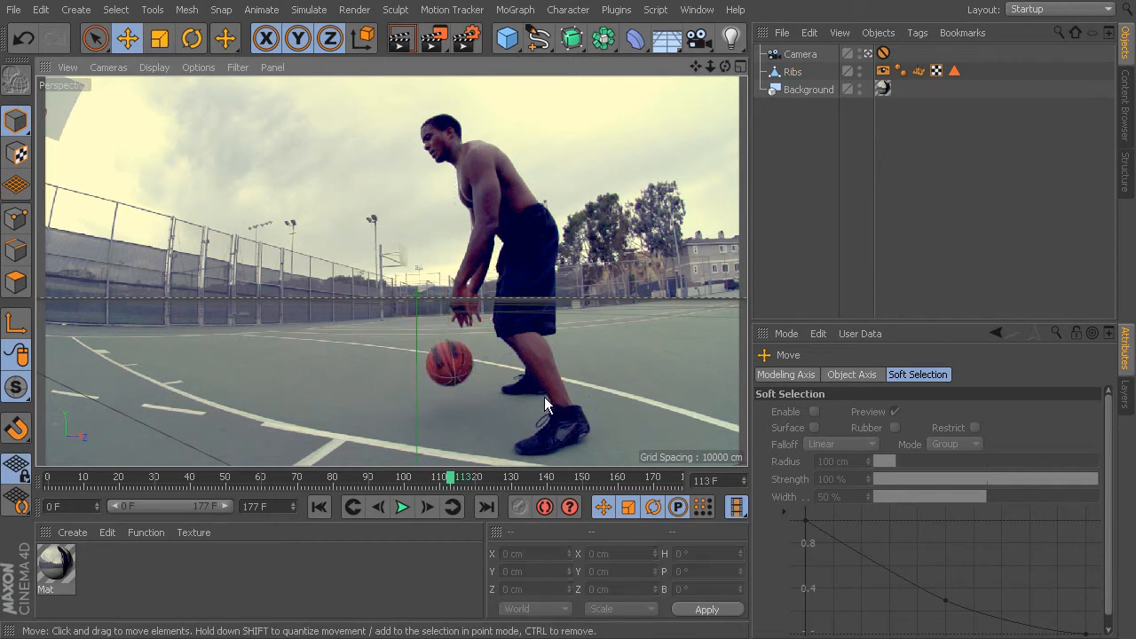
left_click(459, 366)
left_click(193, 39)
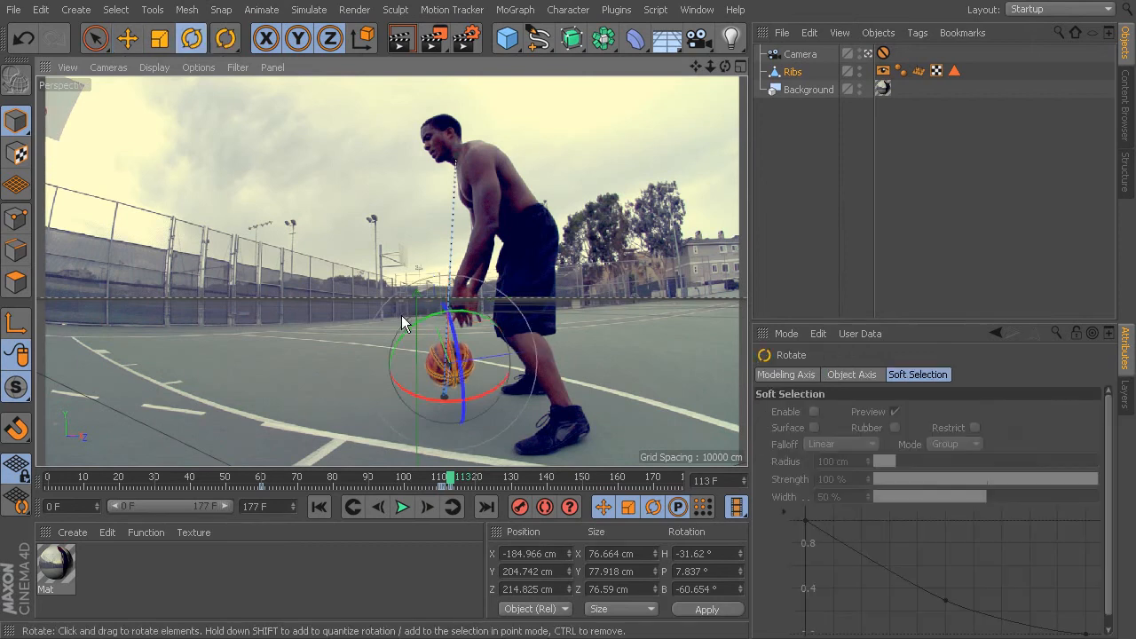
Step: Rotate the Ribs at frame 113 to about H -40.7°, P 16.8°, B -58.8°, comparing them with the ball's seams
mouse_move(411, 332)
left_mouse_down()
mouse_move(385, 335)
mouse_move(419, 336)
mouse_move(398, 332)
left_mouse_up()
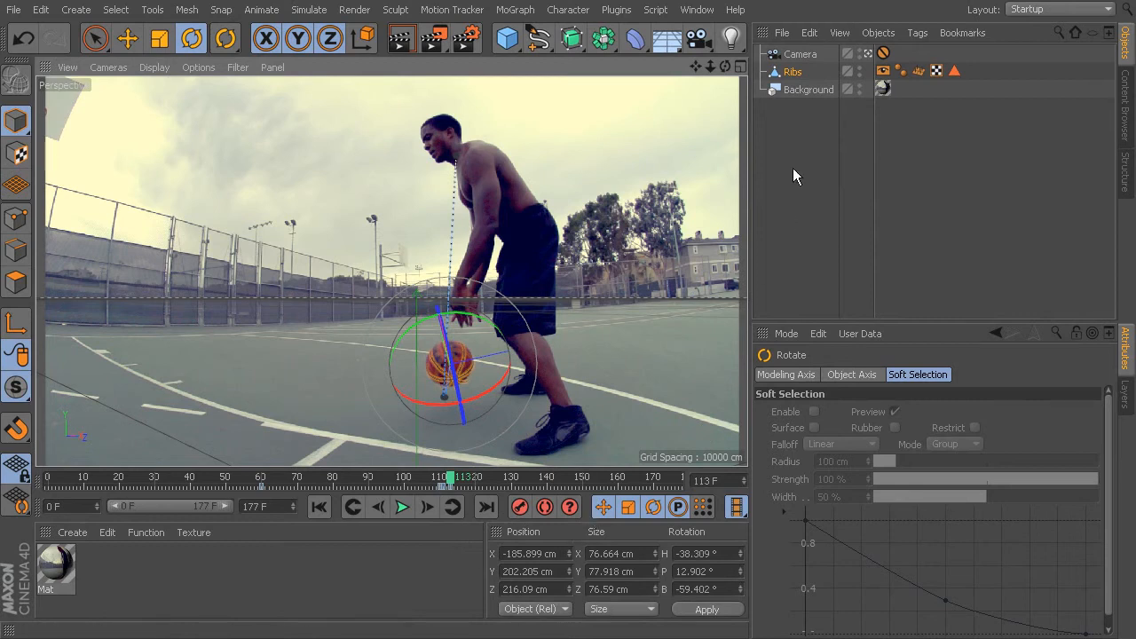
left_click(783, 68)
left_click(624, 341)
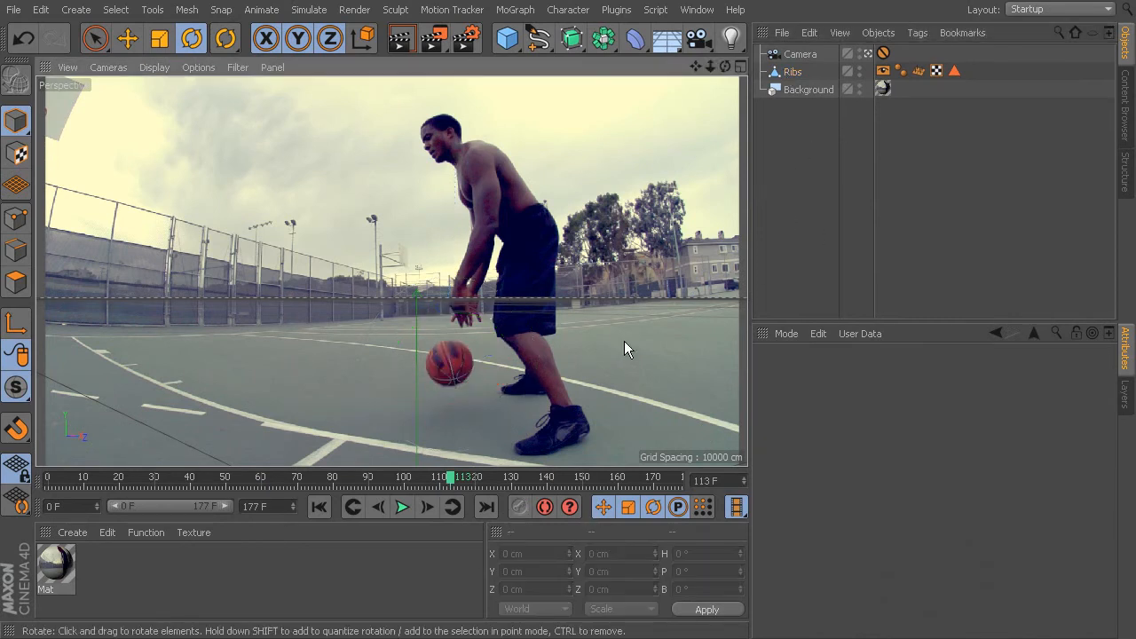
left_click(441, 334)
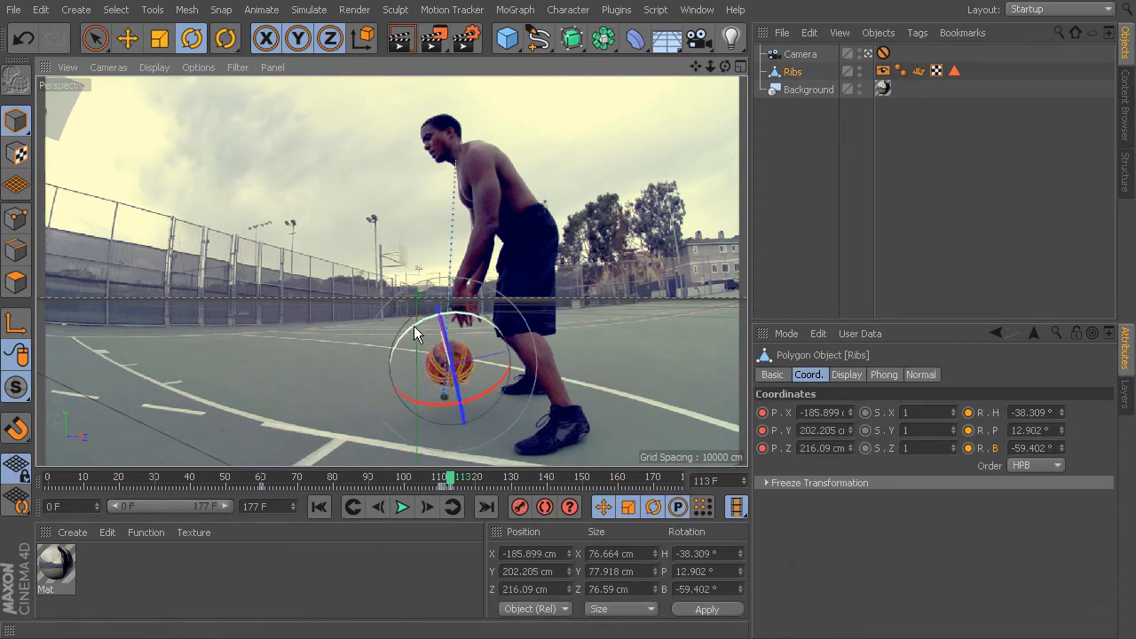
left_click(699, 348)
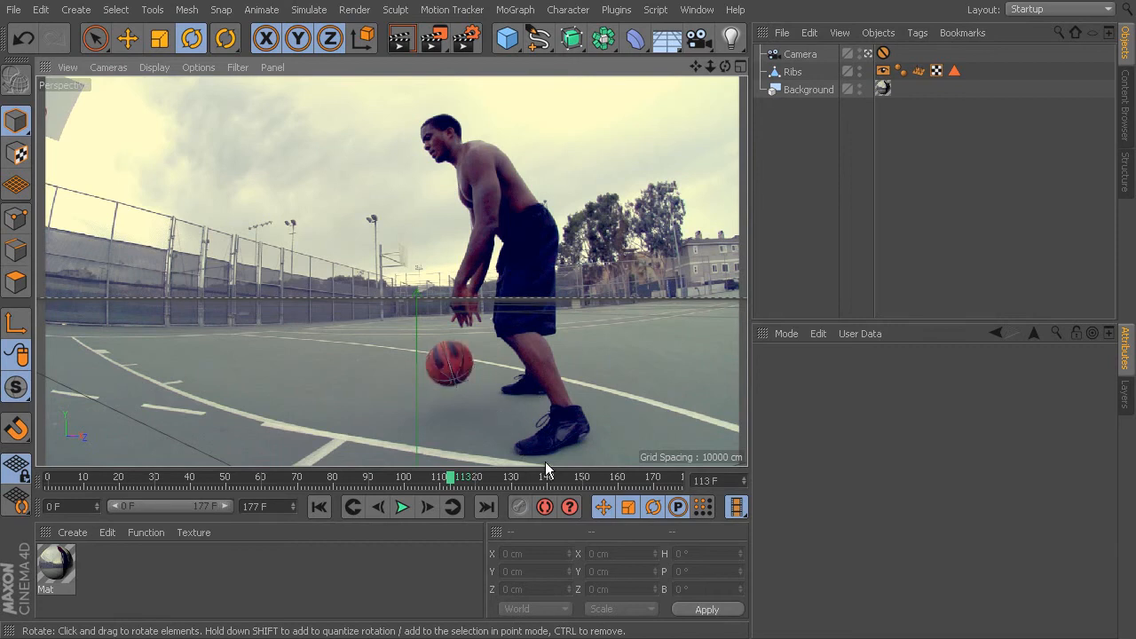
left_click(454, 373)
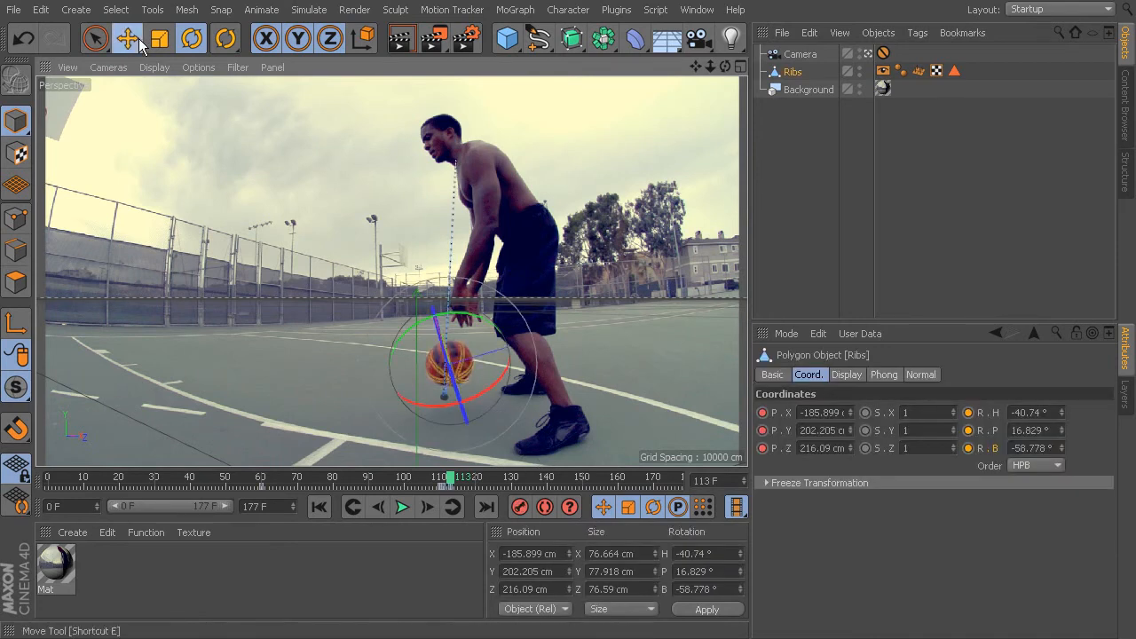
Step: Move the Ribs to about X -185.1, Y 205.2, Z 214.2 cm, and keyframe their position and rotation again at frame 113
left_click(138, 39)
left_click_drag(434, 318, 434, 315)
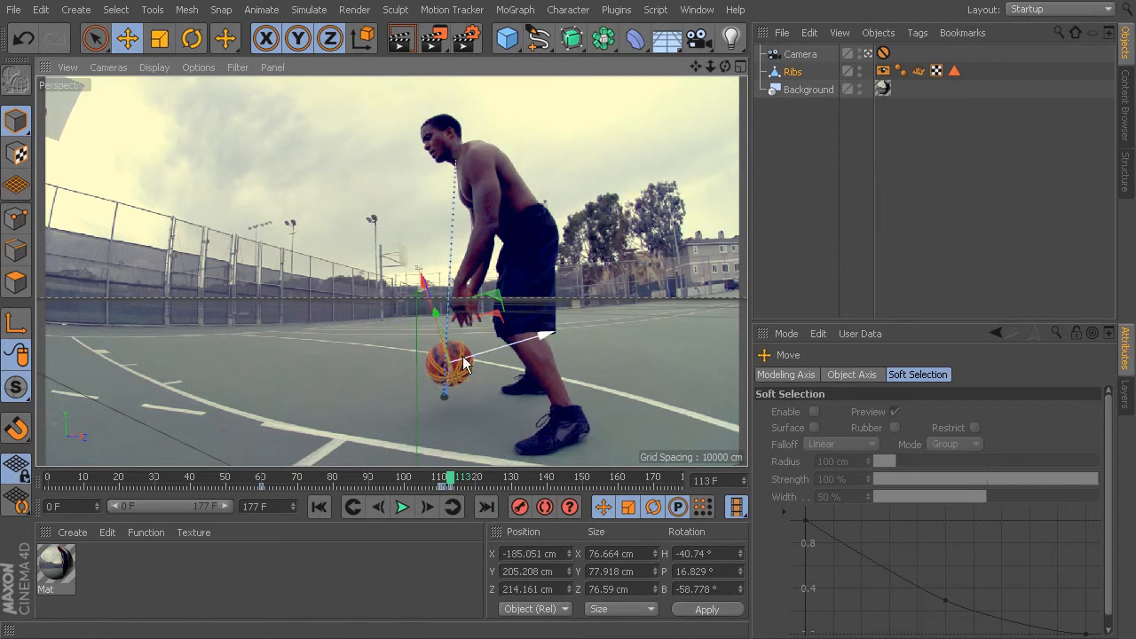
left_click(792, 72)
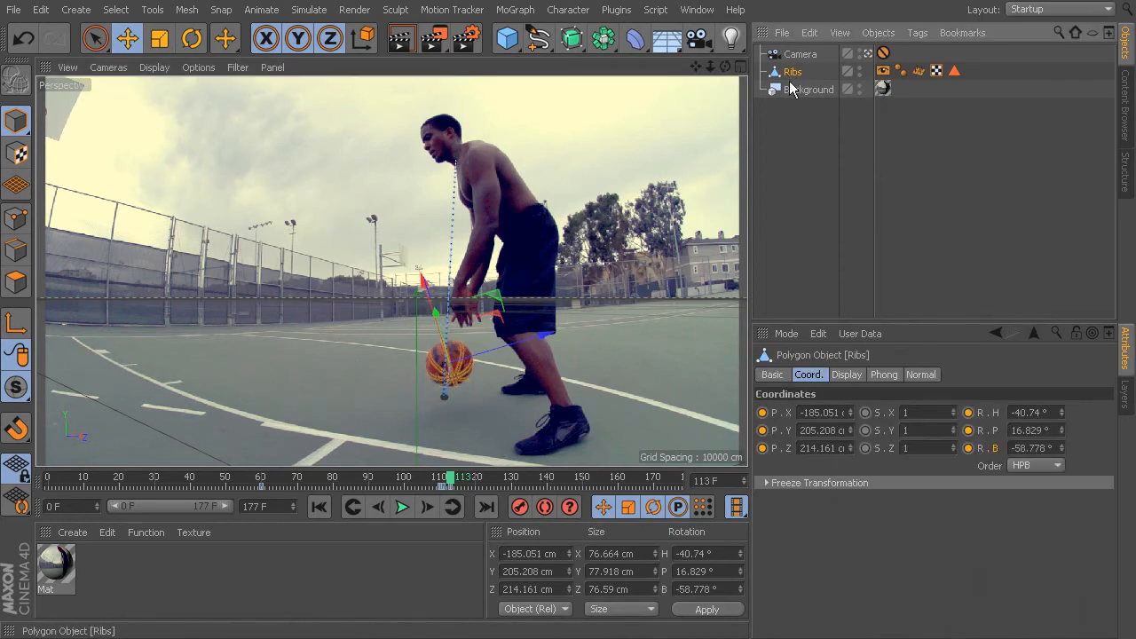
left_click(763, 412)
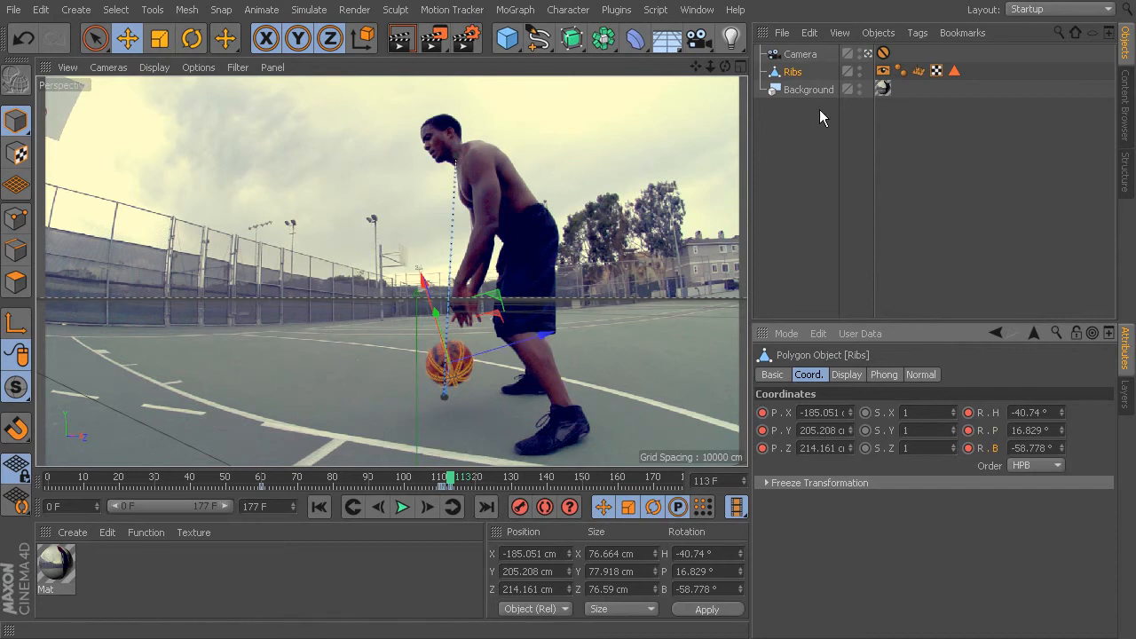
left_click(792, 74)
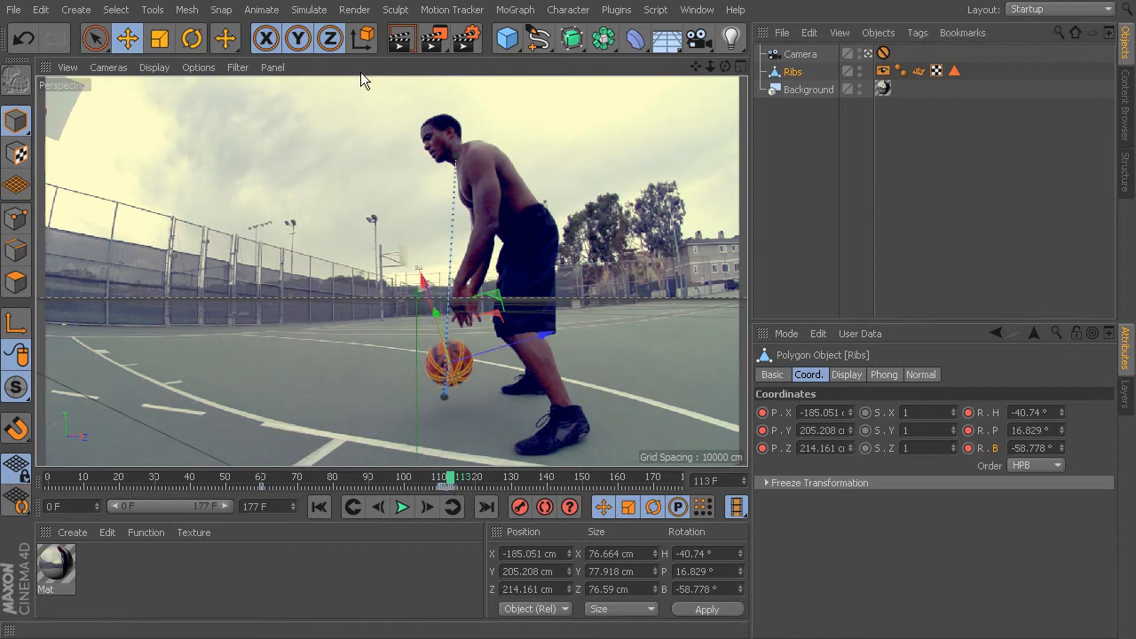
left_click(369, 41)
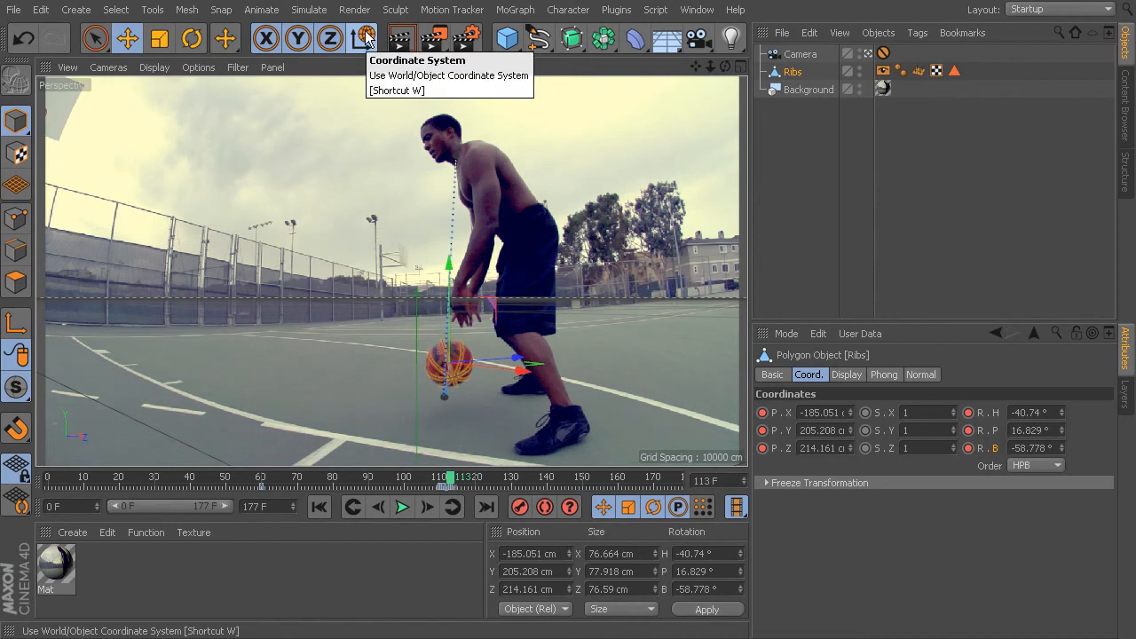
left_click(366, 40)
Step: At frame 136, rotate and move the Ribs onto the ball at about X 122, Y 289, Z 33 cm, H 28.3°, P -2°, B -16.1°
left_click_drag(450, 479, 533, 523)
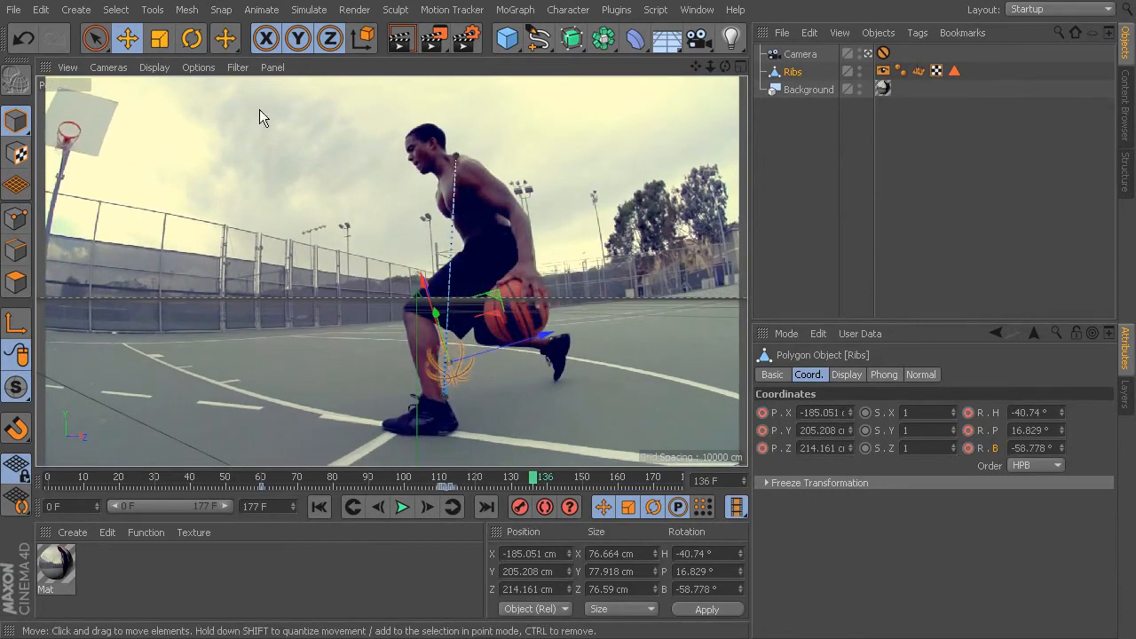
left_click(192, 38)
left_click_drag(480, 371, 526, 407)
left_click(129, 40)
left_click_drag(463, 369, 468, 334)
left_click_drag(489, 296, 557, 296)
left_click_drag(490, 226, 497, 251)
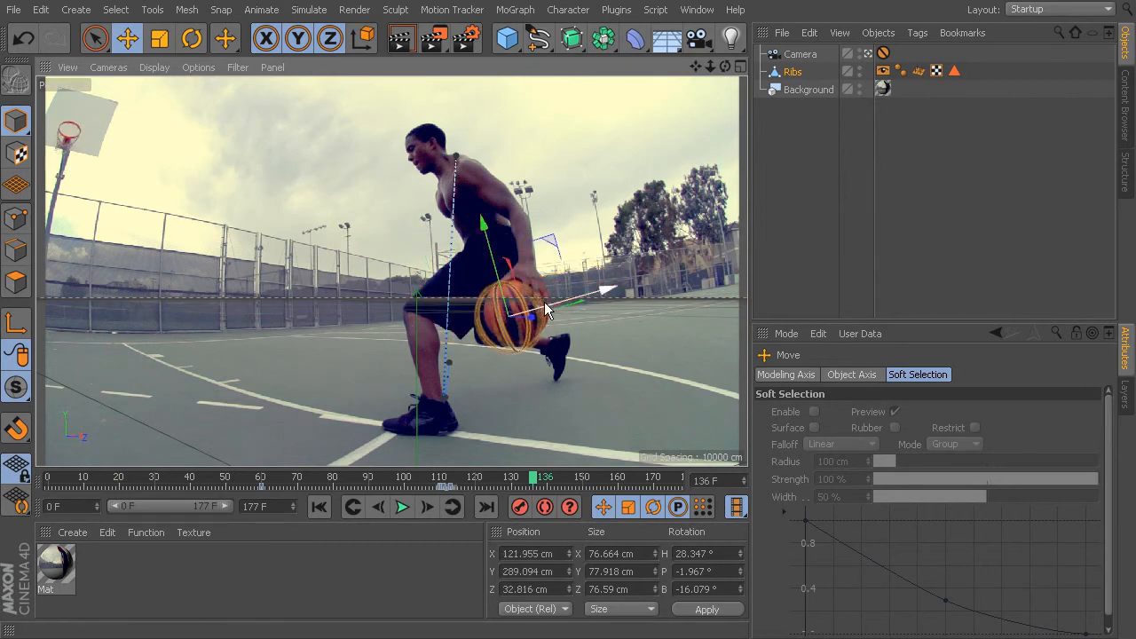
Step: Move the Ribs to about X 126.7, Y 290.7, Z 35.4 cm at frame 136, and keyframe their position and rotation
left_click_drag(544, 302, 550, 302)
left_click(793, 71)
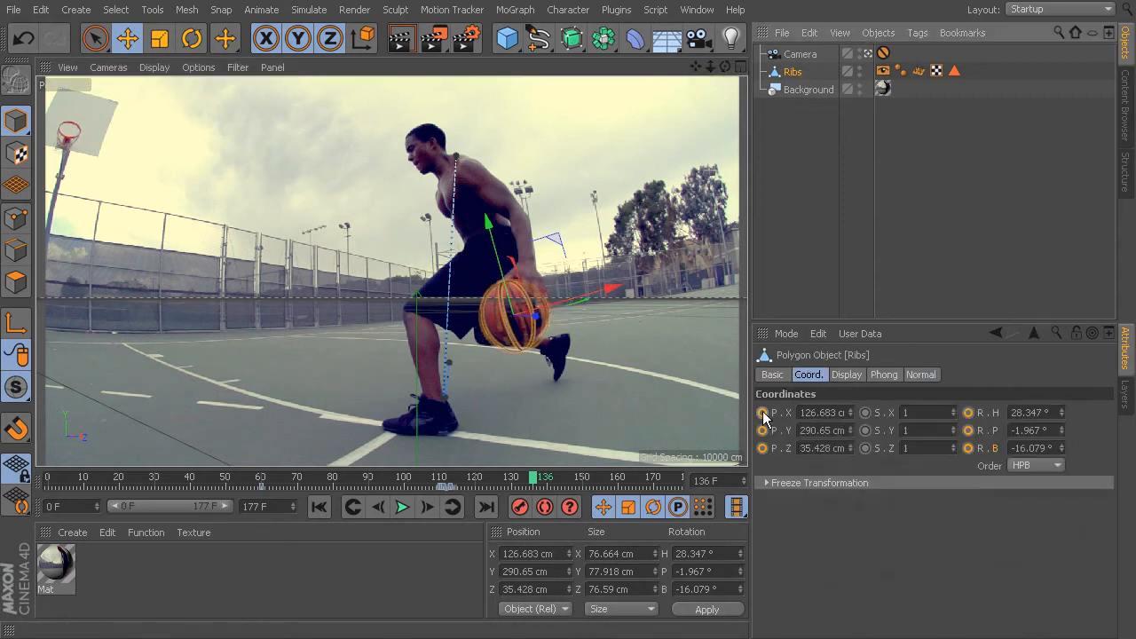
left_click(763, 448)
left_click(967, 413)
left_click(968, 430)
left_click_drag(540, 481, 488, 526)
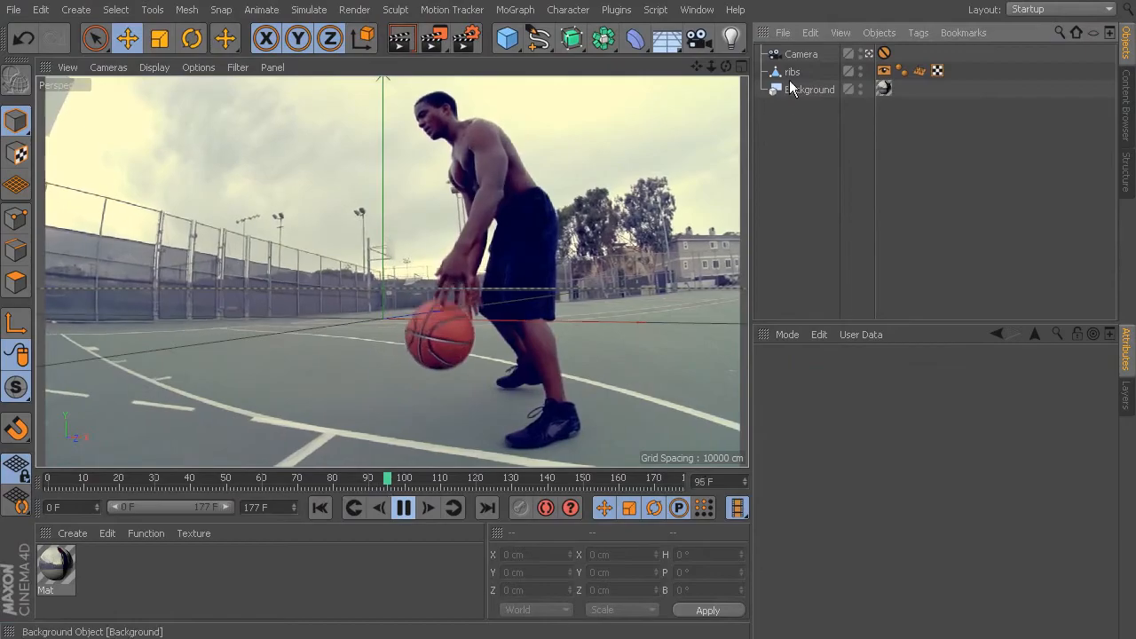
Step: Review the ribs' animated motion path up to frame 177, and inspect the points of the mesh
left_click(792, 71)
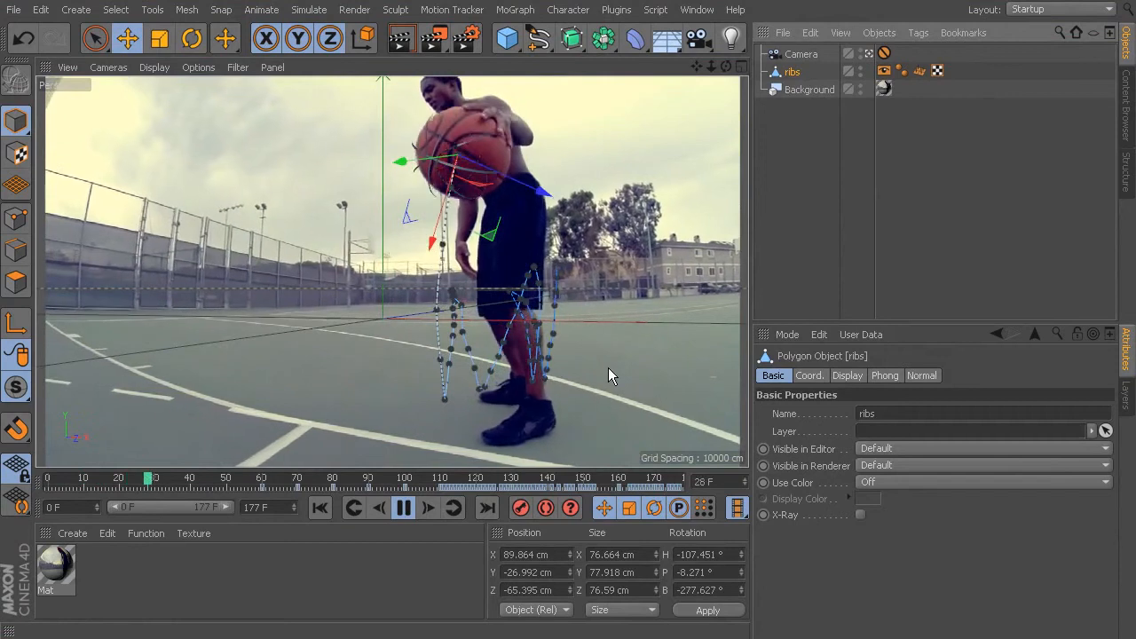
left_click(402, 507)
left_click_drag(233, 484, 680, 486)
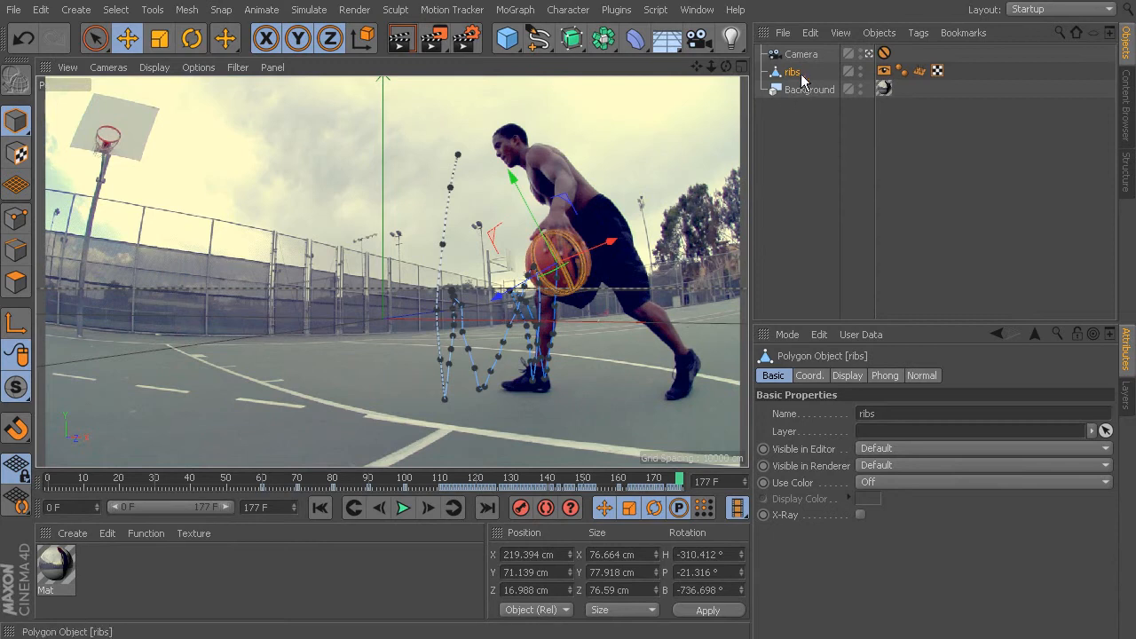
left_click(16, 218)
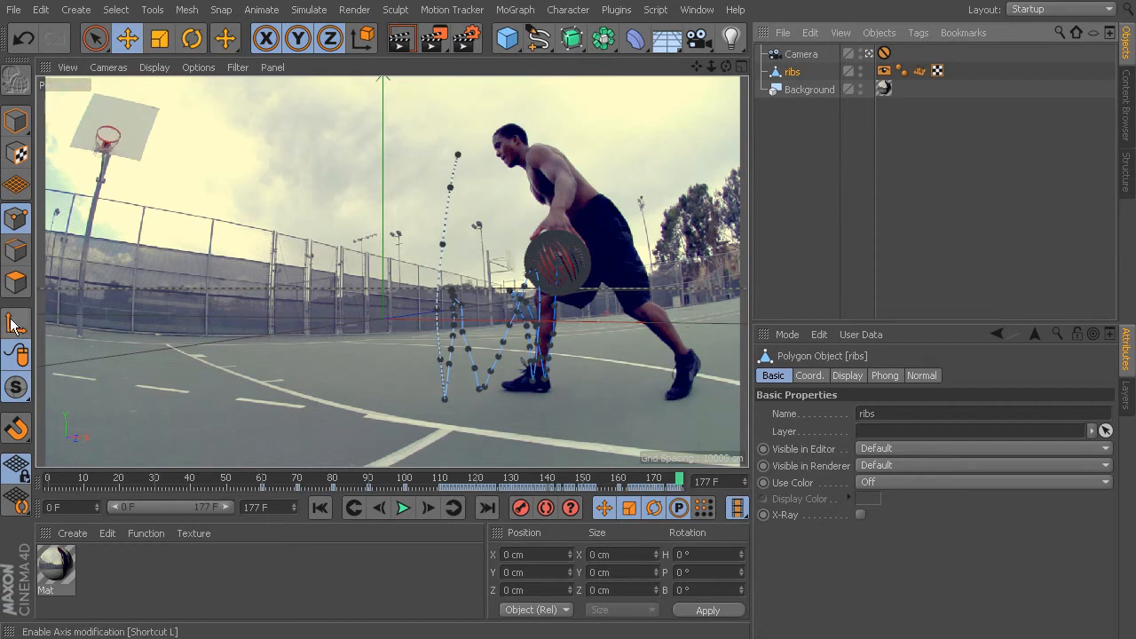
left_click(16, 120)
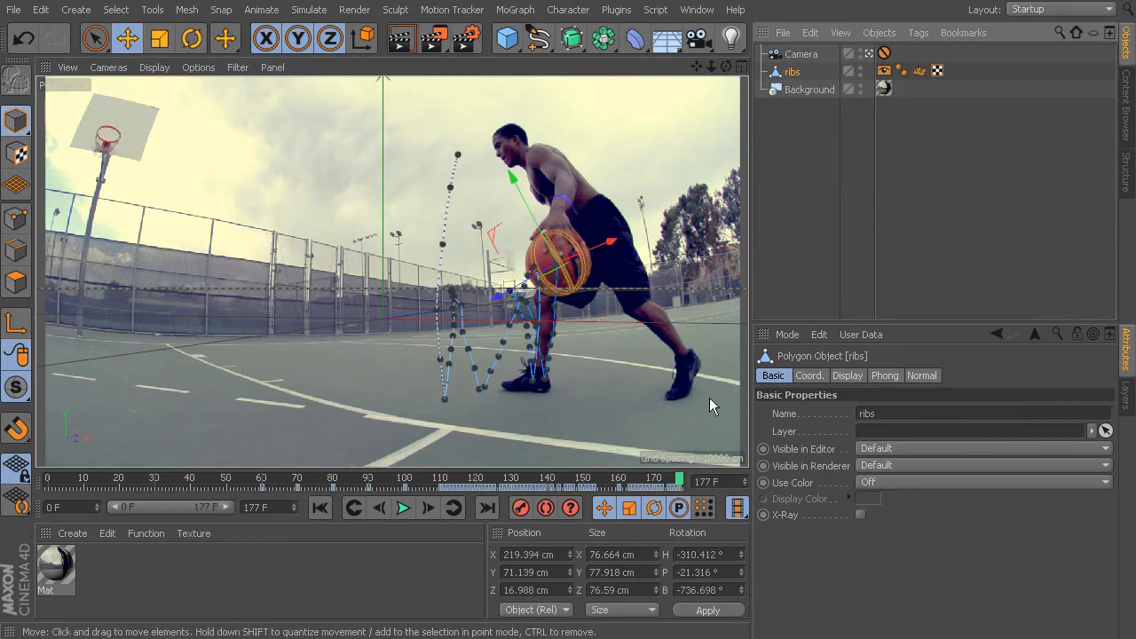
Step: Add a Null object, and extend the animation range to 250 frames, showing the whole range
left_click_drag(507, 38, 547, 61)
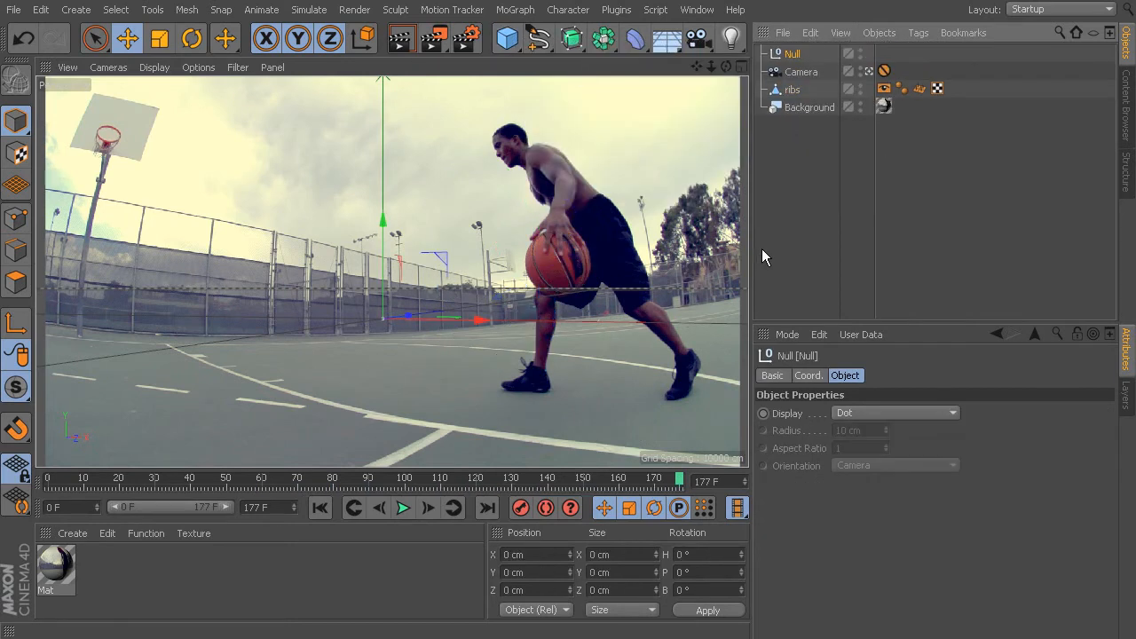
left_click(789, 92)
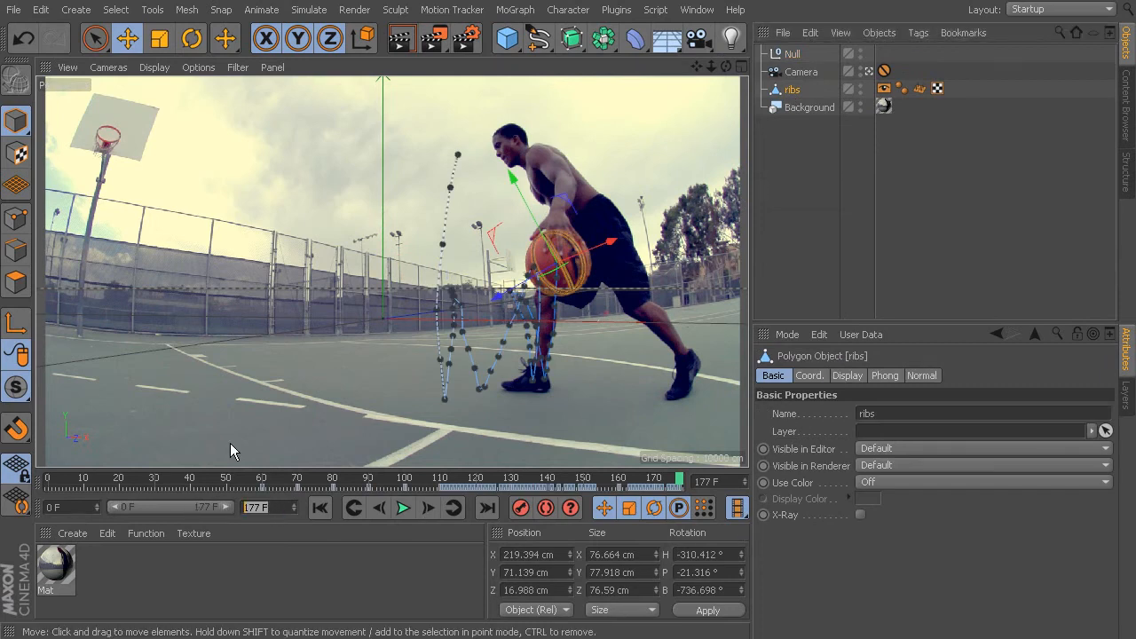
type("250")
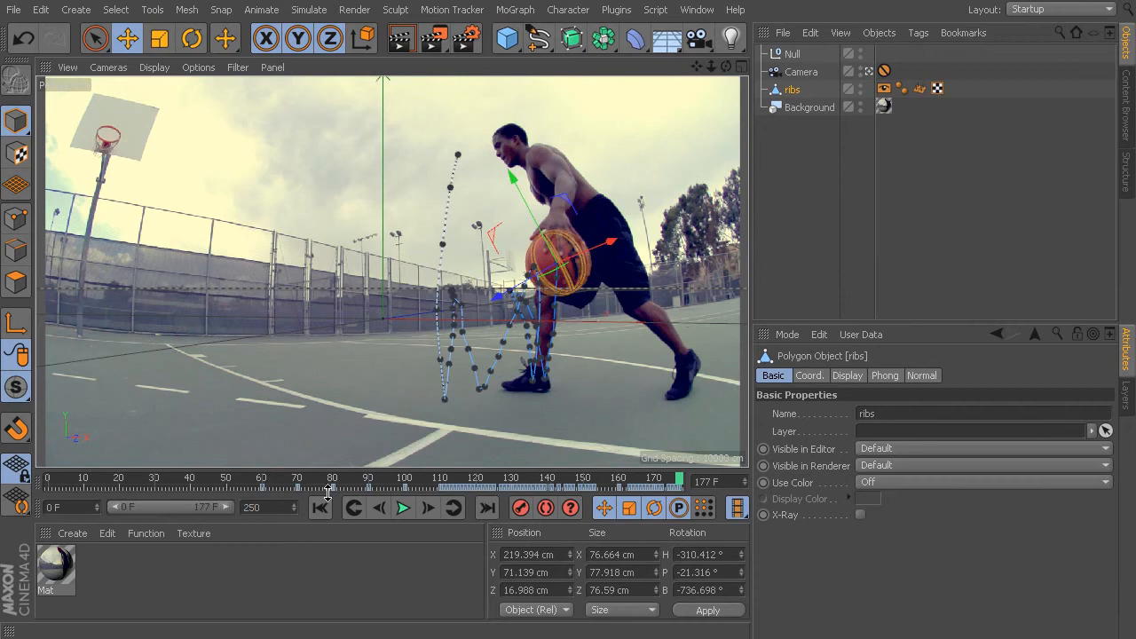
left_click(288, 544)
left_click_drag(197, 507, 247, 510)
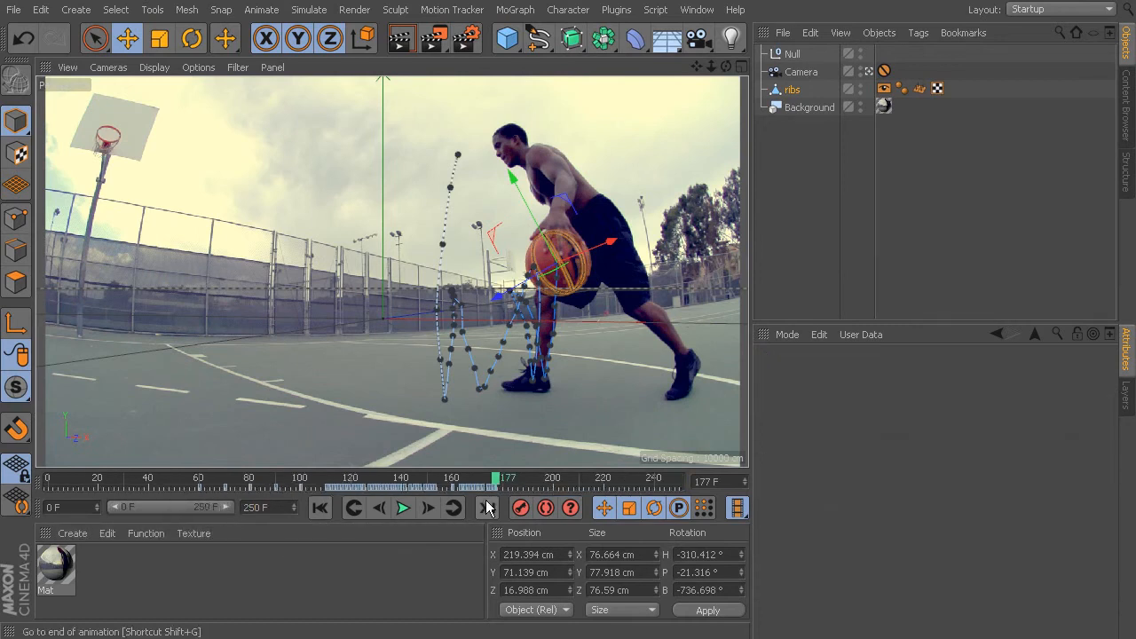
Step: Select all of the ribs' keyframes, move the playhead to frame 57, and copy the keyframes
double_click(188, 486)
left_click_drag(497, 479, 192, 488)
right_click(326, 490)
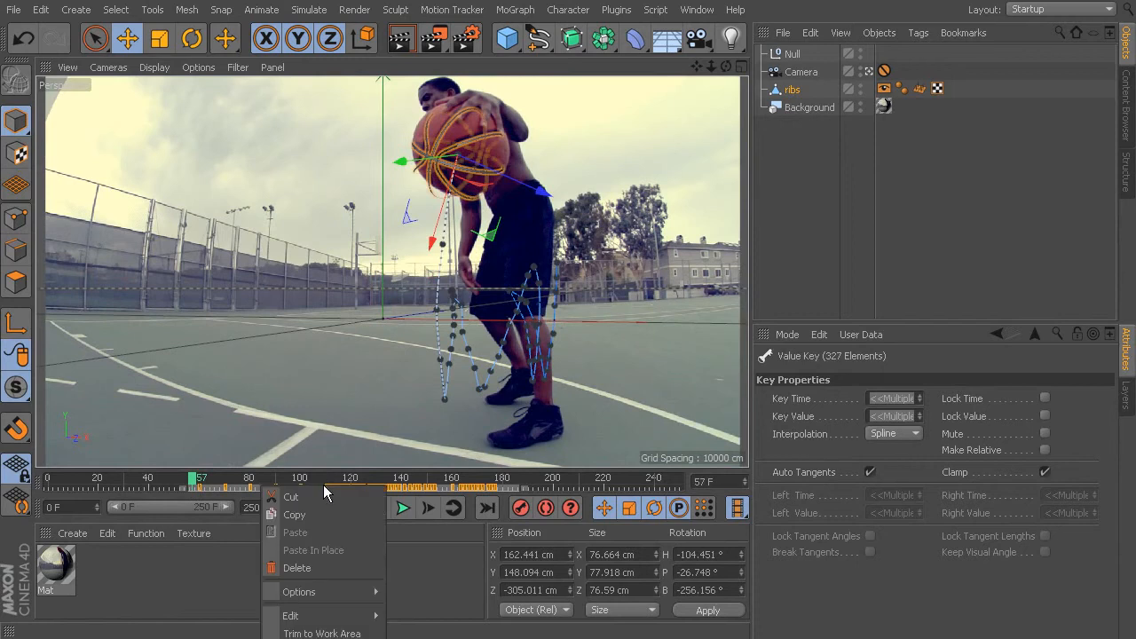
left_click(311, 512)
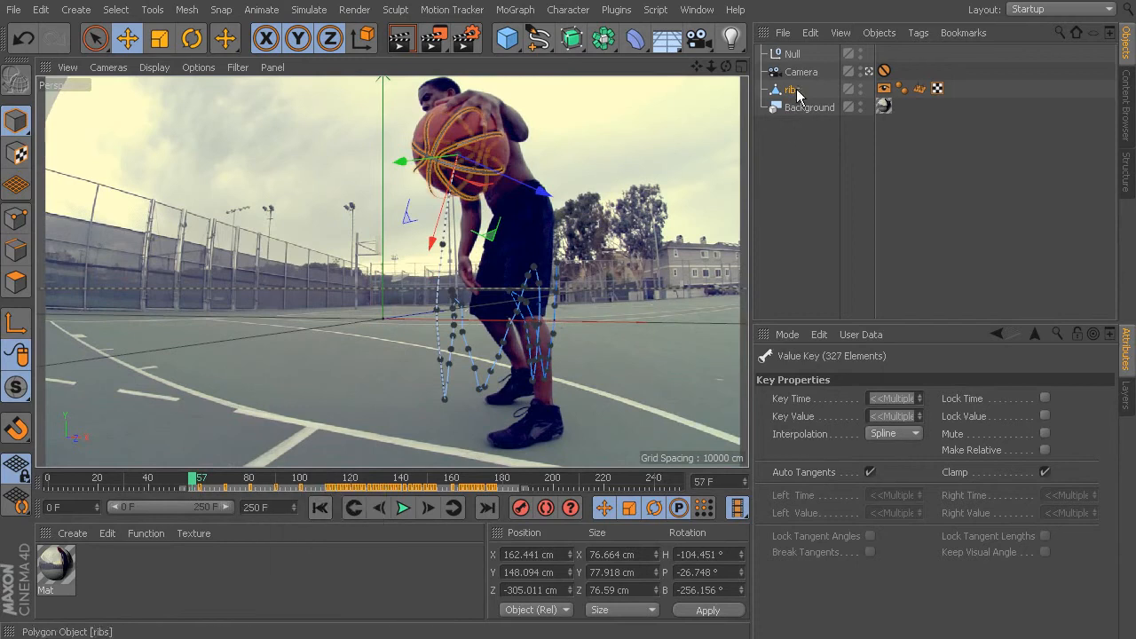
Step: Paste the copied keyframes onto the Null so that they start at frame 60
left_click(793, 55)
right_click(188, 488)
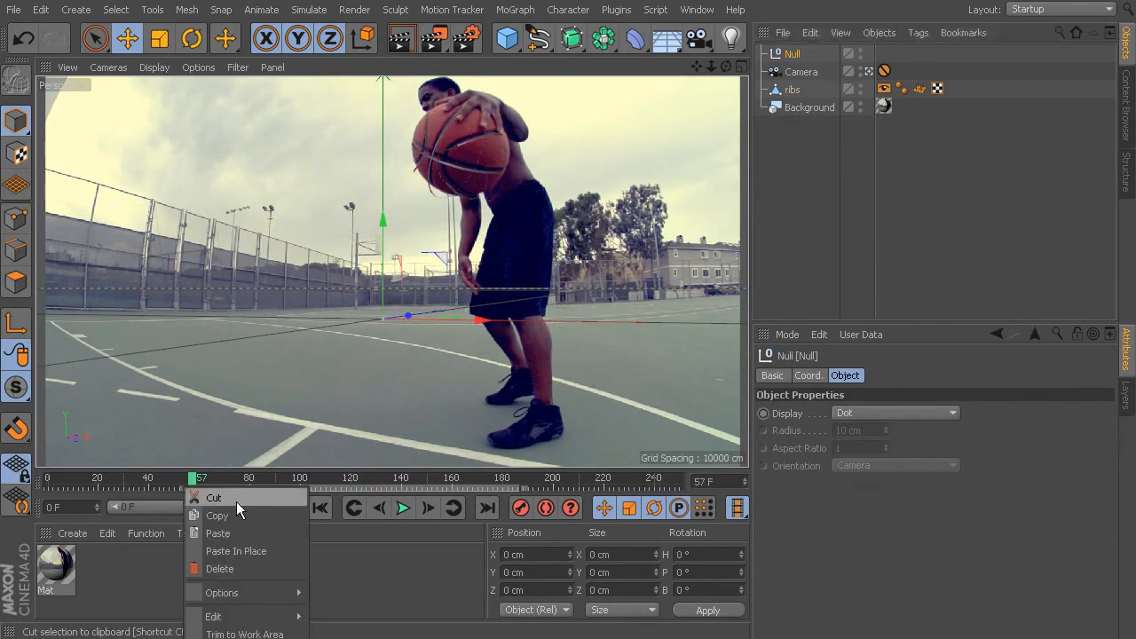
left_click(218, 532)
left_click_drag(192, 481, 200, 503)
left_click(221, 490)
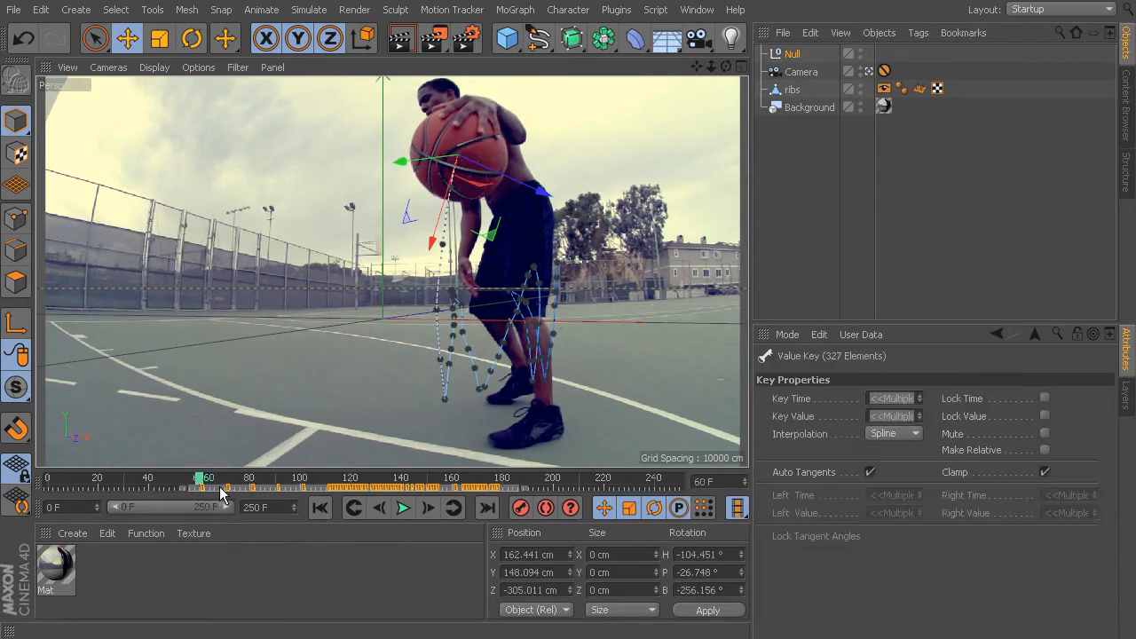
Step: Set the end of the animation back to frame 177, and scrub to the last frame to check the Null's motion
mouse_move(223, 507)
left_mouse_down()
mouse_move(151, 506)
mouse_move(222, 520)
left_mouse_up()
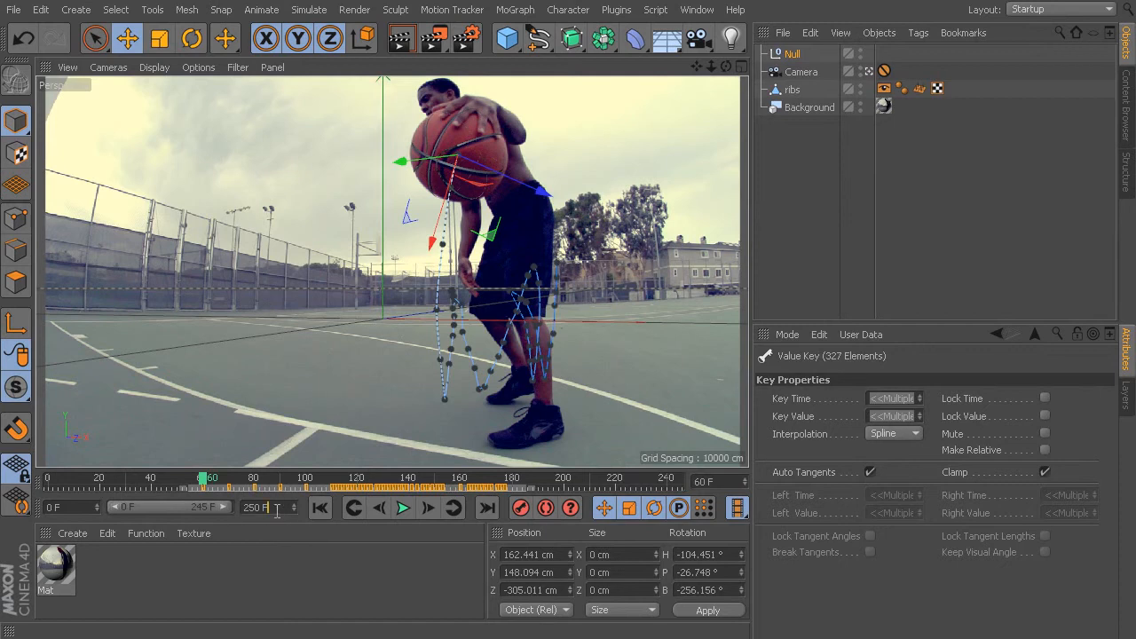
type("177")
left_click(346, 575)
left_click(180, 482)
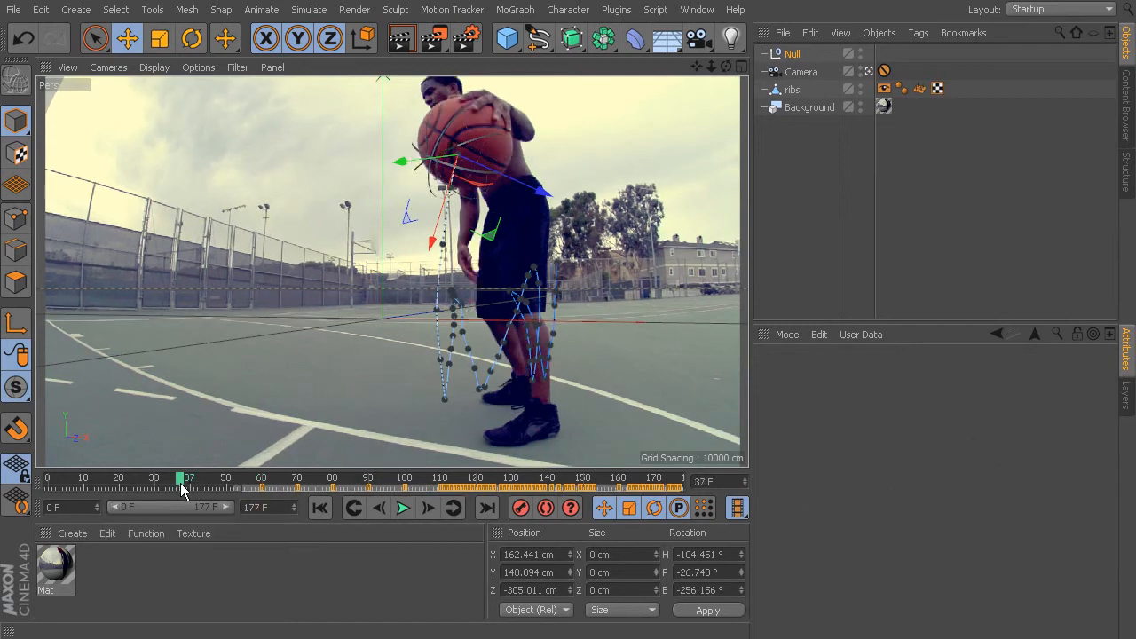
mouse_move(181, 486)
left_mouse_down()
mouse_move(459, 502)
mouse_move(517, 488)
mouse_move(698, 504)
mouse_move(717, 466)
left_mouse_up()
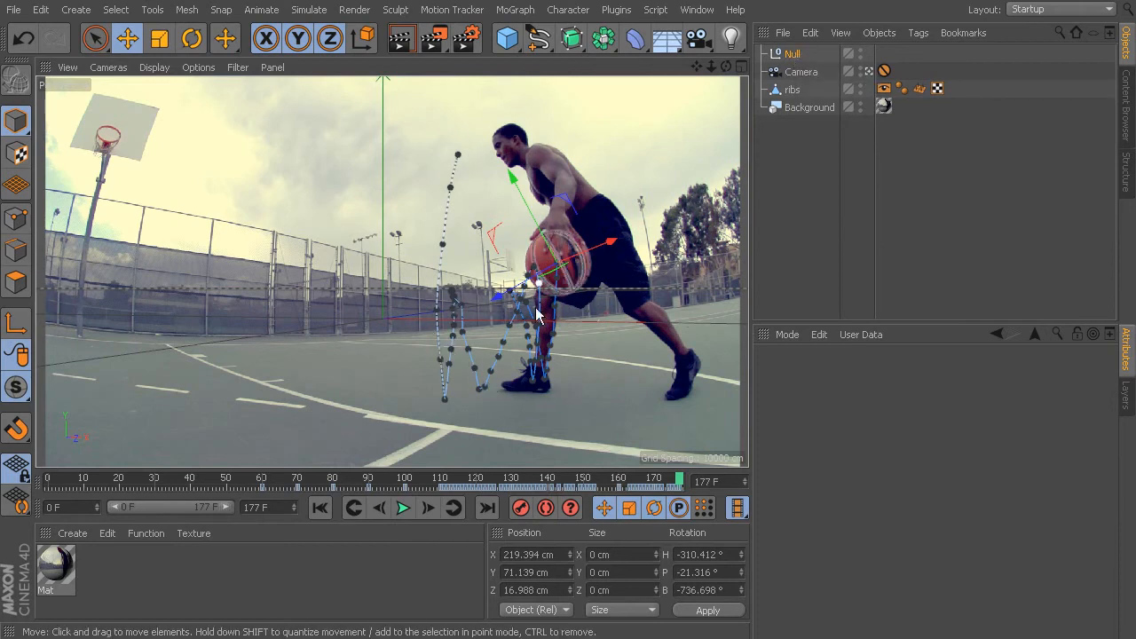
Step: Add a Tracer linked to the Null, and scrub the timeline from the start to check its traced path
left_click(792, 94)
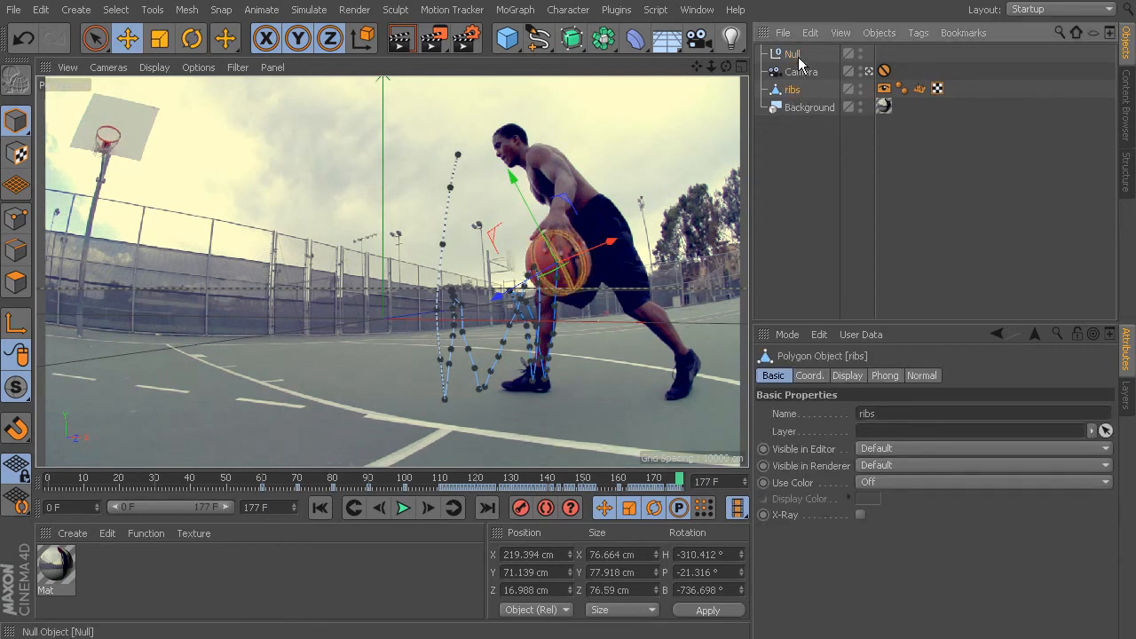
left_click(798, 55)
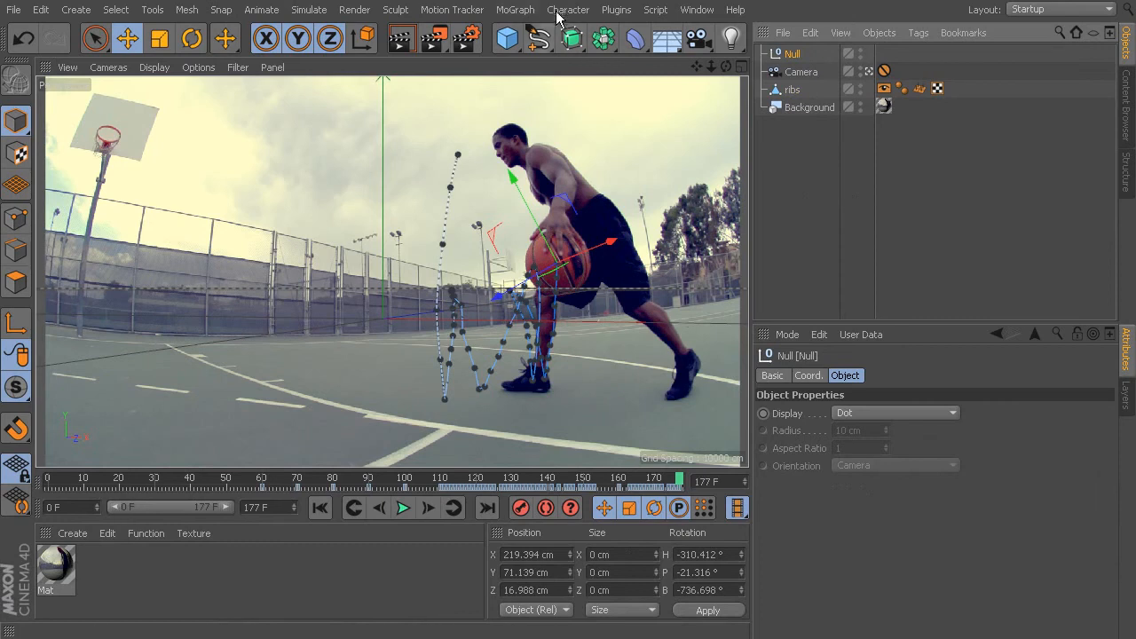
left_click(518, 10)
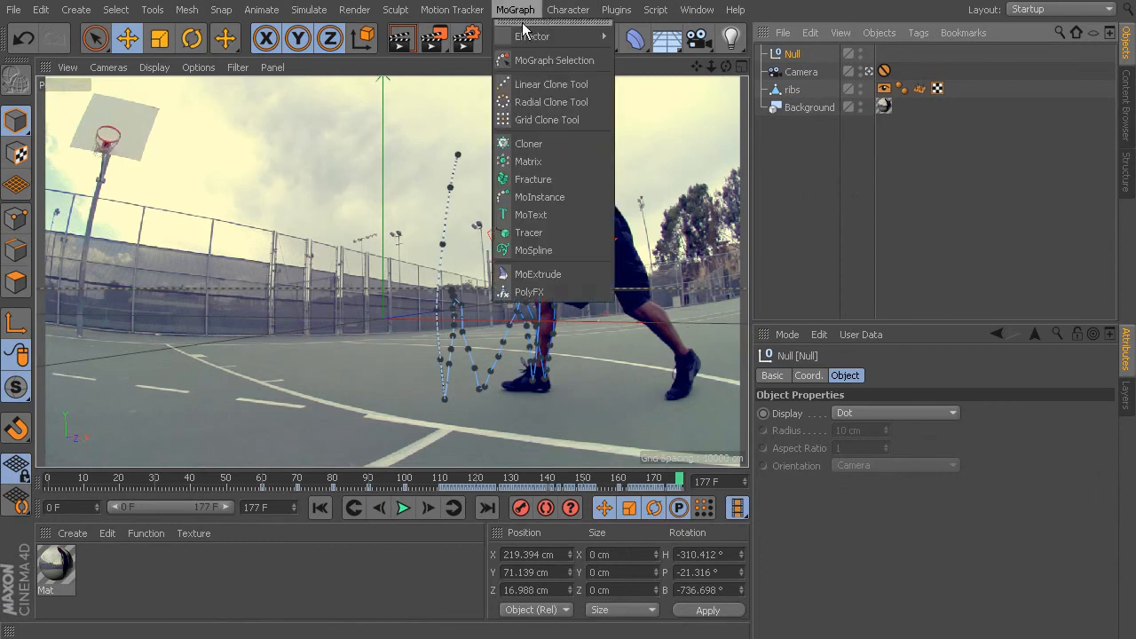
left_click(535, 235)
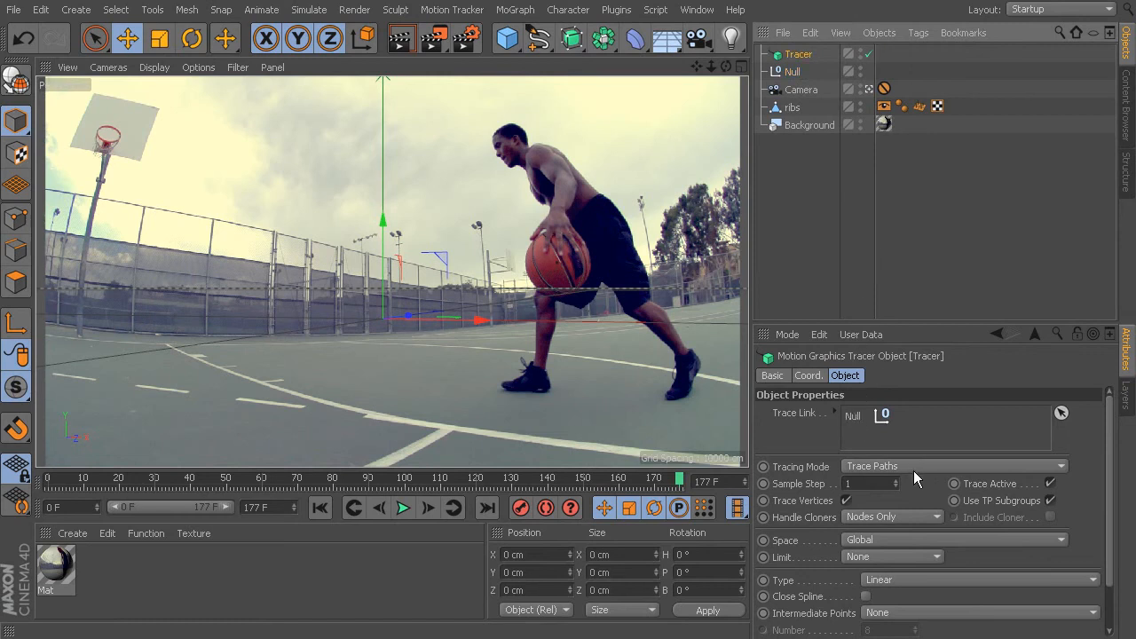
mouse_move(1109, 421)
left_mouse_down()
mouse_move(1110, 447)
mouse_move(1108, 412)
left_mouse_up()
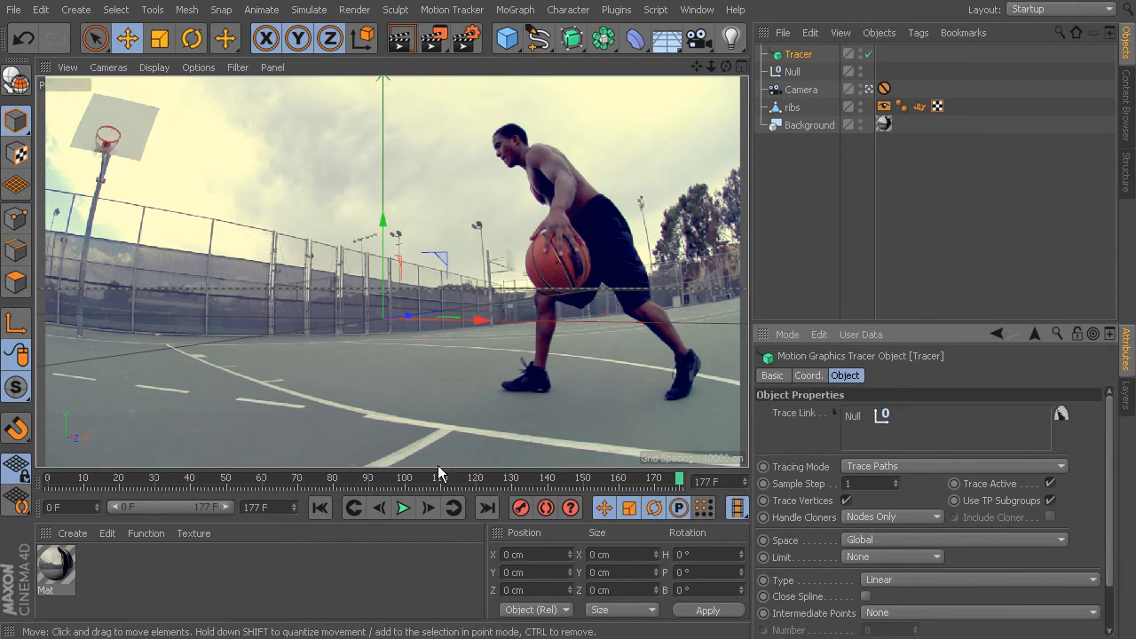
left_click_drag(62, 479, 707, 521)
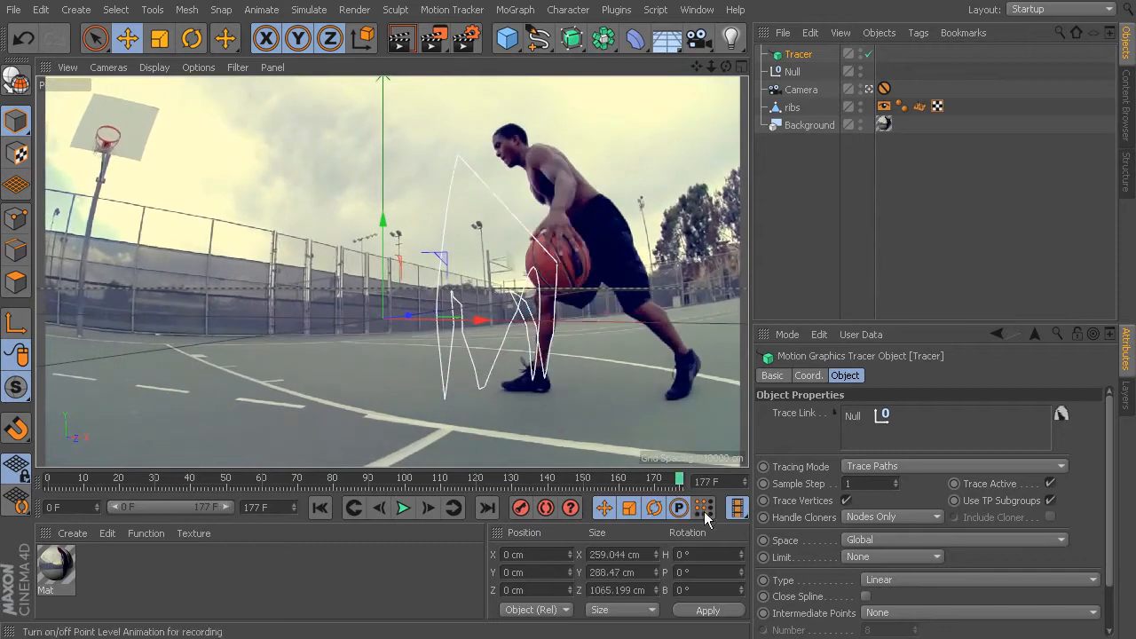
left_click(329, 504)
left_click_drag(55, 487, 552, 475)
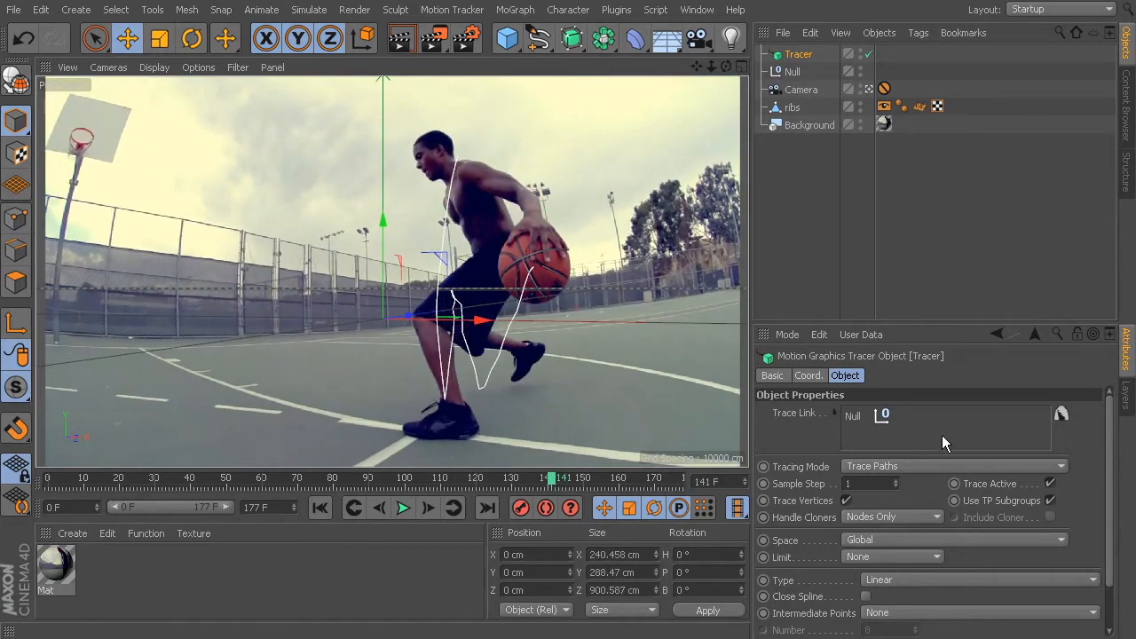
Step: Limit the Tracer's path From End with an Amount of 20, and play and scrub the animation to check its length
left_click_drag(1113, 435, 1115, 492)
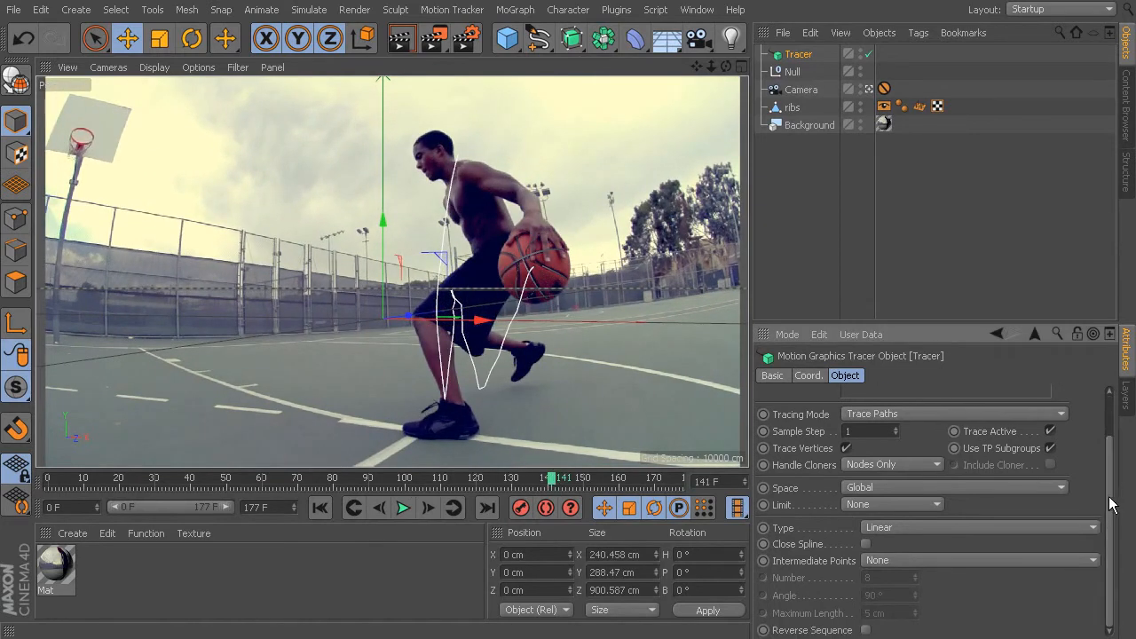
left_click(861, 505)
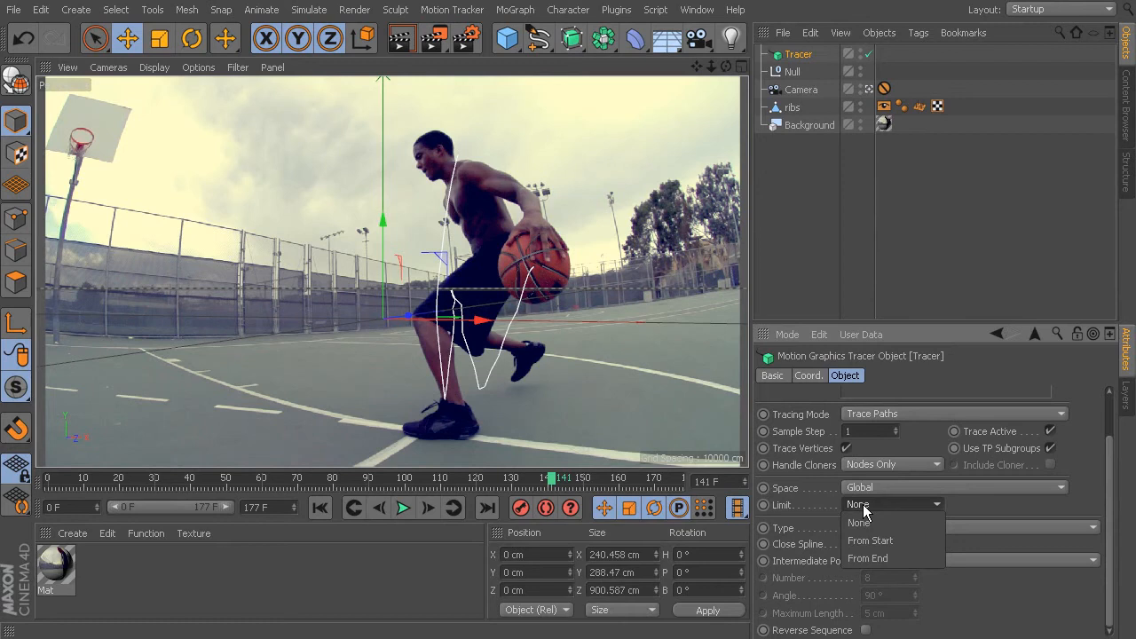
left_click(880, 559)
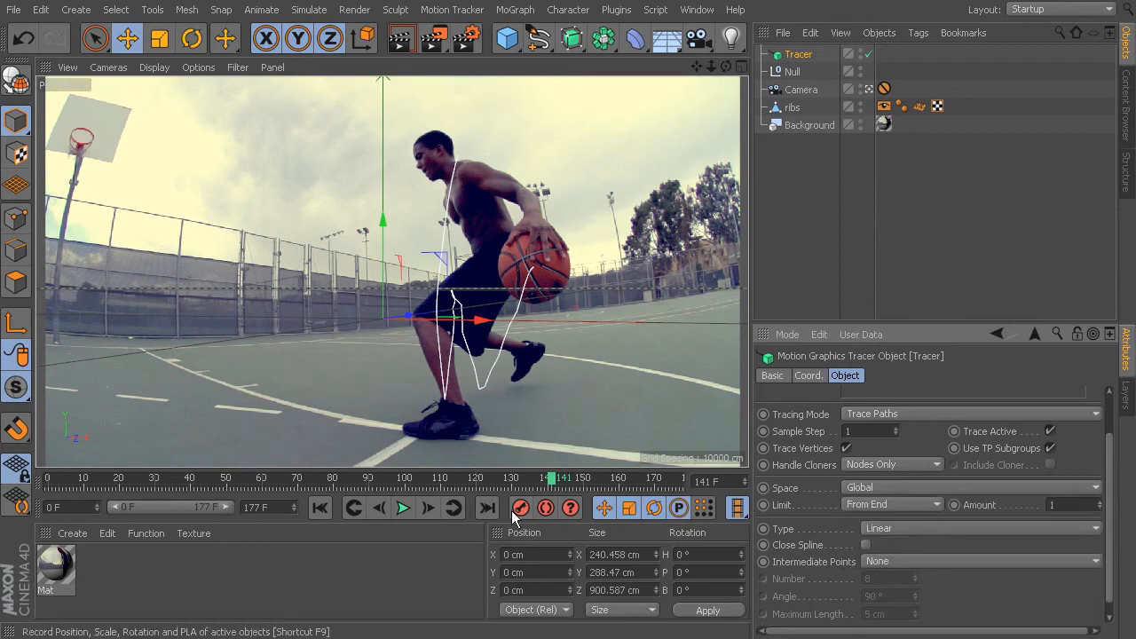
left_click(329, 509)
left_click_drag(47, 480, 387, 497)
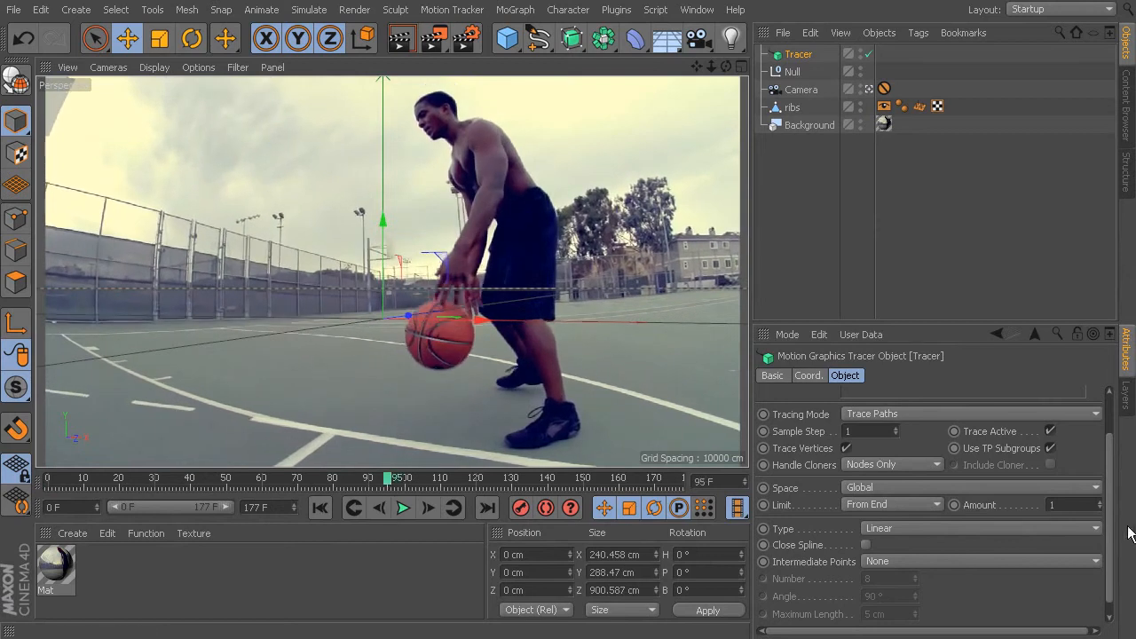
double_click(1087, 504)
type("20")
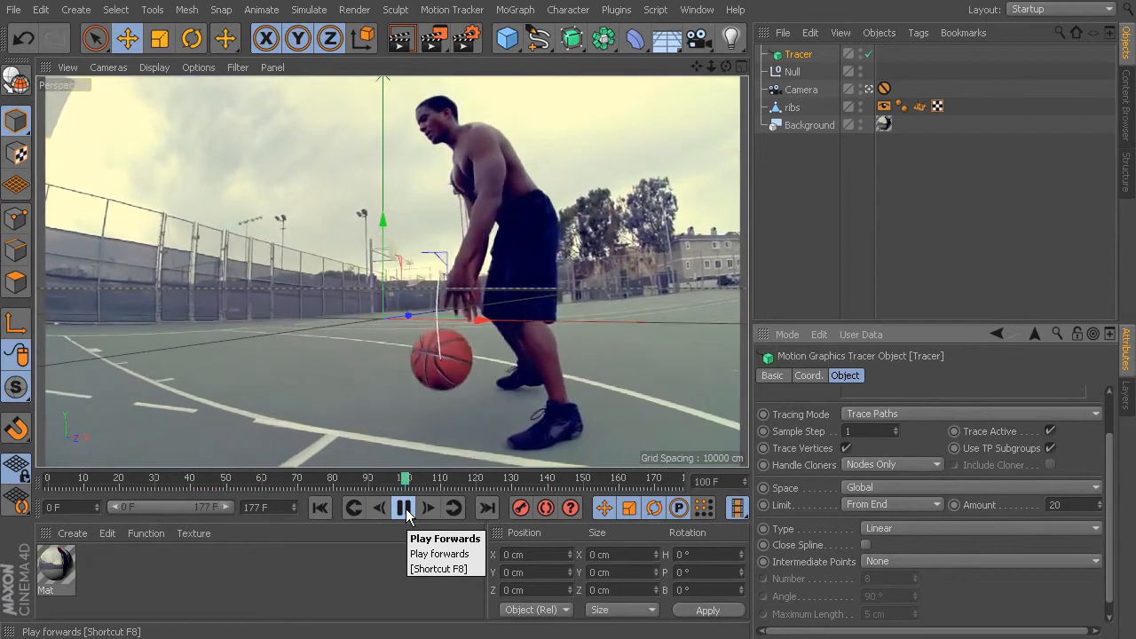
left_click(399, 507)
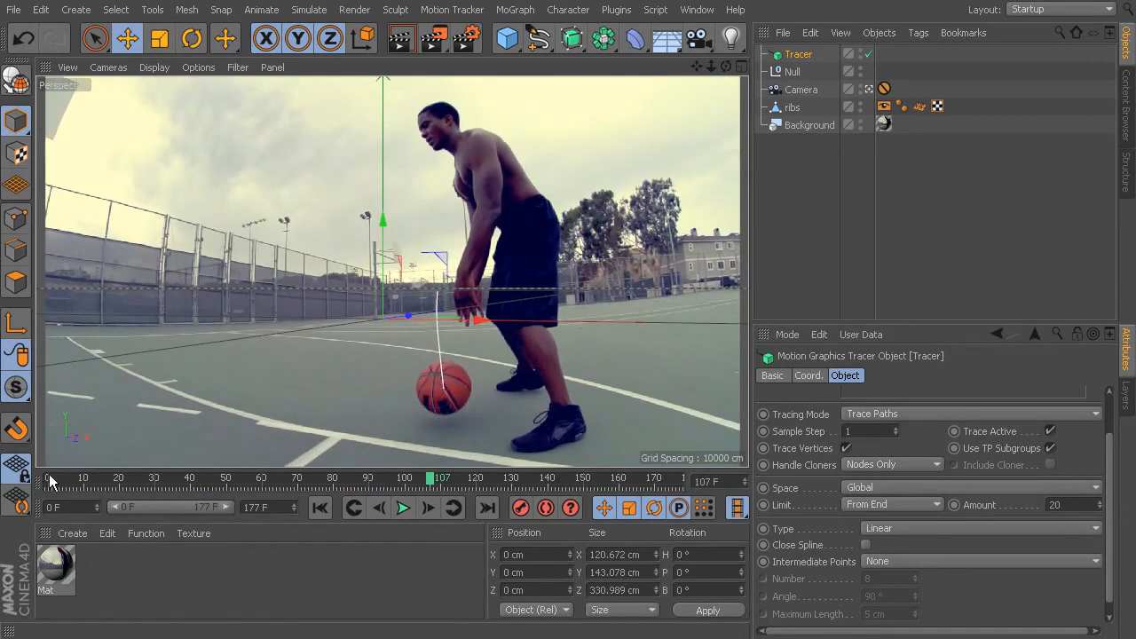
left_click_drag(49, 478, 366, 499)
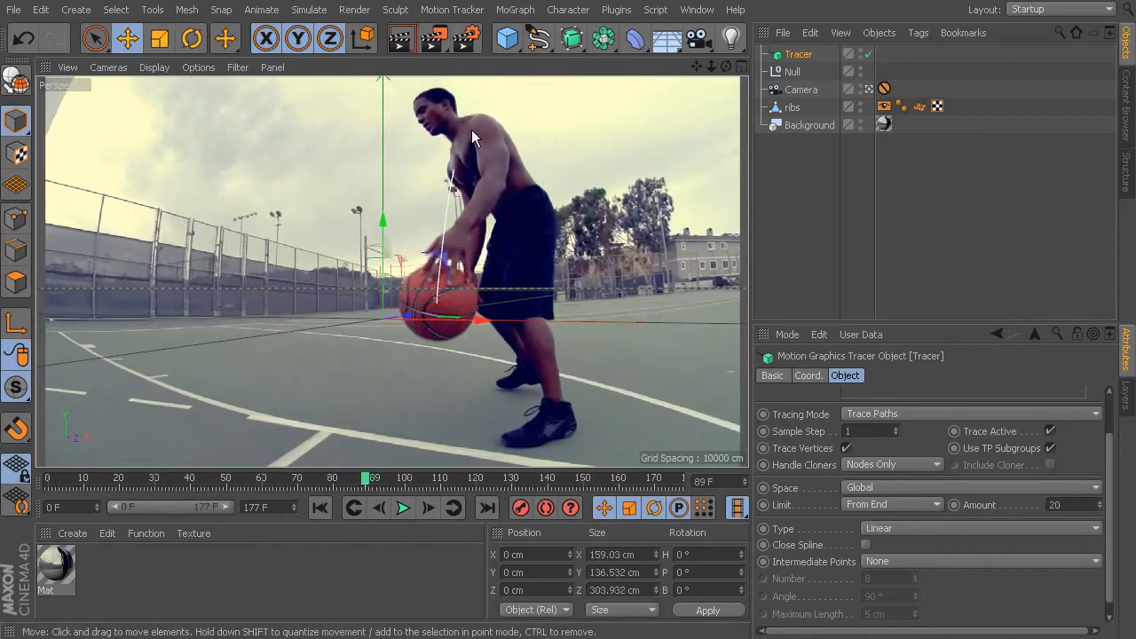
left_click_drag(365, 484, 450, 490)
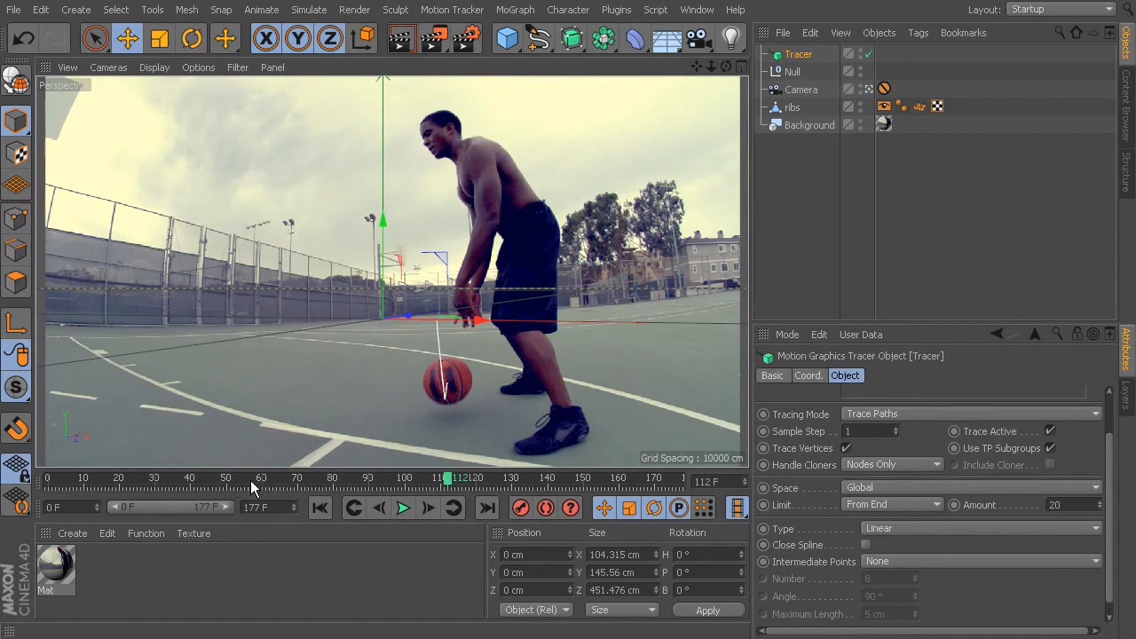
Step: Keyframe the Tracer's Amount at 70 at frame 80, and scrub to frame 118
left_click(332, 479)
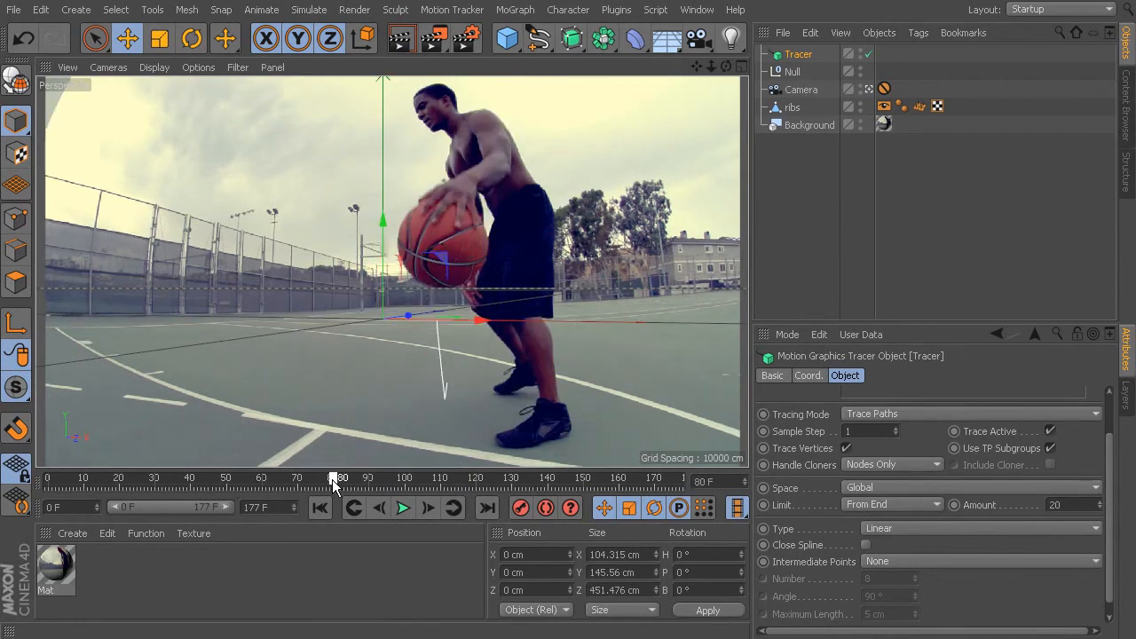
left_click(1056, 504)
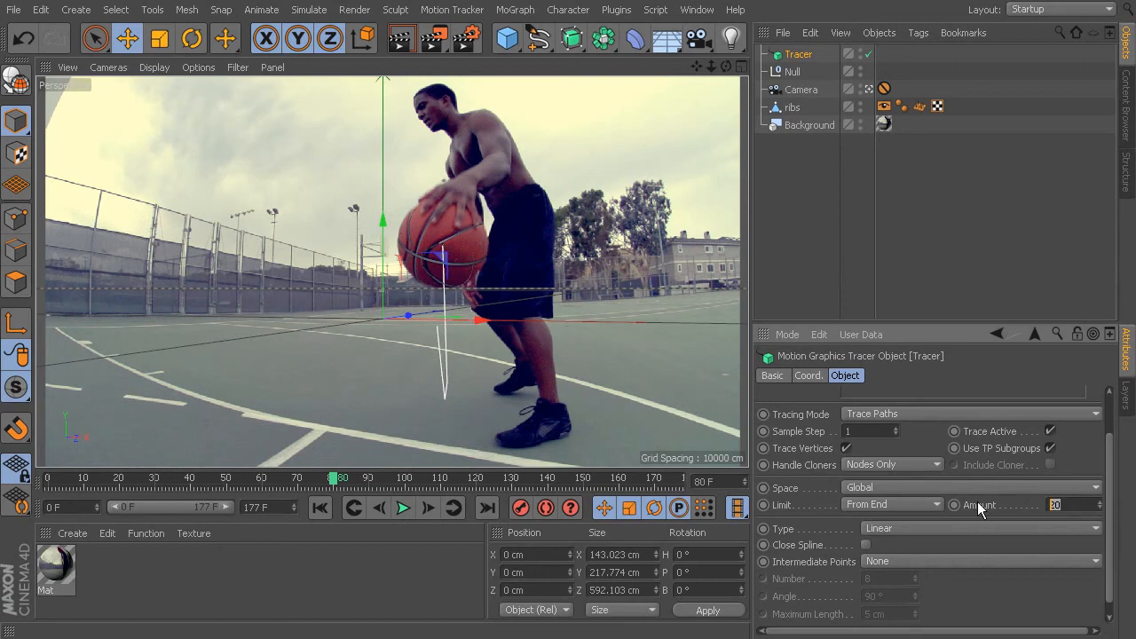
type("70")
left_click_drag(335, 486, 468, 500)
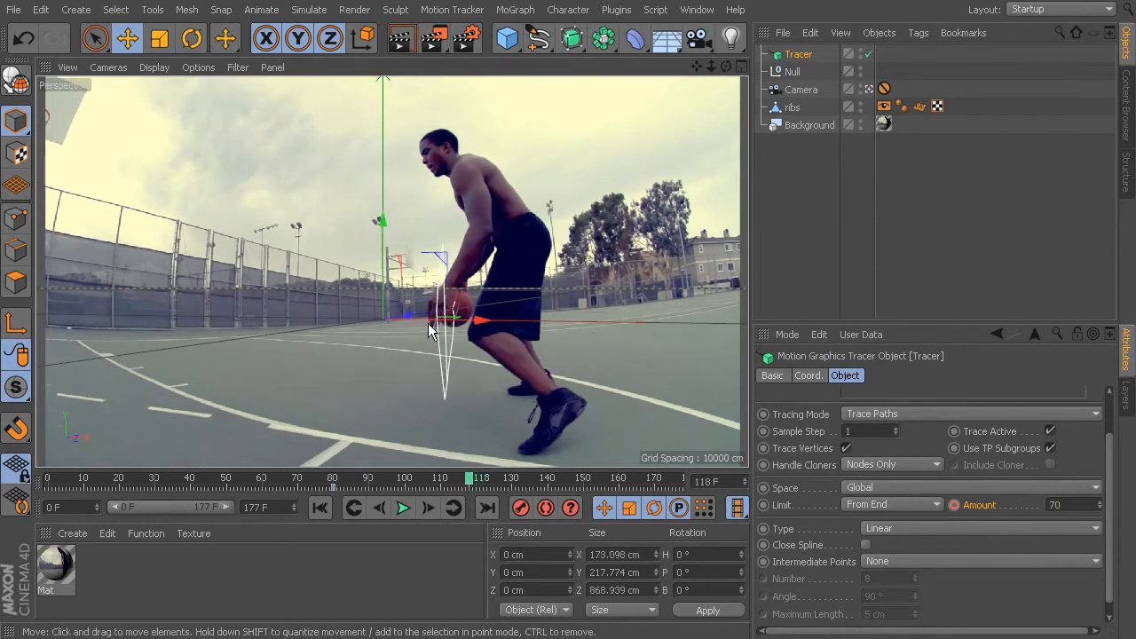
Step: Keyframe the Tracer's Amount at 20 at frame 118, and play the animation from the start to check the path length
left_click(1097, 504)
type("20")
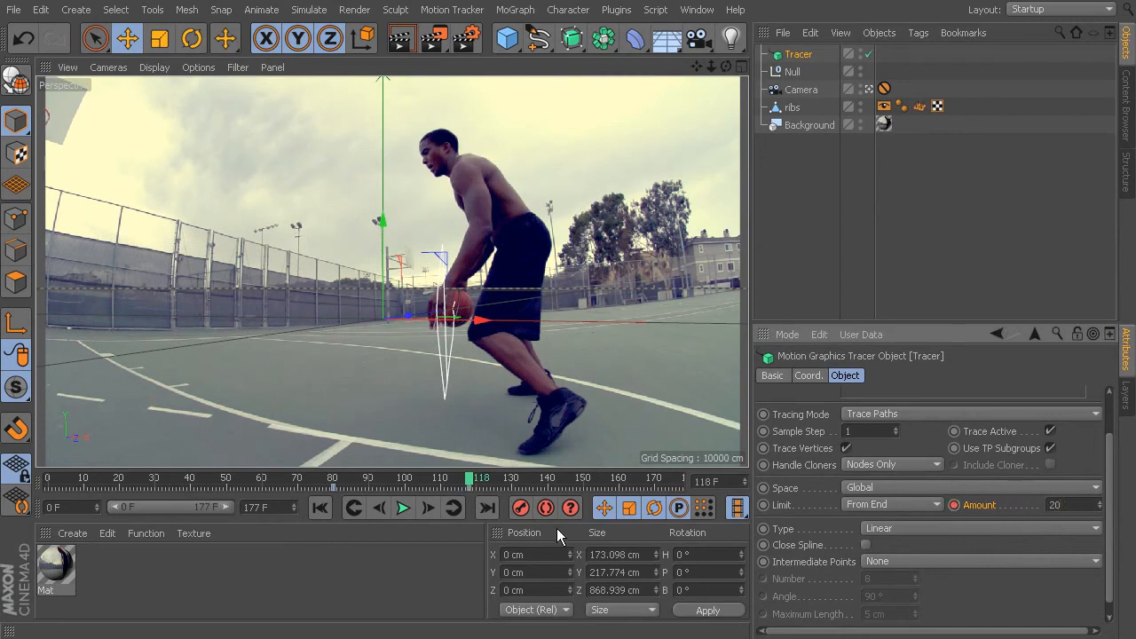
left_click(316, 506)
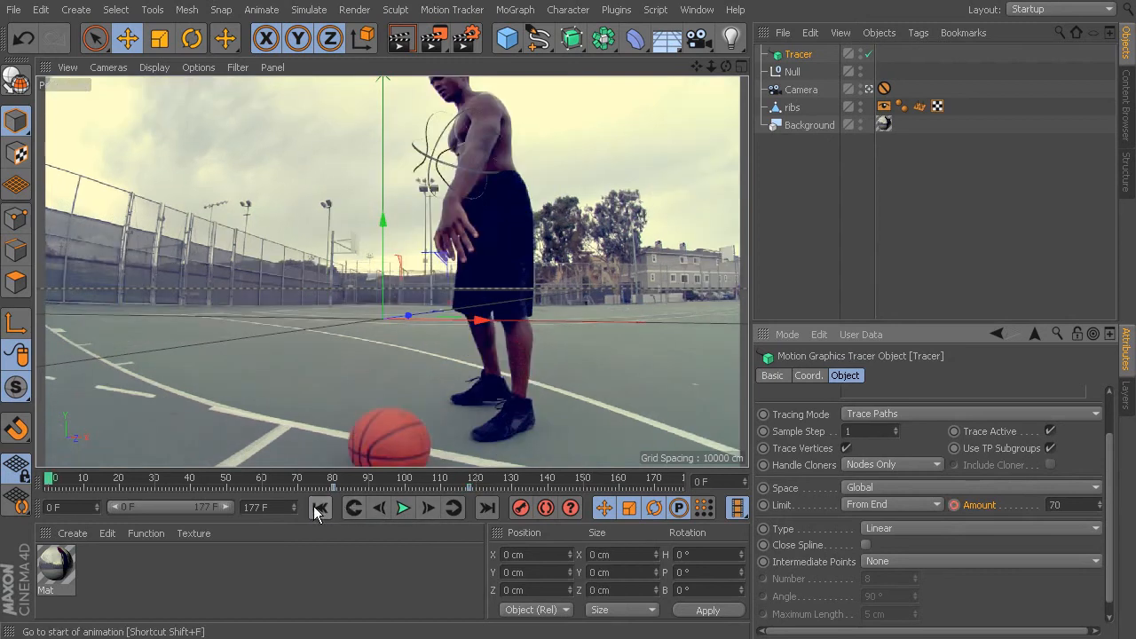
left_click(404, 507)
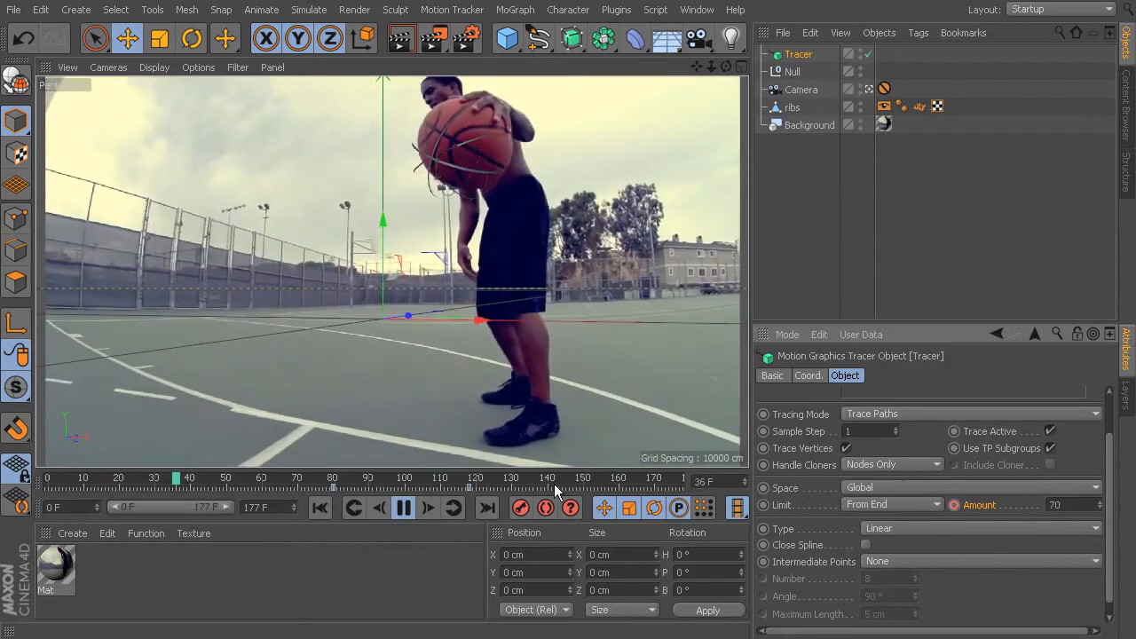
left_click(405, 508)
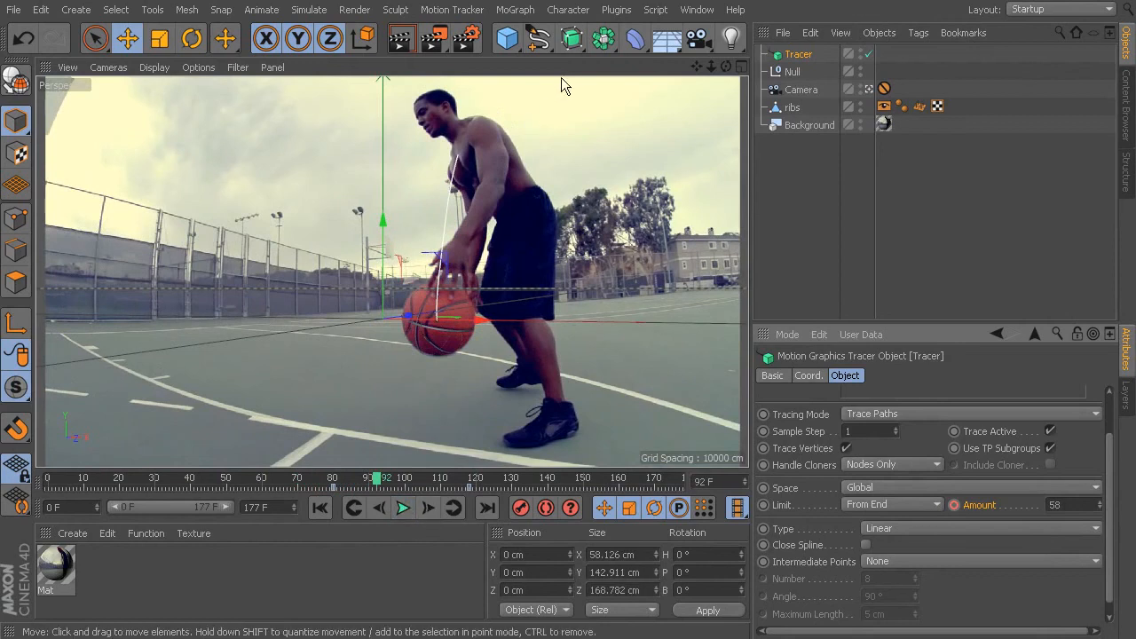
Step: Add a Sweep object and a Circle spline, and set the Circle's Radius to 34 cm
left_click(572, 39)
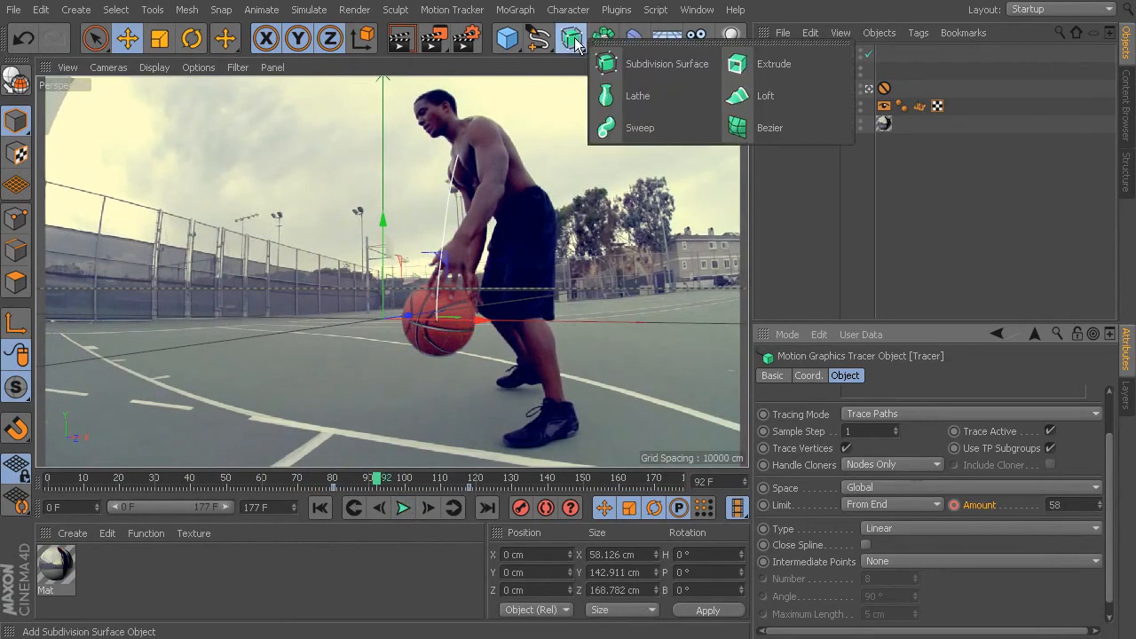
left_click(635, 124, "alt")
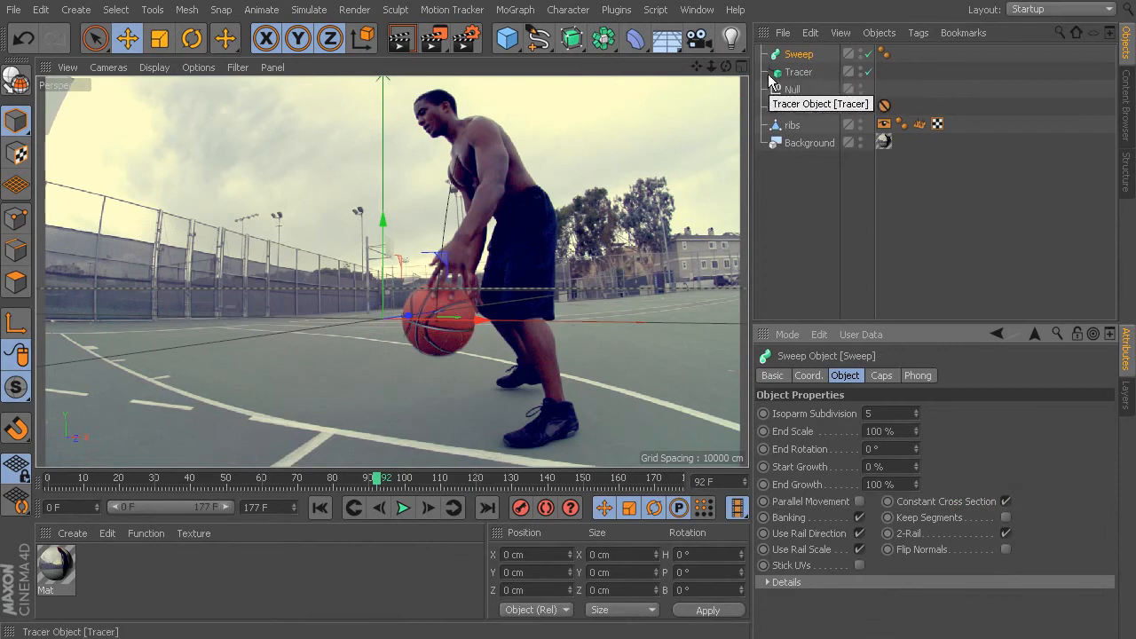
left_click(540, 41)
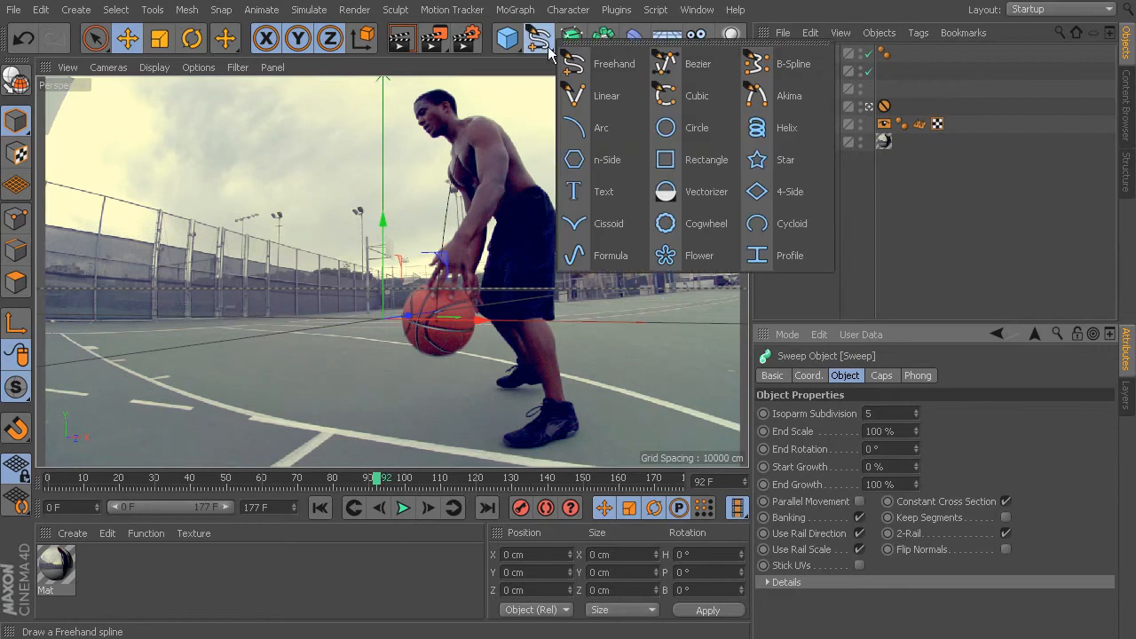
left_click(697, 127)
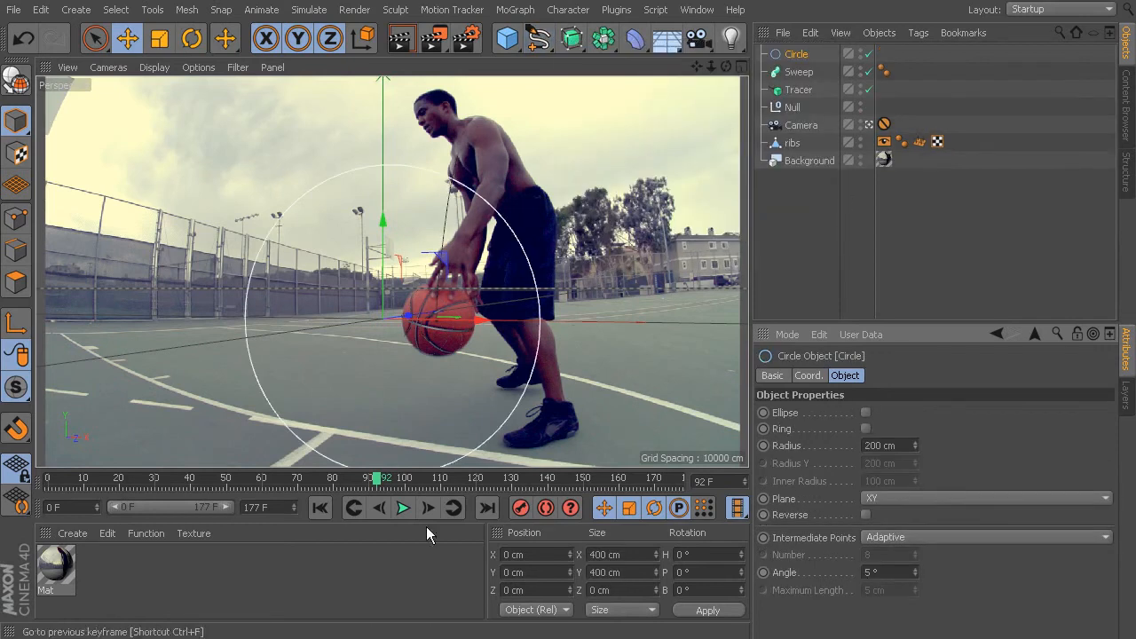
left_click_drag(919, 446, 915, 445)
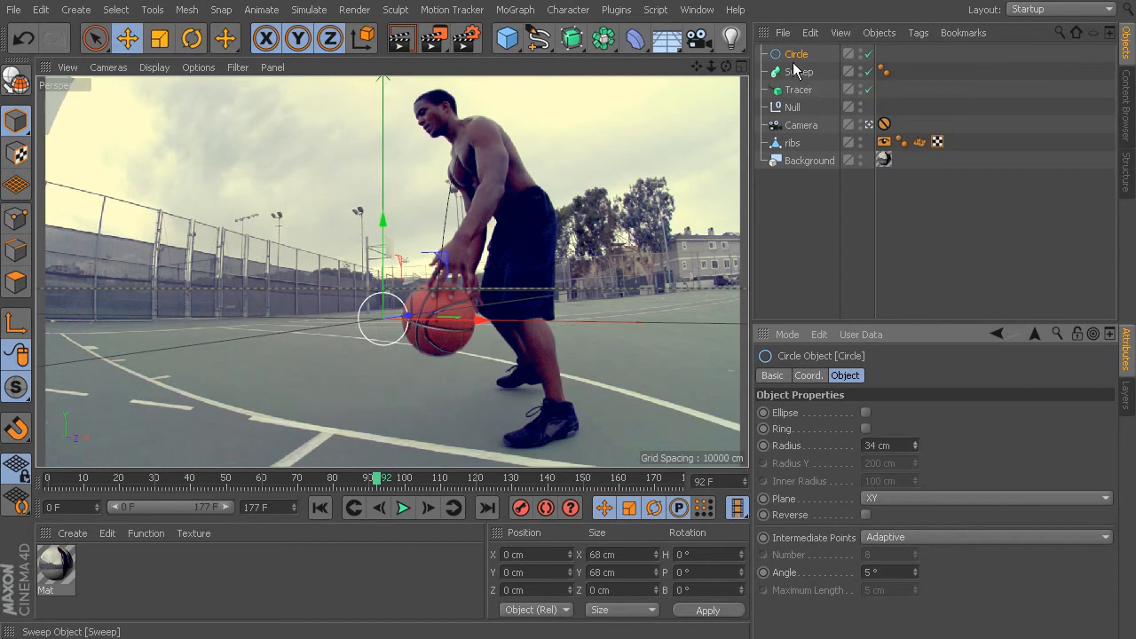
Step: Nest the Circle and the Tracer in that order under the Sweep, and play the animation from the start to check the tube
left_click_drag(795, 55, 803, 71)
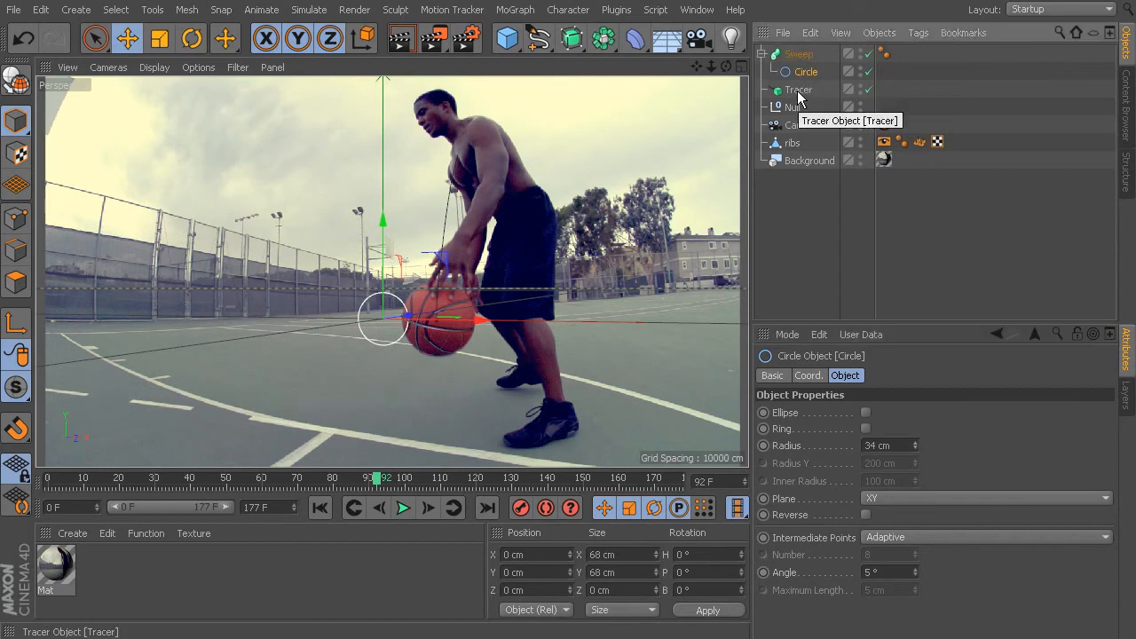
left_click_drag(798, 92, 805, 87)
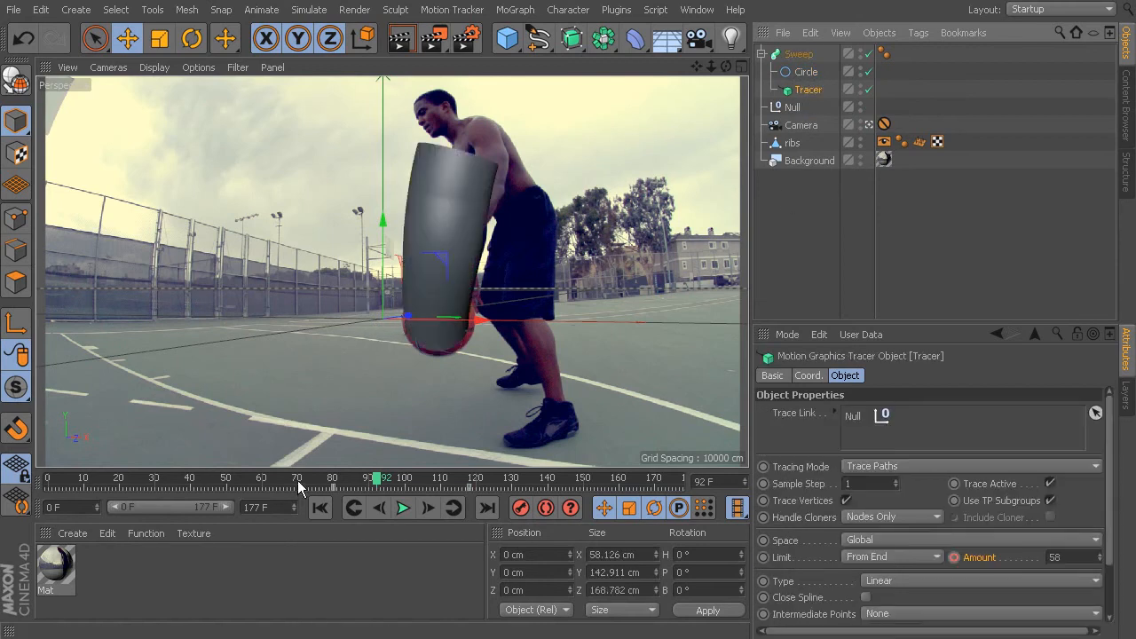
left_click(320, 507)
left_click(404, 507)
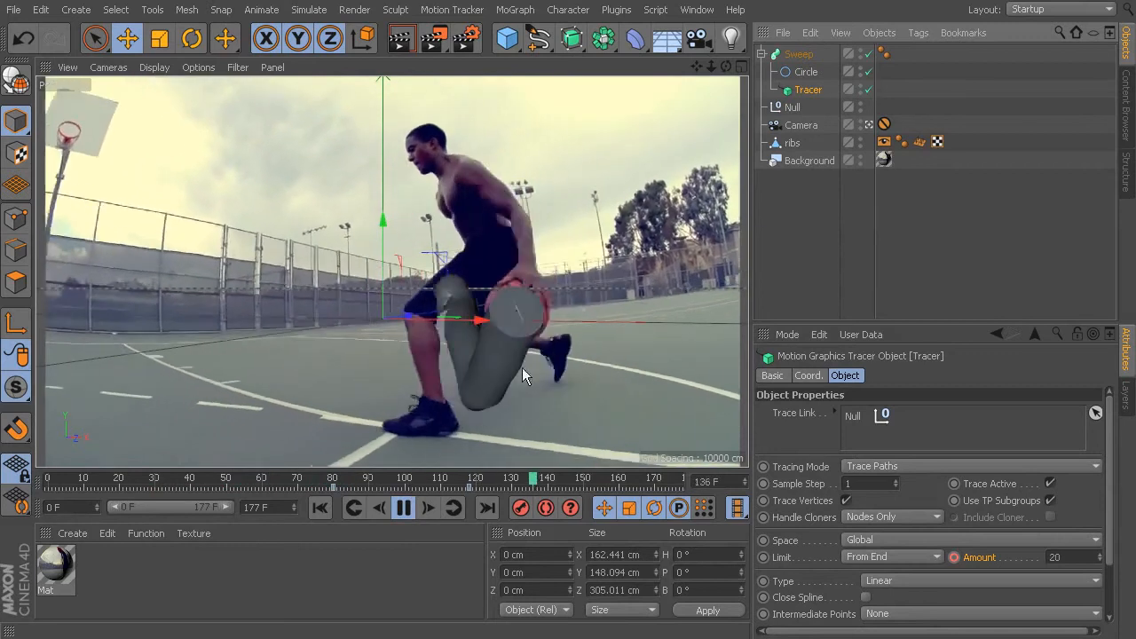
left_click(406, 508)
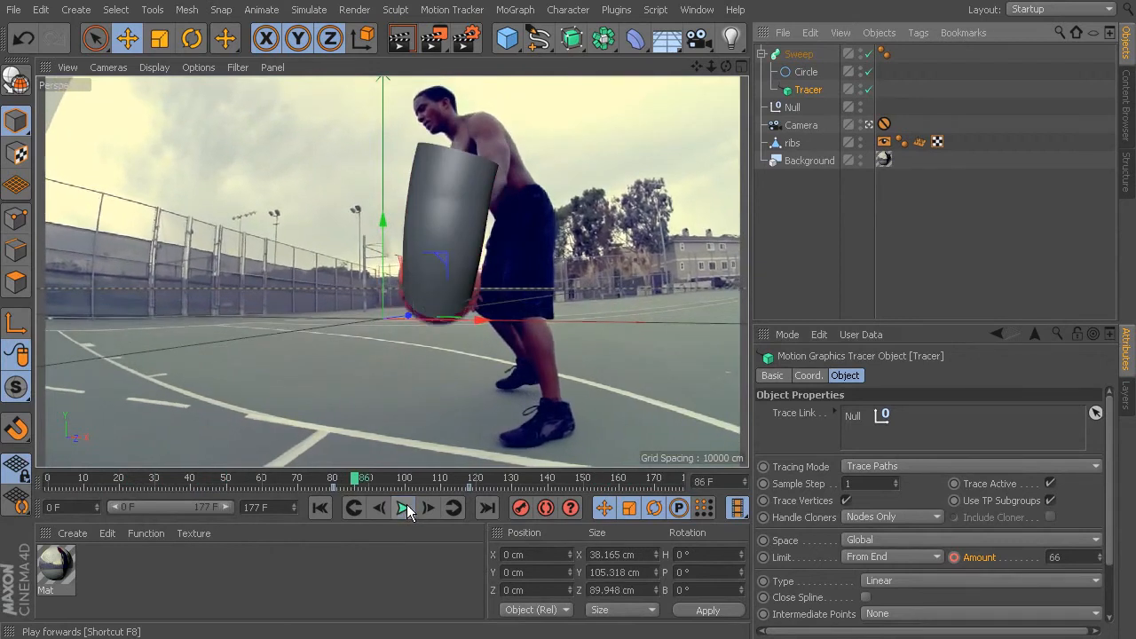
Step: Taper the Sweep with an End Scale of 0 %, and enable Reverse Sequence on the Tracer
left_click(799, 54)
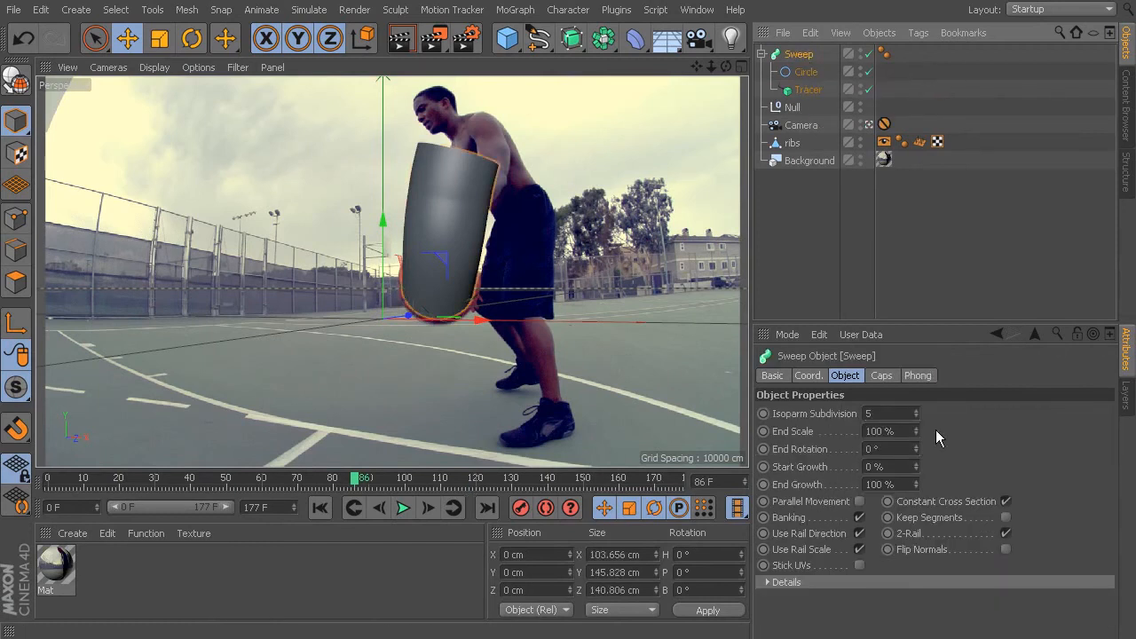
left_click_drag(916, 430, 821, 432)
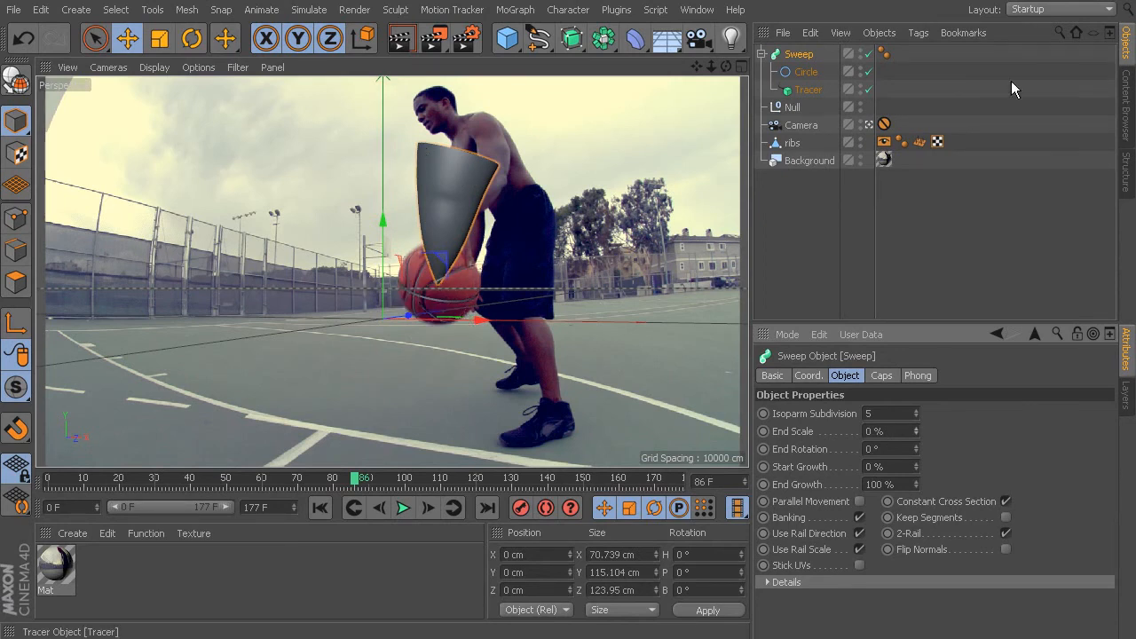
left_click(807, 89)
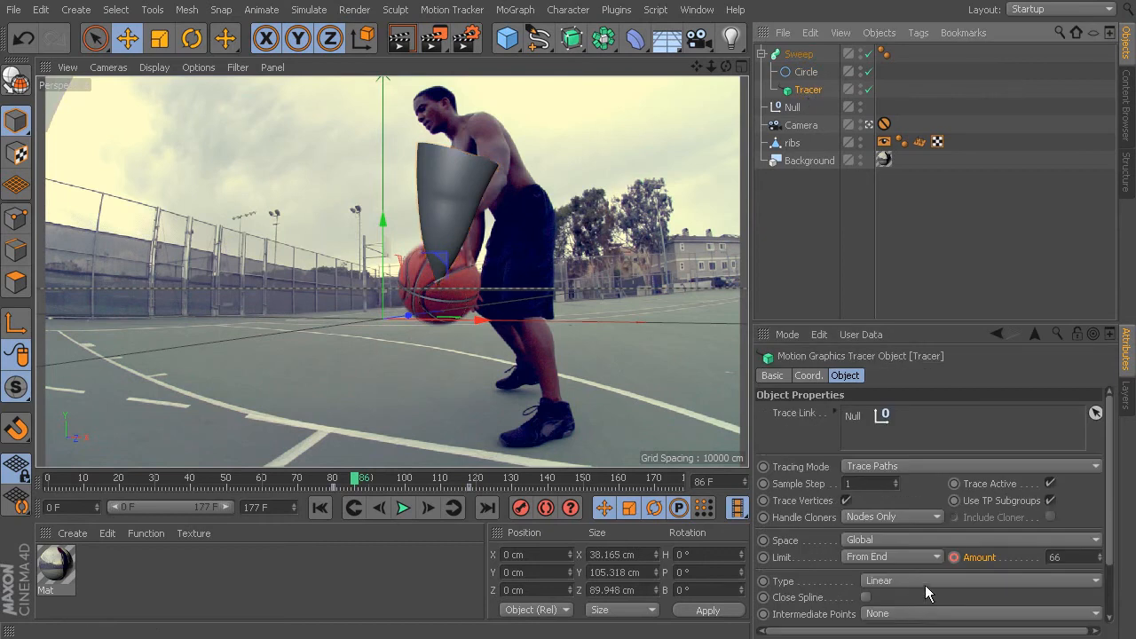
scroll(1106, 477, "down", 3)
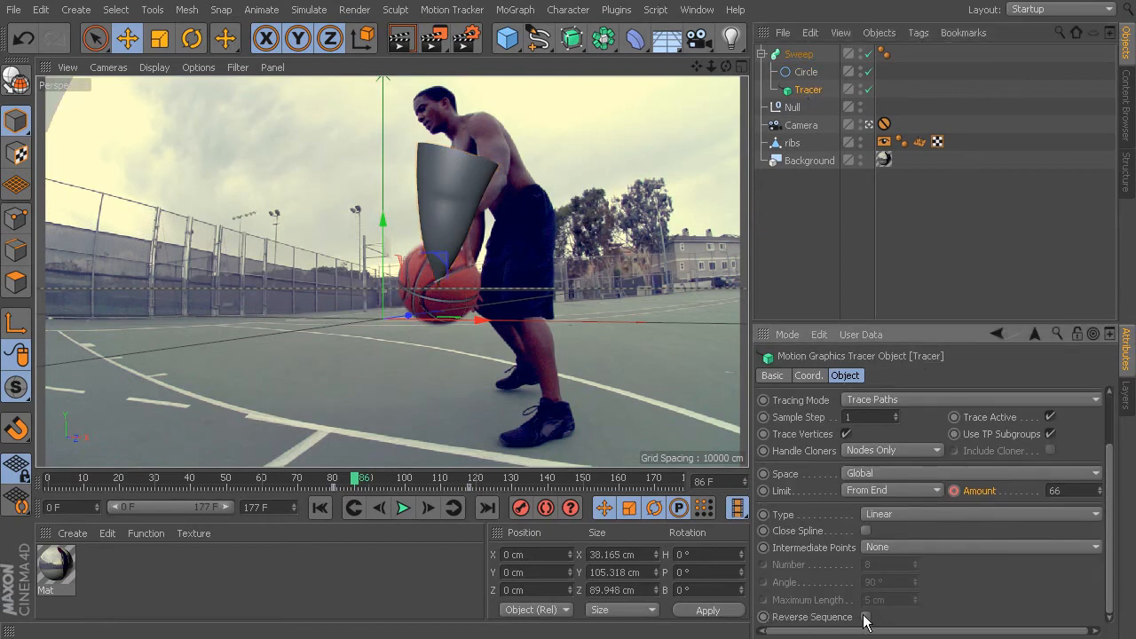
left_click(866, 618)
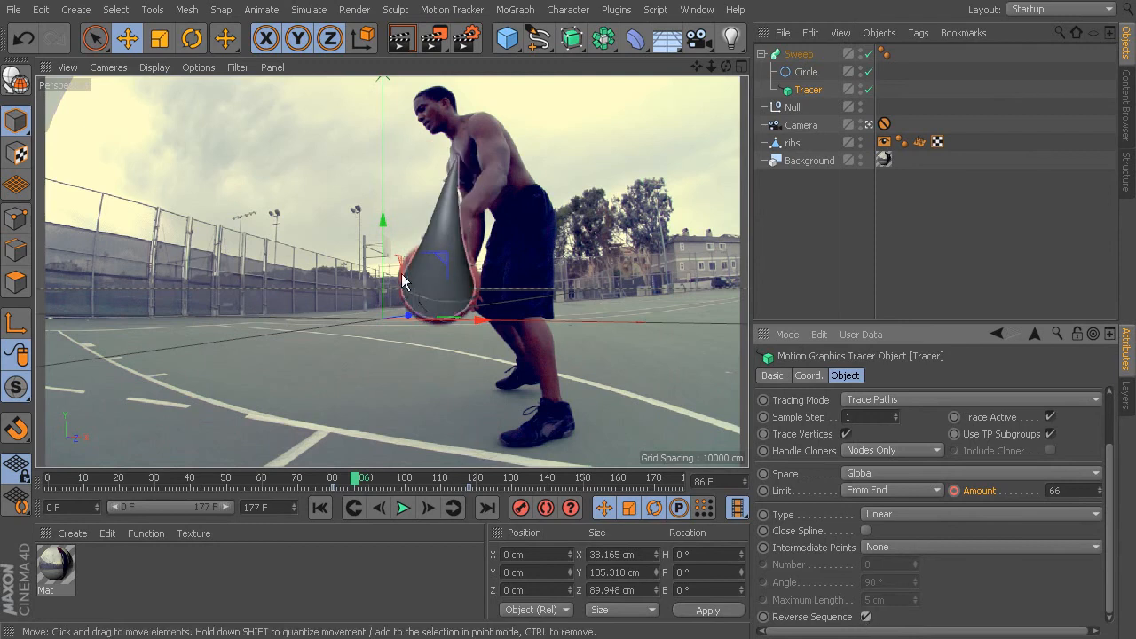
Step: Scrub from the start to frame 145 to check the tapered trail, and display the viewport in Gouraud Shading (Lines)
left_click(49, 487)
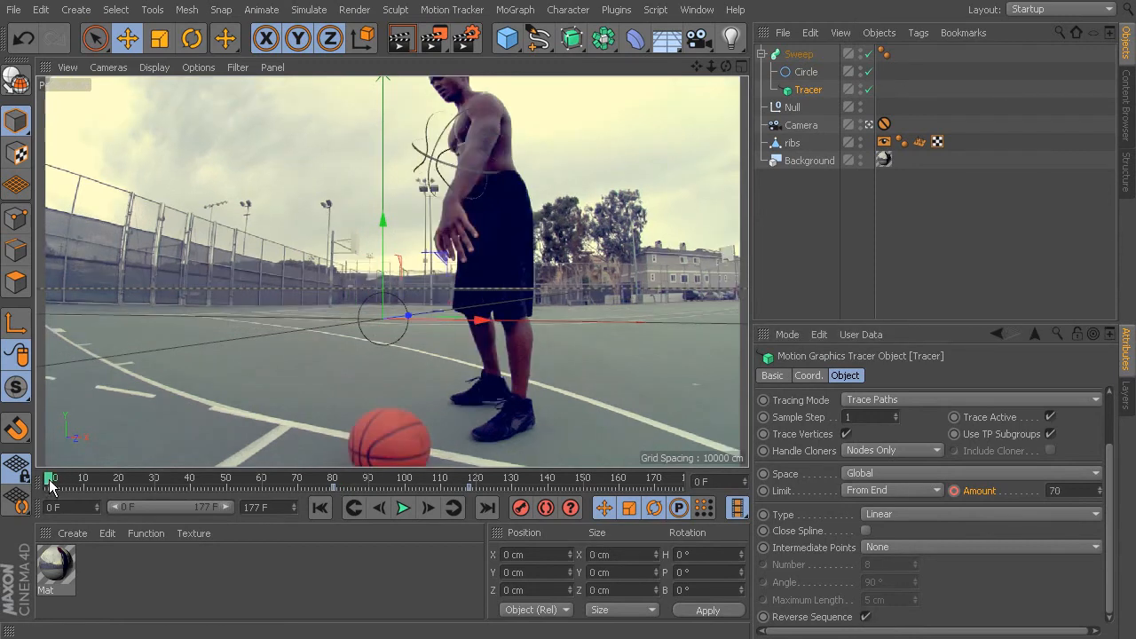
left_click_drag(50, 479, 566, 493)
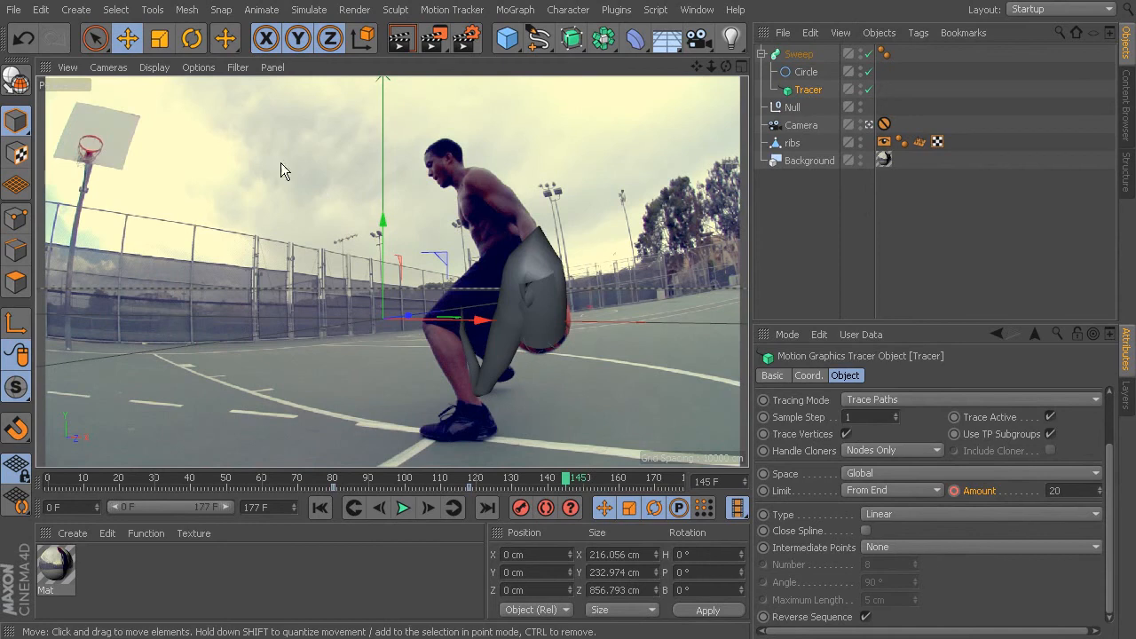
left_click(153, 67)
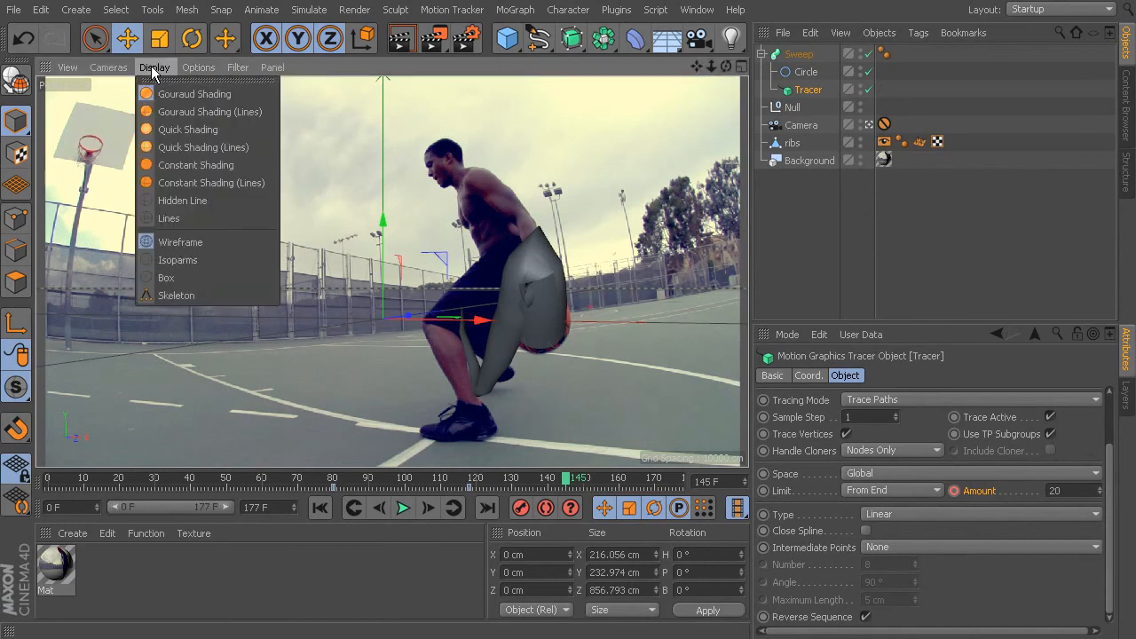
left_click(185, 111)
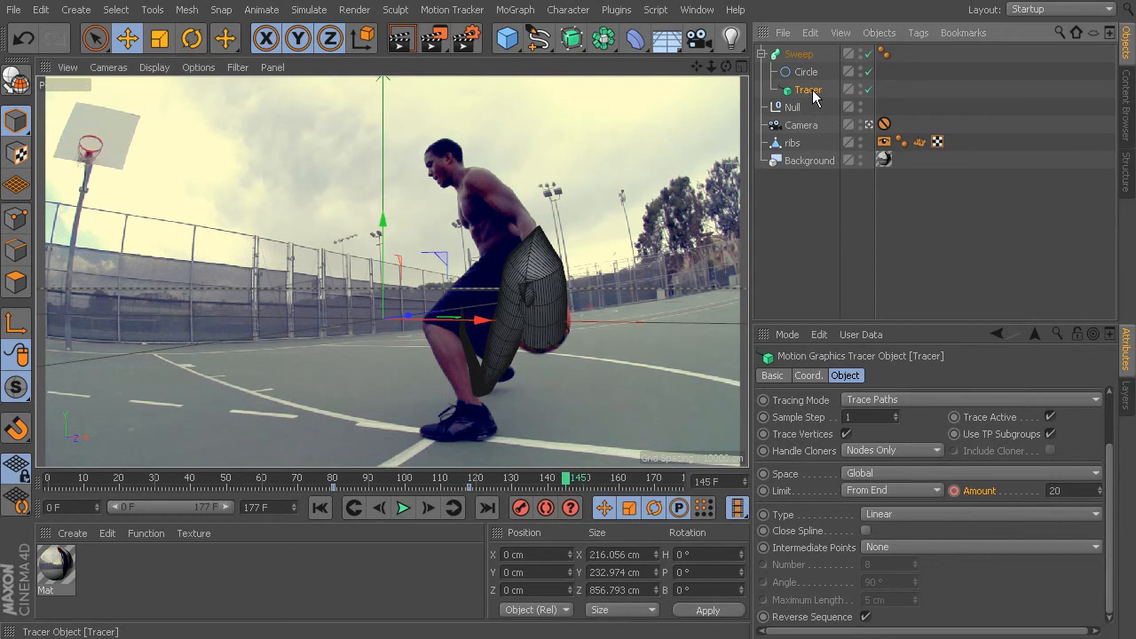
Step: Smooth the Tracer's path with Adaptive intermediate points, the Bezier type and an Angle of about 4°
left_click(883, 547)
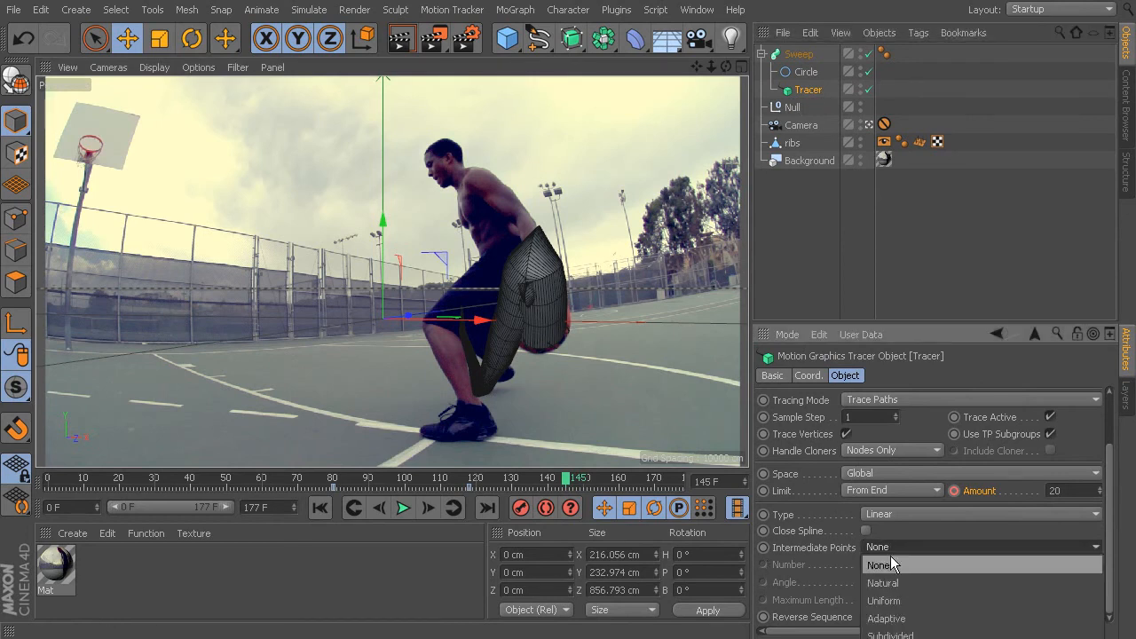
left_click(887, 618)
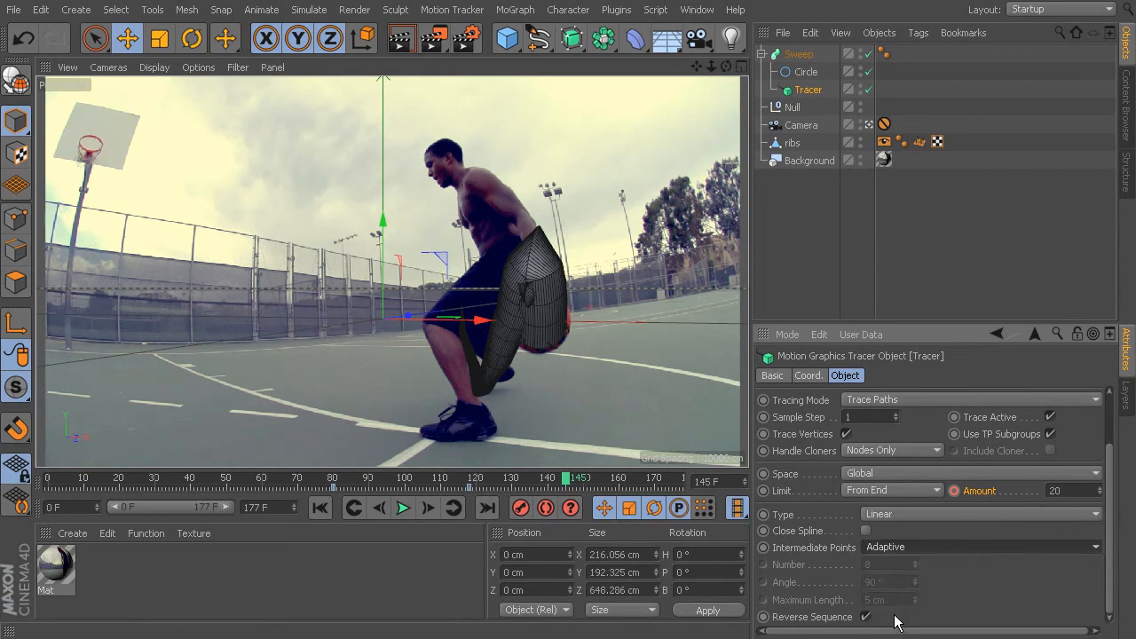
left_click(899, 513)
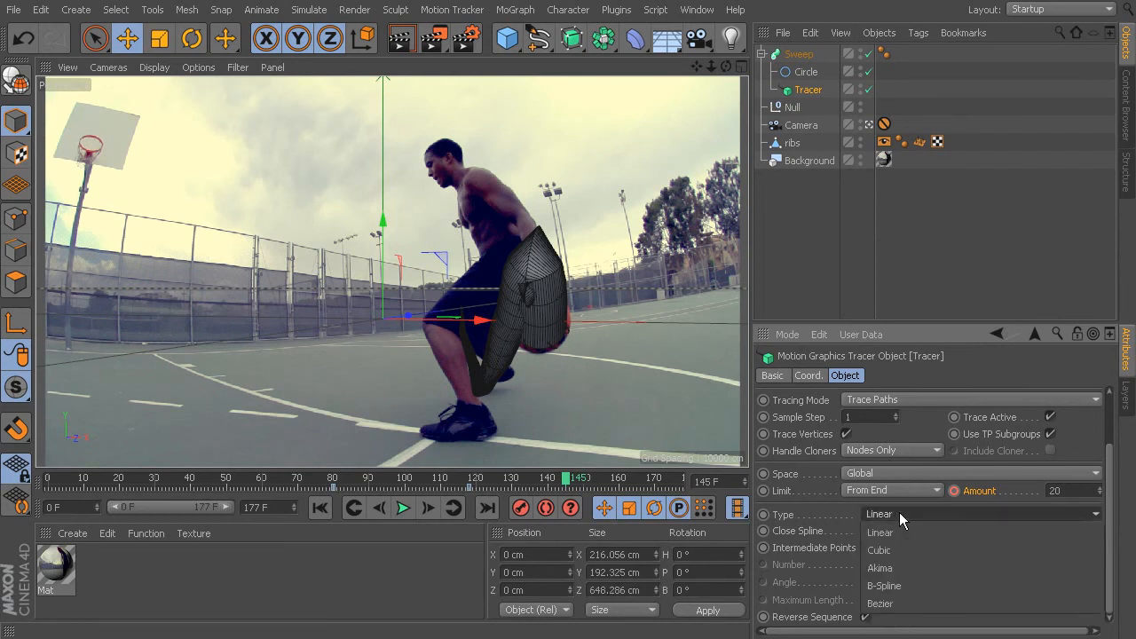
left_click(889, 607)
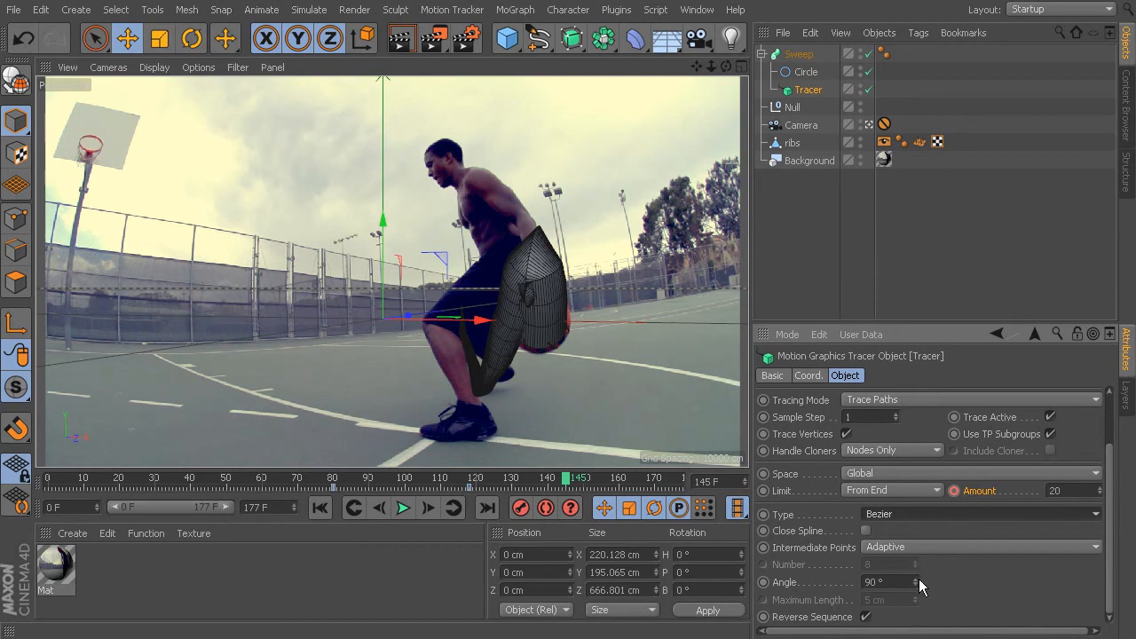
left_click_drag(915, 582, 915, 633)
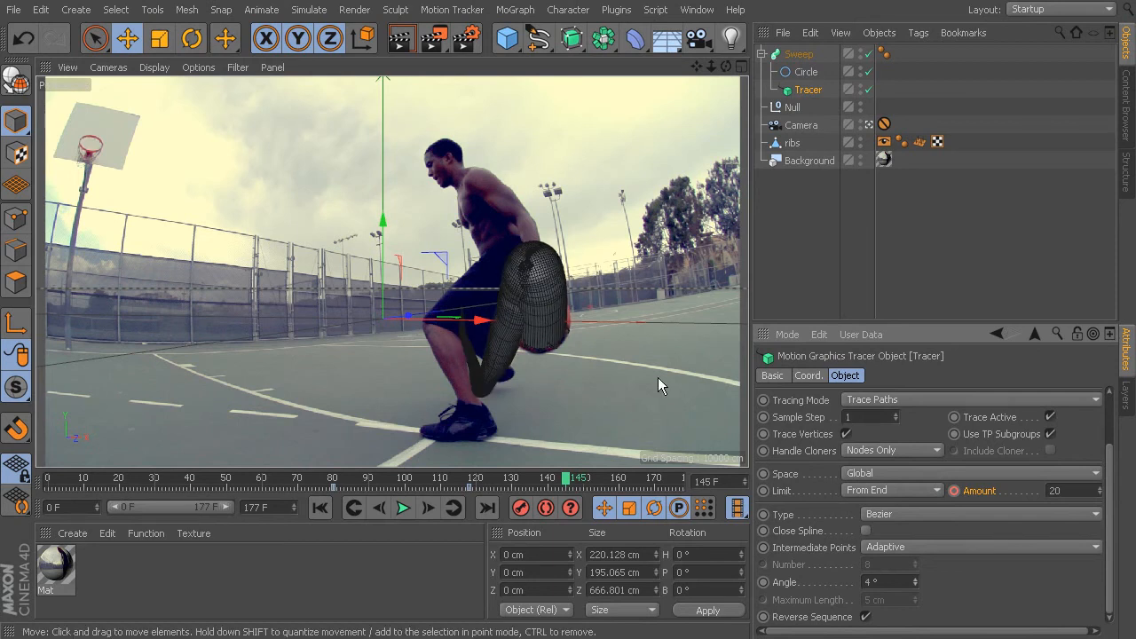
left_click(914, 579)
Step: Set the Circle's intermediate point Angle to 25° to lighten the mesh, and play the animation to check the trail
left_click(803, 73)
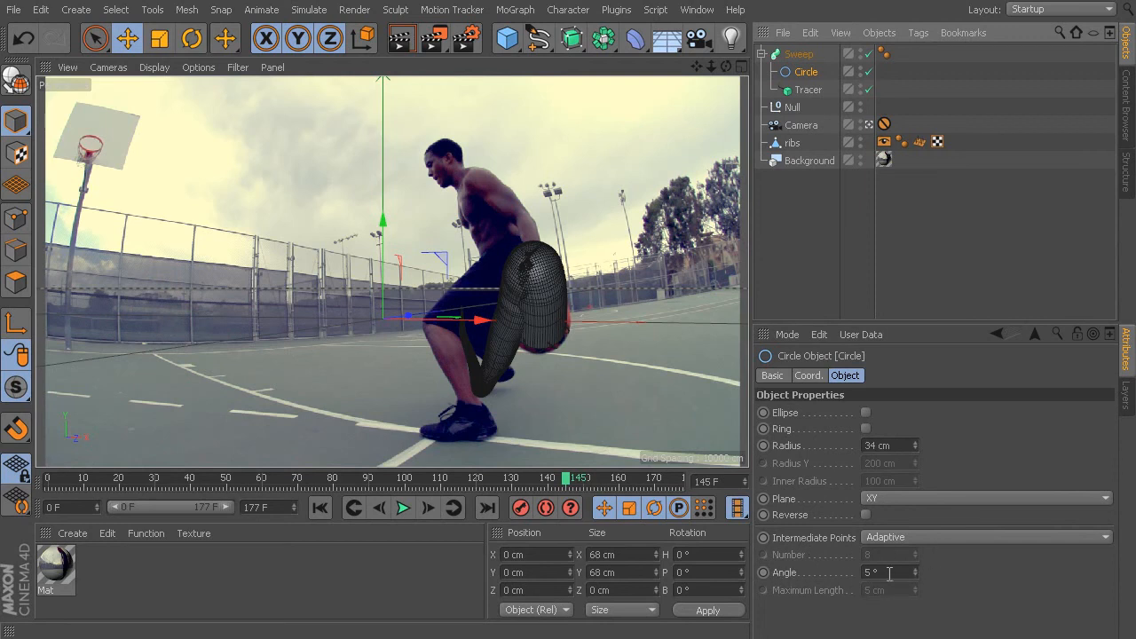
left_click_drag(918, 575, 922, 554)
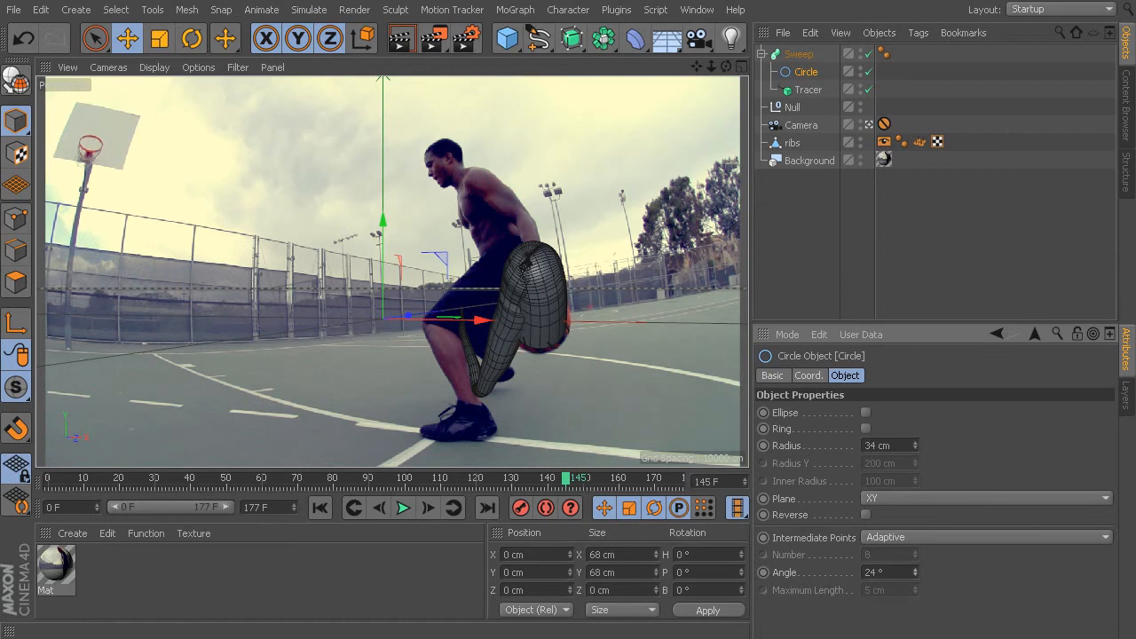
left_click(915, 570)
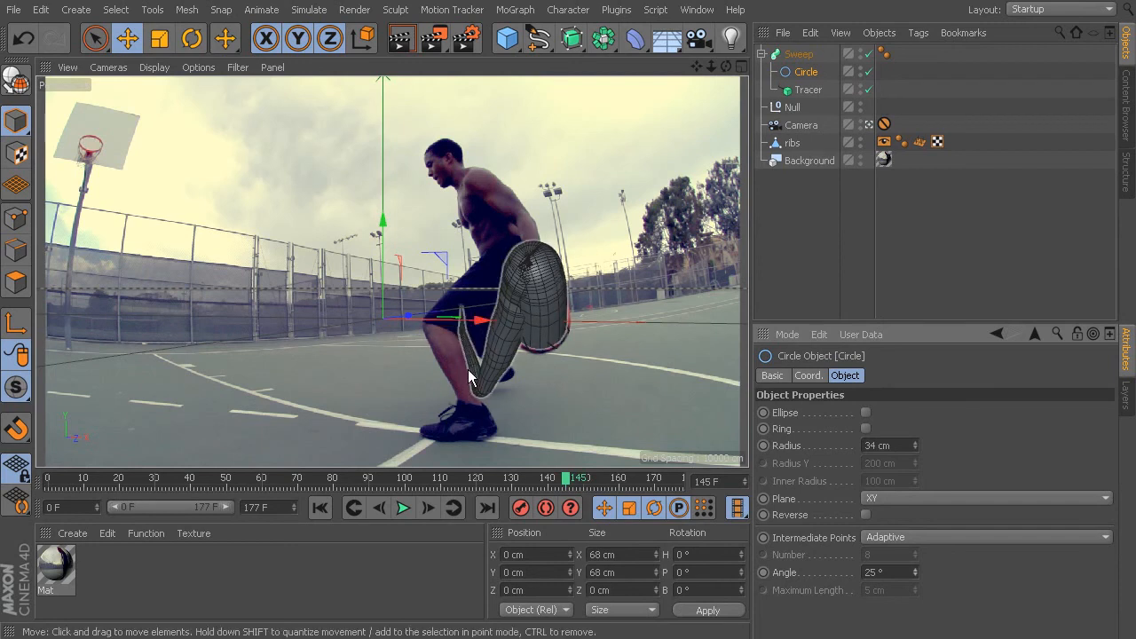
left_click(404, 507)
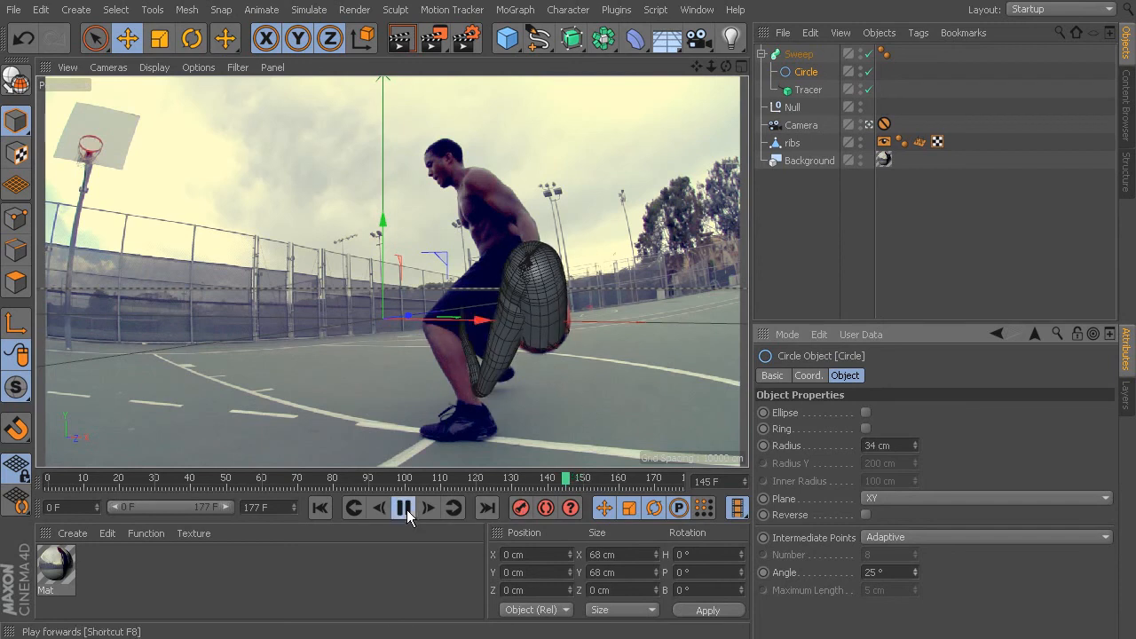
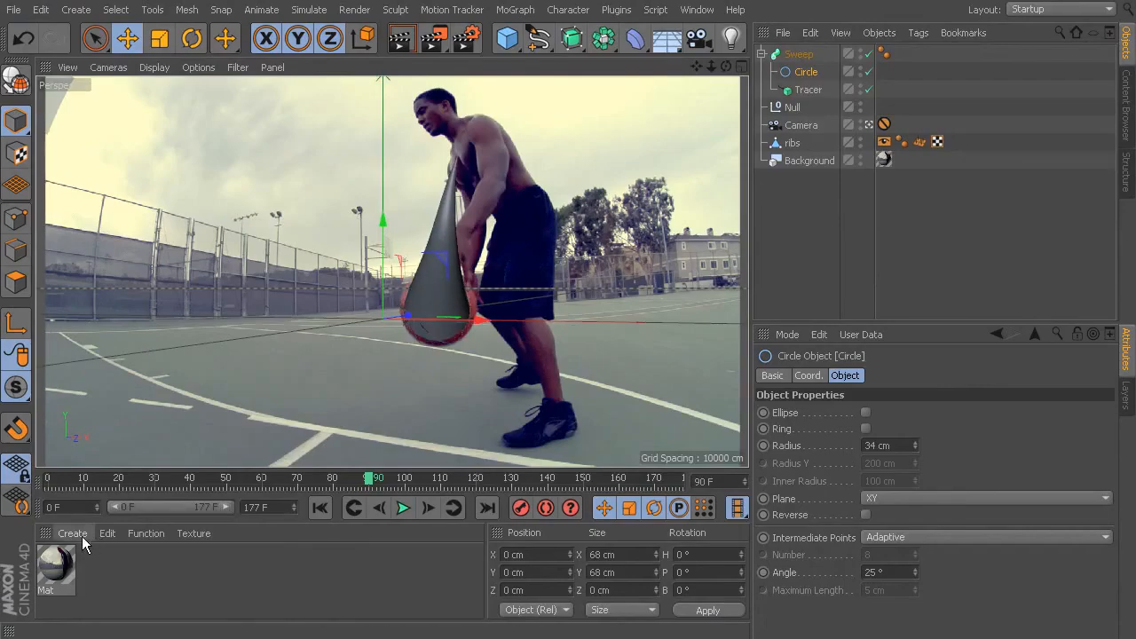
Step: Create a new material, and disable its Color and Reflectance channels
left_click(74, 533)
left_click(98, 567)
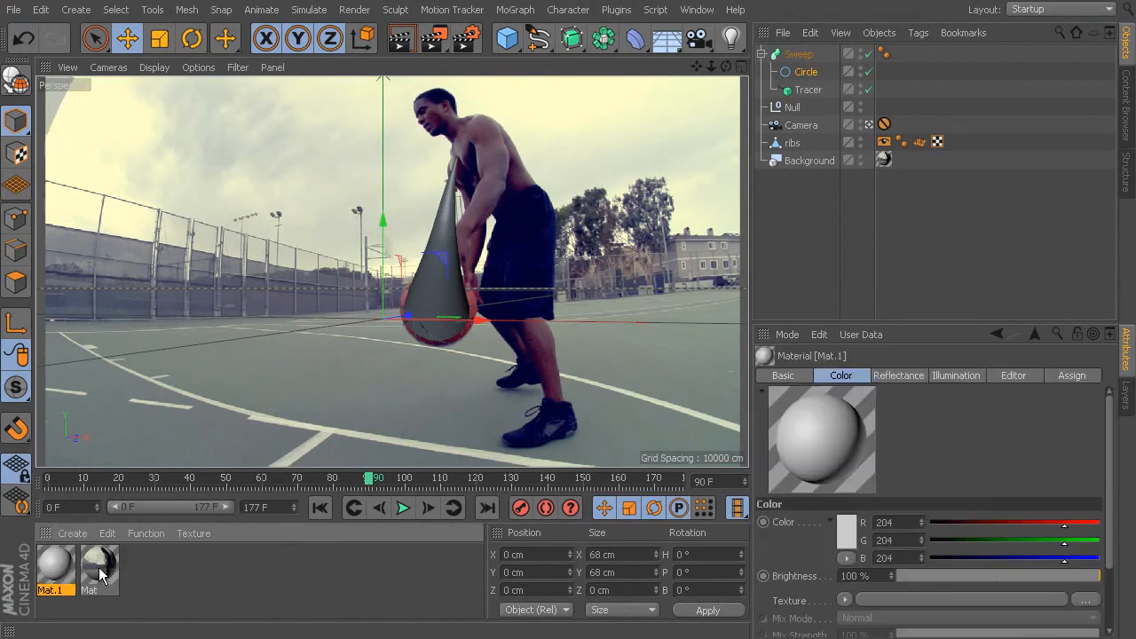
double_click(56, 564)
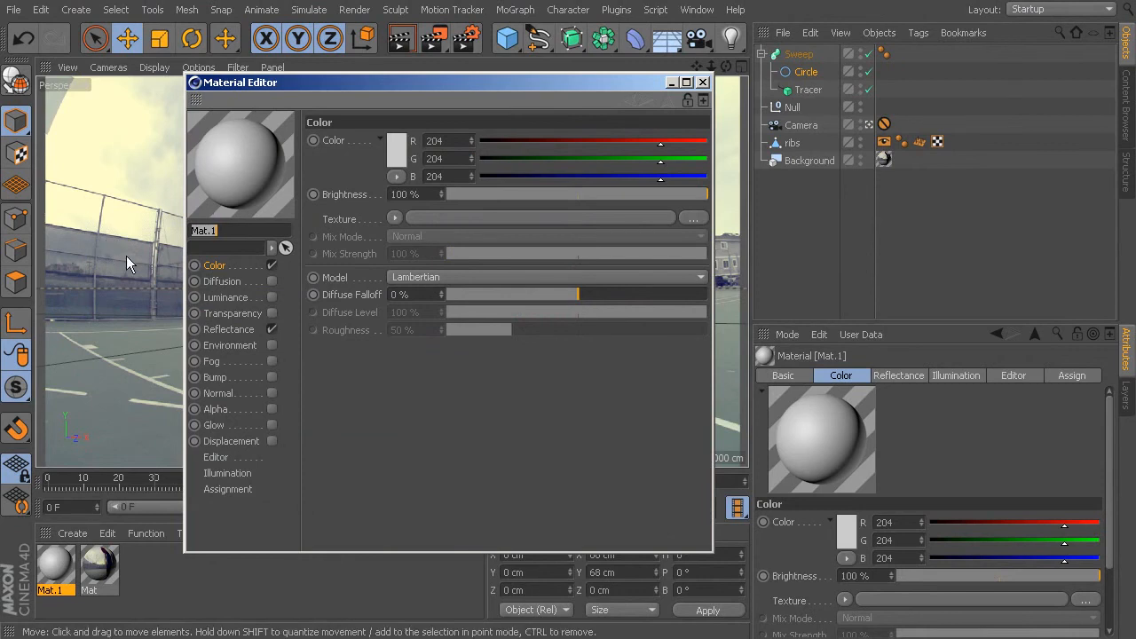
left_click(272, 265)
left_click(271, 329)
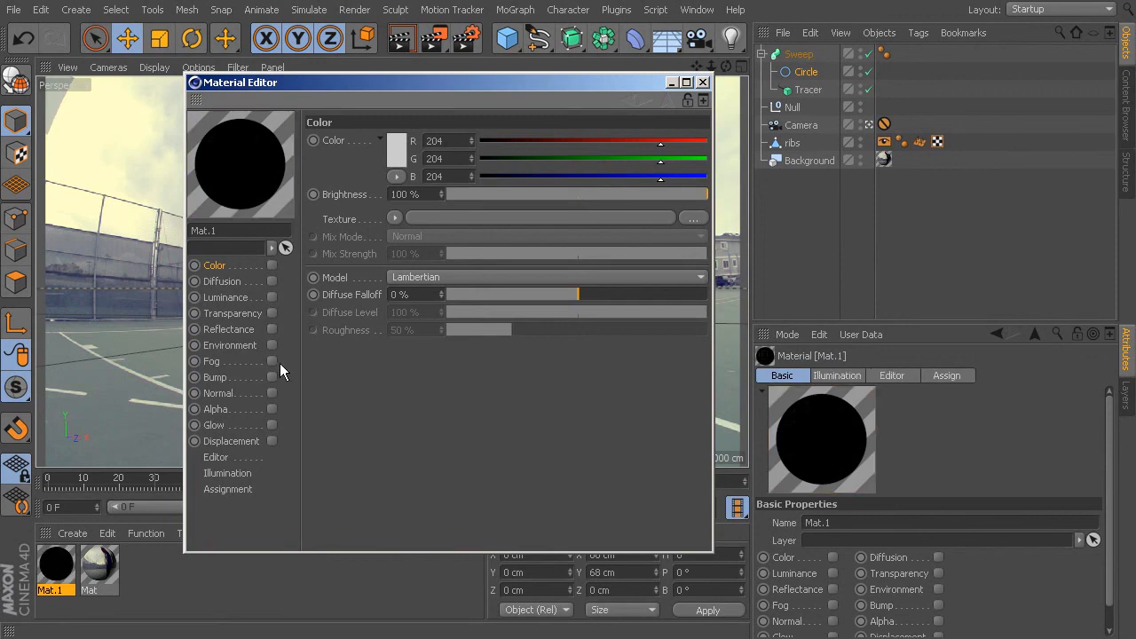
Step: Enable the new material's Luminance channel and set its color to orange, RGB 255, 153, 0
left_click(228, 297)
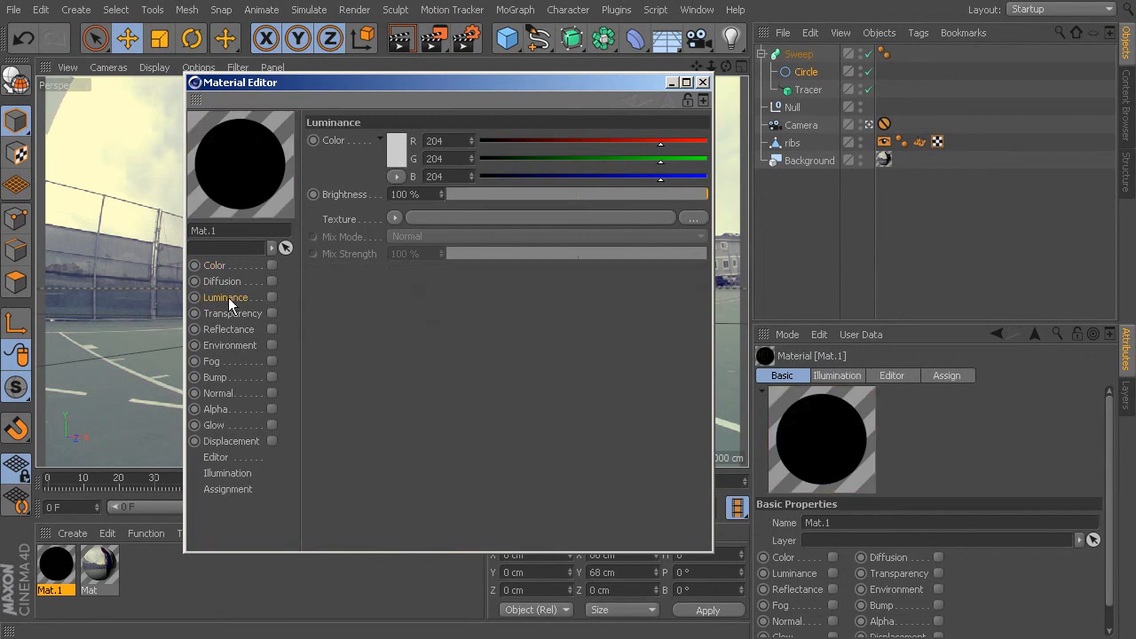
left_click(392, 149)
left_click_drag(357, 75, 429, 71)
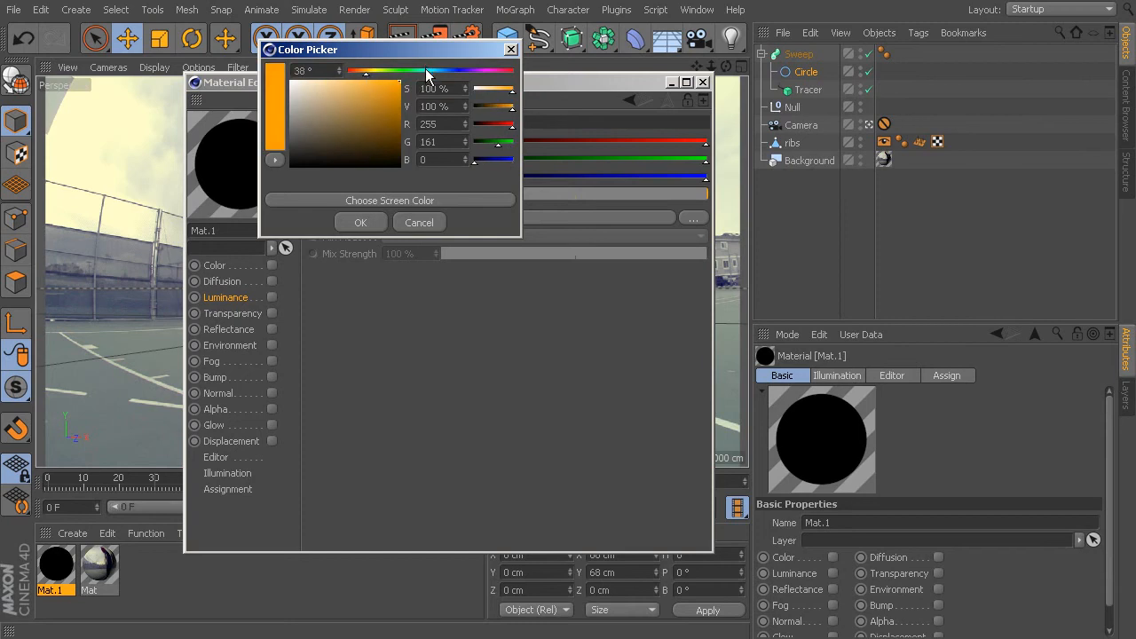
left_click(364, 221)
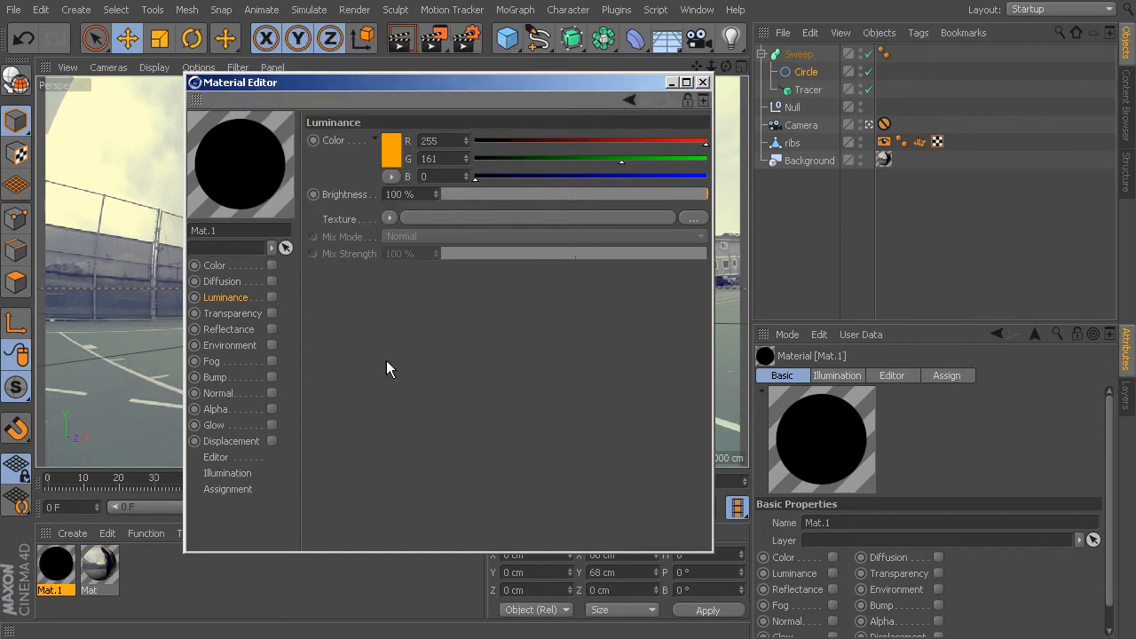
left_click(272, 298)
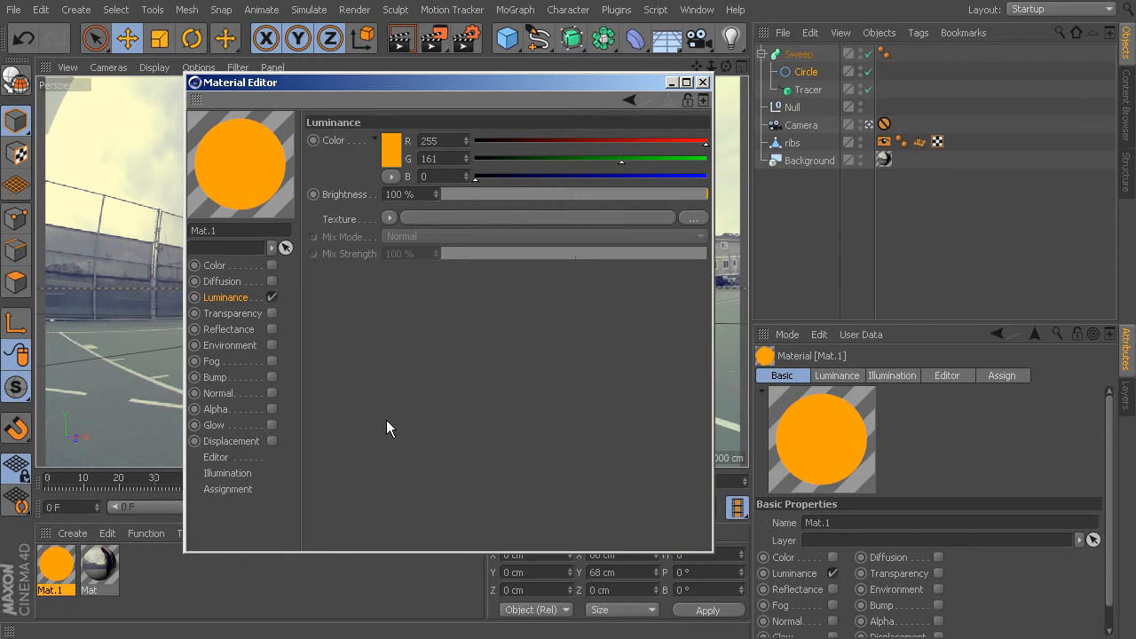
left_click(389, 147)
left_click(361, 77)
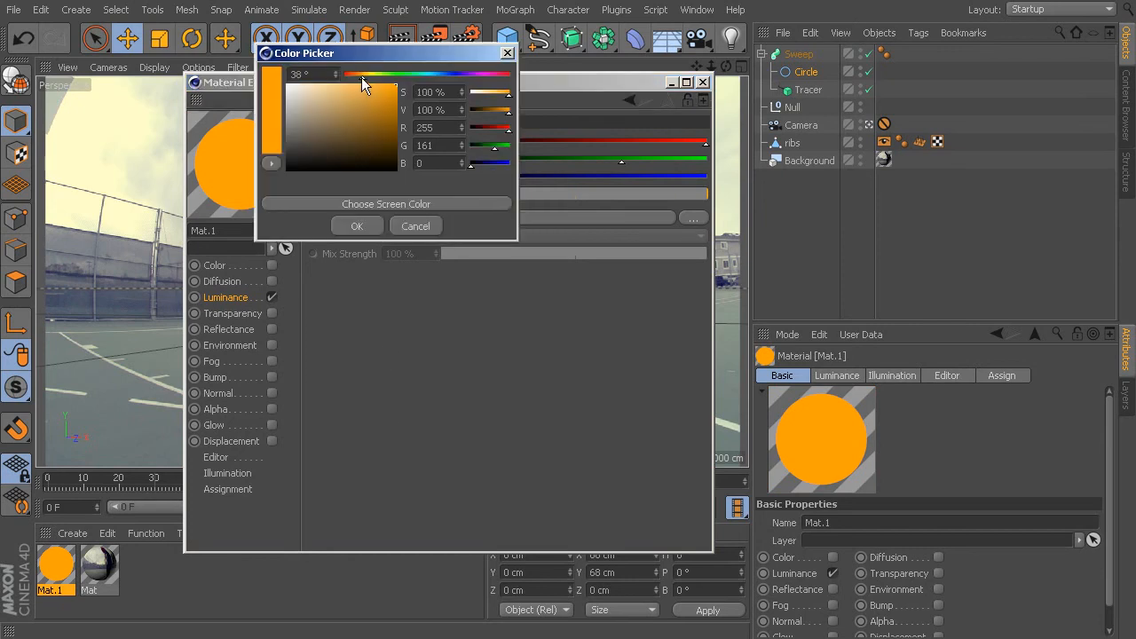
left_click(355, 217)
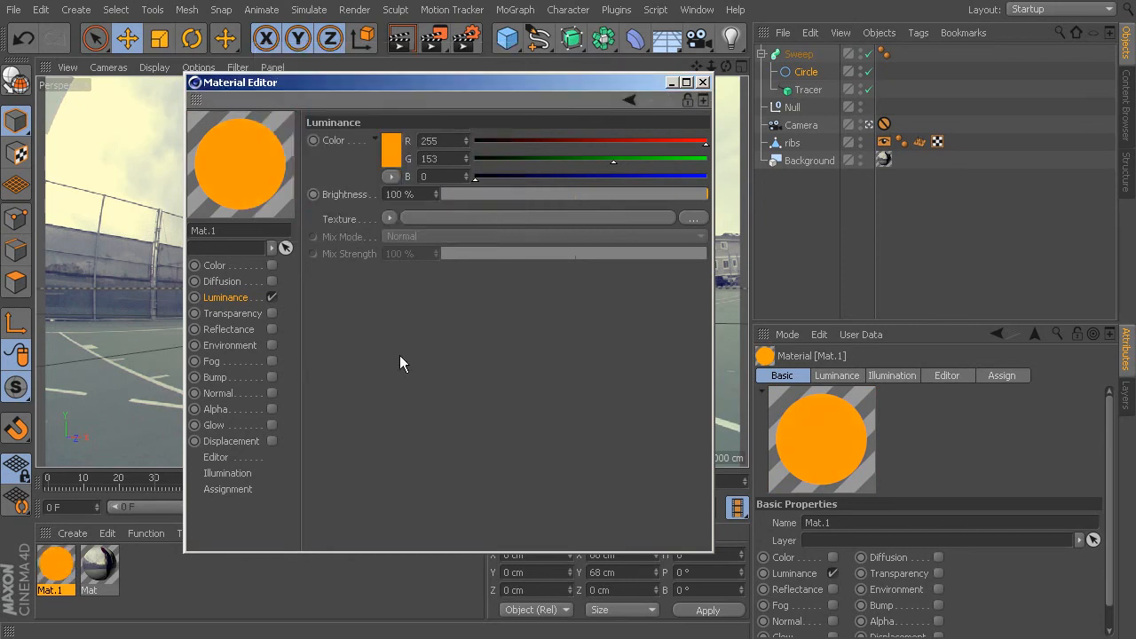
Step: Apply the orange material to the Sweep, and scrub the animation from the start to frame 111 and back to 76 to check the trail
left_click(701, 83)
left_click_drag(559, 124, 796, 55)
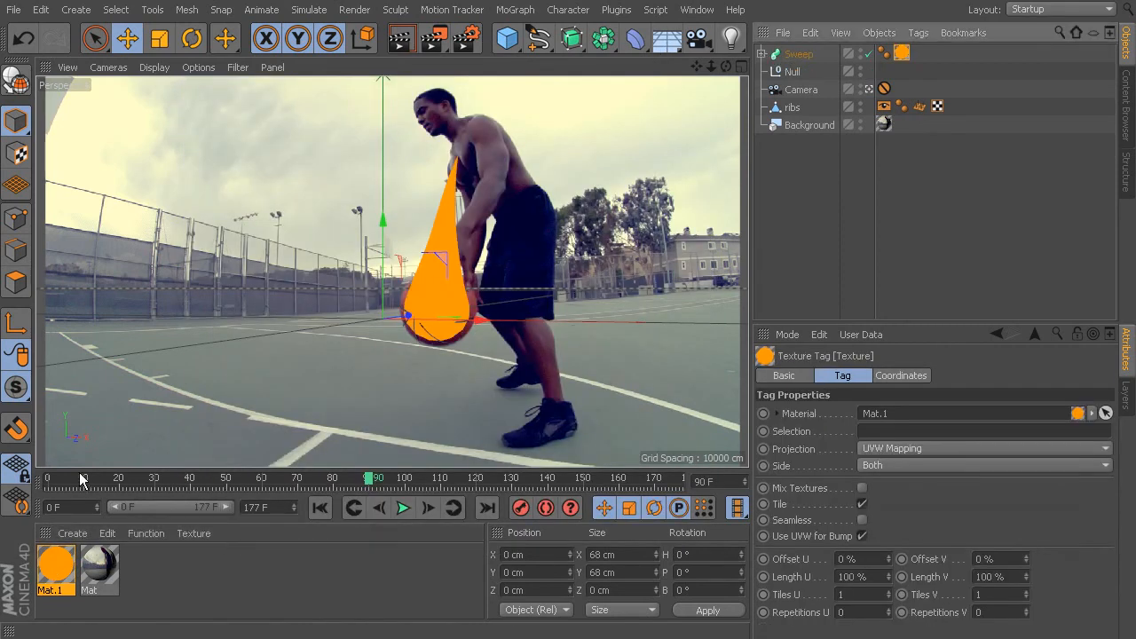
left_click(320, 507)
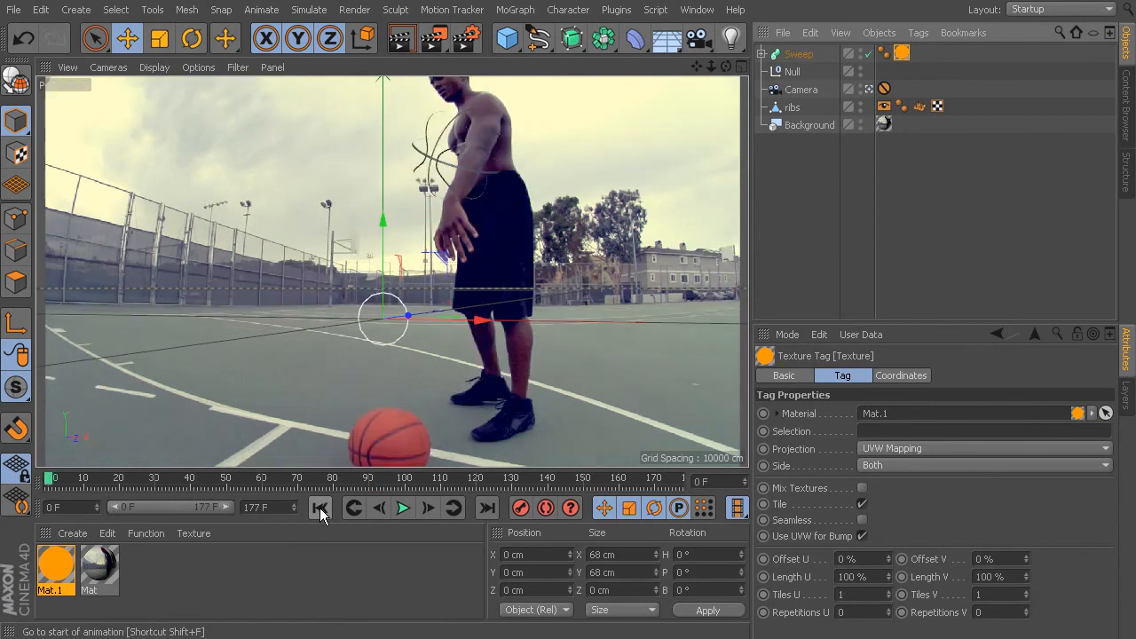
left_click(60, 478)
left_click_drag(60, 477, 305, 546)
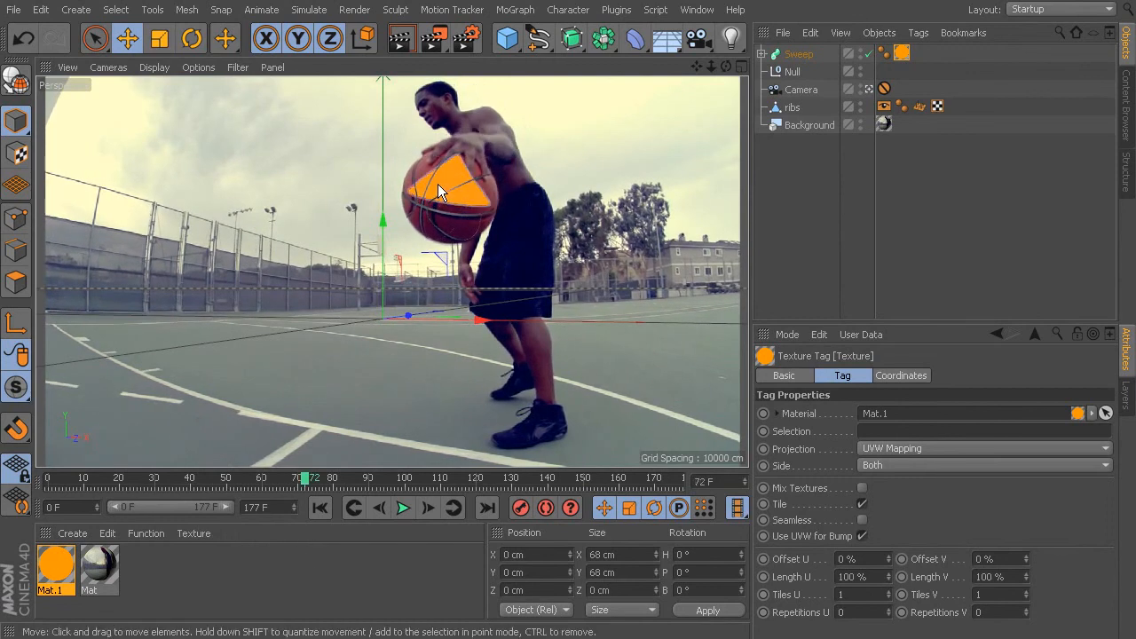
left_click_drag(457, 174, 486, 208)
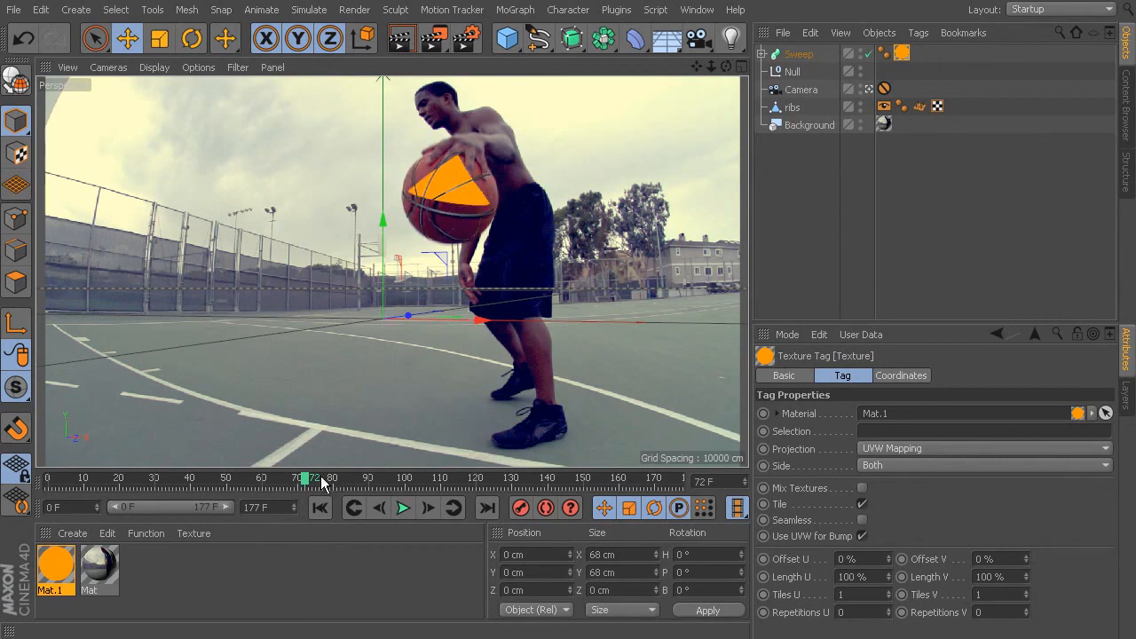
left_click_drag(307, 482, 445, 485)
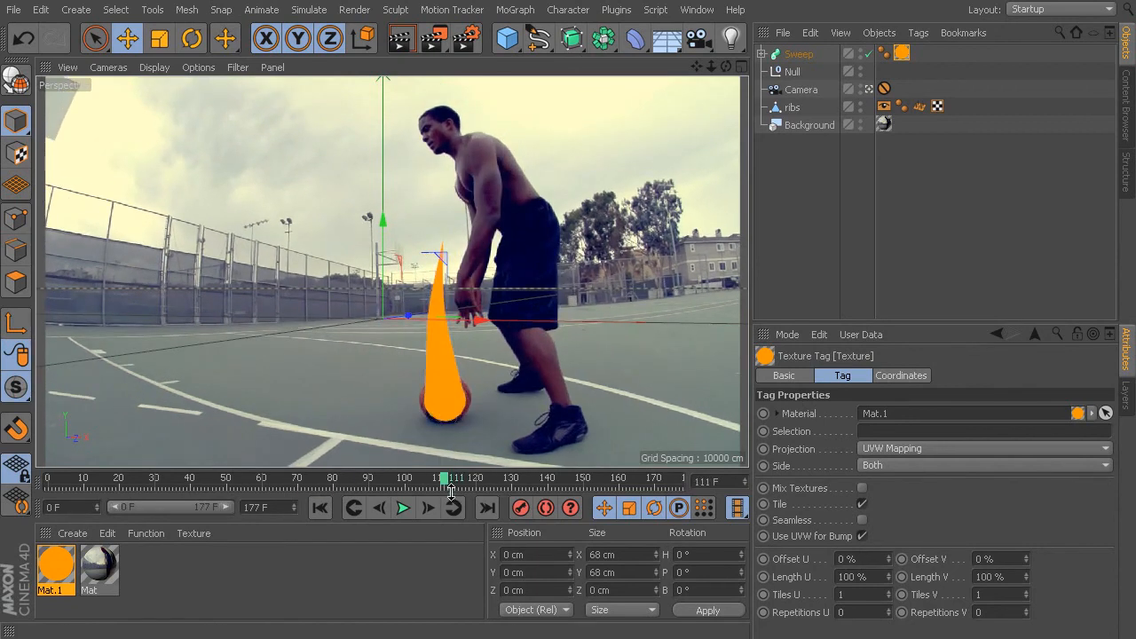
left_click_drag(444, 484, 321, 552)
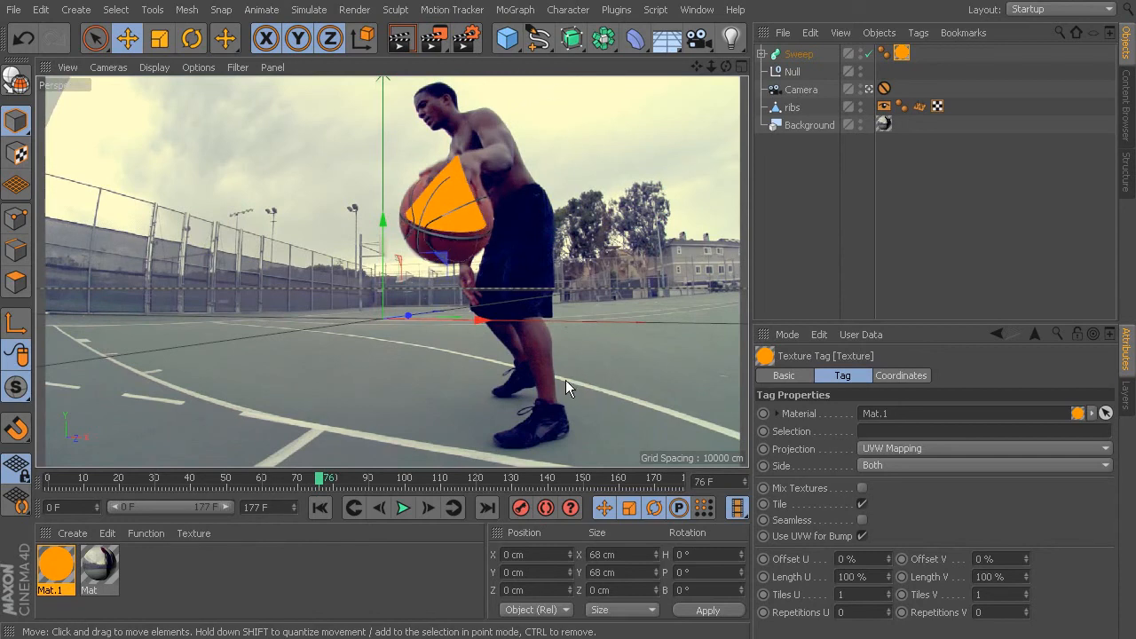
Step: Add a Sphere primitive, and extend the timeline's end and visible range to frame 250
left_click(802, 75)
left_click(507, 38)
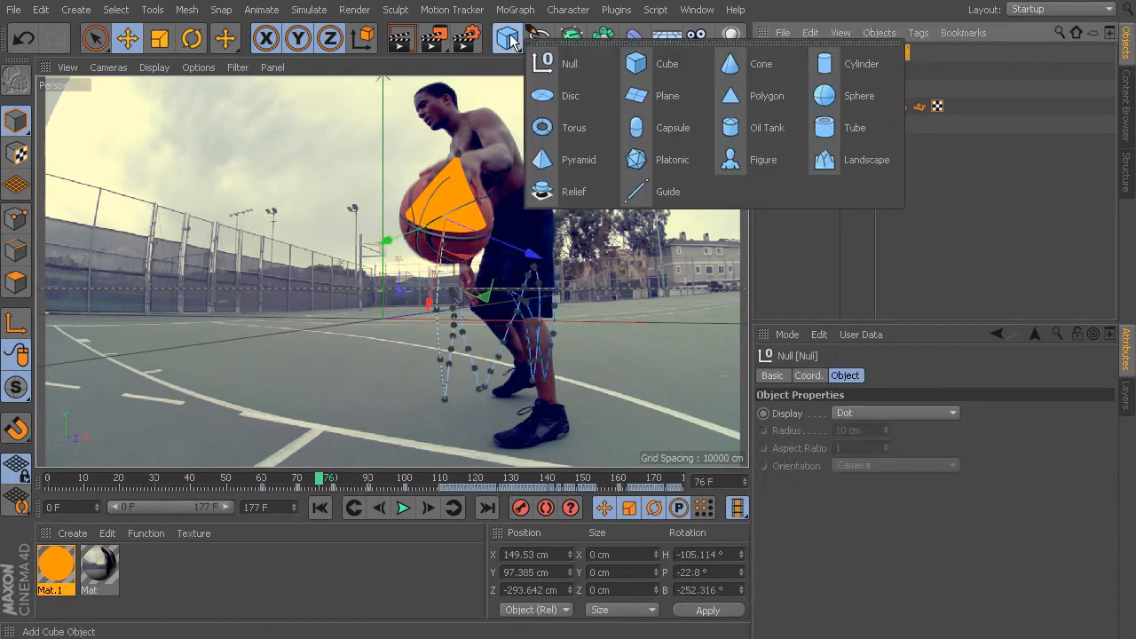
left_click(844, 97)
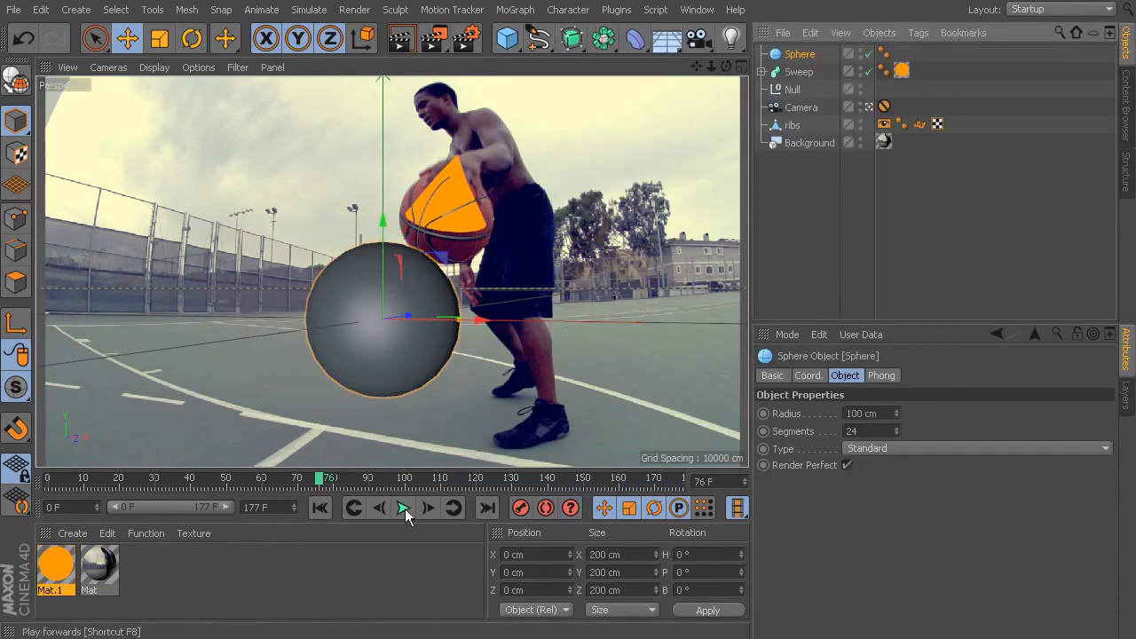
double_click(262, 507)
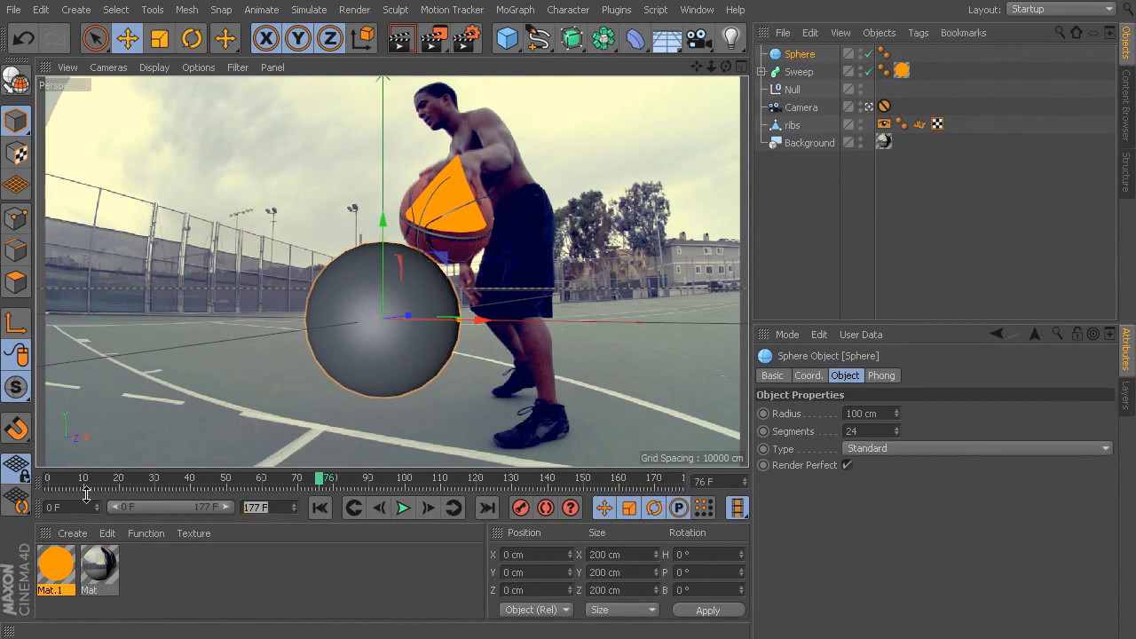
left_click(261, 563)
left_click_drag(192, 503, 244, 504)
Step: Select all of the Null's animation keyframes at frame 57 and copy them
left_click(797, 90)
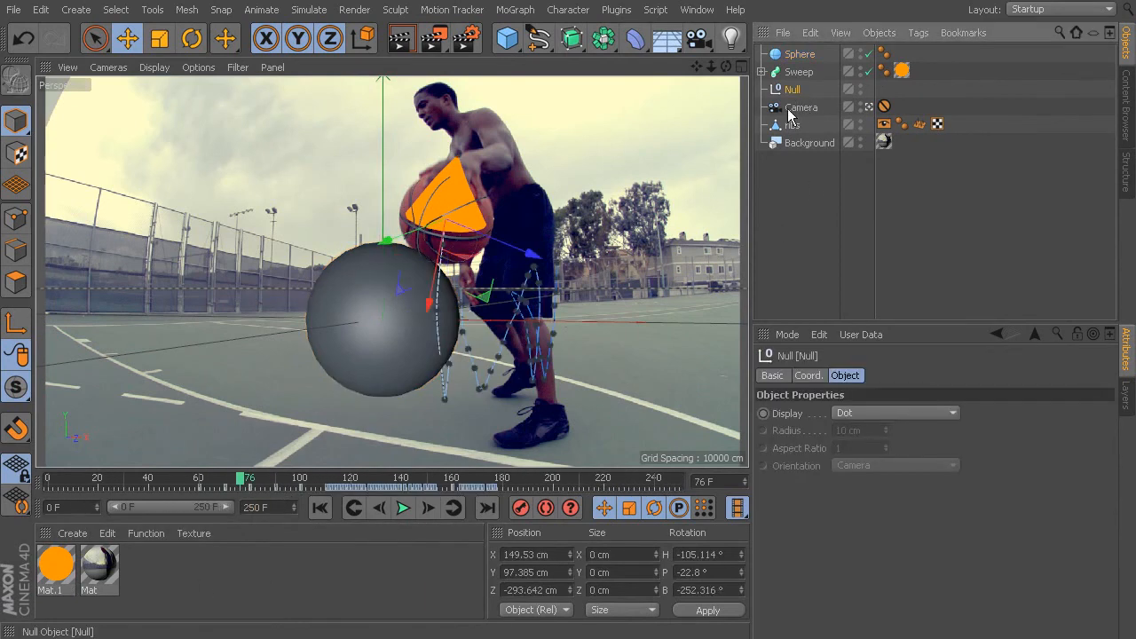
left_click(191, 482)
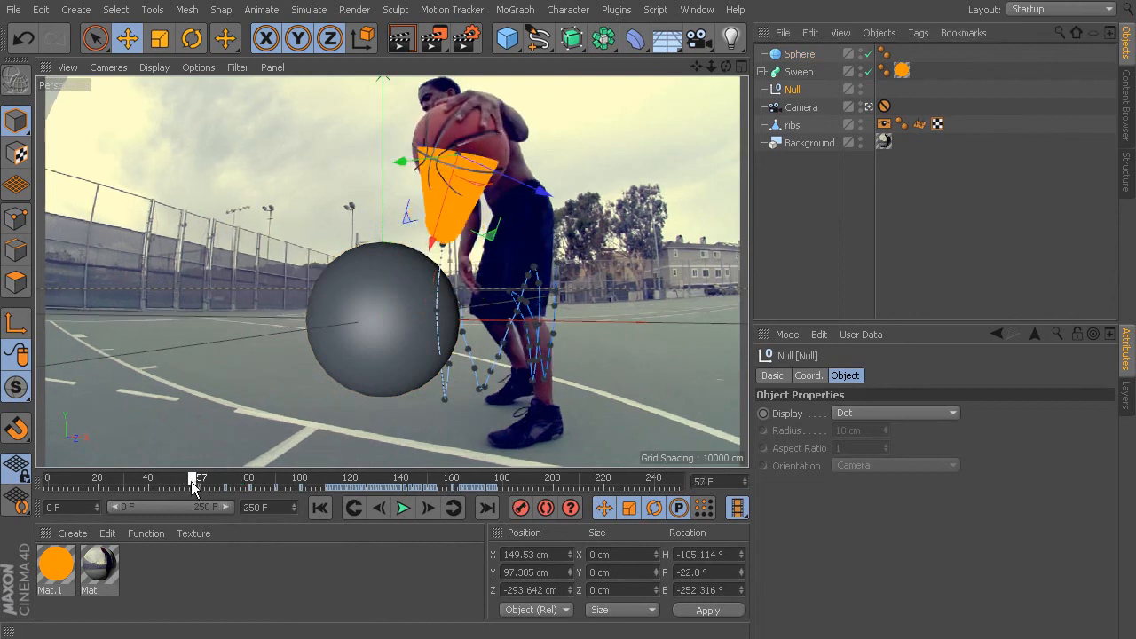
left_click_drag(515, 487, 168, 488)
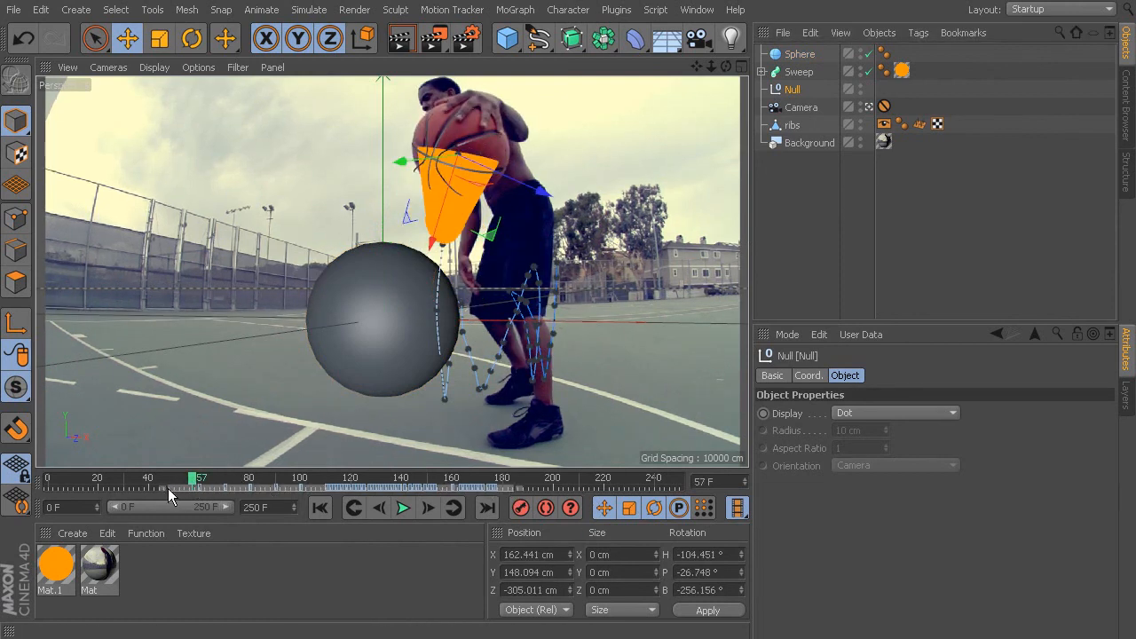
right_click(228, 485)
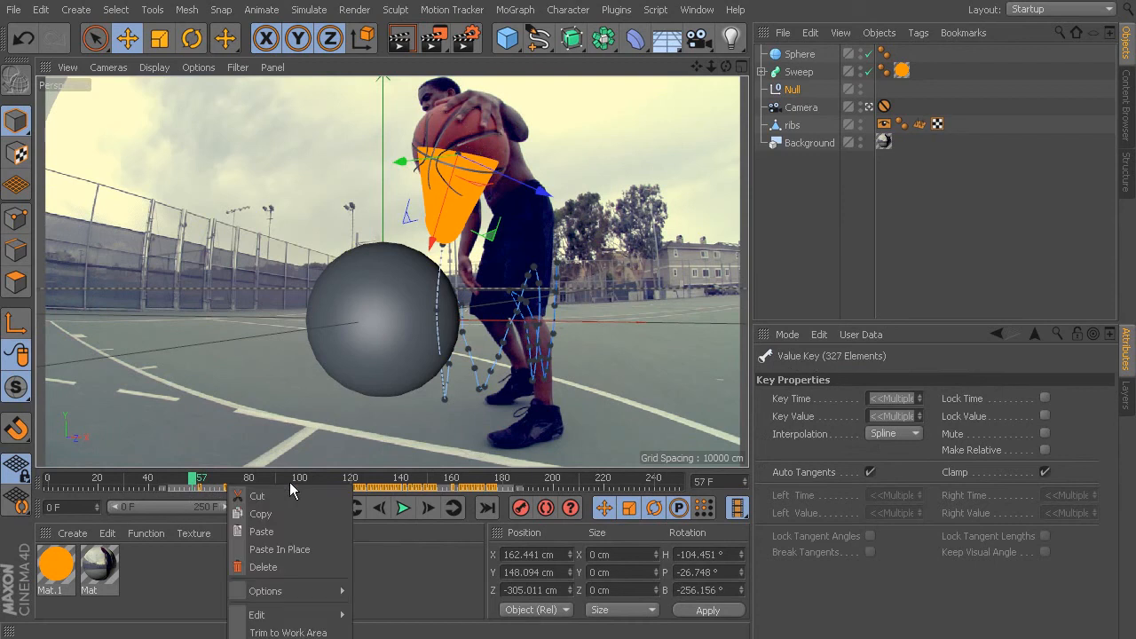
left_click(260, 514)
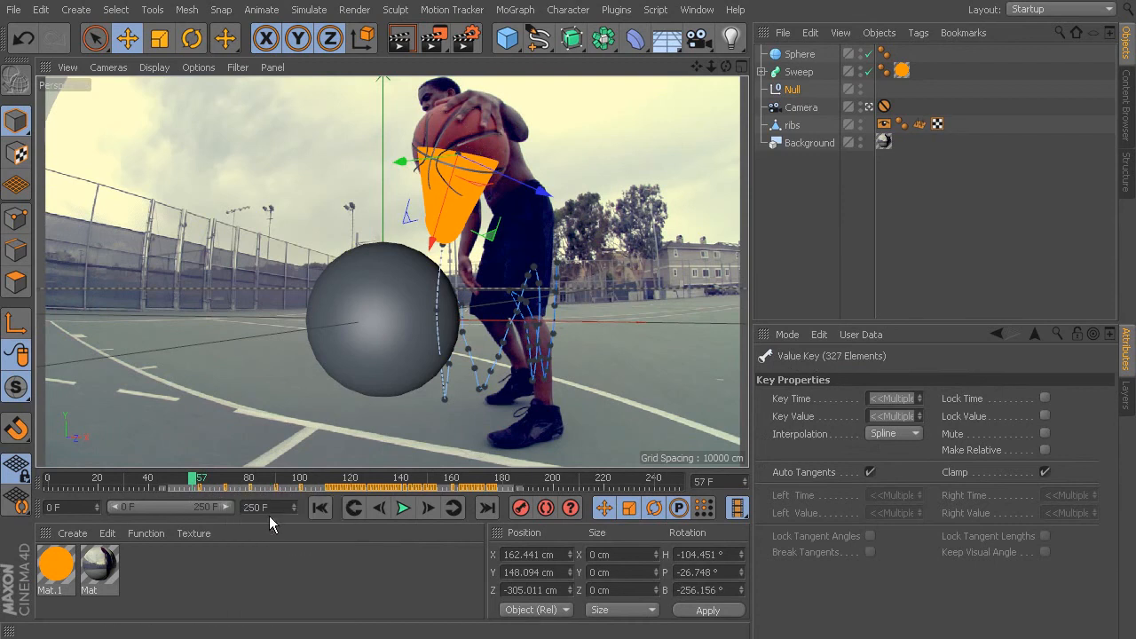
Step: Paste the copied keyframes onto the Sphere, and shift them so they start at frame 60
left_click(799, 54)
right_click(216, 490)
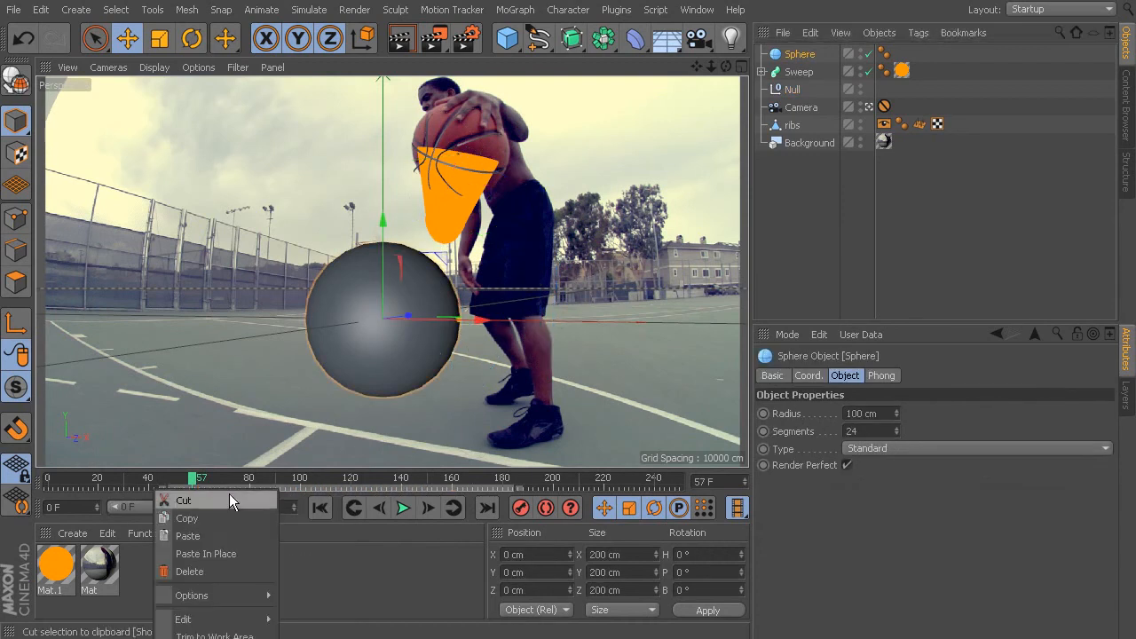
left_click(198, 532)
left_click(299, 479)
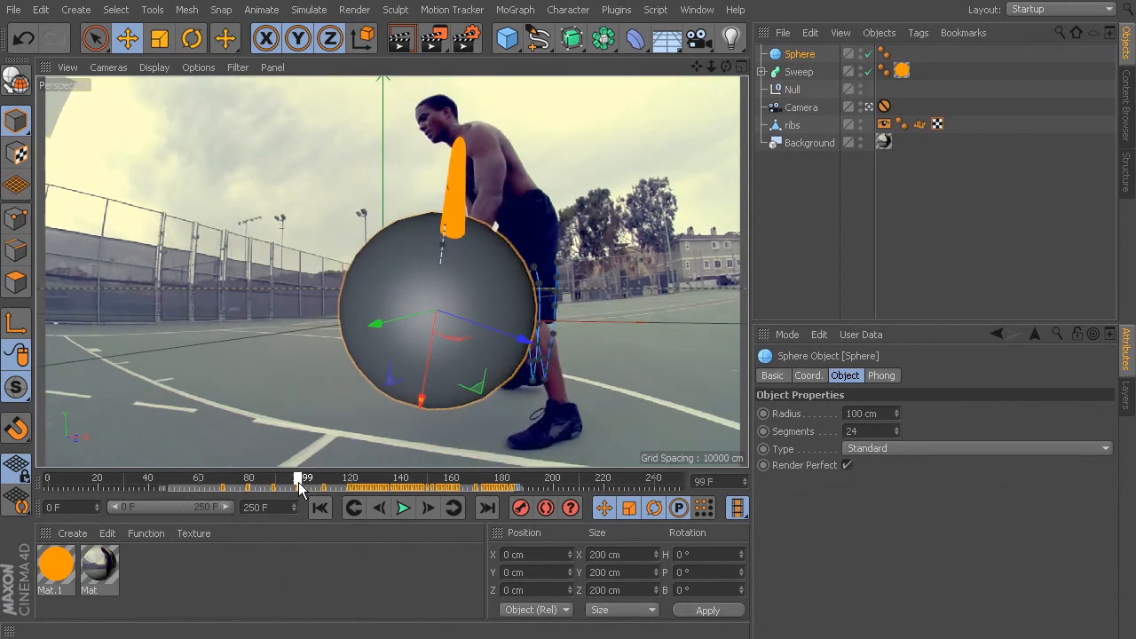
left_click(196, 487)
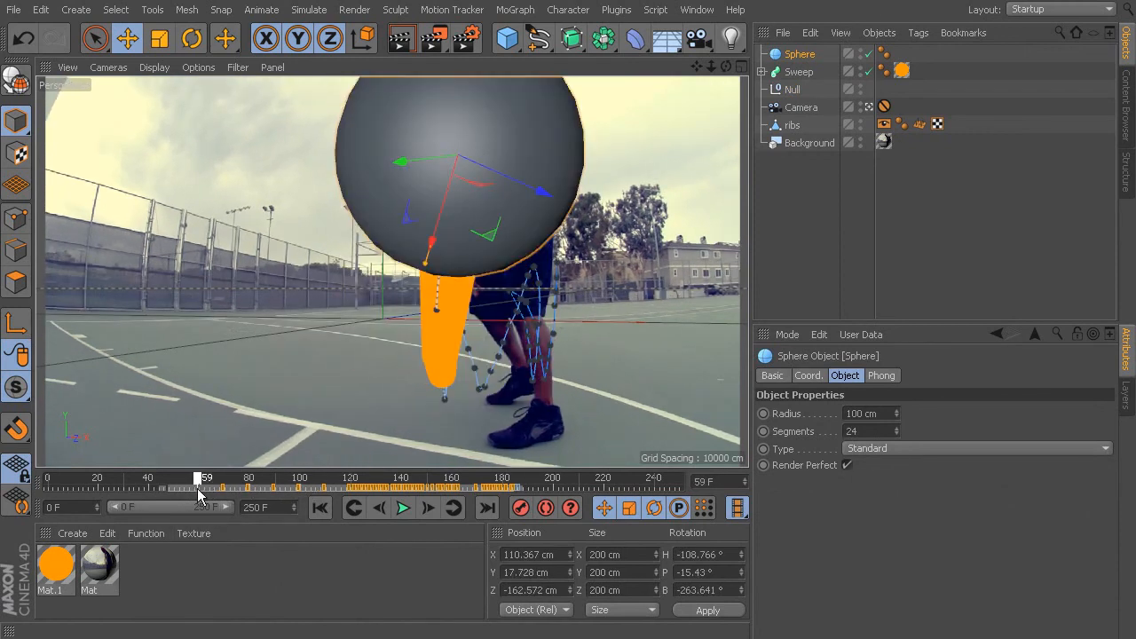
left_click_drag(233, 489, 248, 512)
Step: Set the timeline end to frame 177, and scrub to the last frame to check the Sphere's motion
left_click(98, 493)
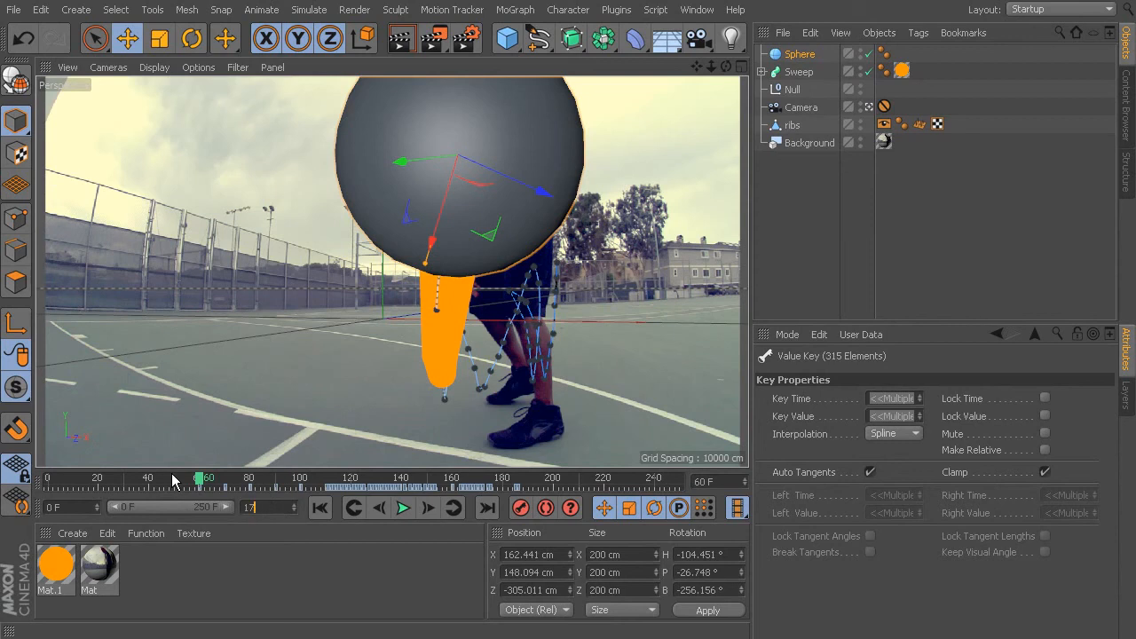
left_click(232, 557)
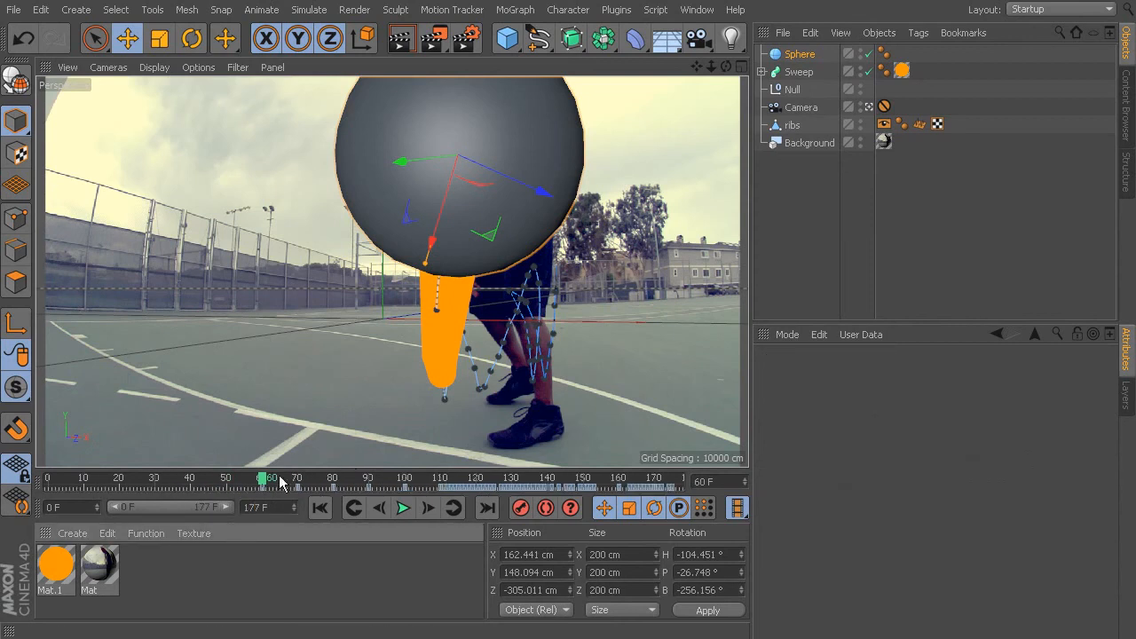
left_click_drag(267, 479, 677, 523)
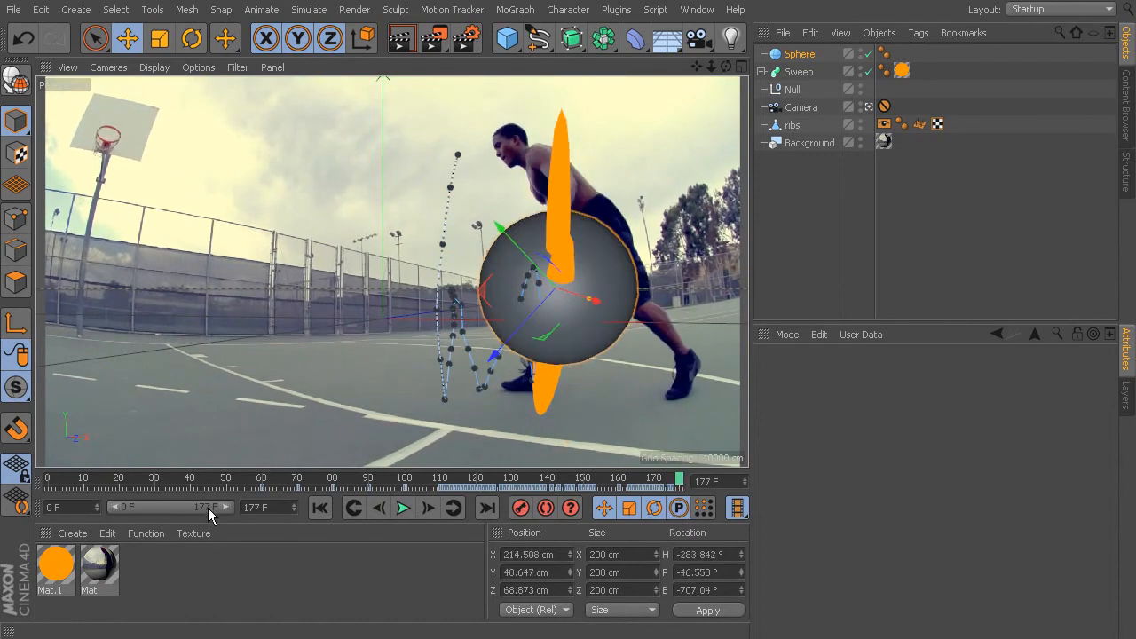
Step: Extend the timeline's end and visible range back to frame 250, and delete the Sphere
left_click_drag(227, 507, 261, 512)
type("250")
key("Return")
left_click_drag(208, 509, 245, 509)
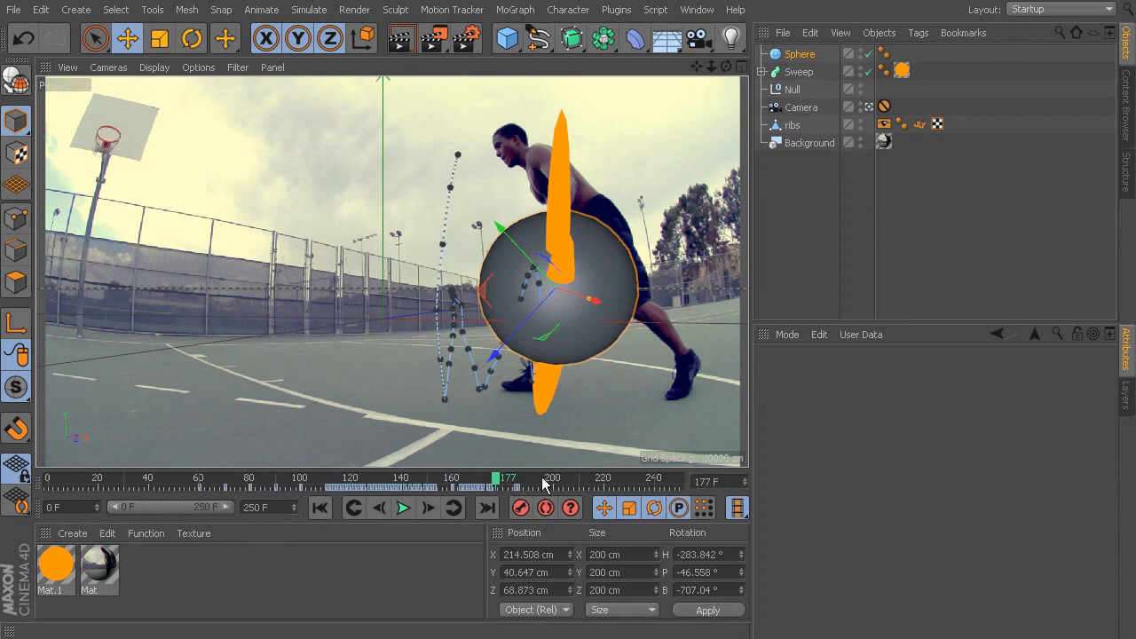
left_click_drag(542, 489, 101, 490)
key("Delete")
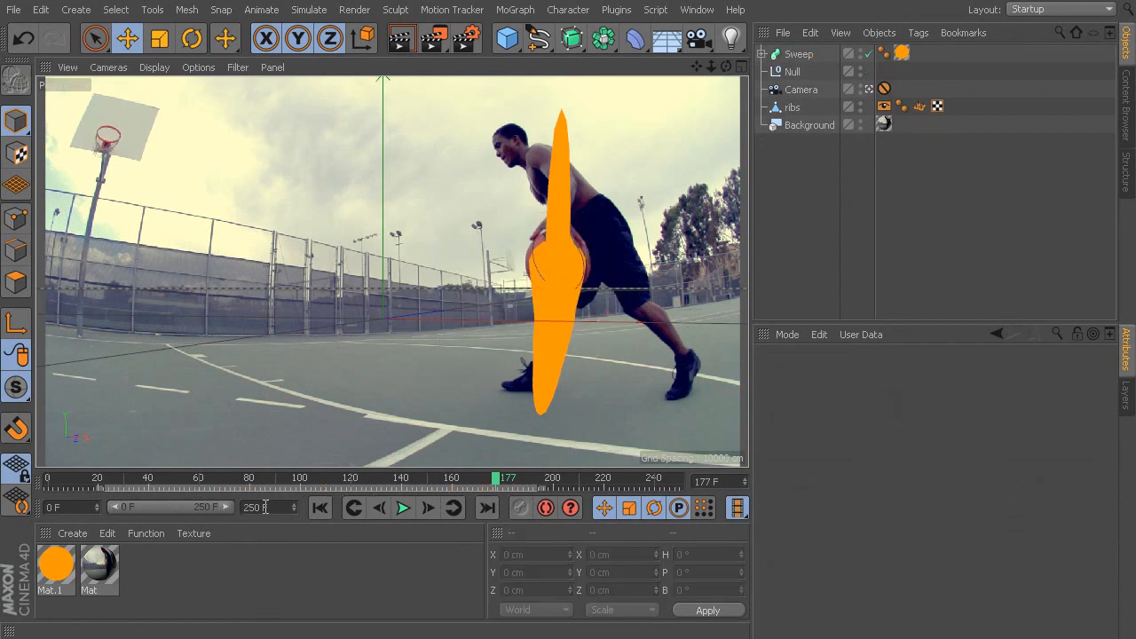
Step: Copy the complete set of animation keyframes from the Null
right_click(200, 486)
left_click(179, 526)
right_click(189, 488)
left_click(200, 528)
left_click(795, 72)
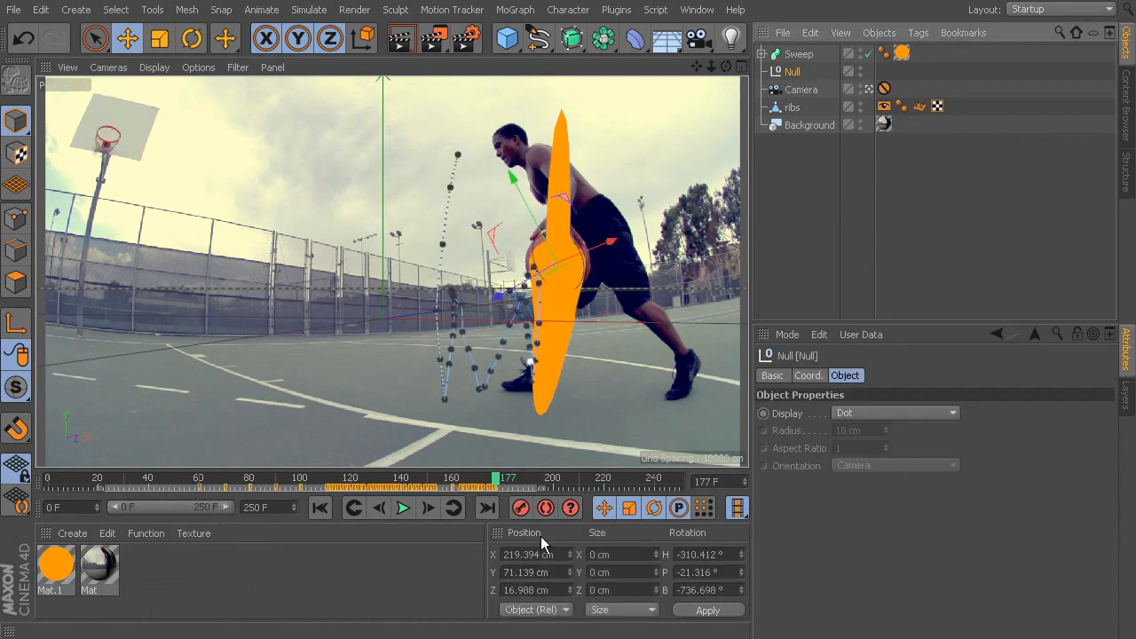
right_click(524, 489)
left_click(509, 520)
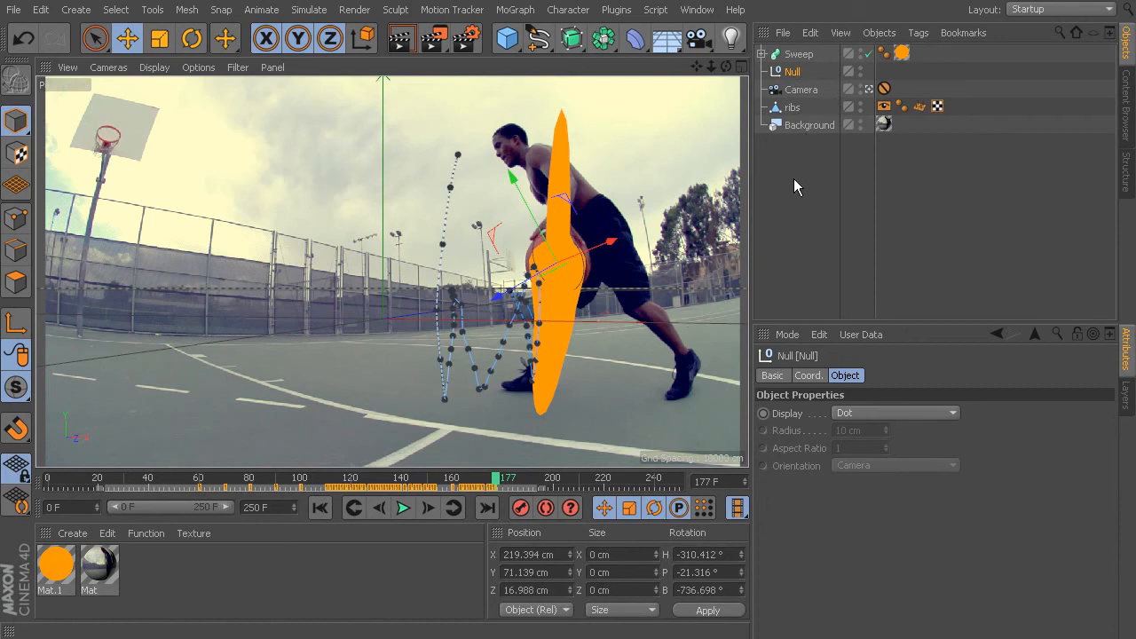
Step: Add a new Sphere primitive, and paste the Null's keyframes onto it at frame 177
left_click(507, 38)
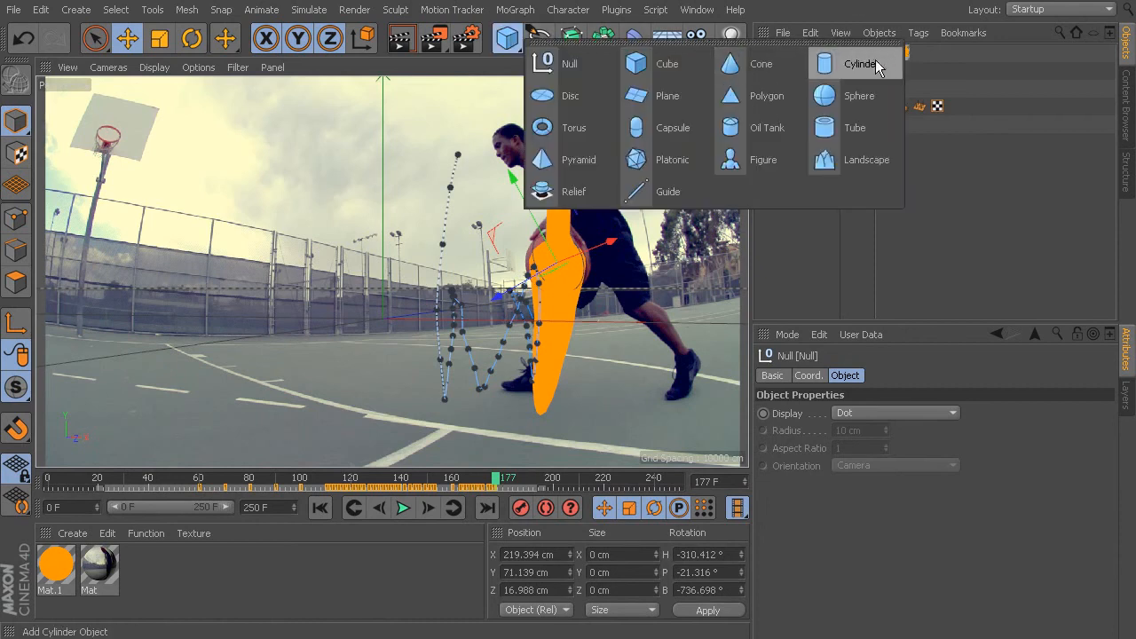
left_click(855, 95)
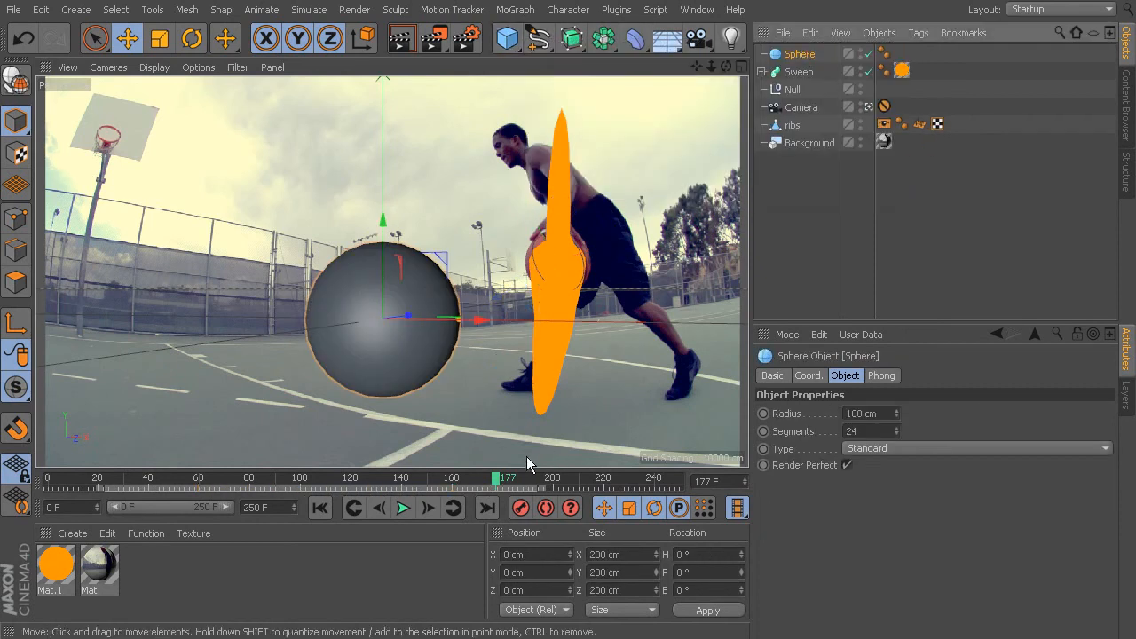
right_click(501, 494)
left_click(495, 531)
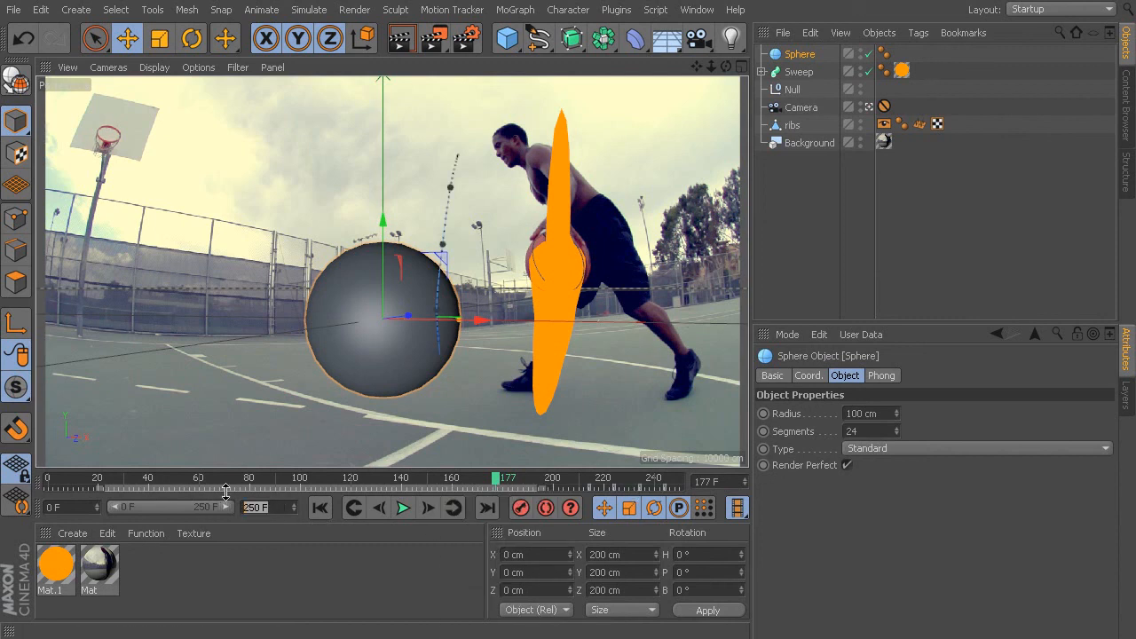
Step: Extend the timeline's end and visible range to frame 500, and shift the Sphere's pasted keyframes back to start at frame 60
left_click(336, 561)
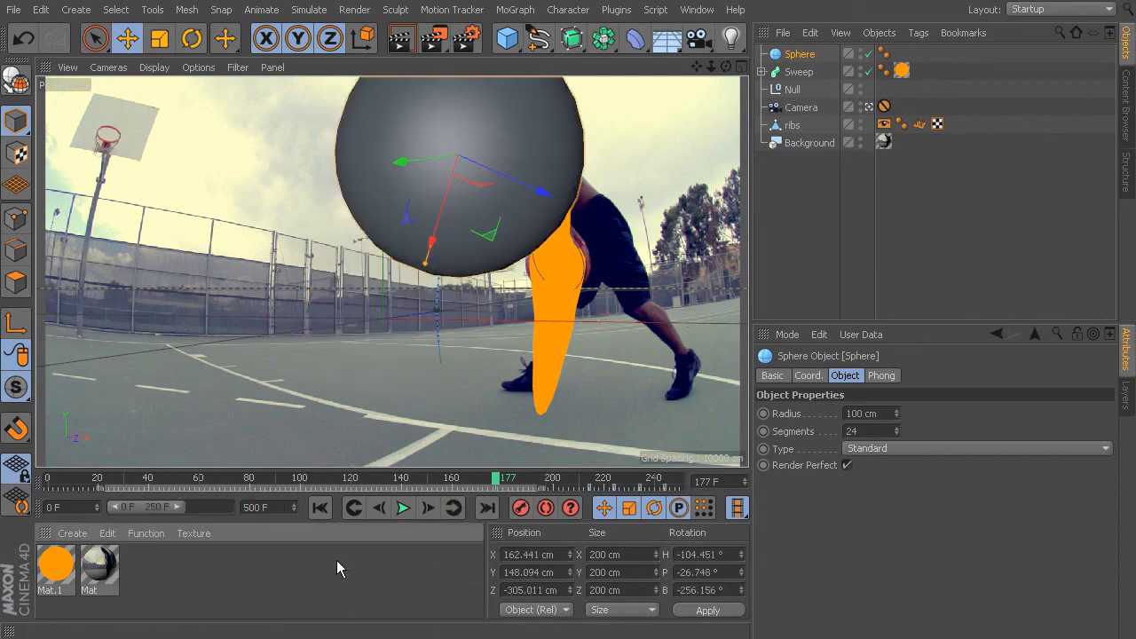
left_click_drag(176, 507, 236, 505)
left_click_drag(489, 495, 261, 494)
left_click_drag(374, 494, 147, 509)
left_click_drag(344, 488, 380, 495)
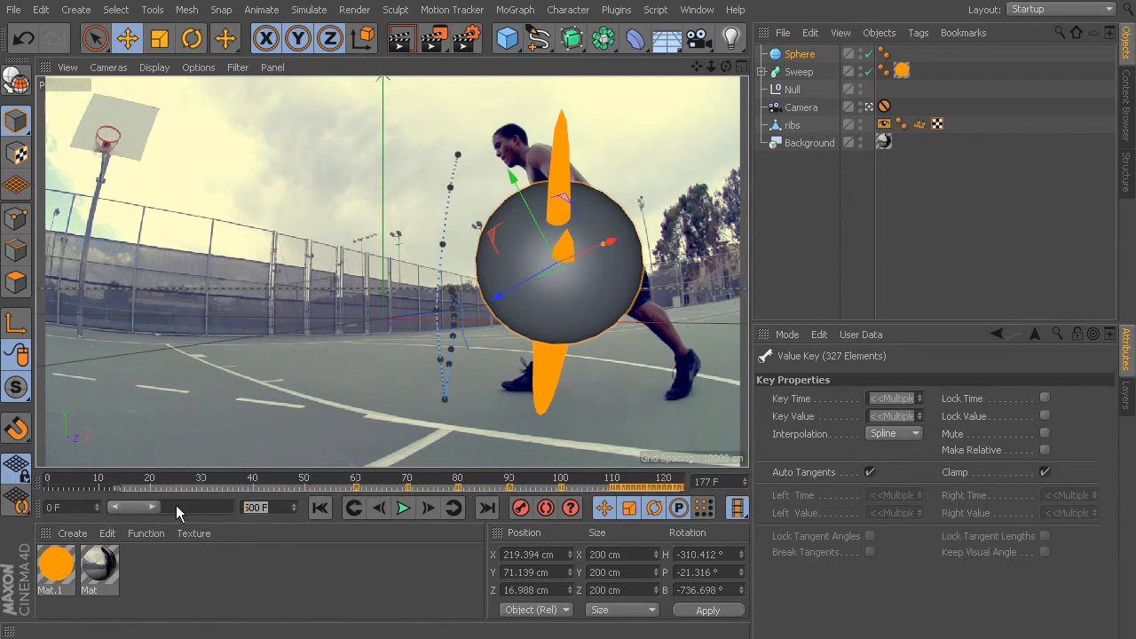
Step: Set the timeline's end and visible range to frame 177, and scrub through the Sphere's motion
type("177")
left_click(325, 561)
left_click_drag(197, 506, 264, 508)
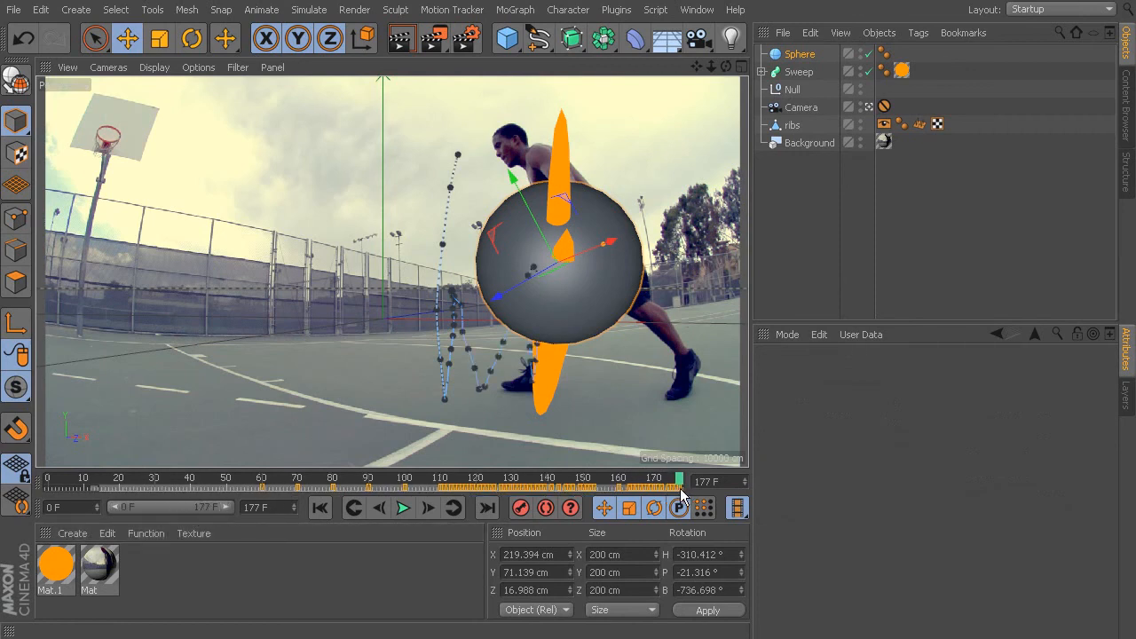
left_click_drag(72, 487, 413, 483)
left_click_drag(169, 482, 340, 483)
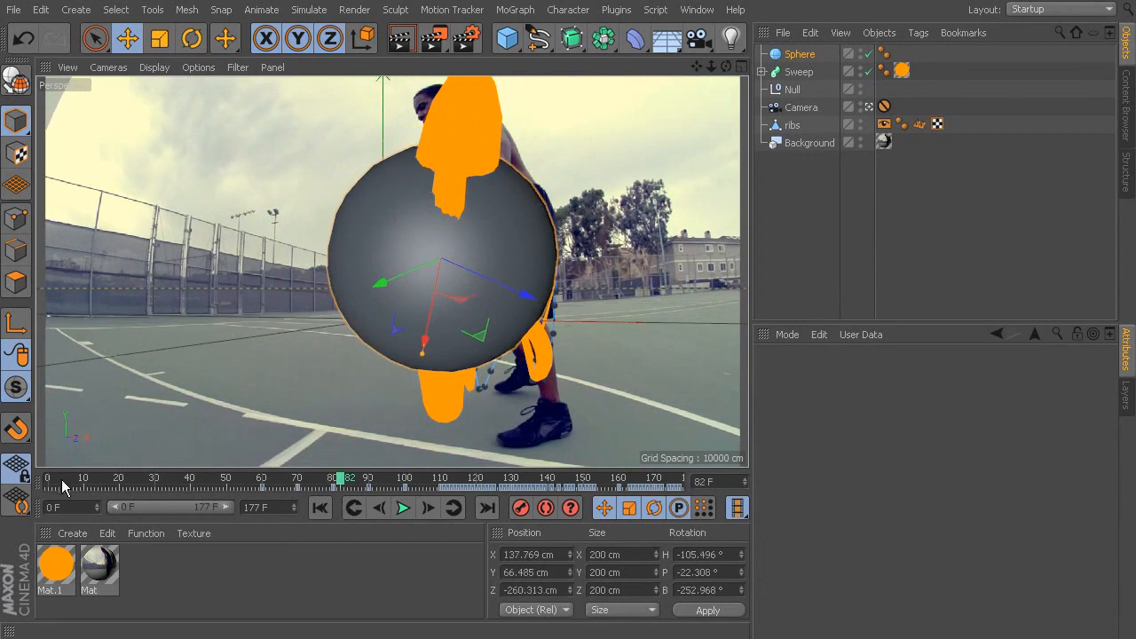
Step: At frame 72, scale the Sphere to about 75.5 cm across to match the basketball, and apply the orange Mat.1 material
left_click(320, 508)
left_click_drag(53, 482, 304, 515)
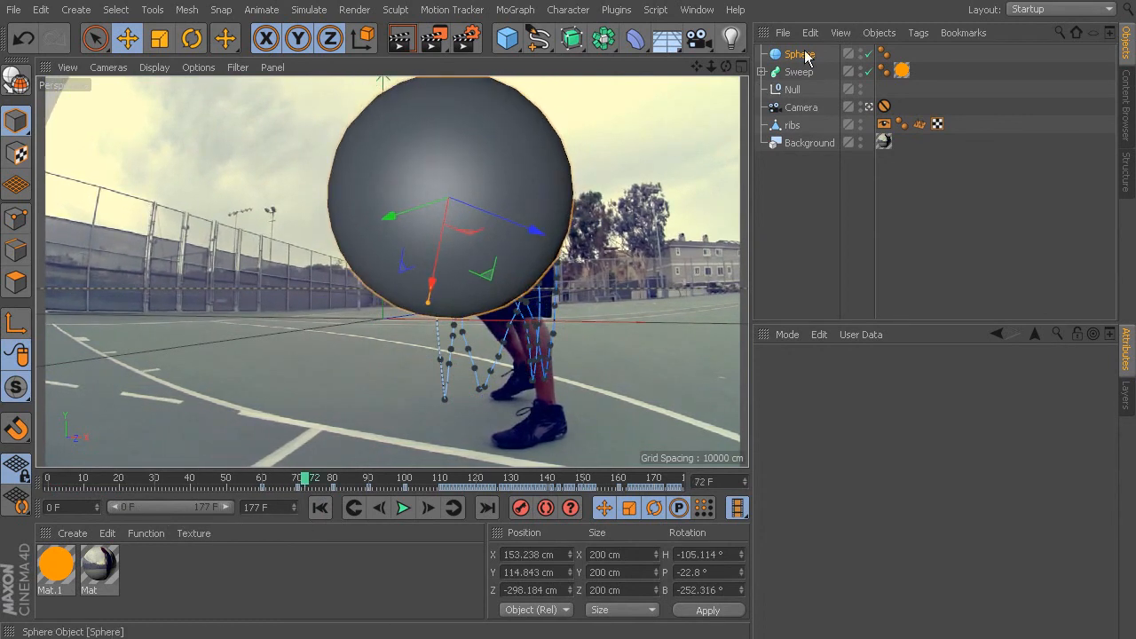
left_click(160, 42)
left_click_drag(675, 165, 260, 263)
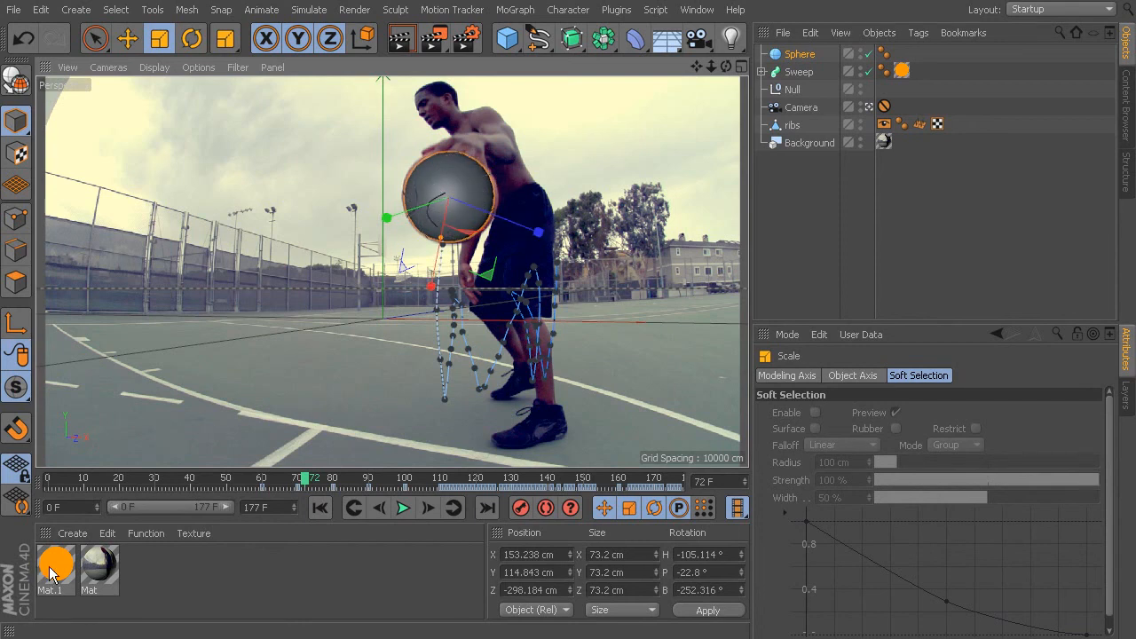
left_click_drag(571, 221, 803, 54)
mouse_move(624, 145)
left_mouse_down()
mouse_move(675, 119)
mouse_move(645, 130)
mouse_move(638, 154)
left_mouse_up()
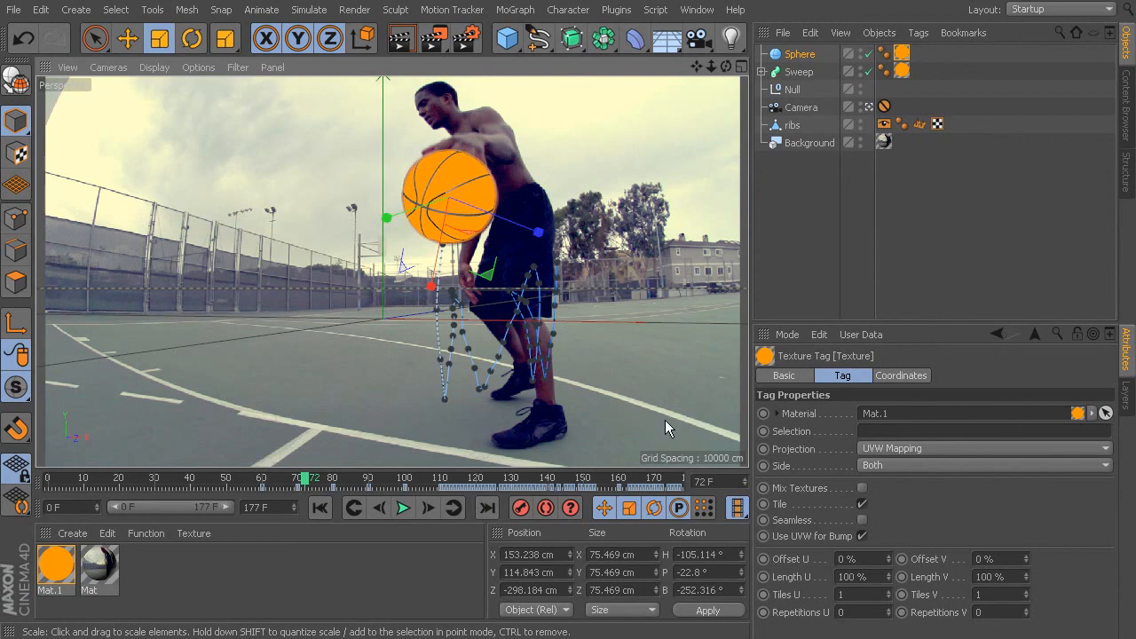
left_click_drag(318, 471, 174, 506)
left_click_drag(226, 510, 424, 516)
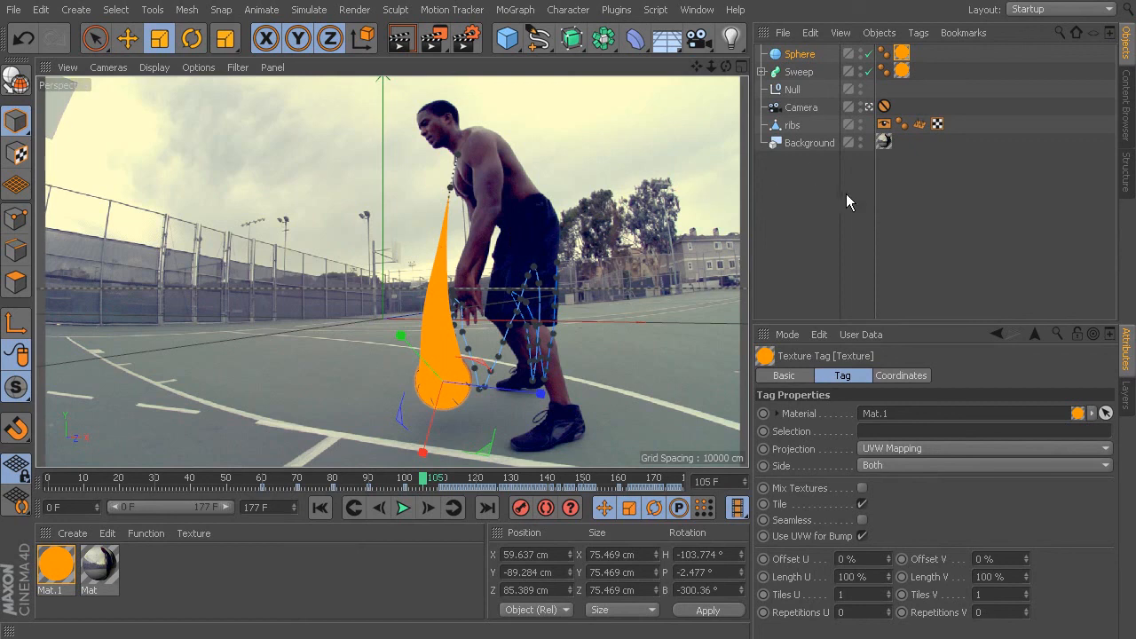
Step: Hide the ribs and Background objects in both the editor and the renderer
left_click(802, 55)
left_click(796, 73)
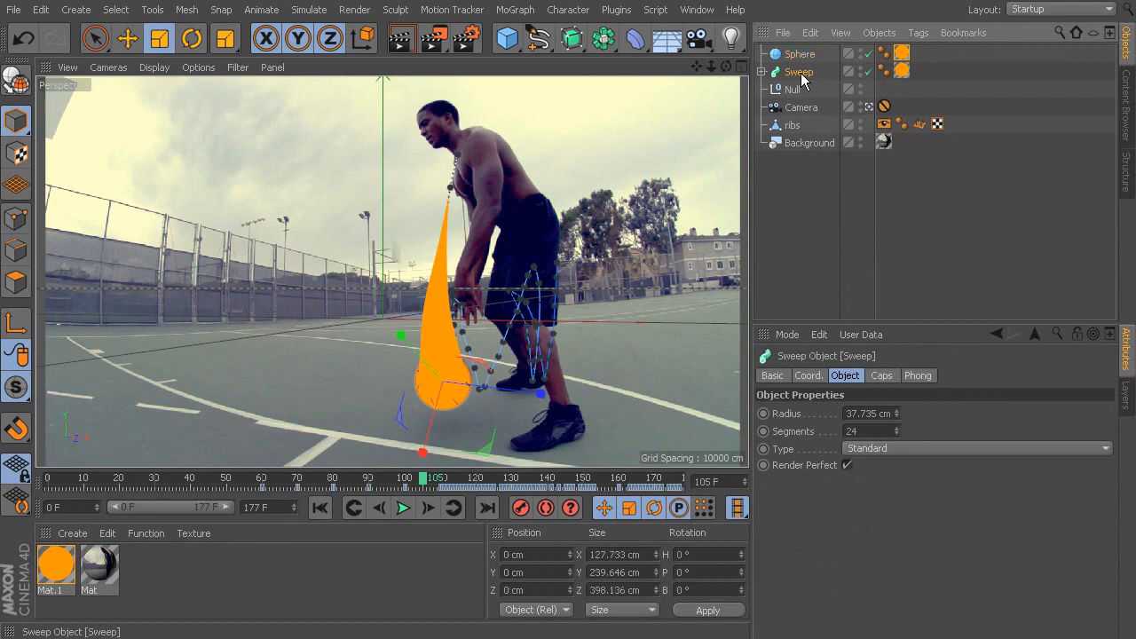
left_click(799, 124)
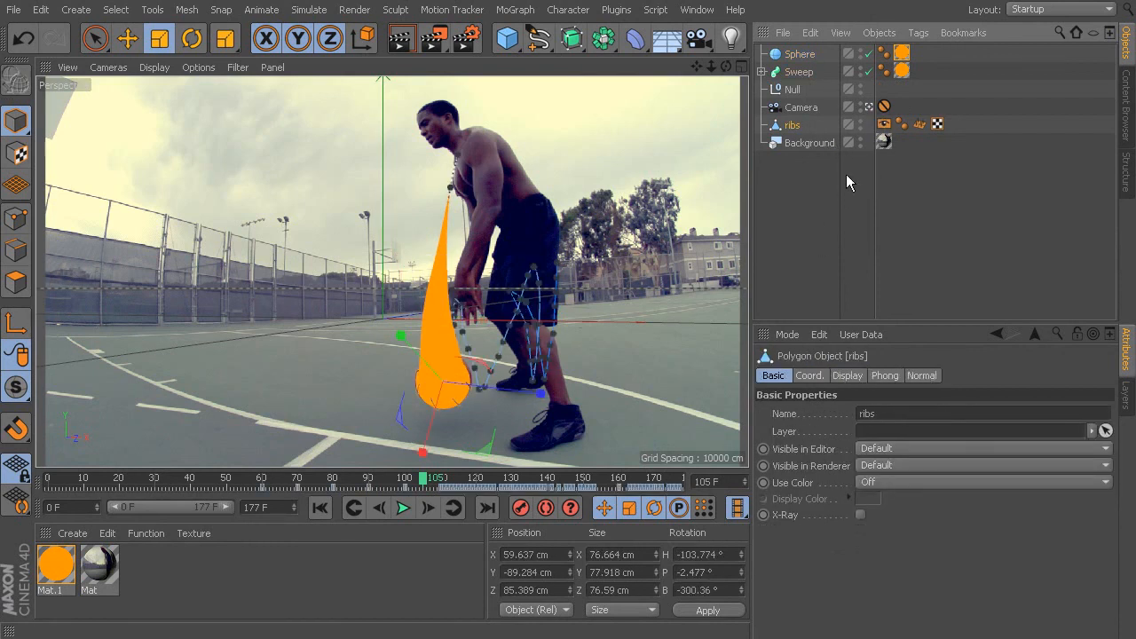
double_click(860, 122)
double_click(860, 128)
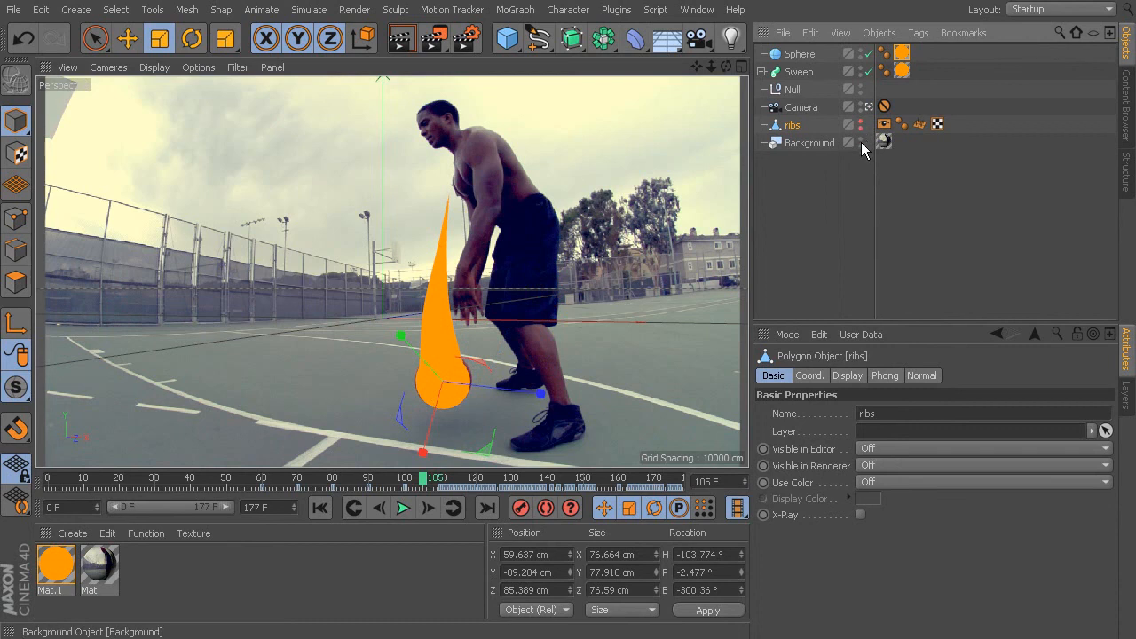
double_click(860, 139)
double_click(859, 145)
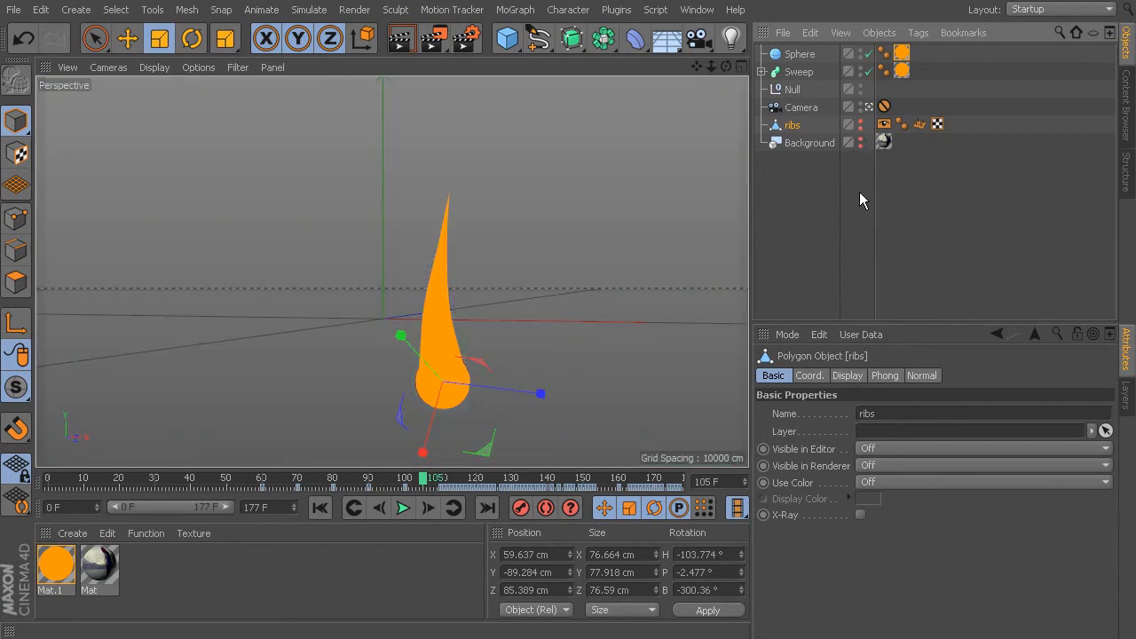
Step: Add a Compositing tag to the Sphere with object buffer 1 enabled, and copy the tag to the Sweep
left_click(797, 55)
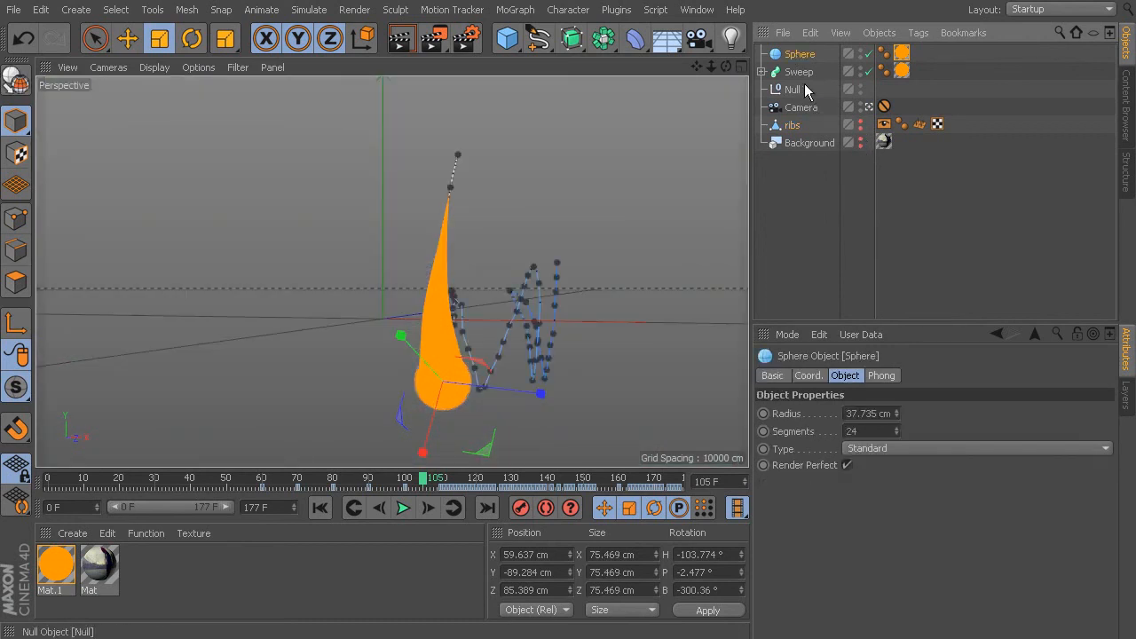
left_click(801, 76)
left_click(798, 55)
left_click(918, 34)
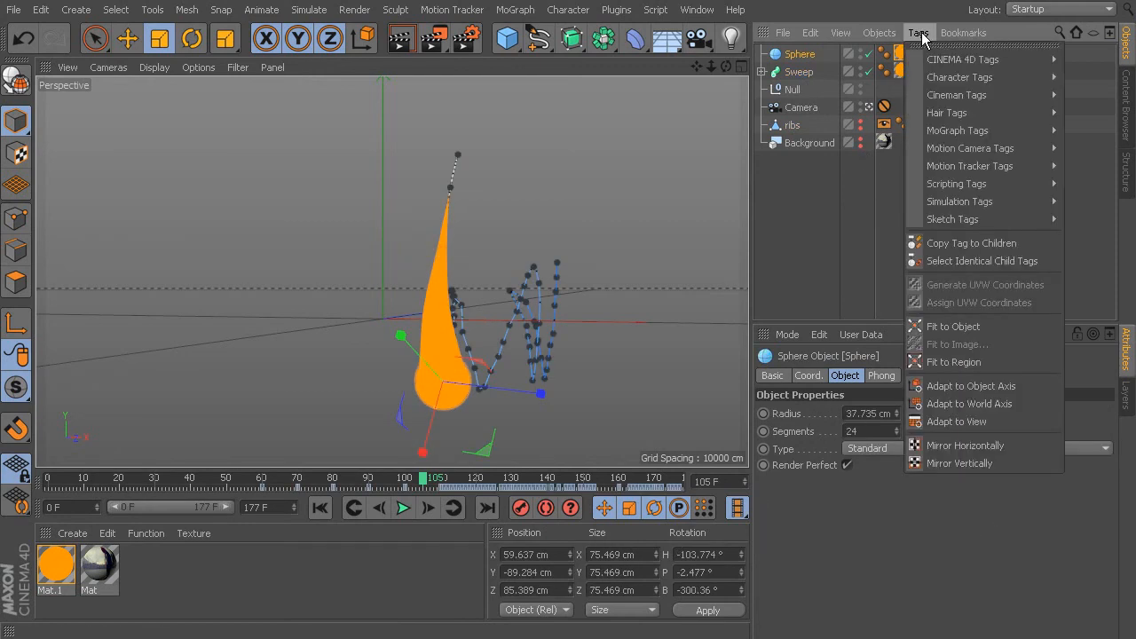
mouse_move(963, 60)
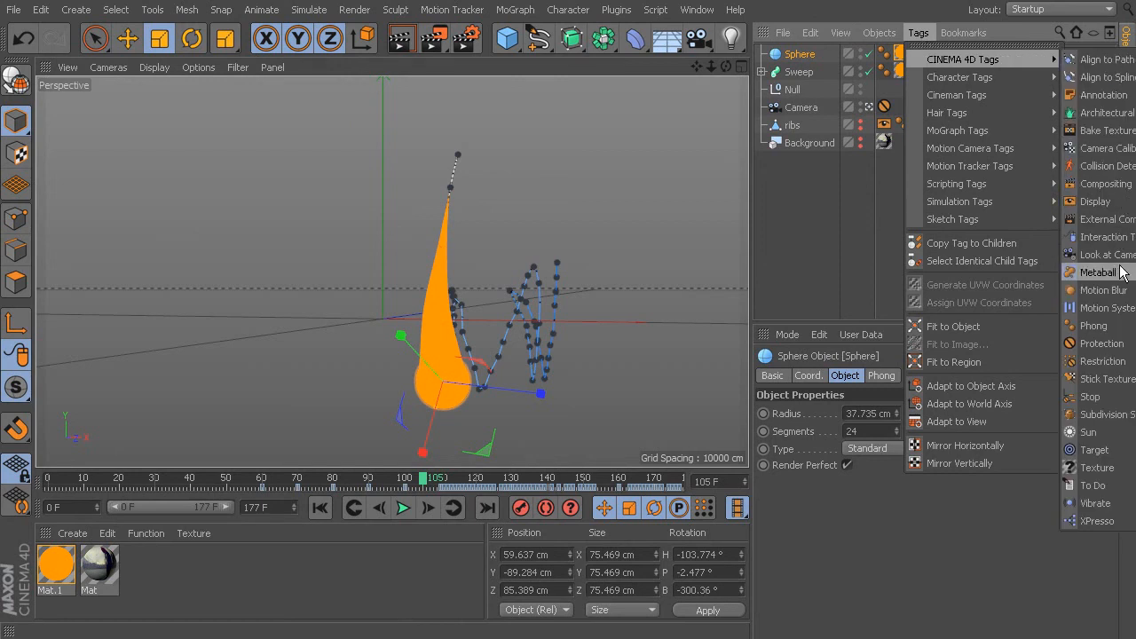
left_click(1102, 183)
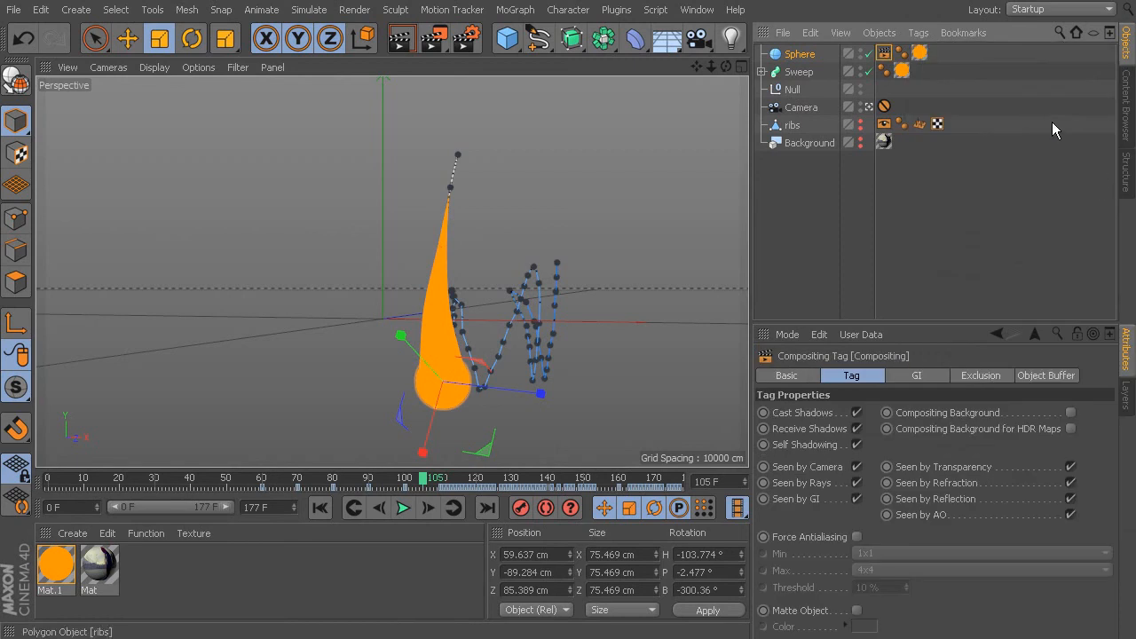
left_click(1064, 376)
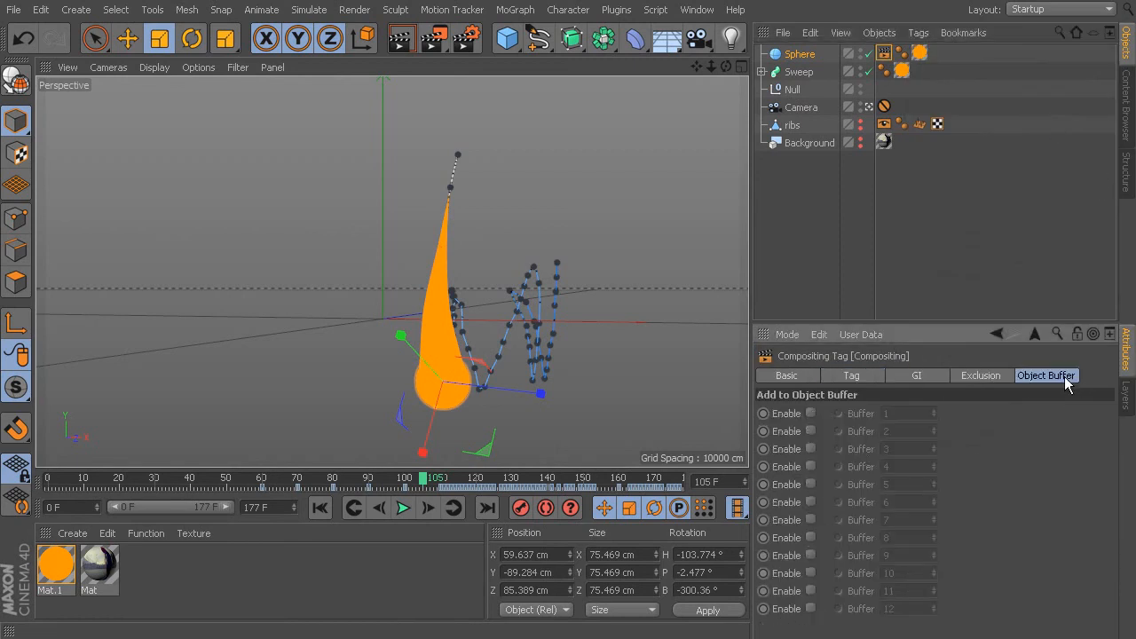
left_click(809, 413)
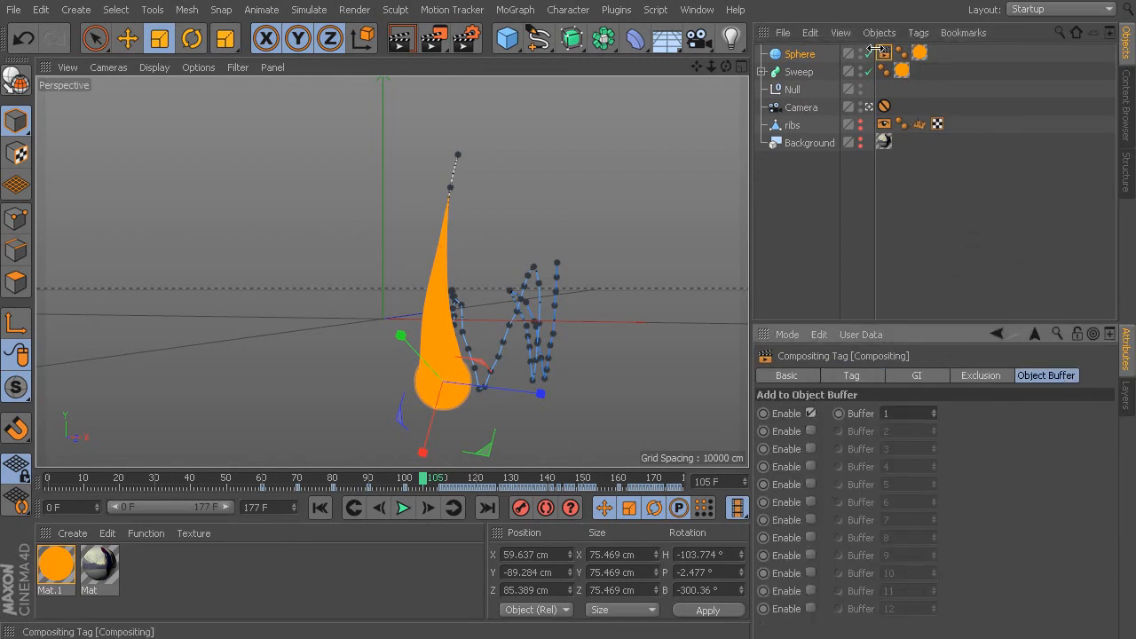
left_click_drag(880, 53, 943, 54, "ctrl")
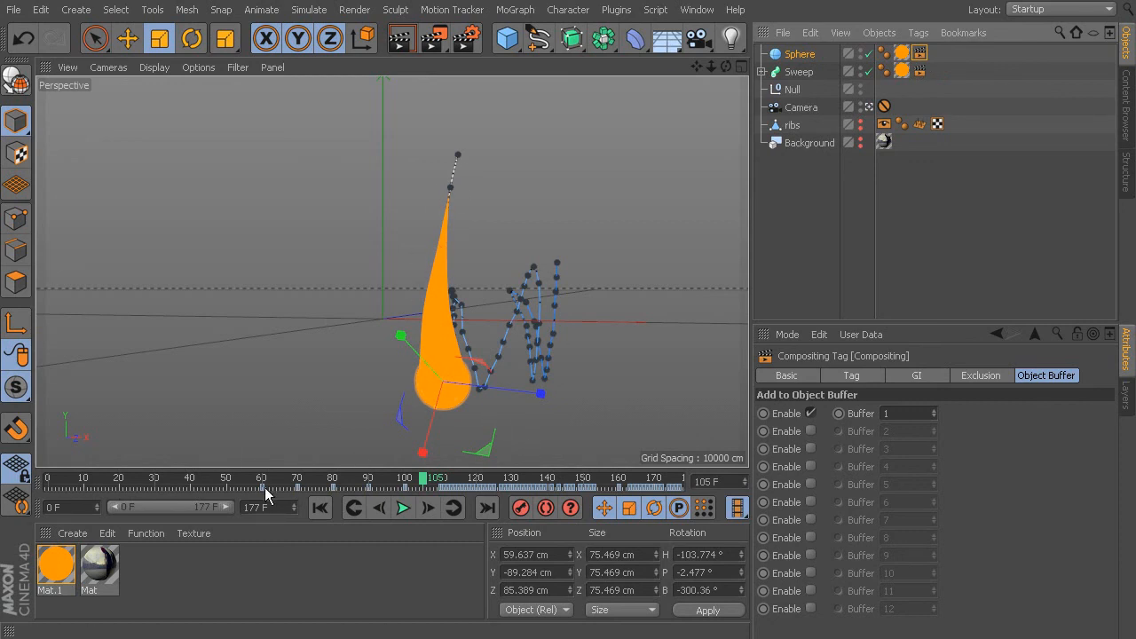
Step: Render frame 177 to the Picture Viewer and check which layers the image contains
left_click_drag(237, 480, 761, 487)
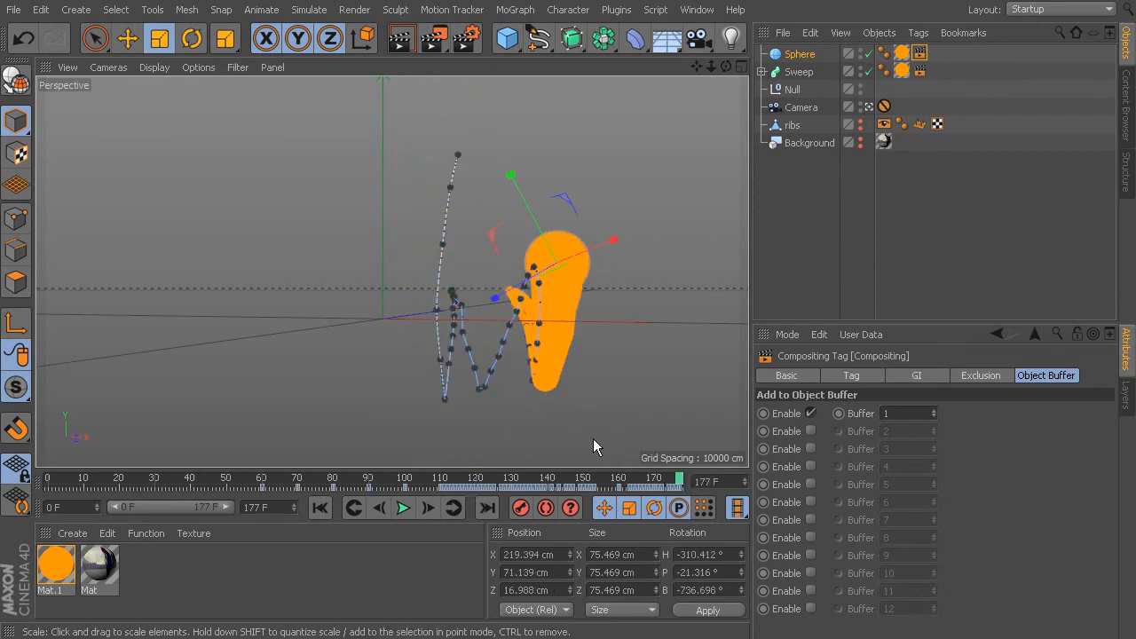
left_click(362, 16)
left_click(426, 221)
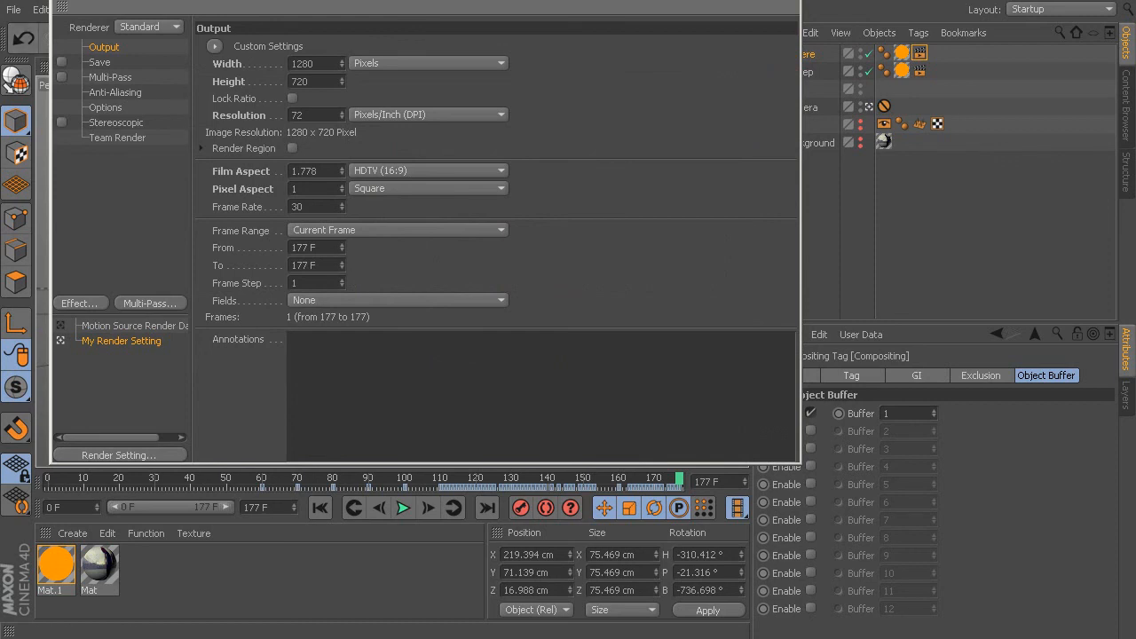
left_click(789, 0)
key("shift+r")
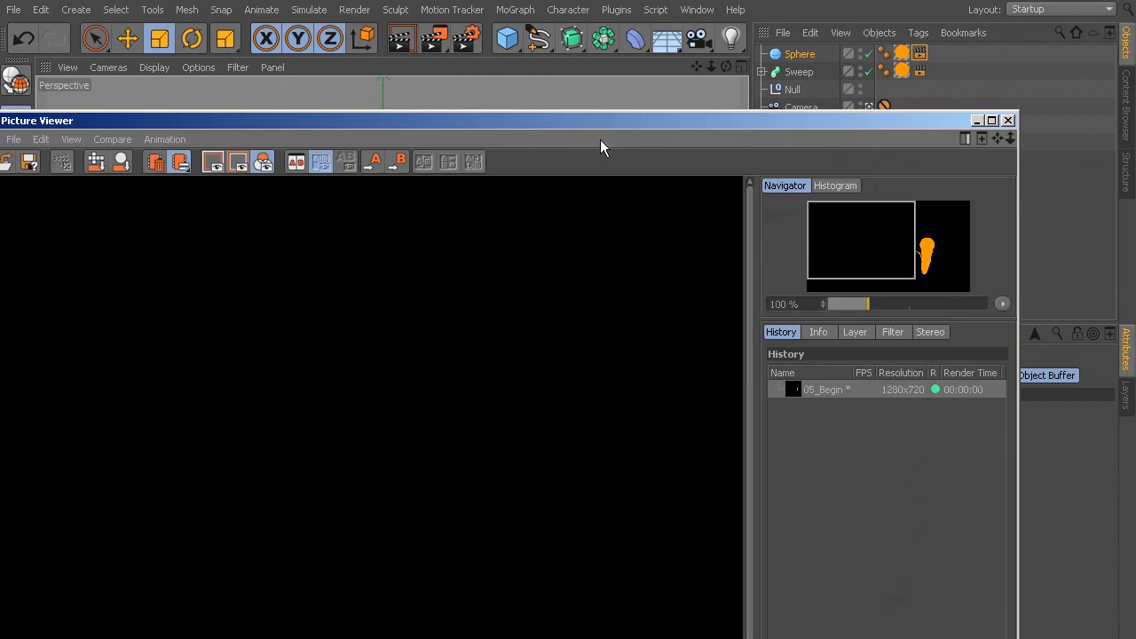
left_click_drag(545, 125, 621, 41)
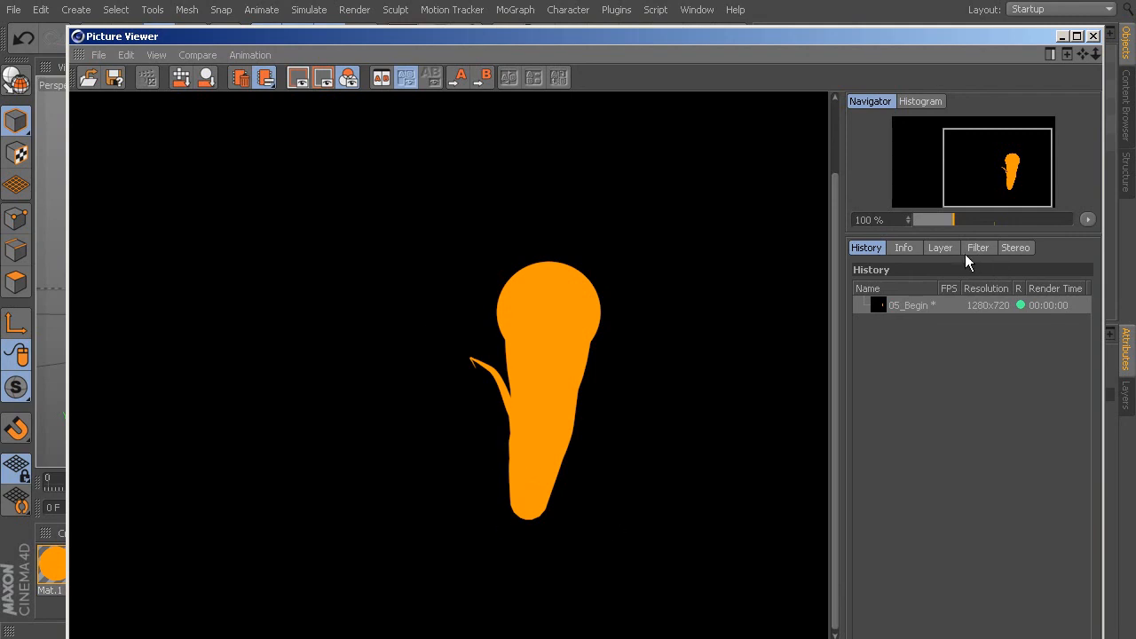
left_click(943, 250)
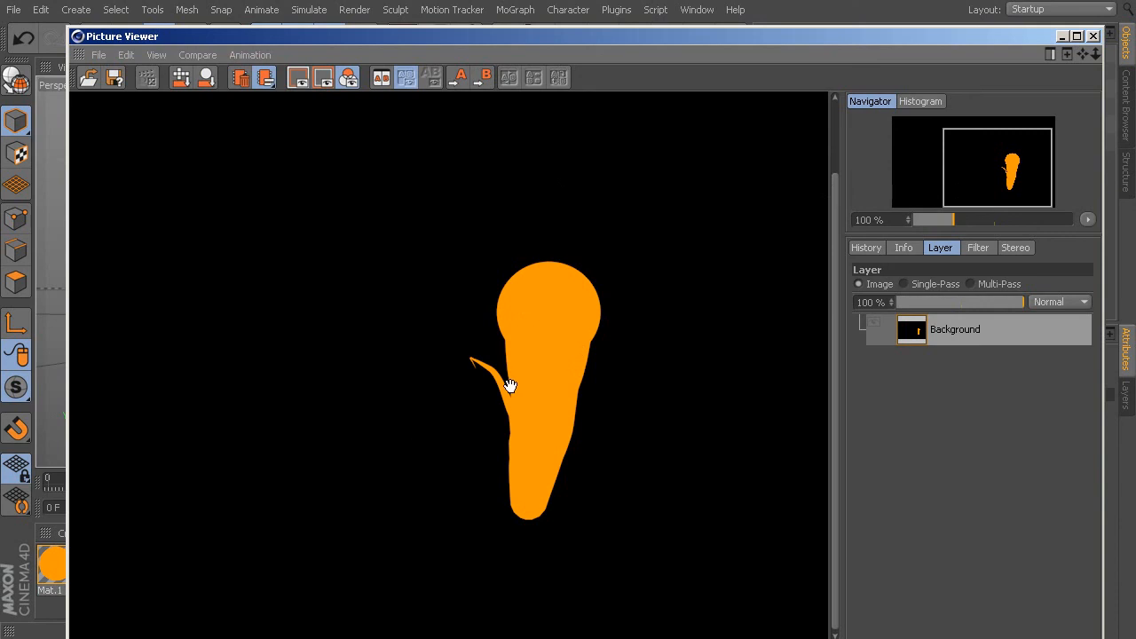
left_click(1094, 35)
Step: Enable Multi-Pass rendering in the render settings, reviewing the save options for regular and multi-pass images
left_click(355, 10)
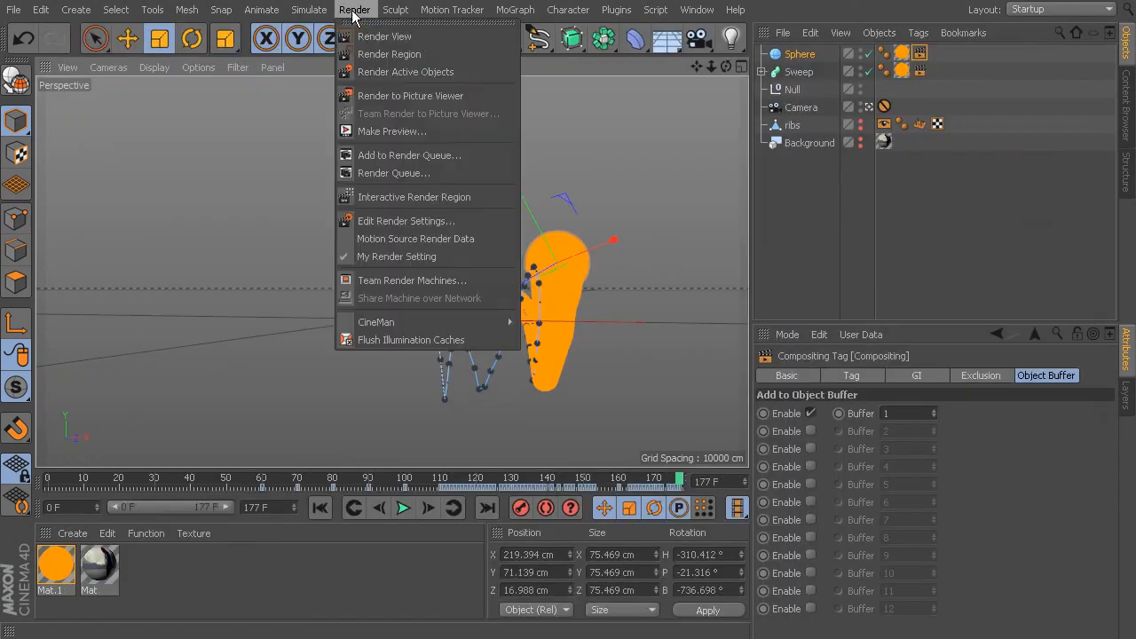
left_click(390, 223)
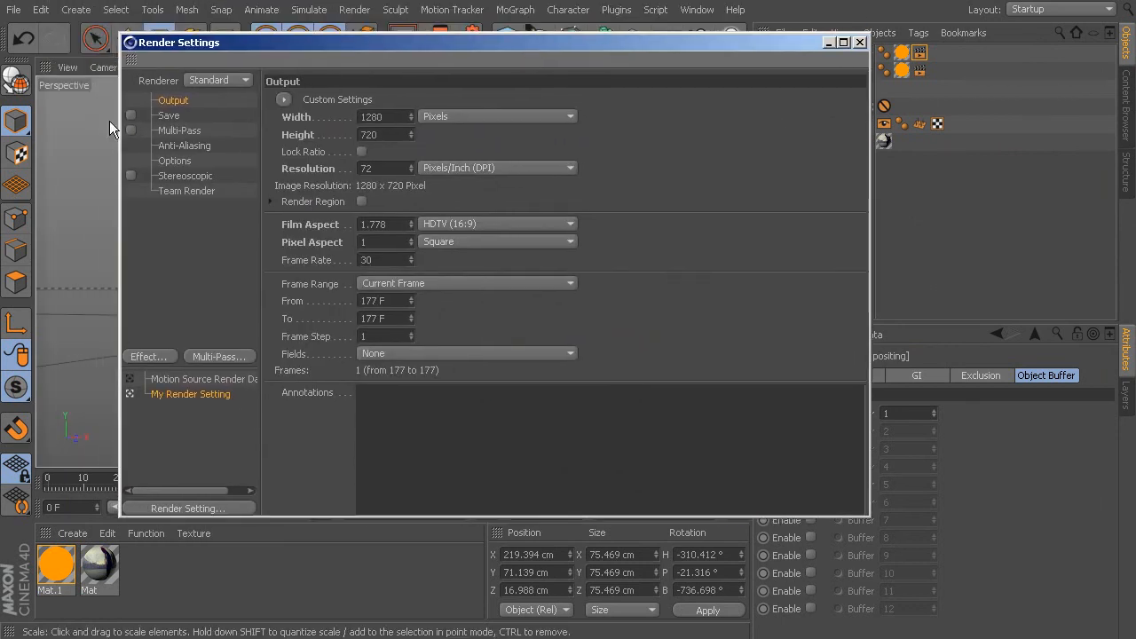
left_click(132, 129)
left_click(168, 116)
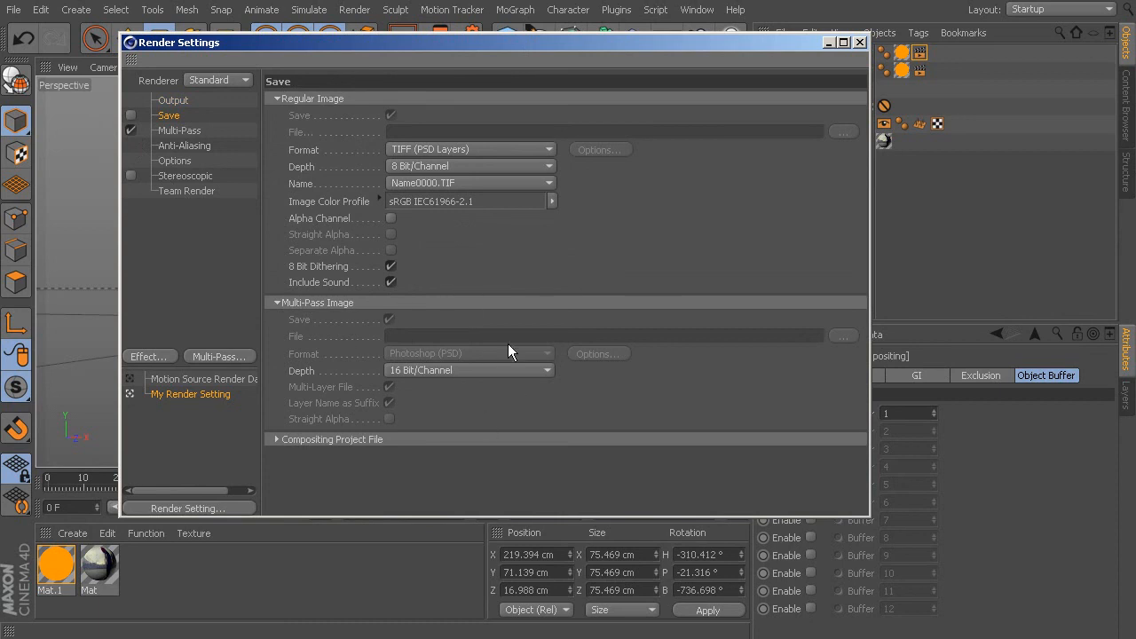
left_click(131, 130)
left_click(131, 130)
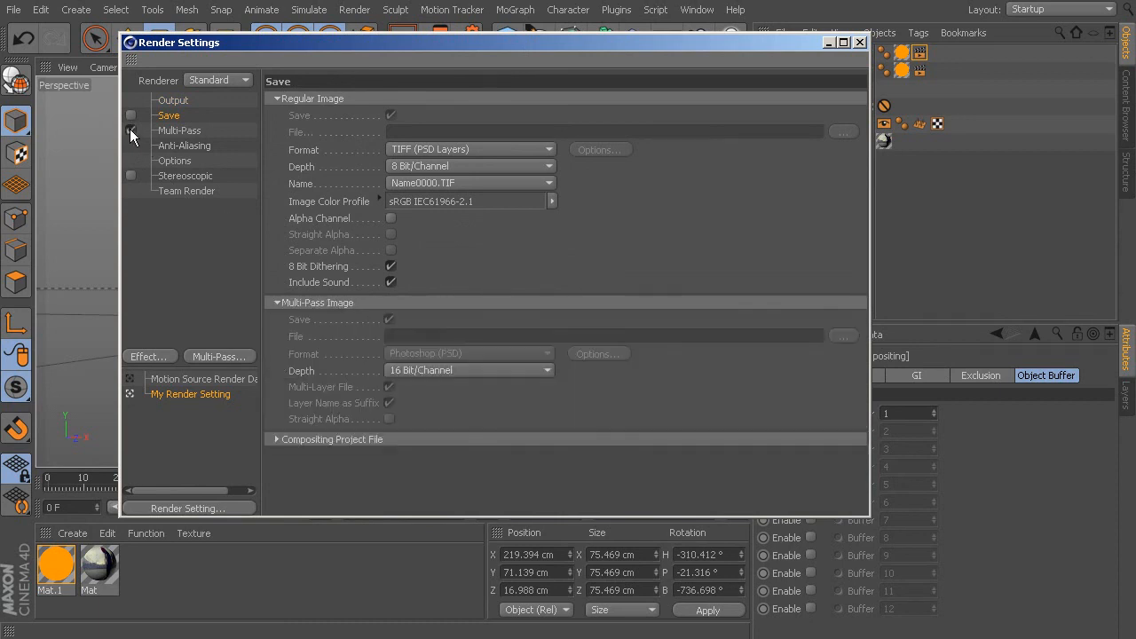
left_click(180, 131)
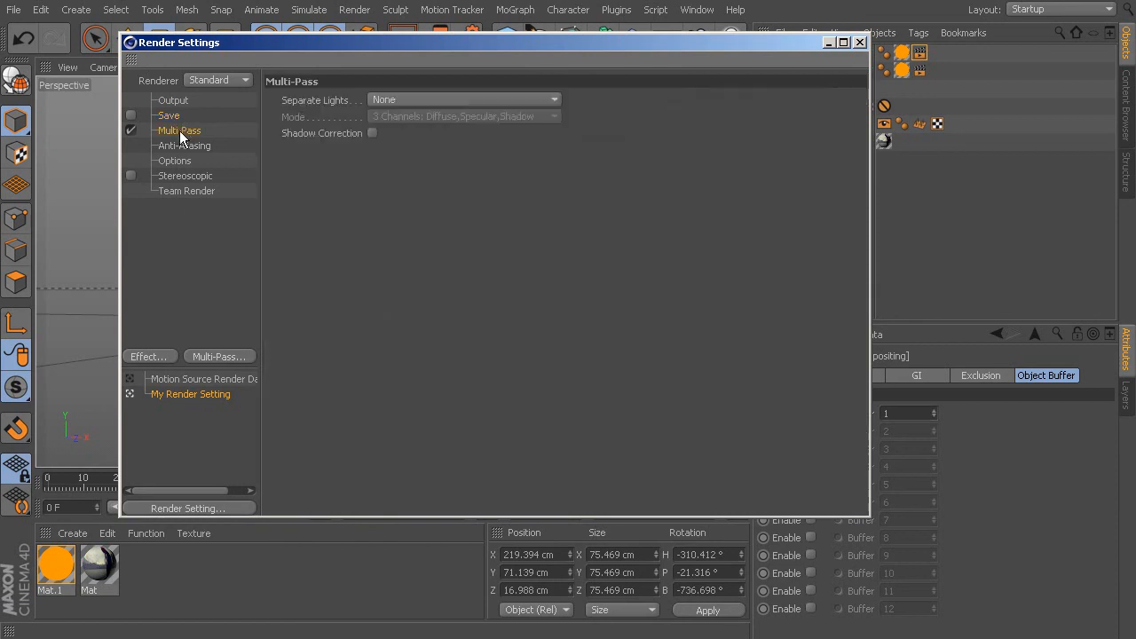
Step: Add an Object Buffer pass with group ID 1 to the Multi-Pass output
left_click(214, 356)
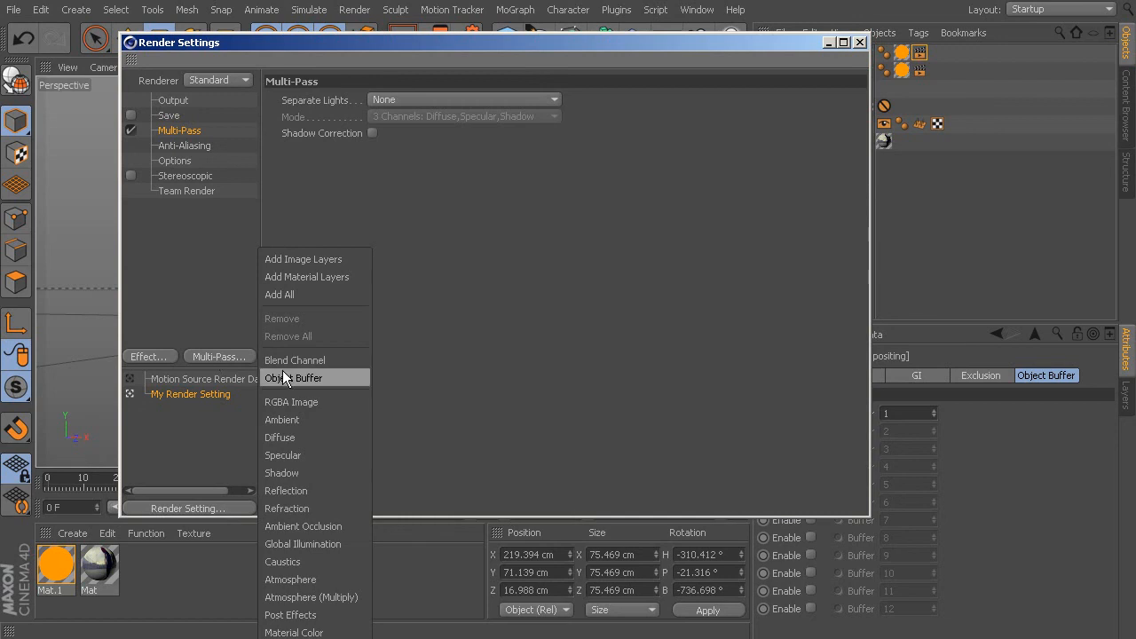
left_click(282, 378)
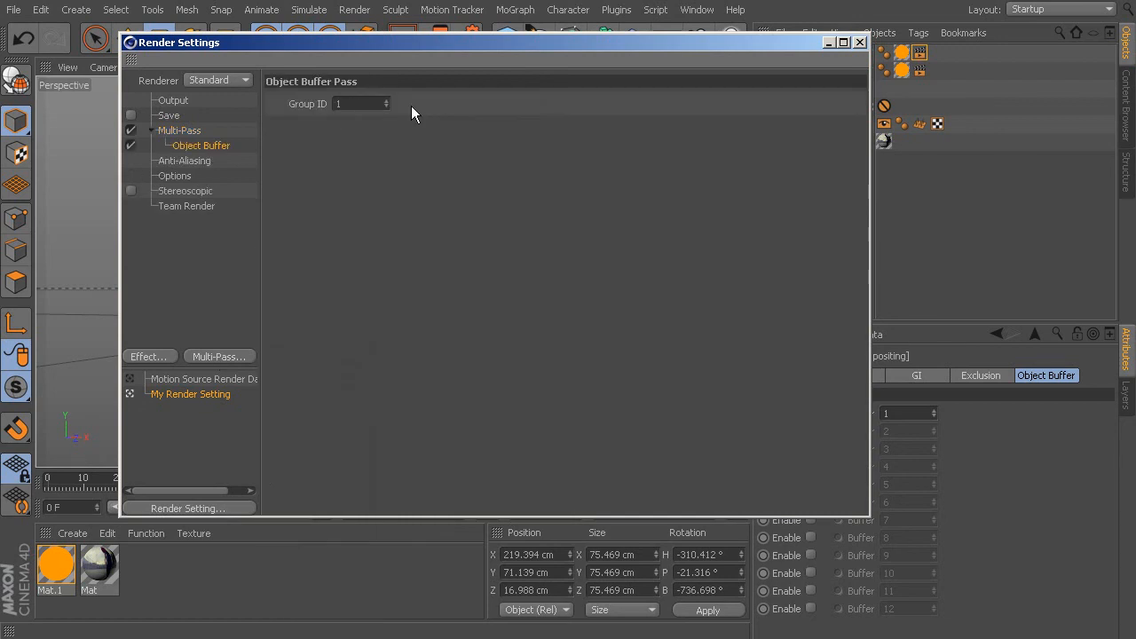
left_click(181, 131)
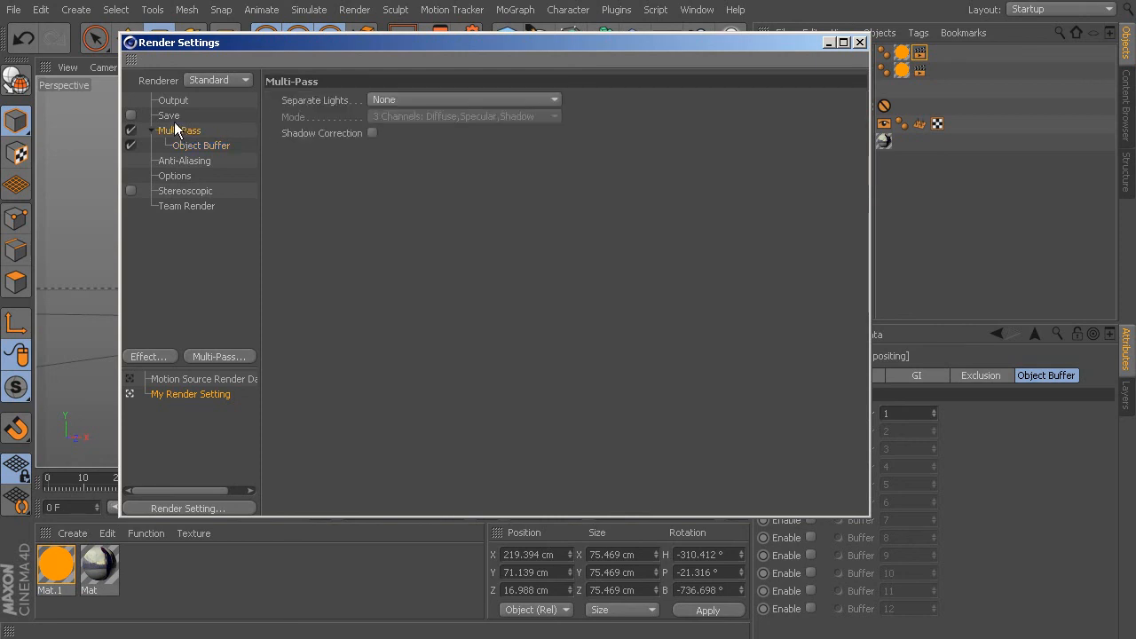
left_click(170, 116)
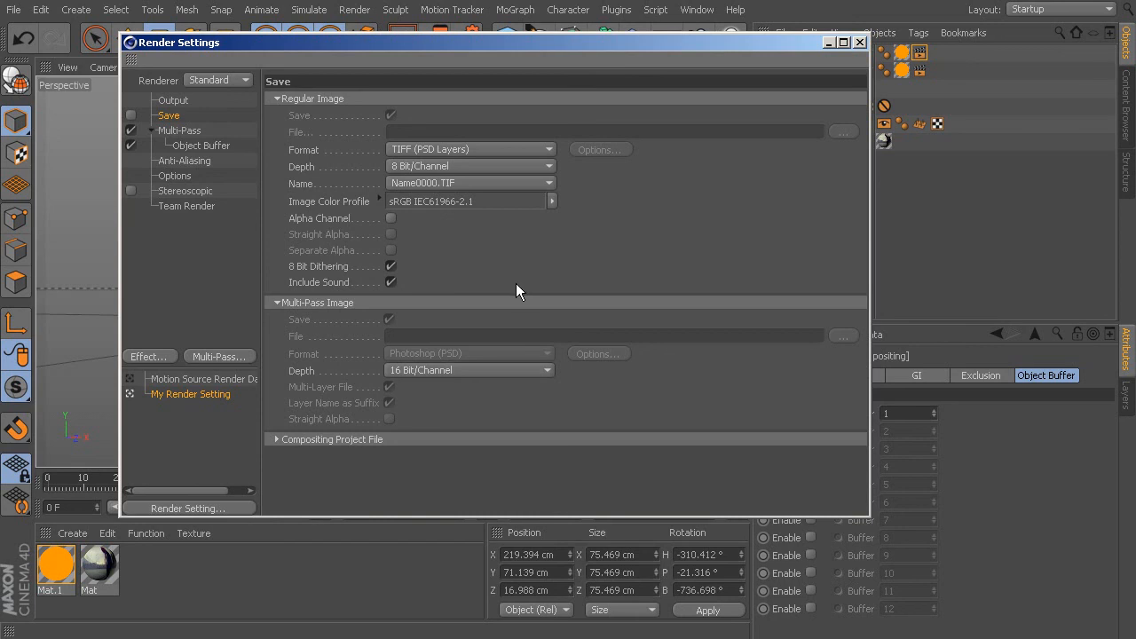
left_click(861, 42)
Step: Render frame 177 again and compare its Background and Object Buffer 1 layers in Single-Pass view
key("shift+r")
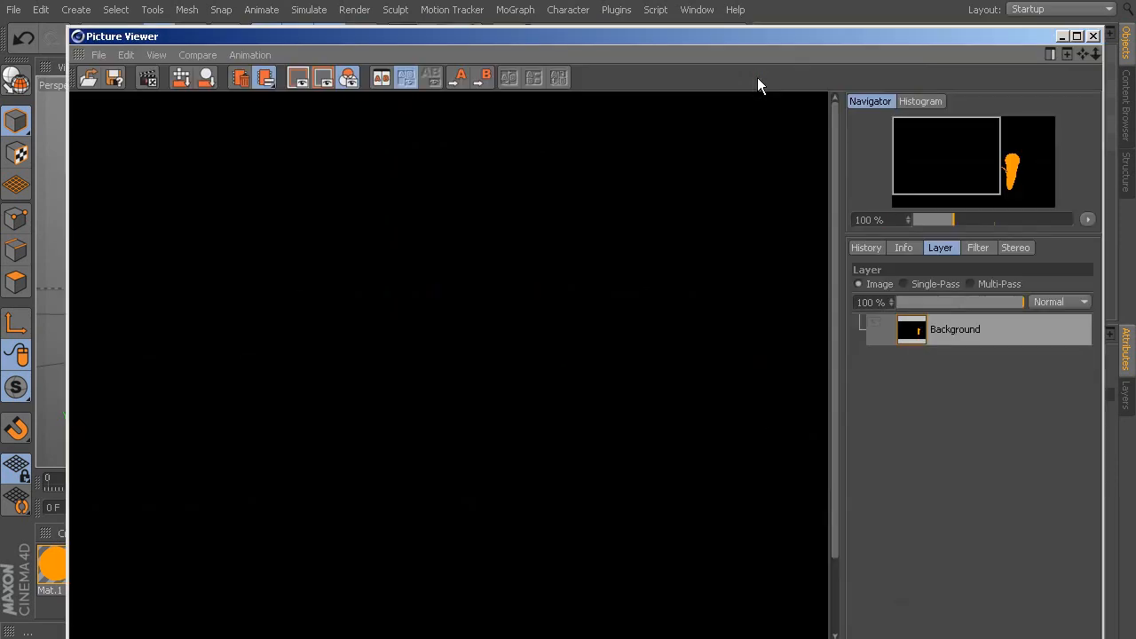
double_click(768, 34)
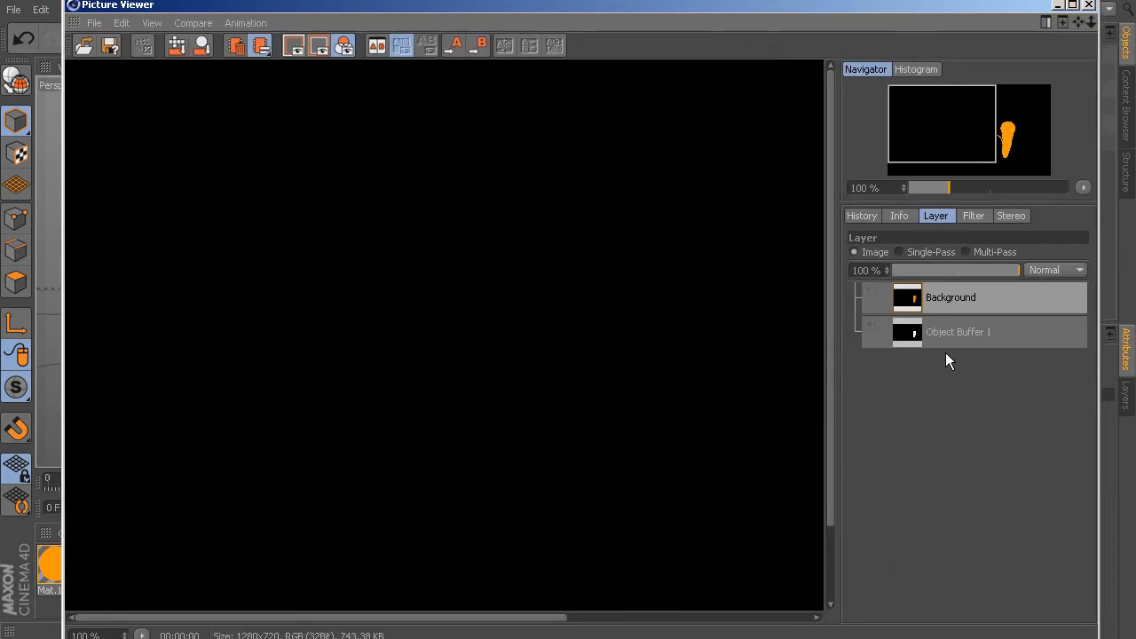
left_click(899, 252)
left_click_drag(467, 343, 413, 381)
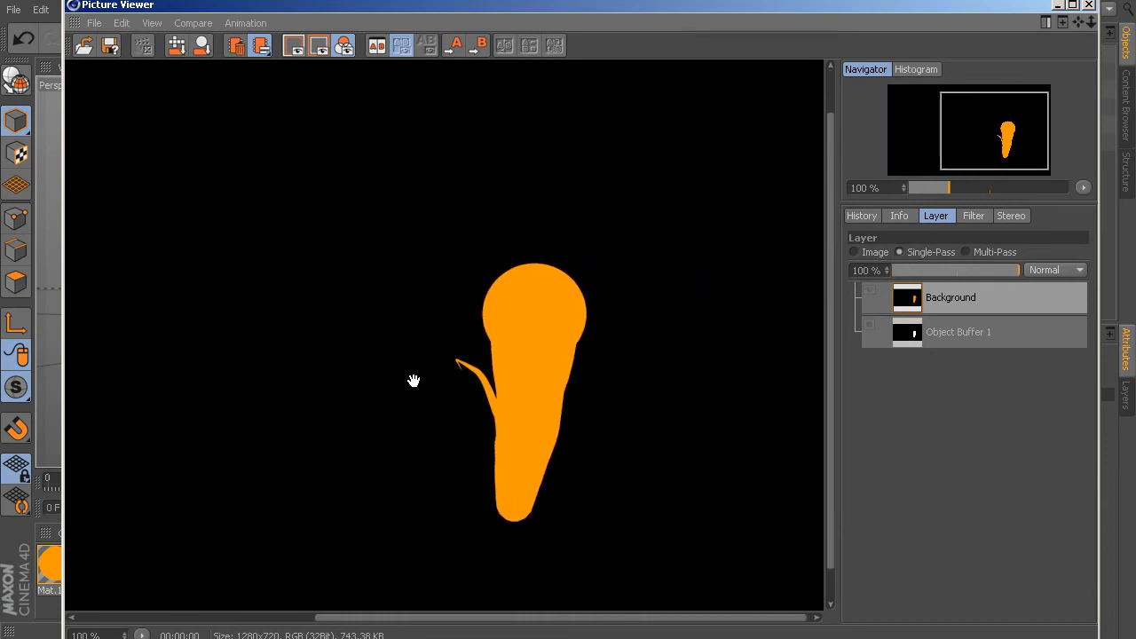
left_click(965, 332)
left_click(953, 298)
left_click(954, 331)
left_click(957, 297)
left_click(944, 332)
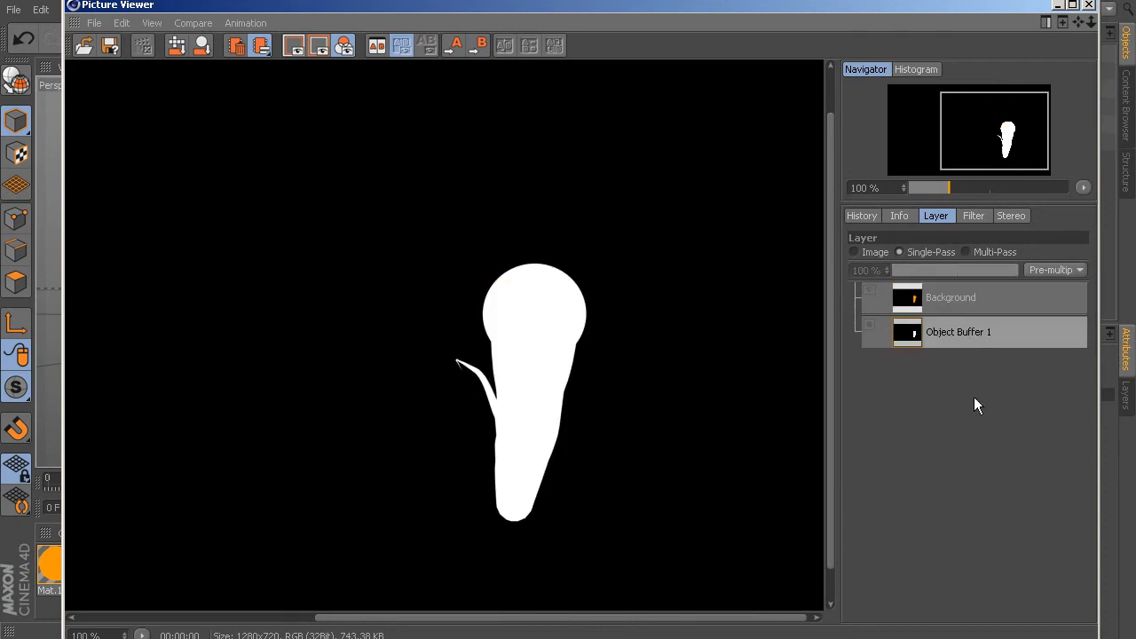
Step: Close the rendered image and enable saving of the regular and multi-pass images in the render settings
left_click(1089, 7)
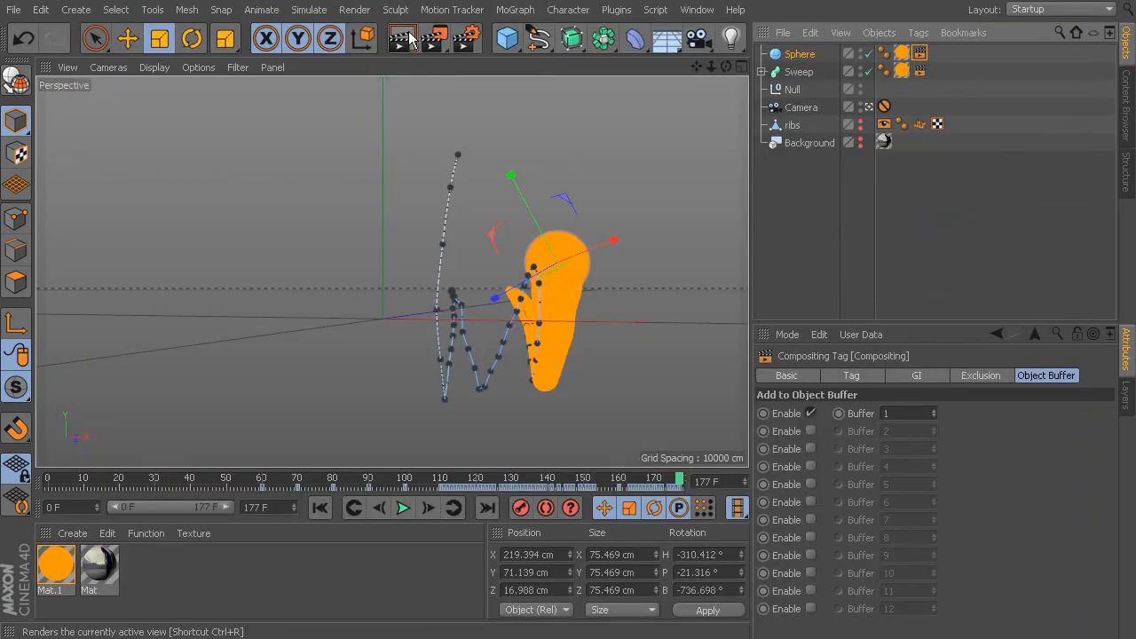
left_click(358, 10)
left_click(384, 221)
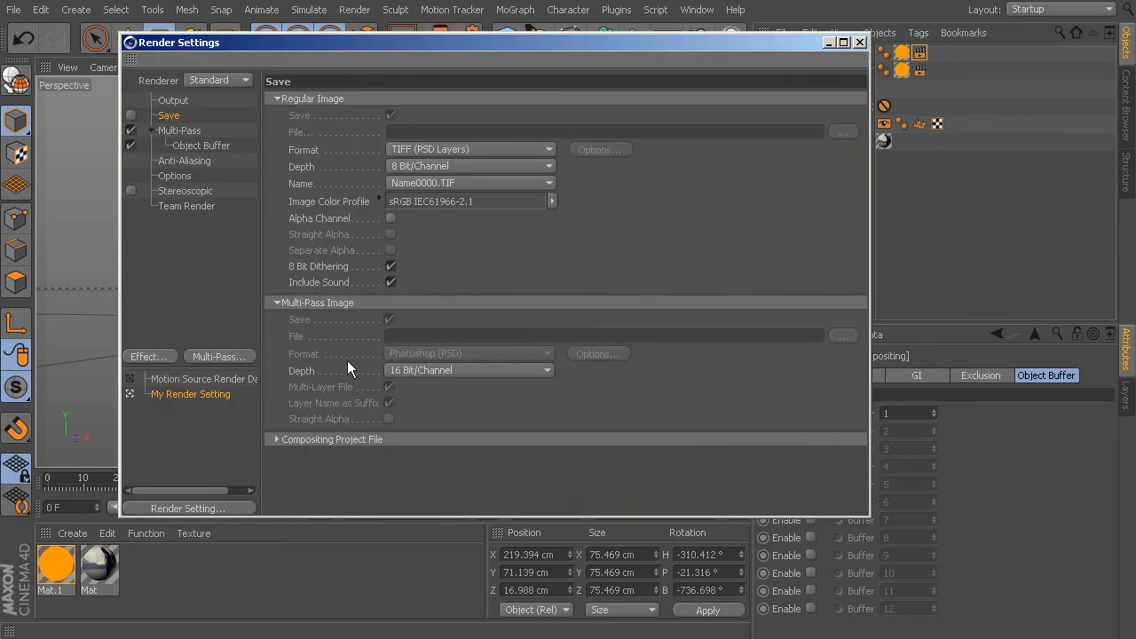
left_click(130, 115)
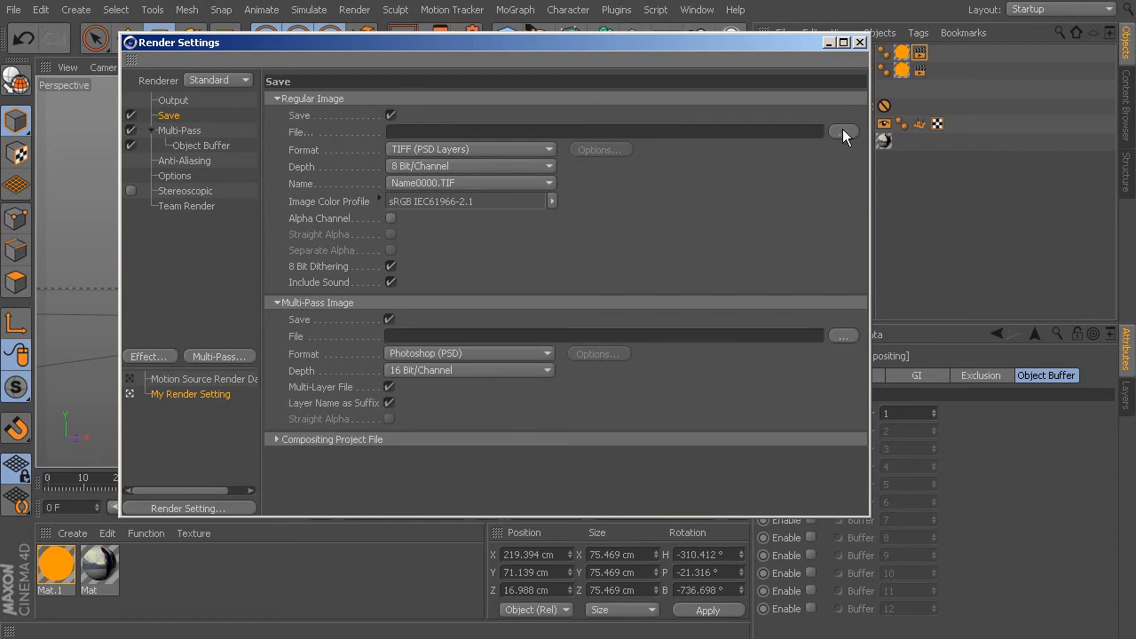
Step: Create a ColorAndBuffers folder inside Reference Files while choosing the regular image's output location
left_click(842, 131)
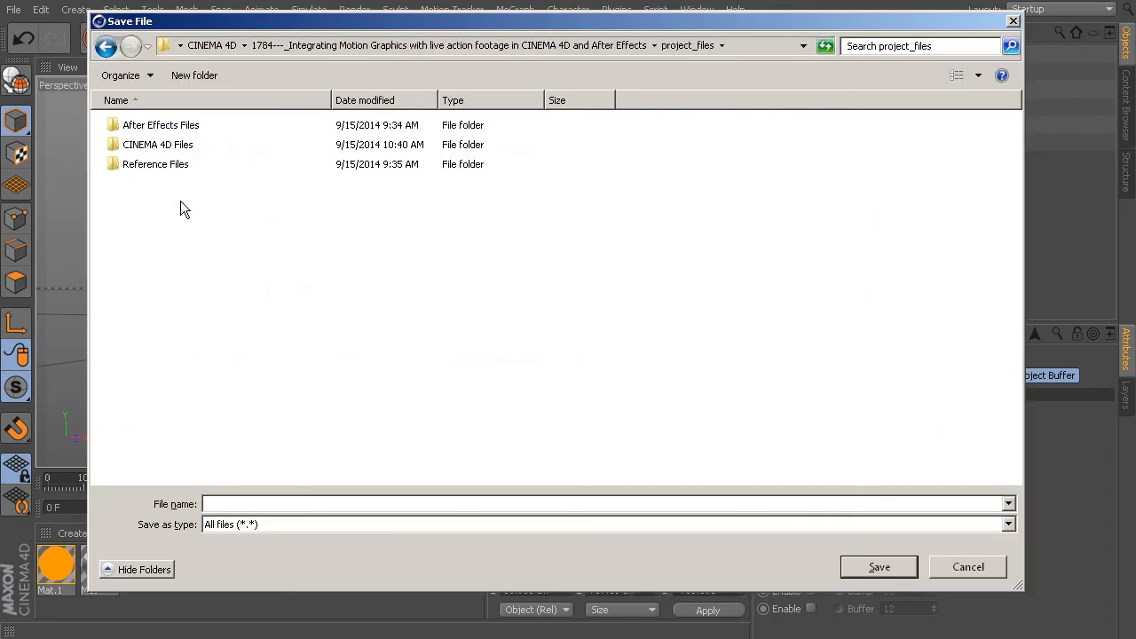
double_click(172, 167)
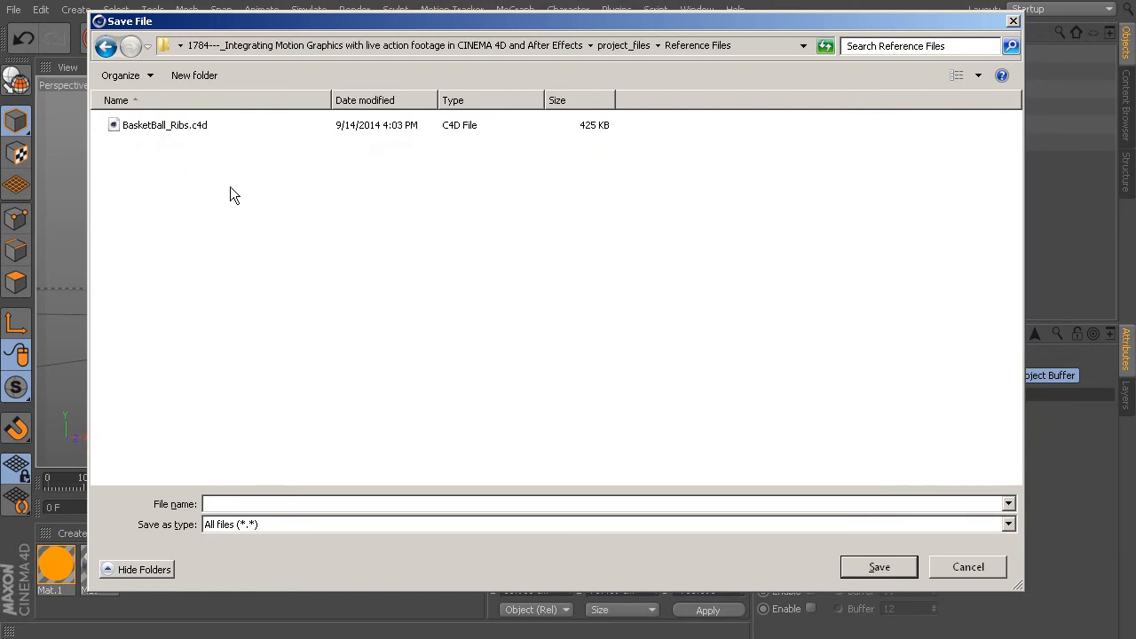
right_click(235, 164)
mouse_move(185, 294)
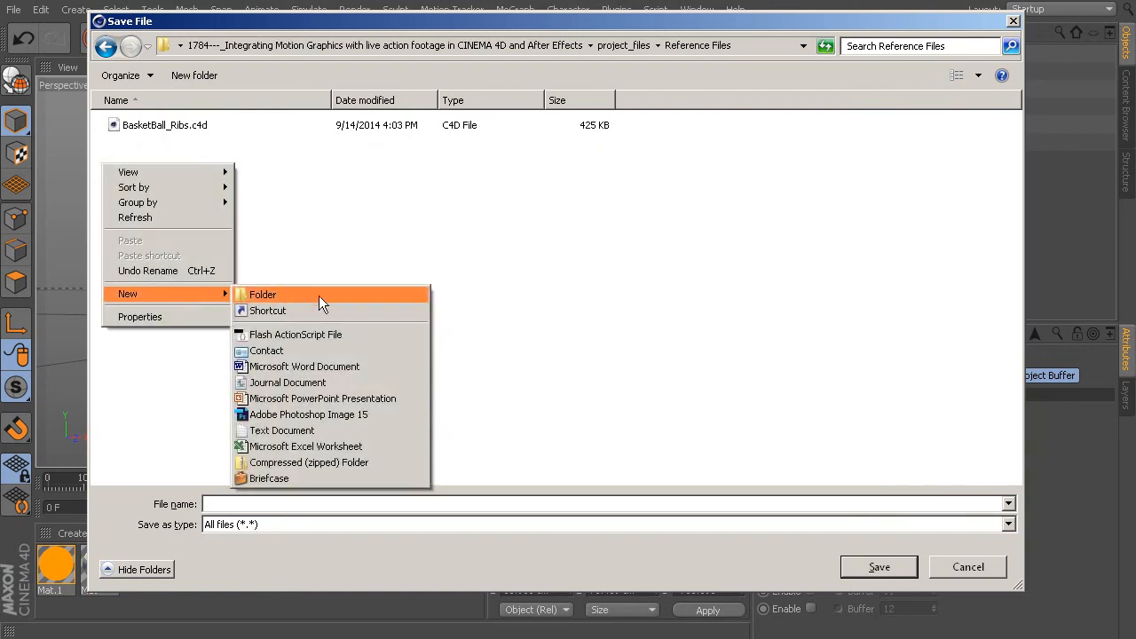
left_click(319, 295)
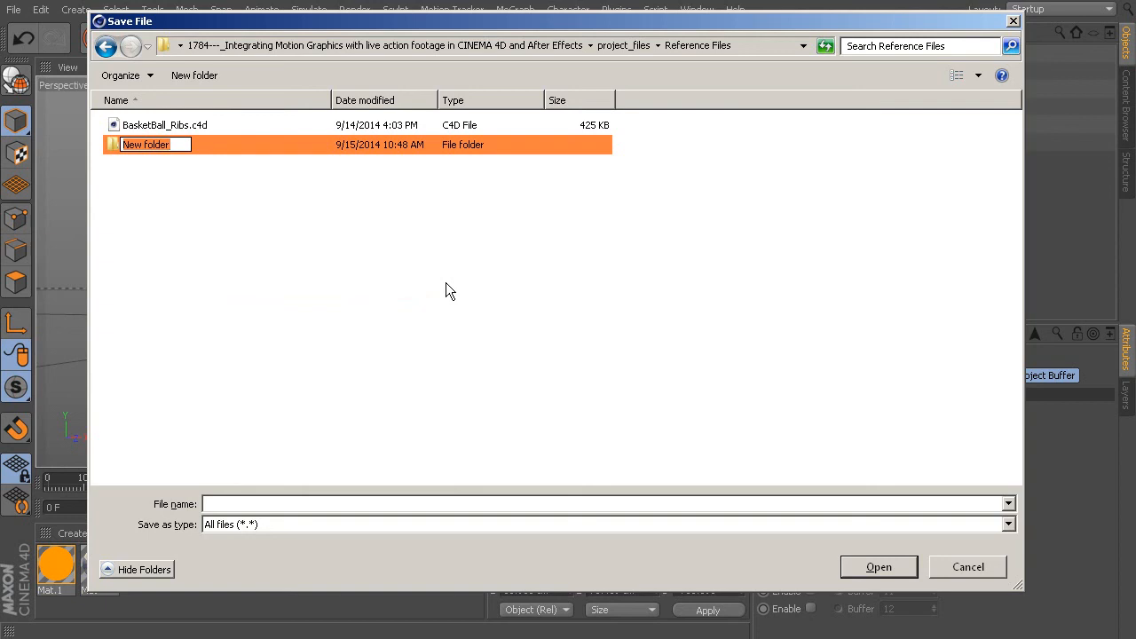
type("Col")
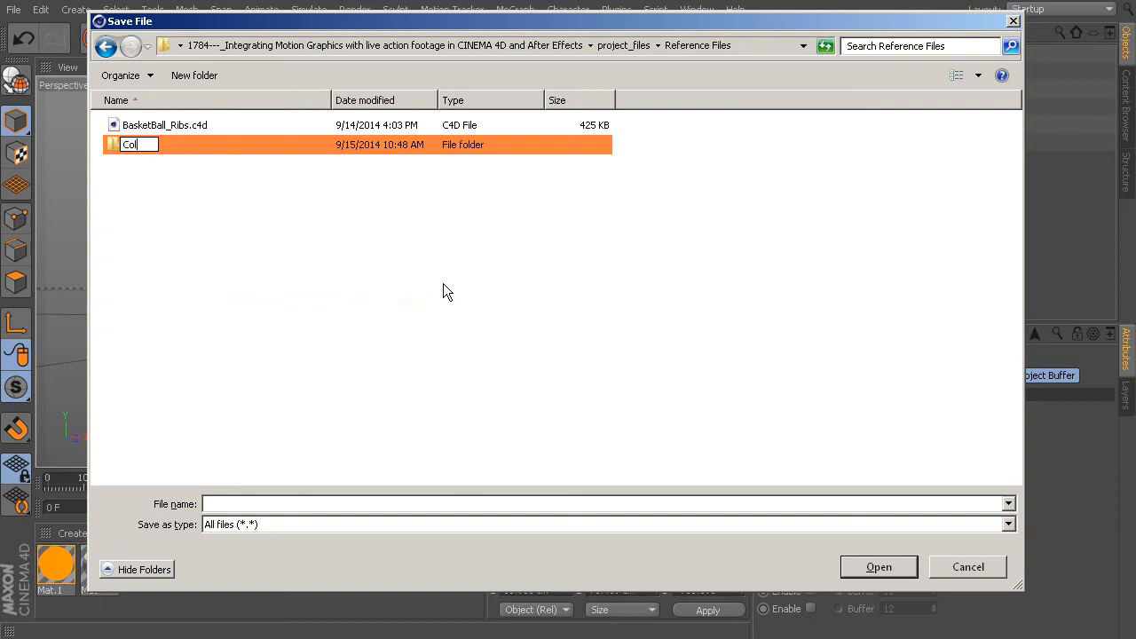
type("orAndBuffer")
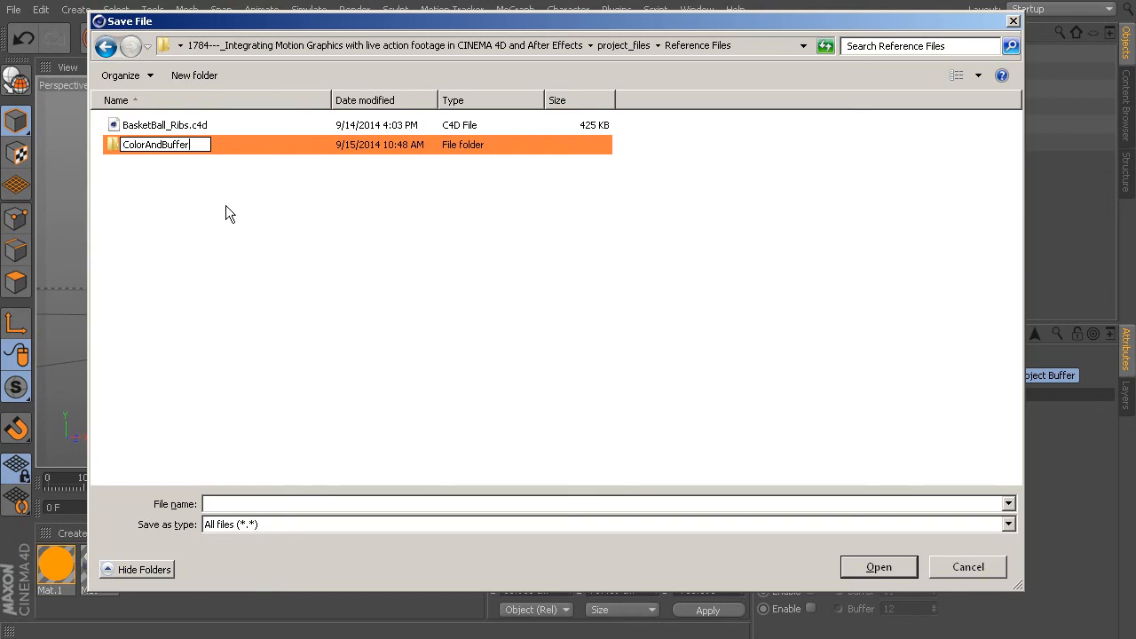
type("s")
left_click(184, 166)
Step: Set the regular image output file to Color inside the ColorAndBuffers folder
double_click(154, 149)
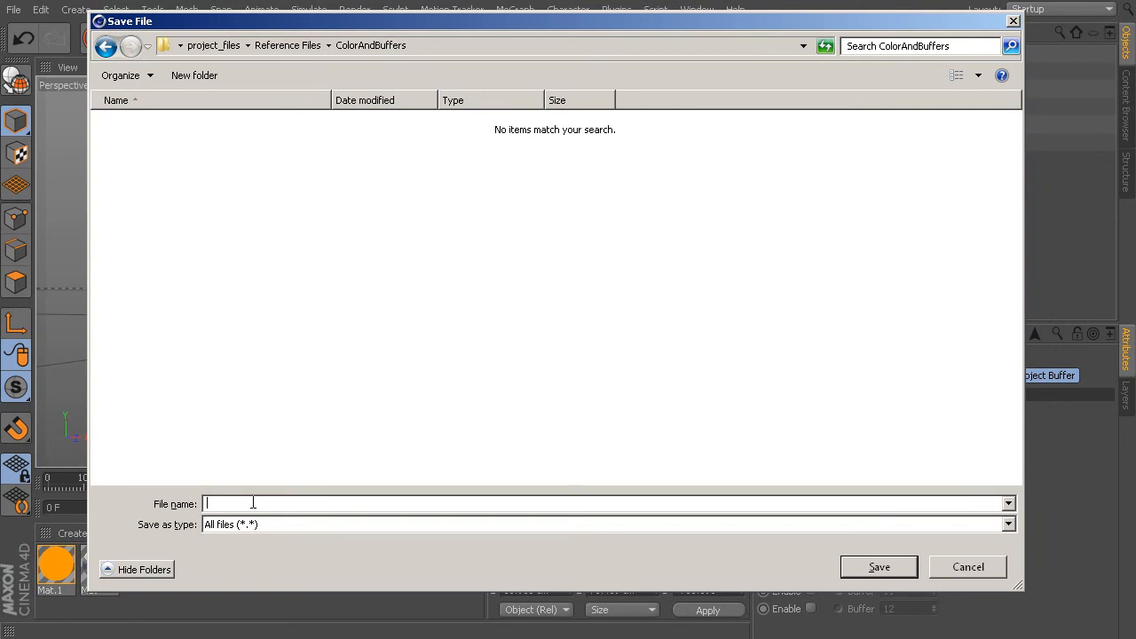
type("Color")
left_click(865, 569)
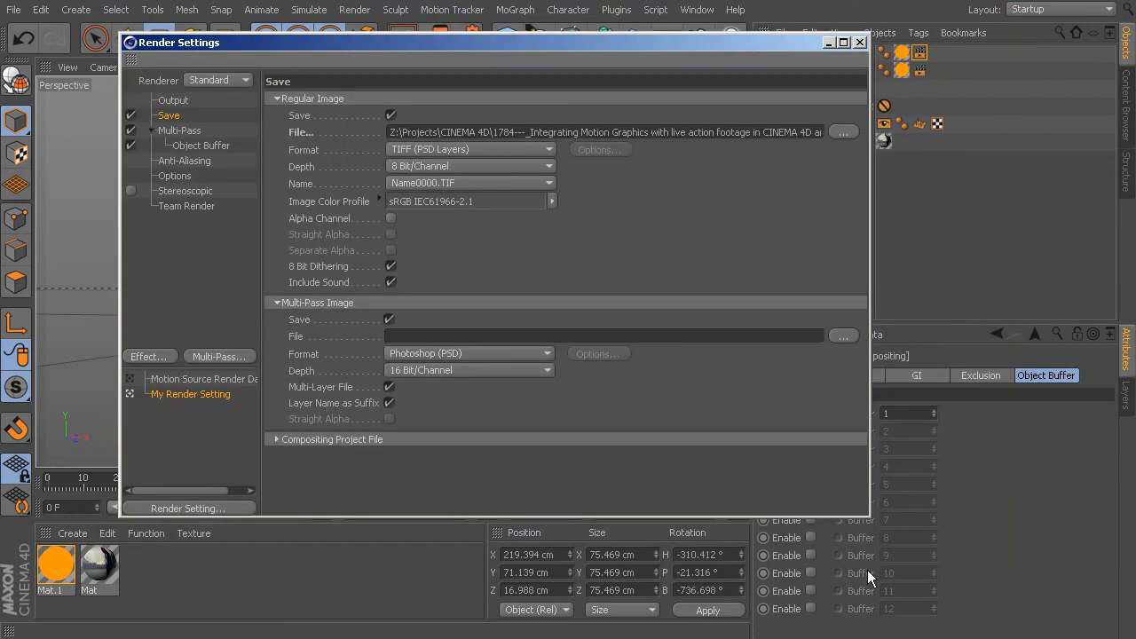
Step: Set the multi-pass image output file to Buffer1 in the ColorAndBuffers folder
left_click(850, 335)
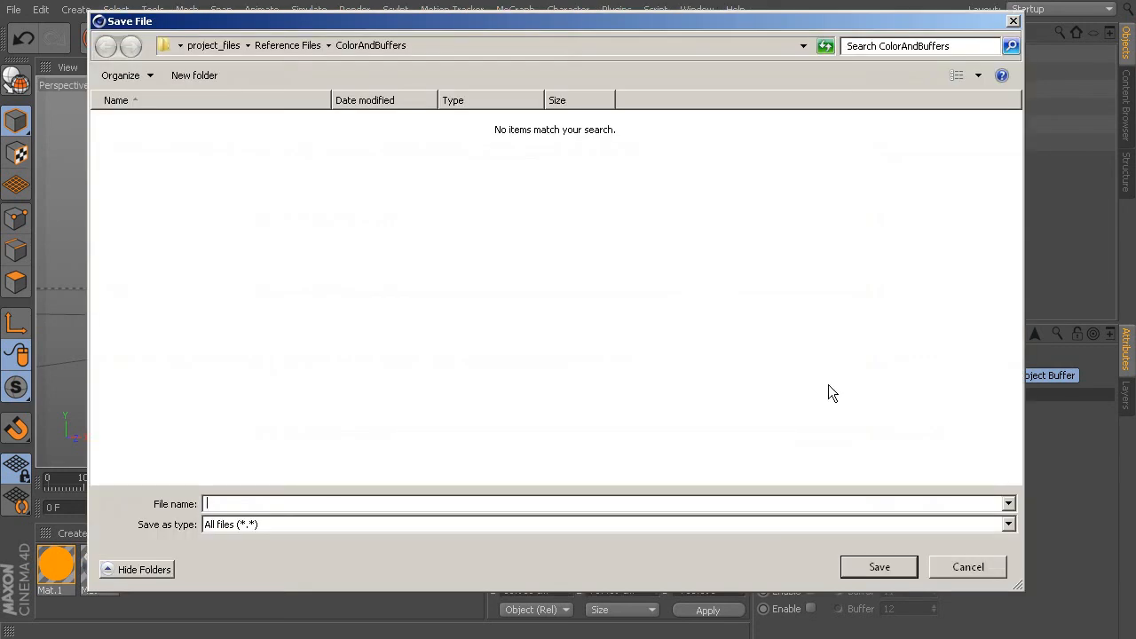
left_click(203, 505)
type("Buffer1")
left_click(882, 566)
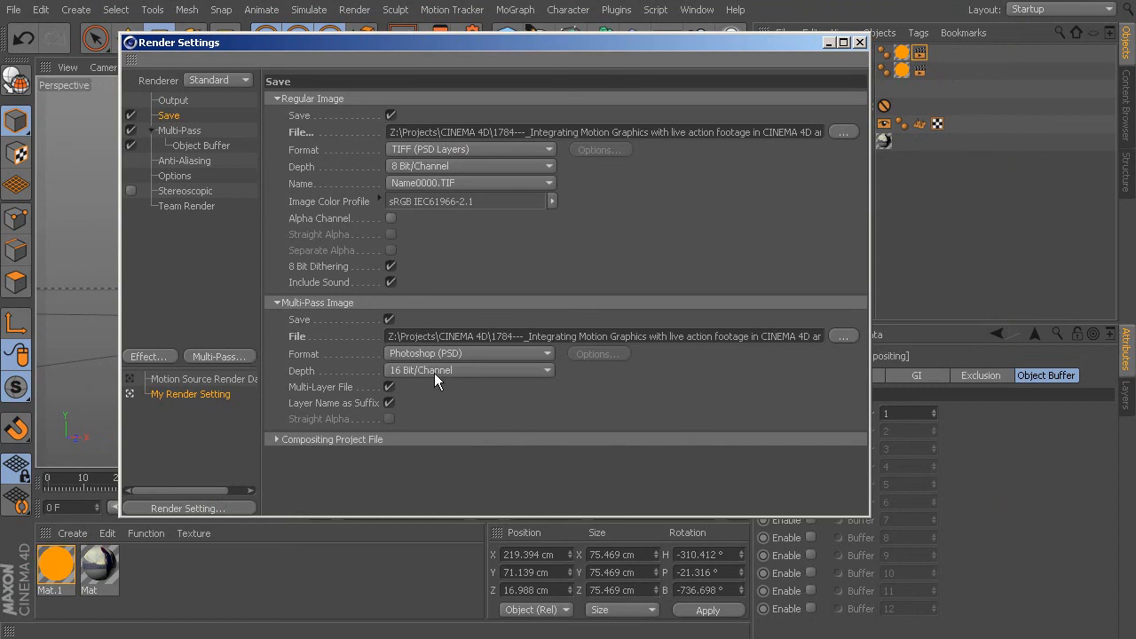
Step: Disable Multi-Layer File for the multi-pass image and set its format to TIFF (PSD Layers) at 8 Bit/Channel
left_click(390, 387)
left_click(413, 353)
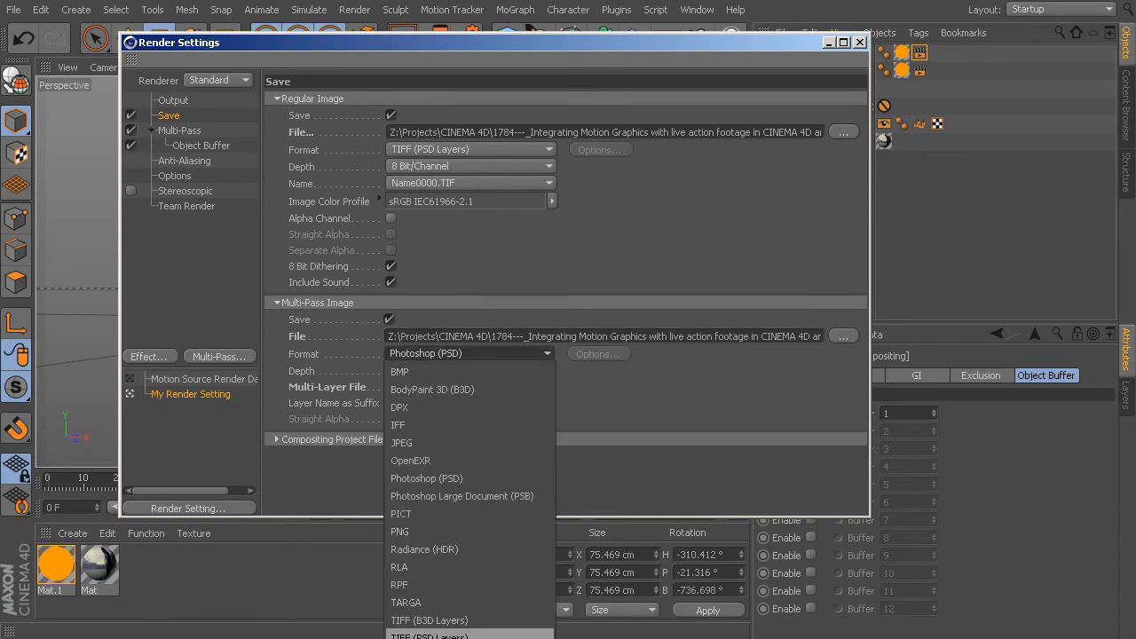
left_click(440, 635)
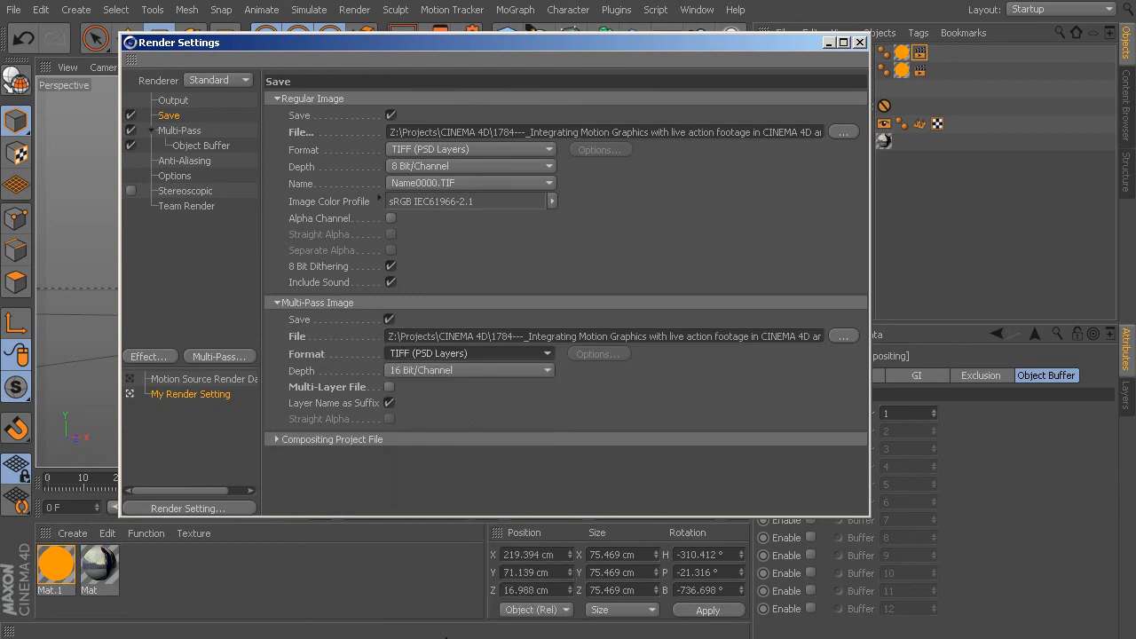
left_click(407, 369)
left_click(401, 388)
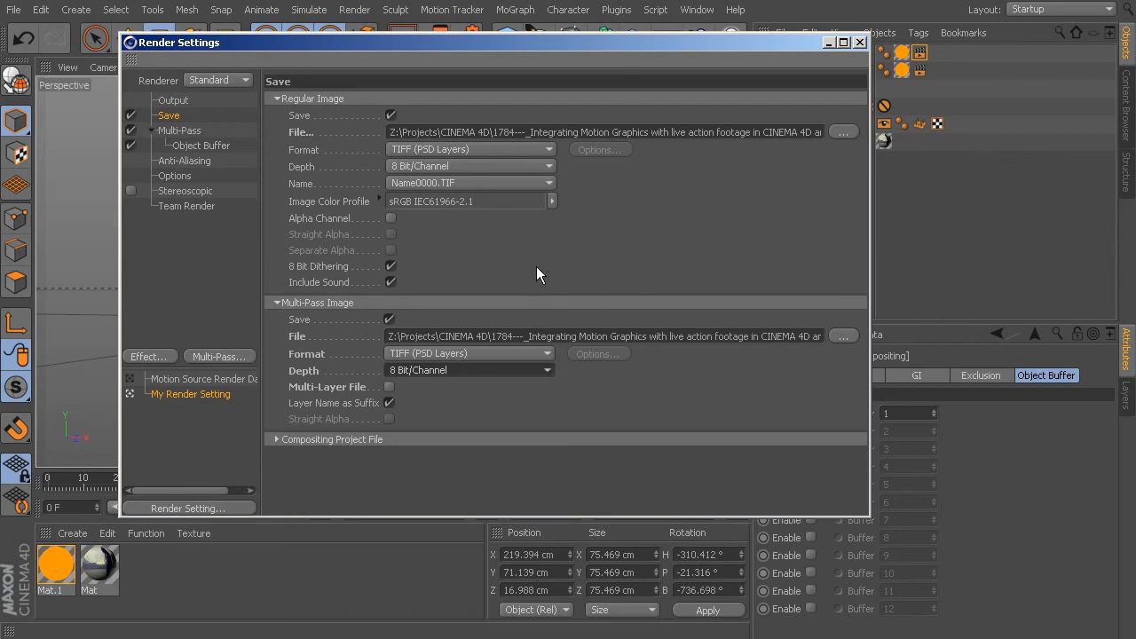
Step: Check the Multi-Pass and Object Buffer settings, and set the output frame range to All Frames
left_click(188, 132)
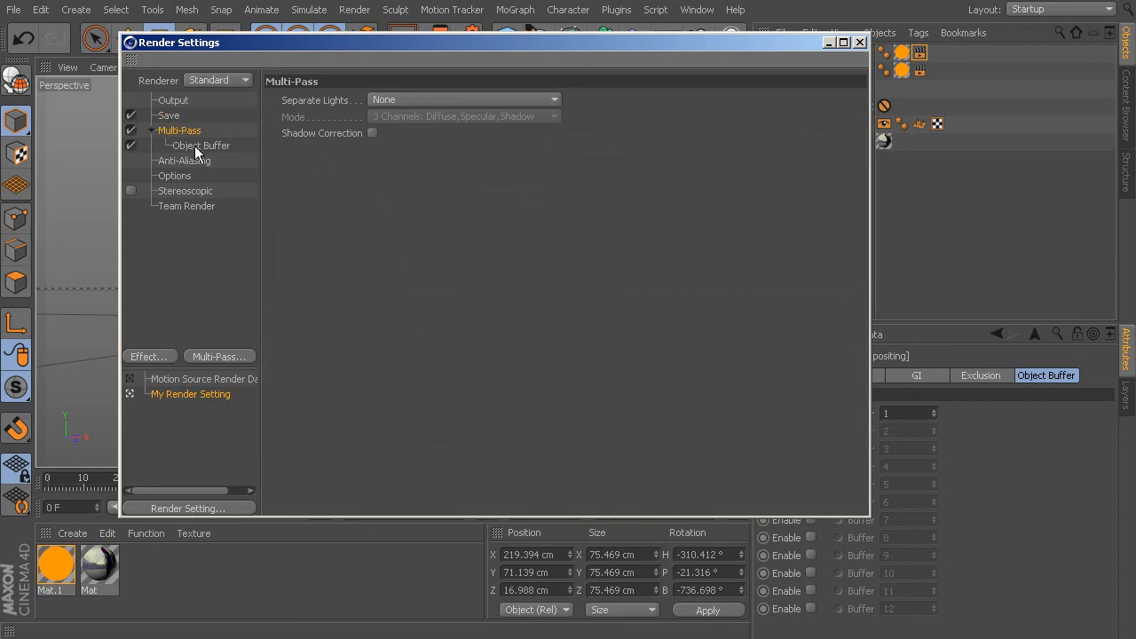
left_click(201, 147)
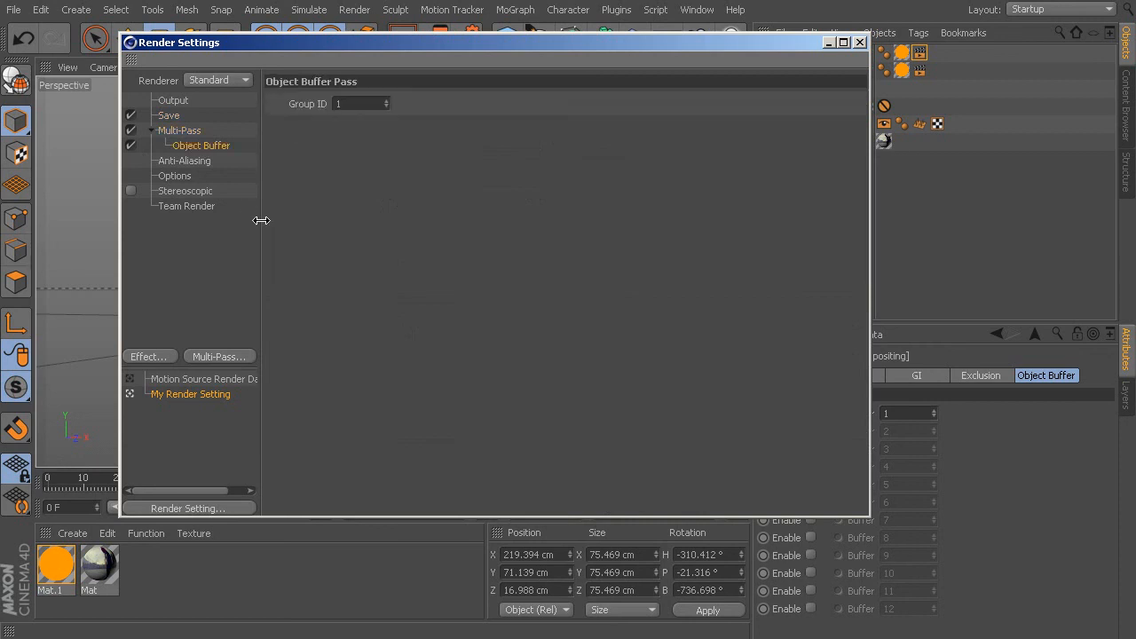
left_click(174, 102)
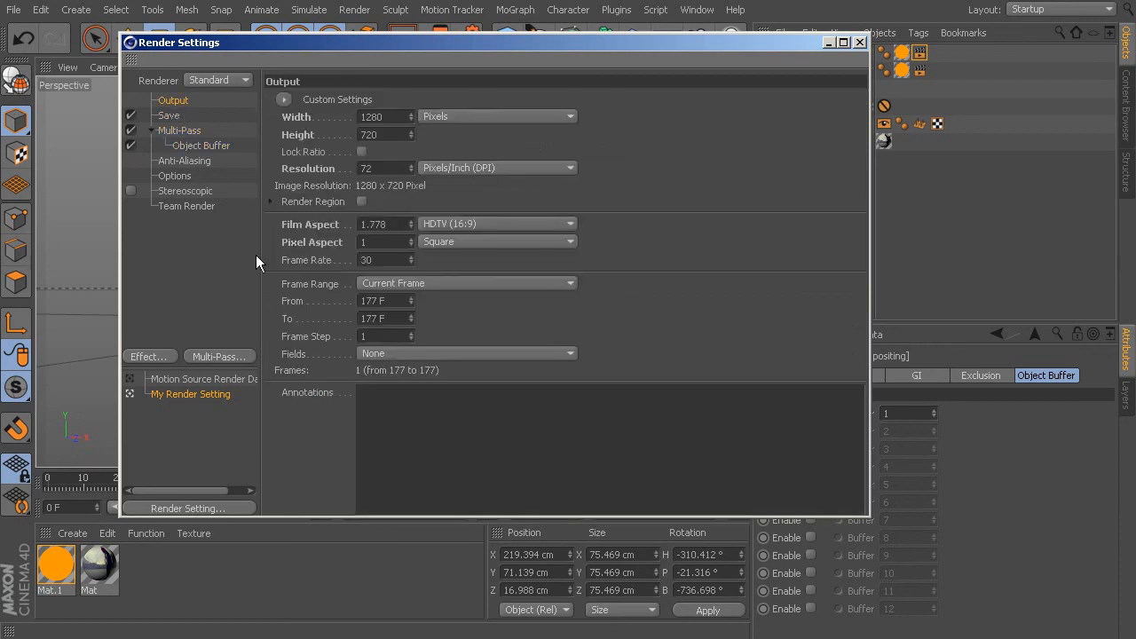
left_click(395, 284)
left_click(380, 337)
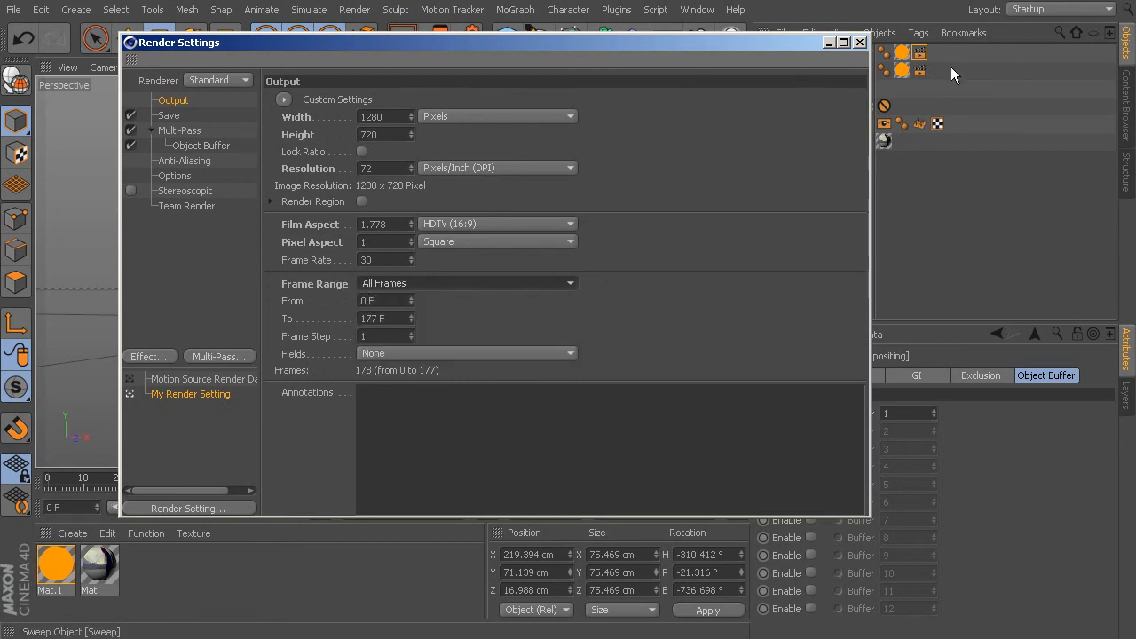
left_click(859, 42)
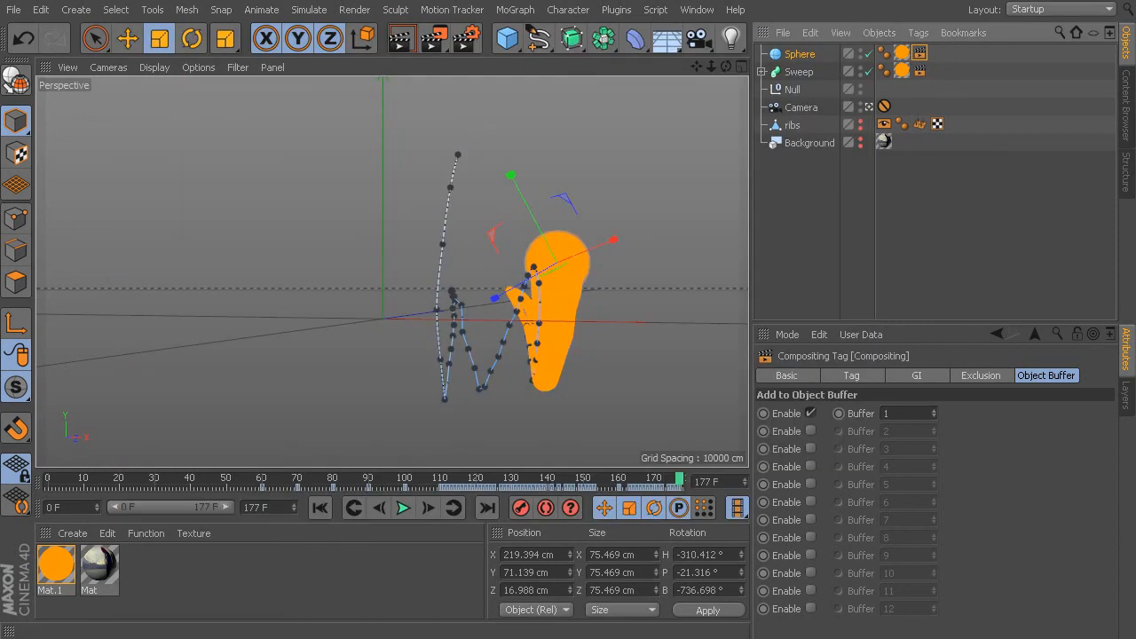
Step: Save the project under the new name 05_End.c4d in the CINEMA 4D Files folder
left_click(18, 11)
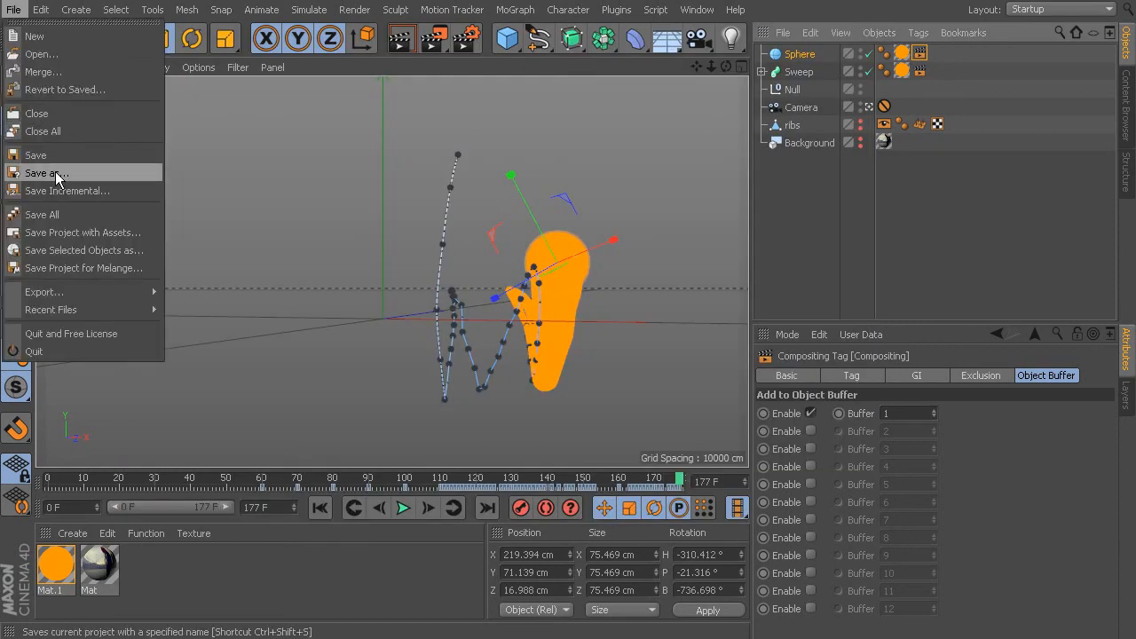
mouse_move(354, 10)
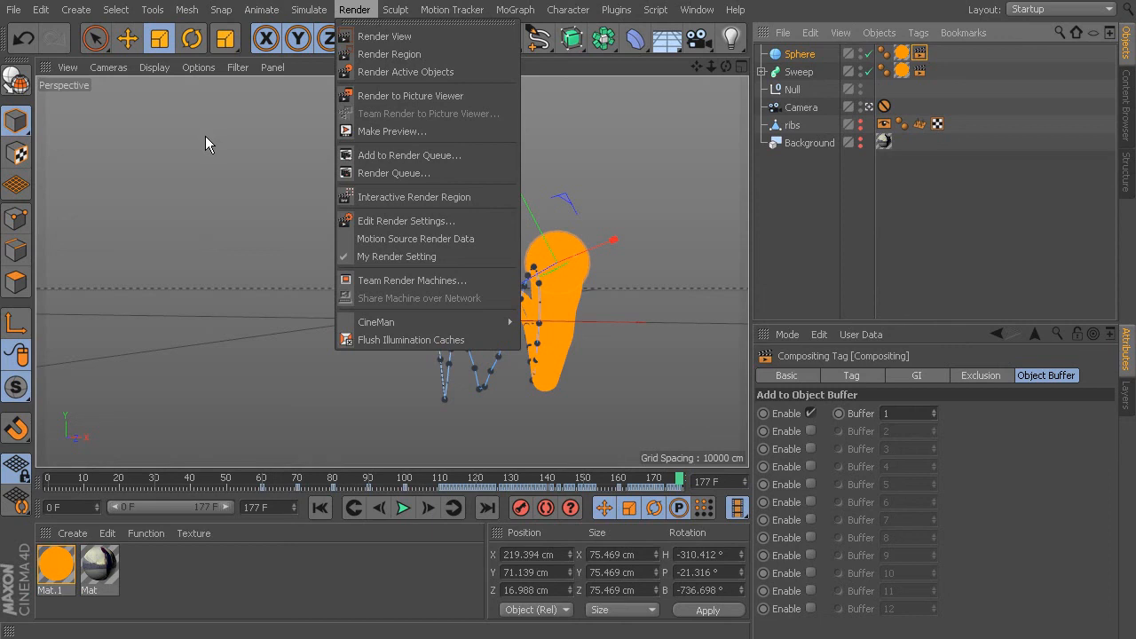
mouse_move(14, 10)
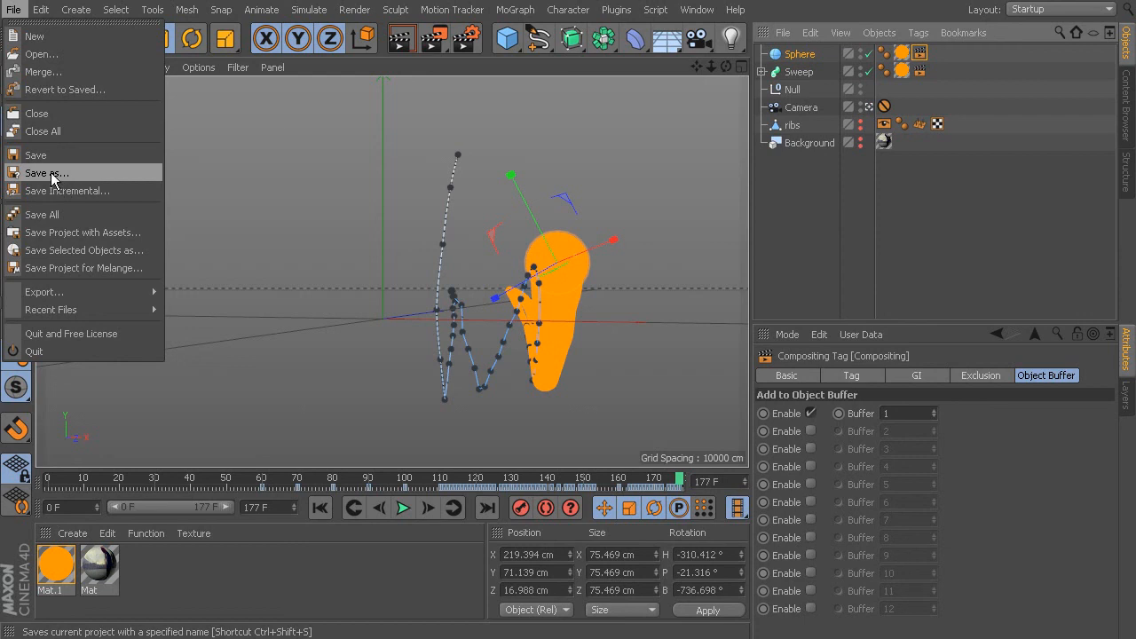
left_click(52, 174)
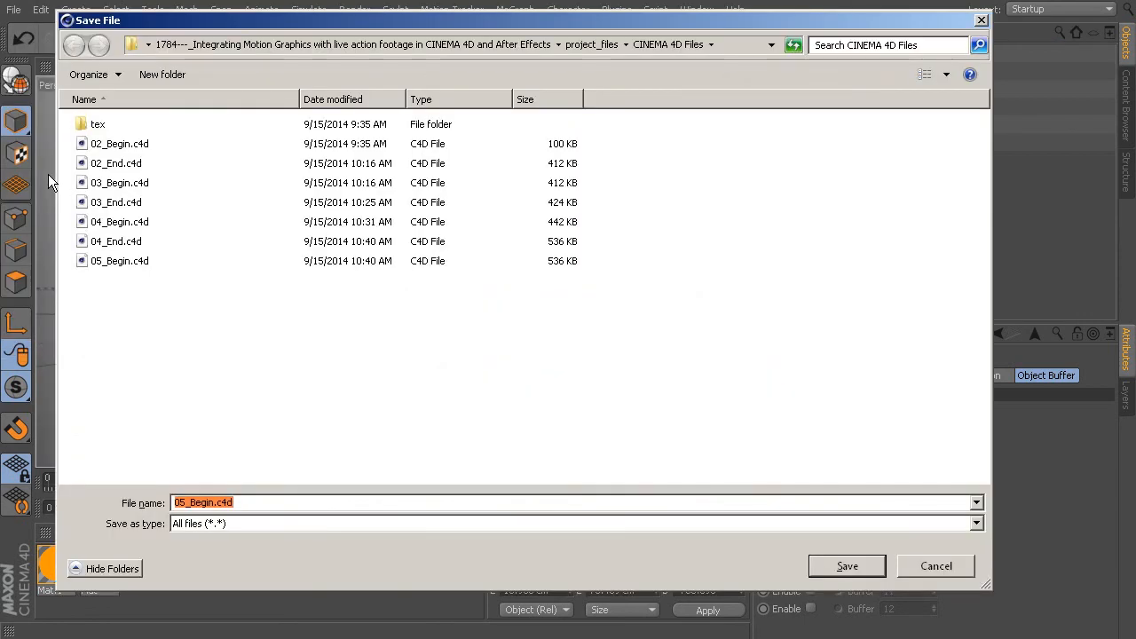
left_click(121, 243)
left_click(181, 505)
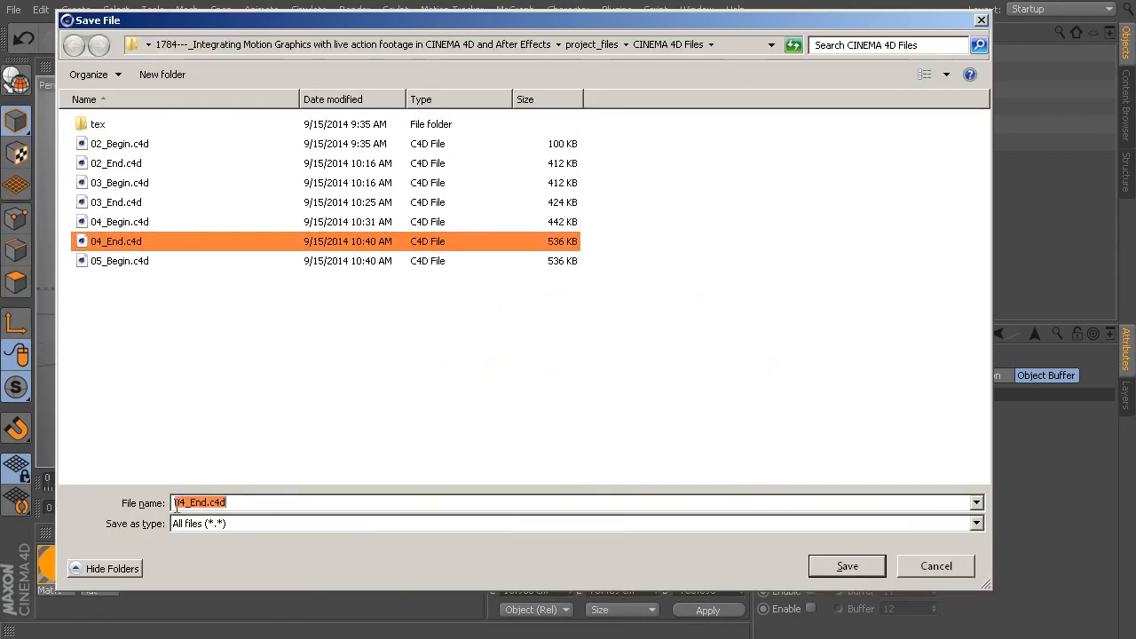
left_click_drag(181, 505, 187, 504)
type("5")
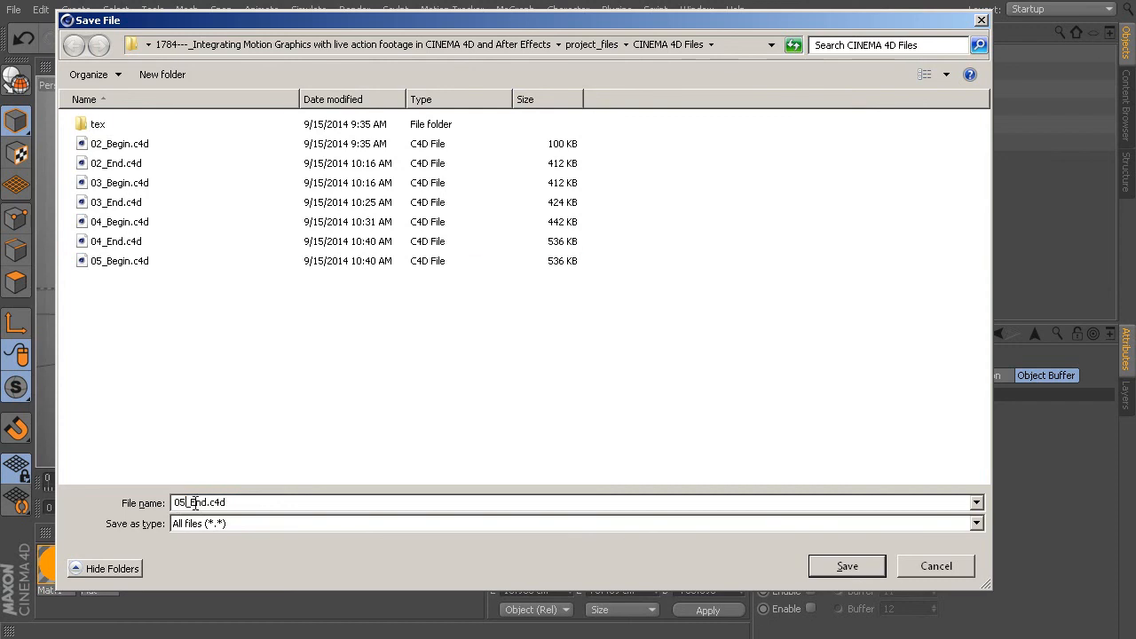
left_click(873, 567)
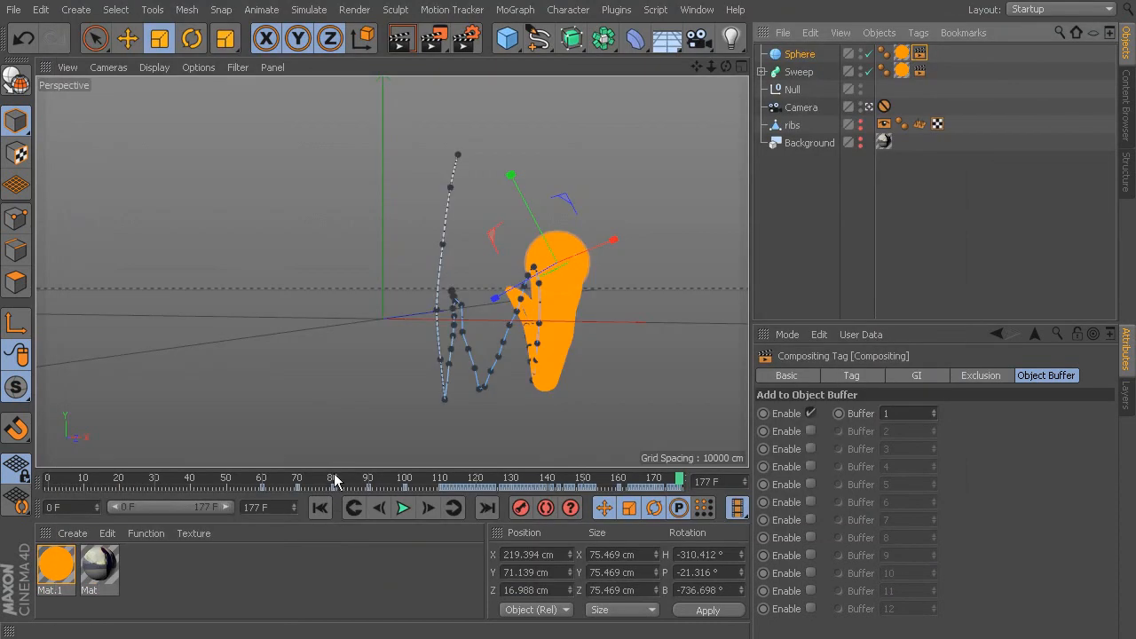
Step: Queue 05_End.c4d in the Render Queue and start rendering it
left_click(355, 9)
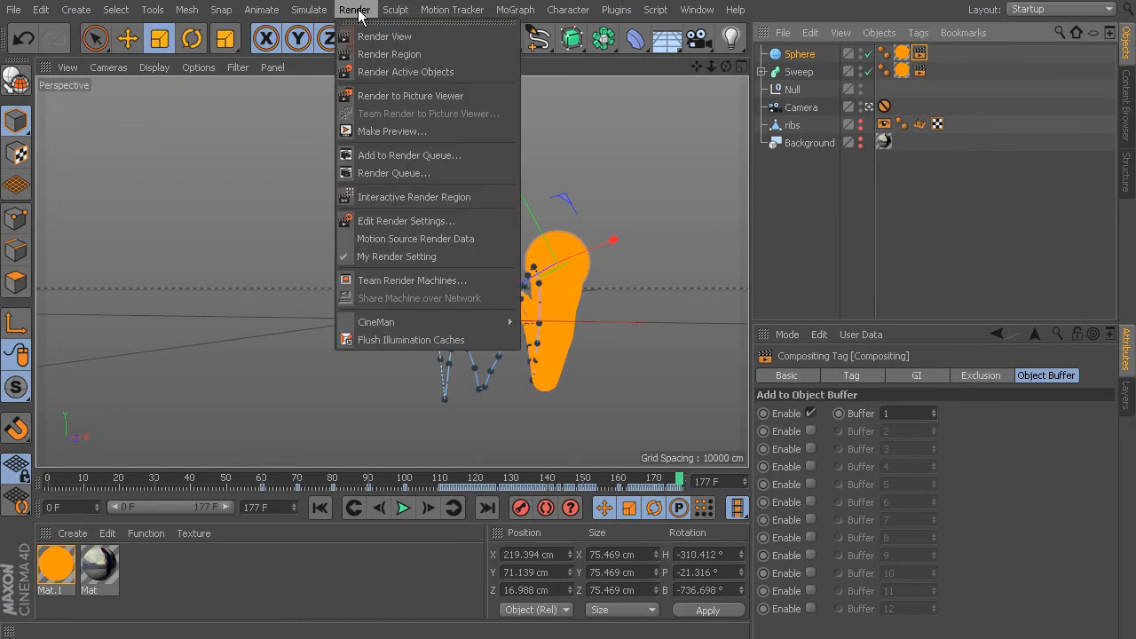
left_click(404, 173)
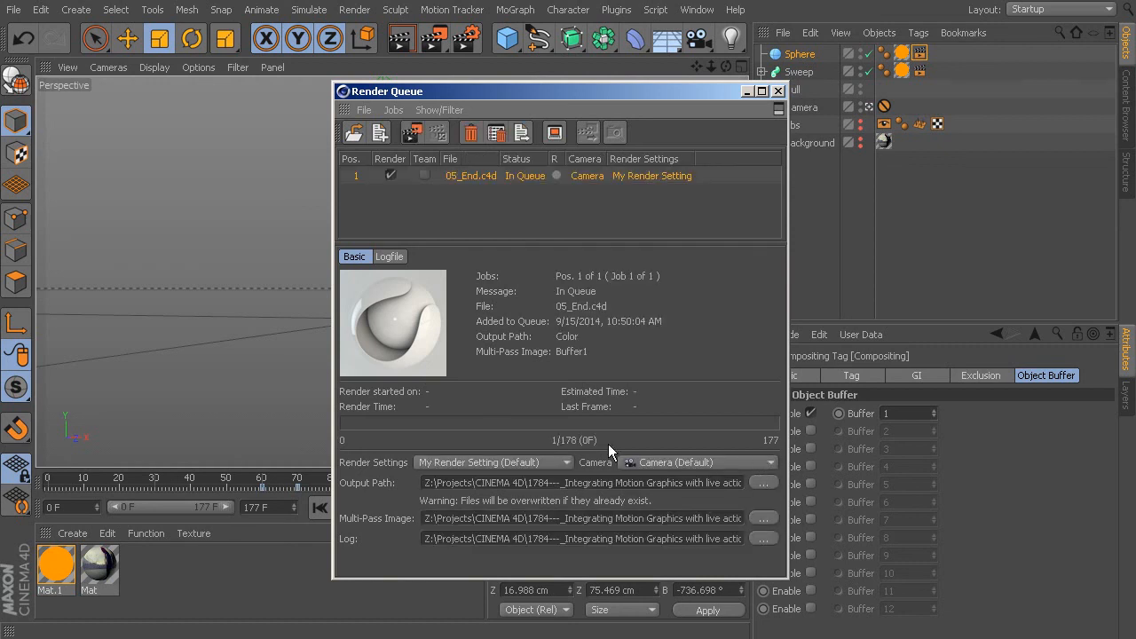
left_click(412, 132)
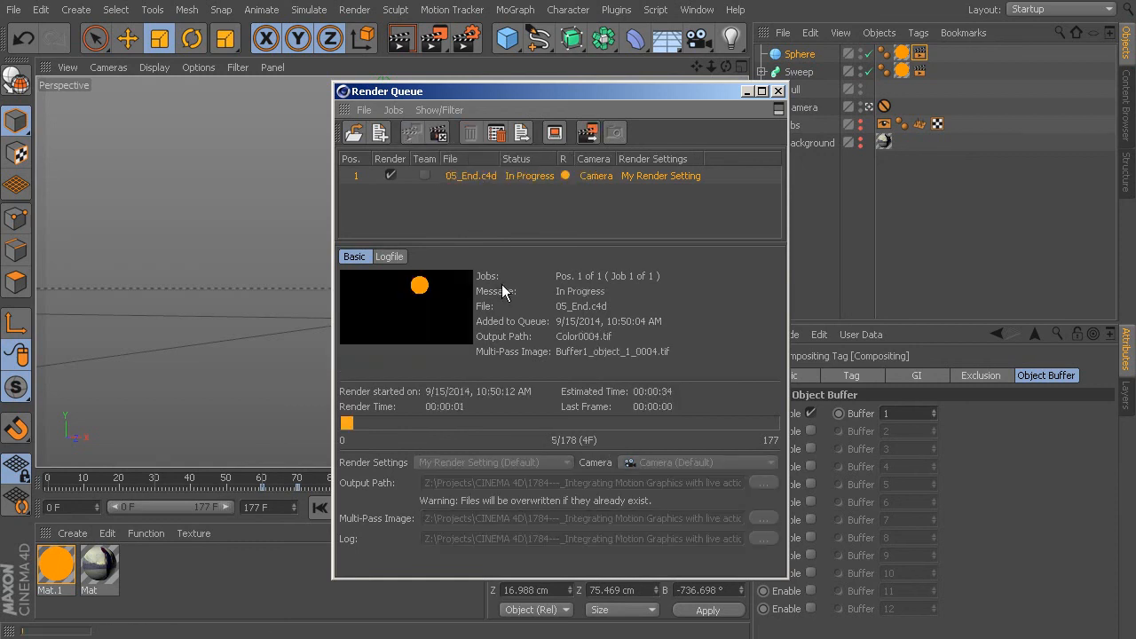